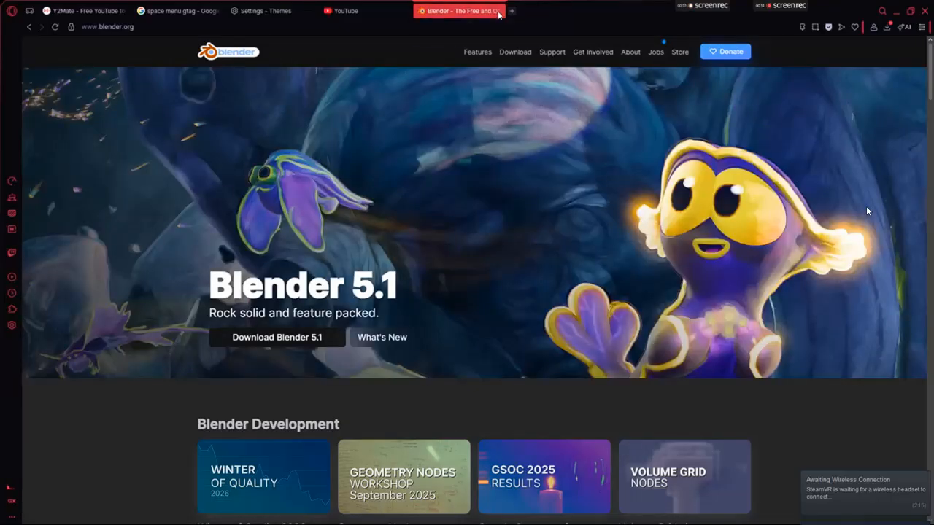
# - Close the SteamVR window and the Blender website's browser tab
pyautogui.press('super')
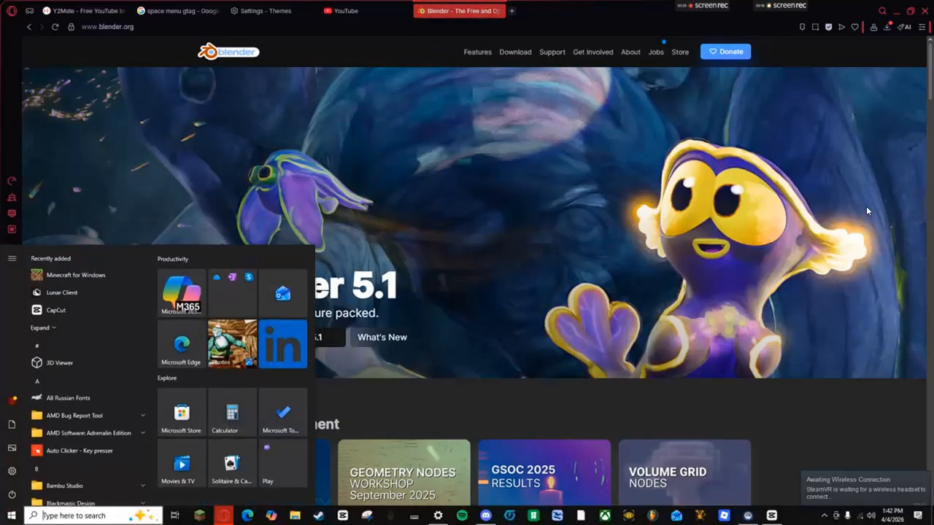
pyautogui.rightClick(747, 518)
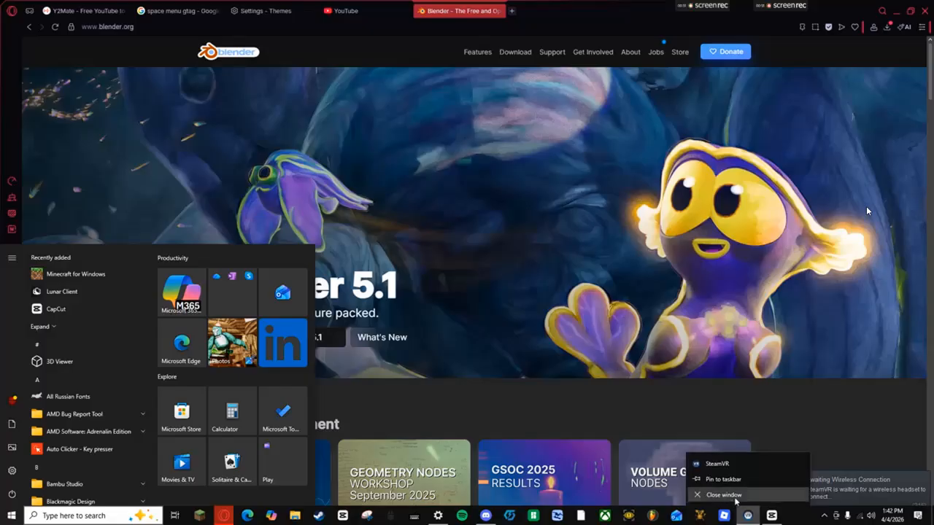
pyautogui.click(744, 498)
pyautogui.click(498, 11)
# - Switch to Steam, search the library for "blender" and launch Blender
pyautogui.press('super')
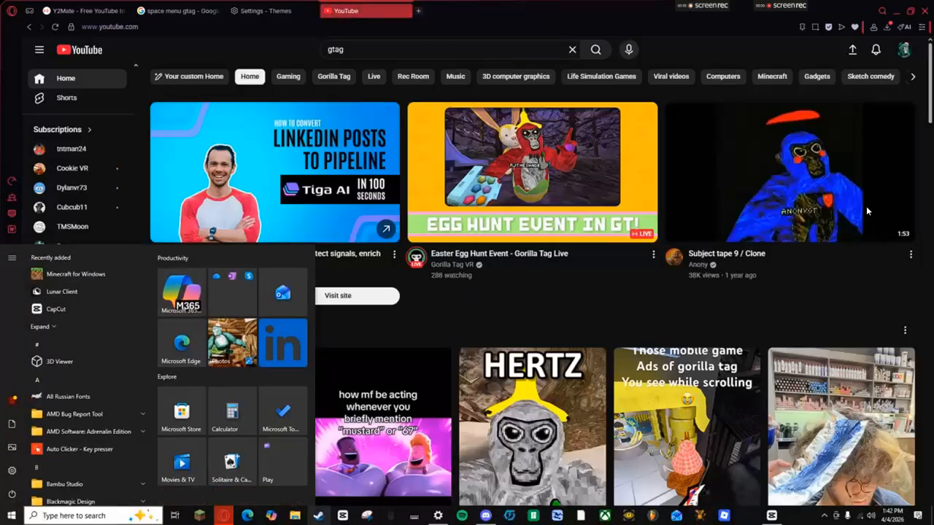
pyautogui.click(317, 516)
pyautogui.click(51, 83)
pyautogui.write('blender')
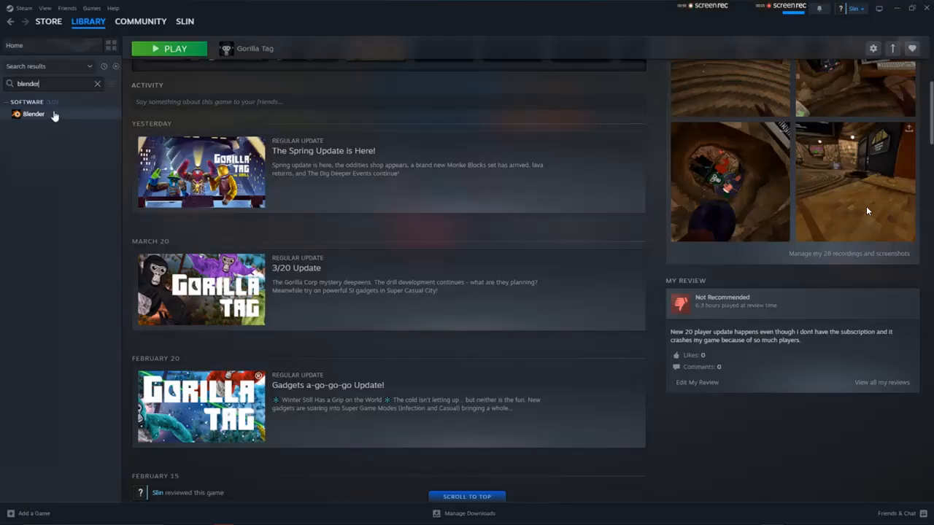
pyautogui.click(34, 113)
pyautogui.click(168, 198)
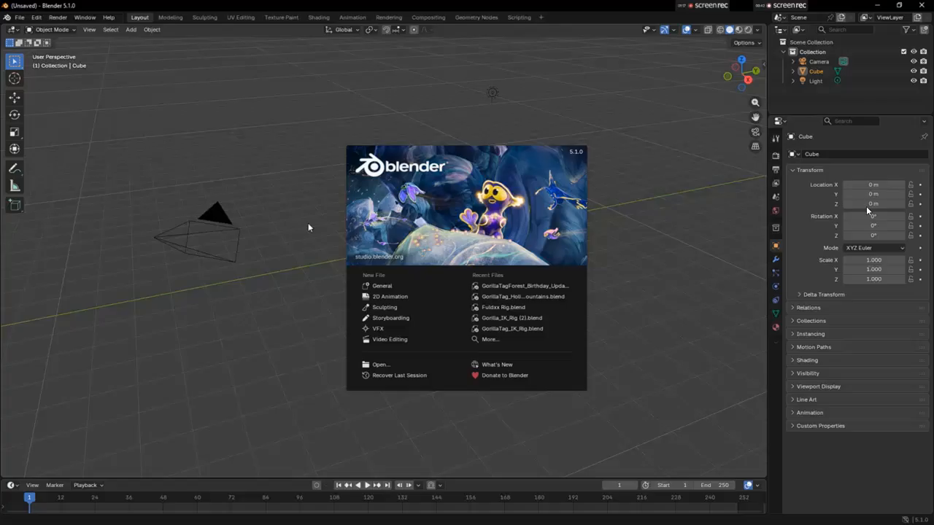
# - Switch to File Explorer and look through the Downloads folder for the gorilla rig's blend file
pyautogui.press('super')
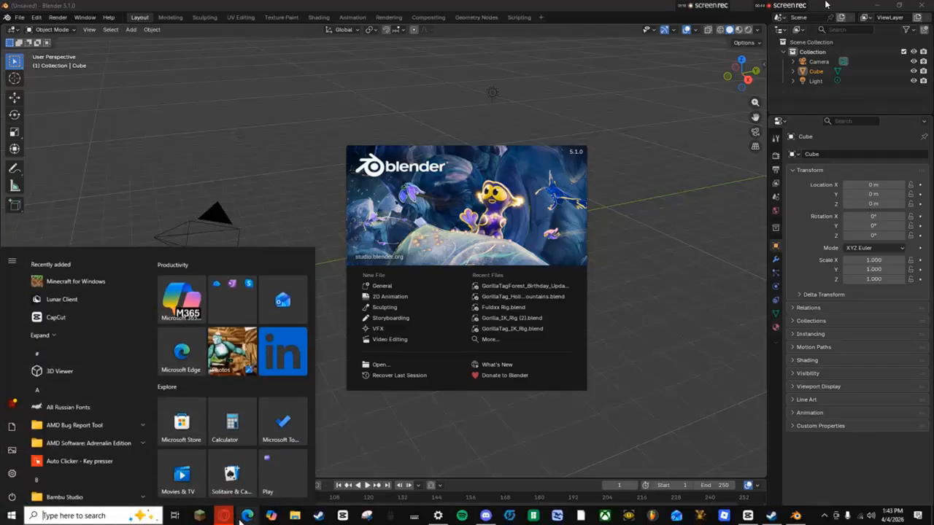
pyautogui.click(296, 515)
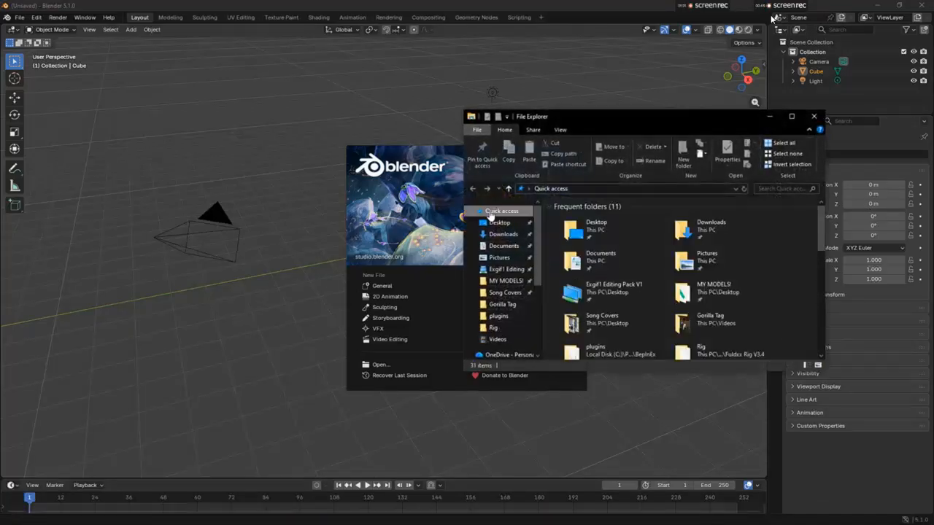
pyautogui.scroll(-3, 620, 245)
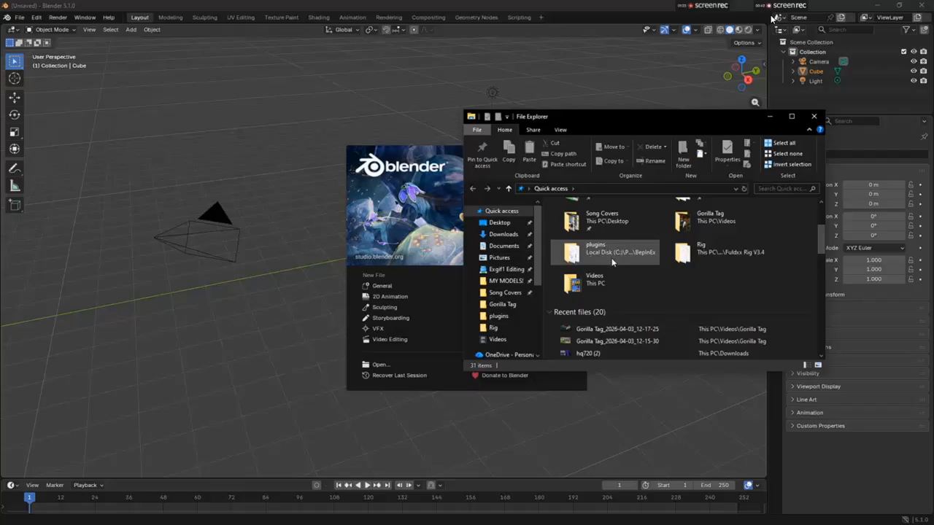
pyautogui.scroll(3, 600, 255)
pyautogui.doubleClick(739, 241)
pyautogui.scroll(-1, 723, 240)
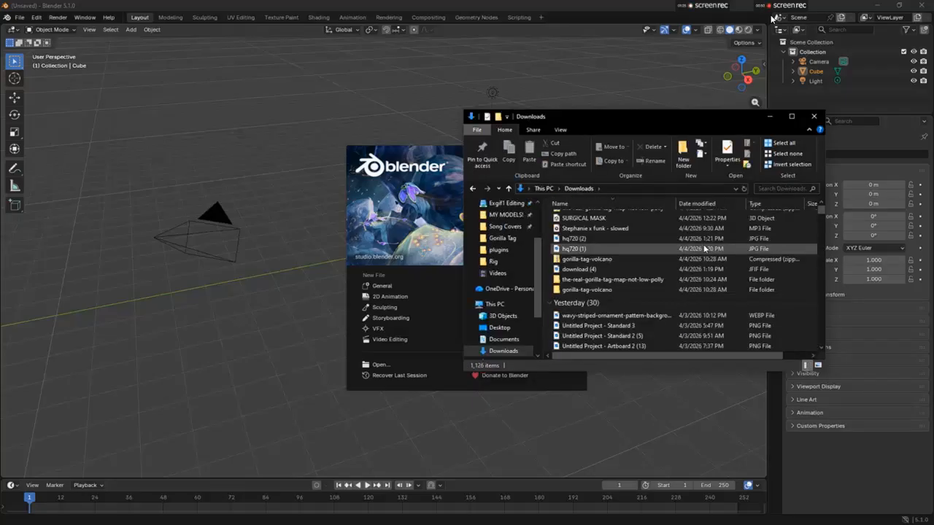
pyautogui.scroll(-4, 641, 256)
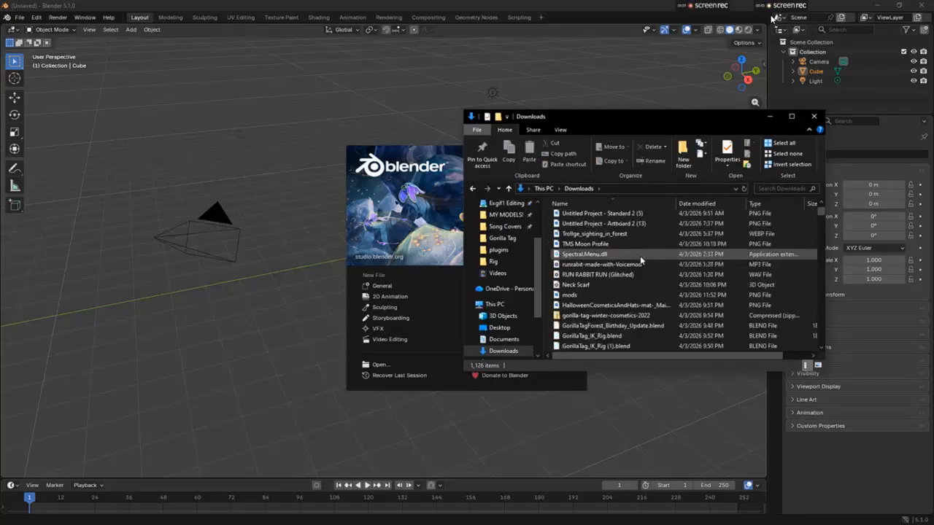
pyautogui.scroll(-5, 598, 247)
pyautogui.scroll(3, 598, 247)
pyautogui.scroll(2, 526, 228)
# - Find Fuldxx Rig.blend among the recent files in Quick access and open it in Blender
pyautogui.click(521, 213)
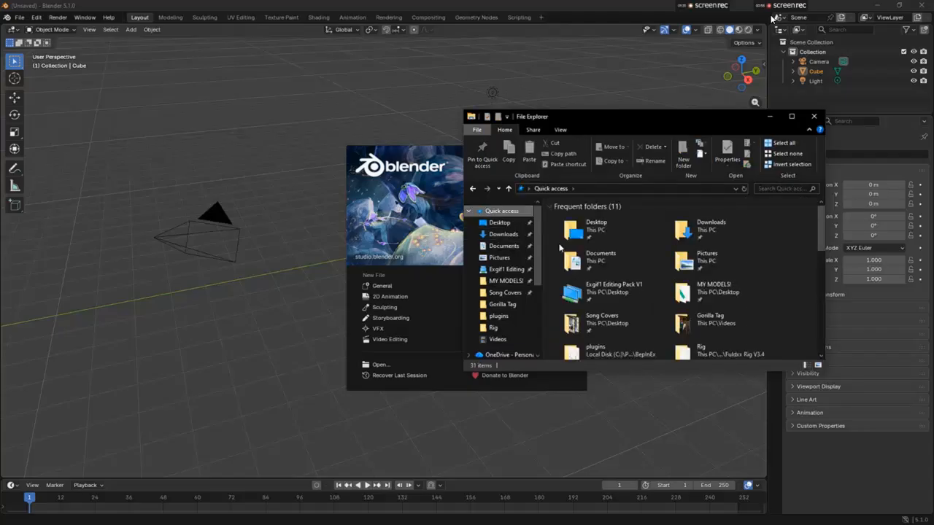
pyautogui.scroll(-5, 559, 248)
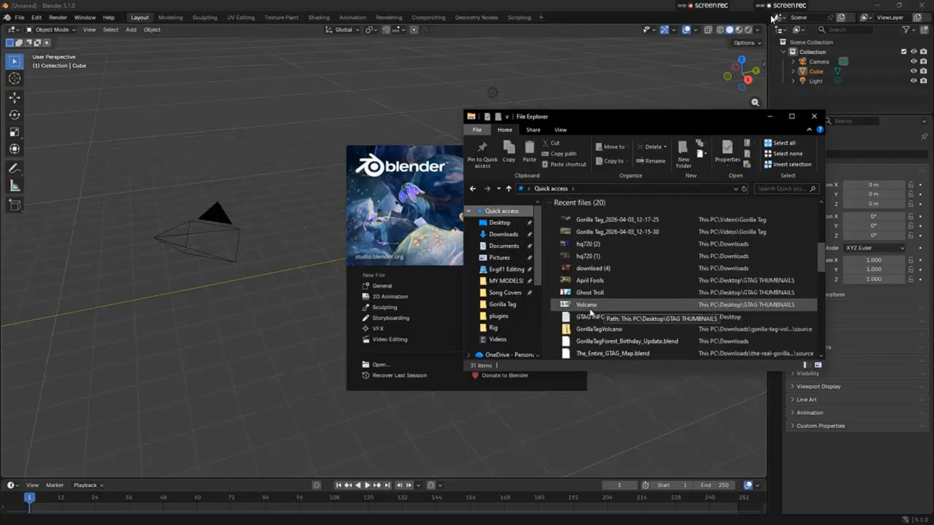
pyautogui.scroll(-3, 588, 311)
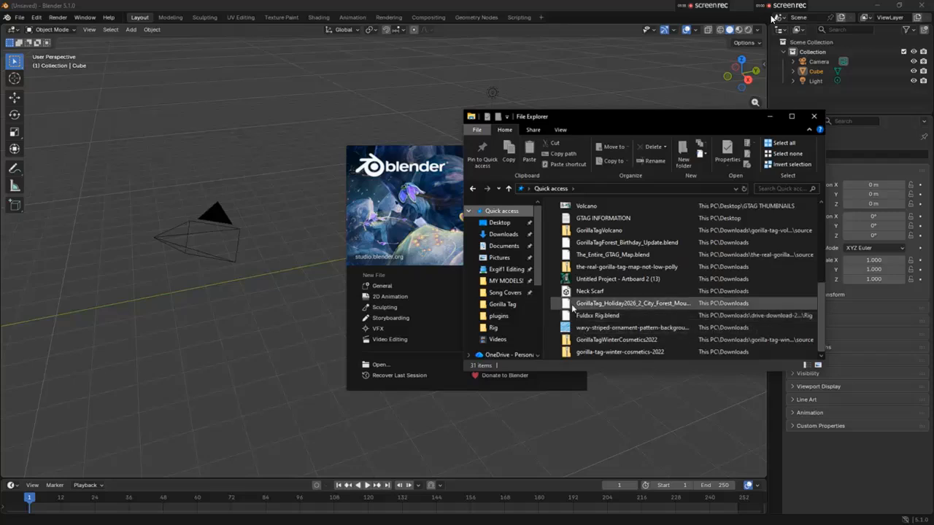
pyautogui.moveTo(576, 315); pyautogui.dragTo(432, 291)
pyautogui.moveTo(263, 274); pyautogui.dragTo(263, 274)
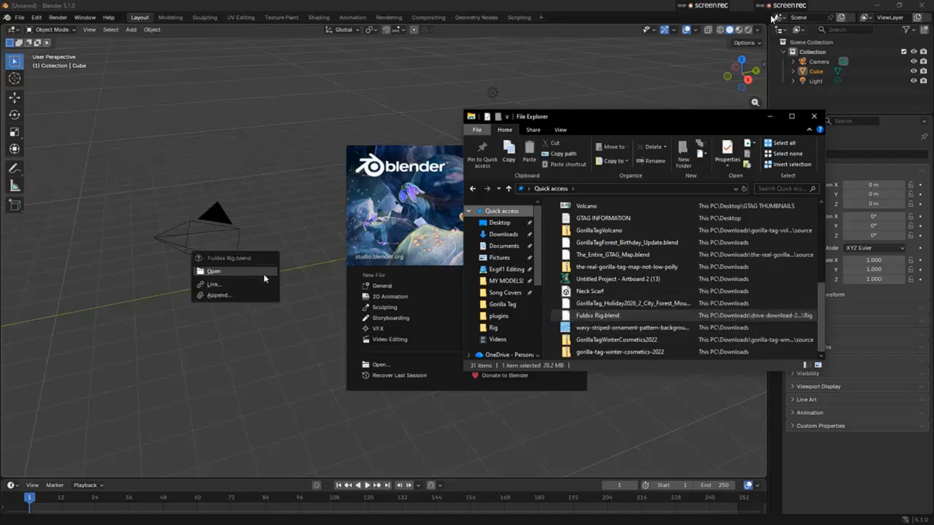
pyautogui.click(263, 272)
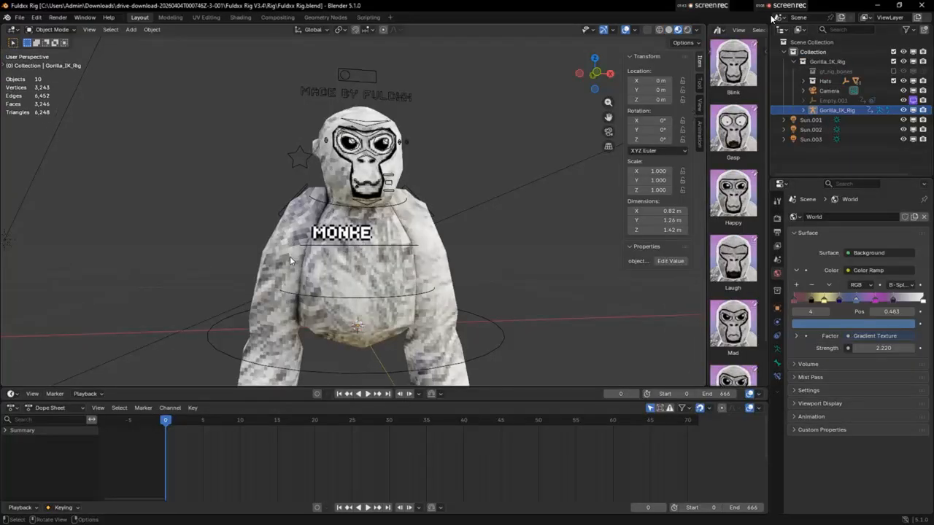
# - Select the Gorilla_IK_Rig armature in the viewport and switch it to Pose Mode
pyautogui.scroll(4, 385, 258)
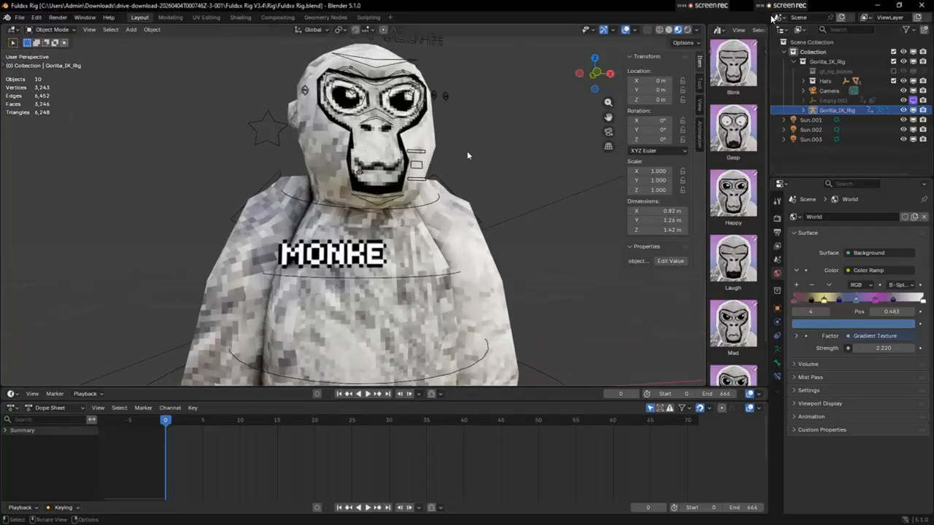
pyautogui.moveTo(596, 77)
pyautogui.mouseDown()
pyautogui.moveTo(658, 80)
pyautogui.moveTo(595, 77)
pyautogui.moveTo(629, 74)
pyautogui.moveTo(604, 91)
pyautogui.moveTo(639, 118)
pyautogui.moveTo(627, 88)
pyautogui.moveTo(302, 66)
pyautogui.moveTo(516, 49)
pyautogui.moveTo(587, 80)
pyautogui.mouseUp()
pyautogui.scroll(-3, 432, 156)
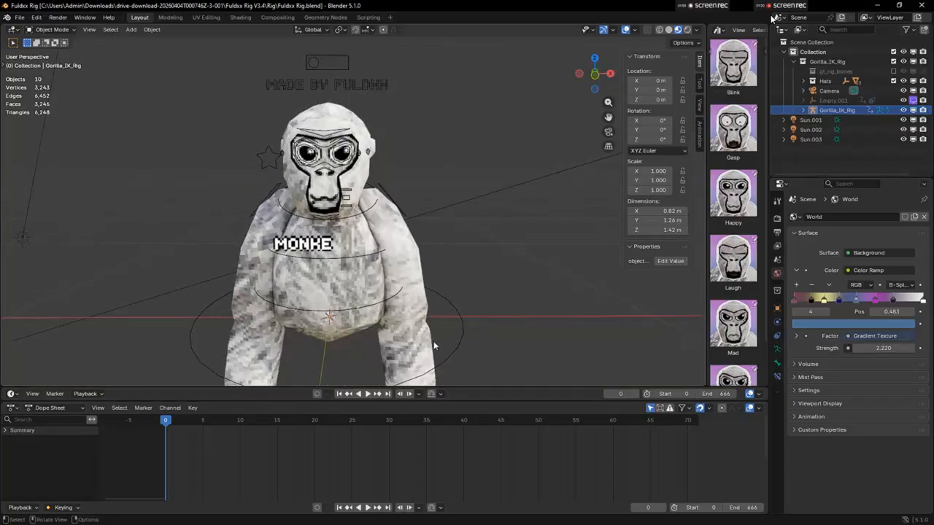
pyautogui.click(457, 347)
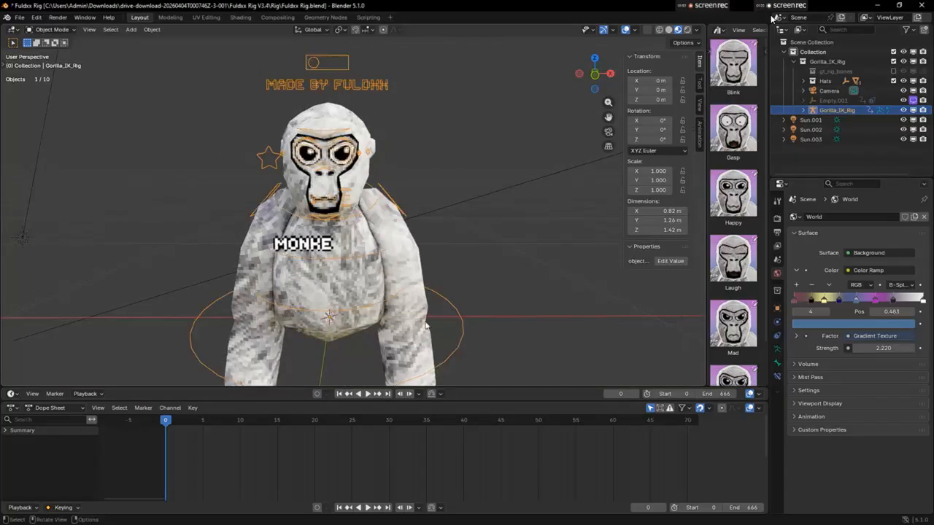
pyautogui.scroll(-1, 390, 265)
pyautogui.scroll(-4, 389, 266)
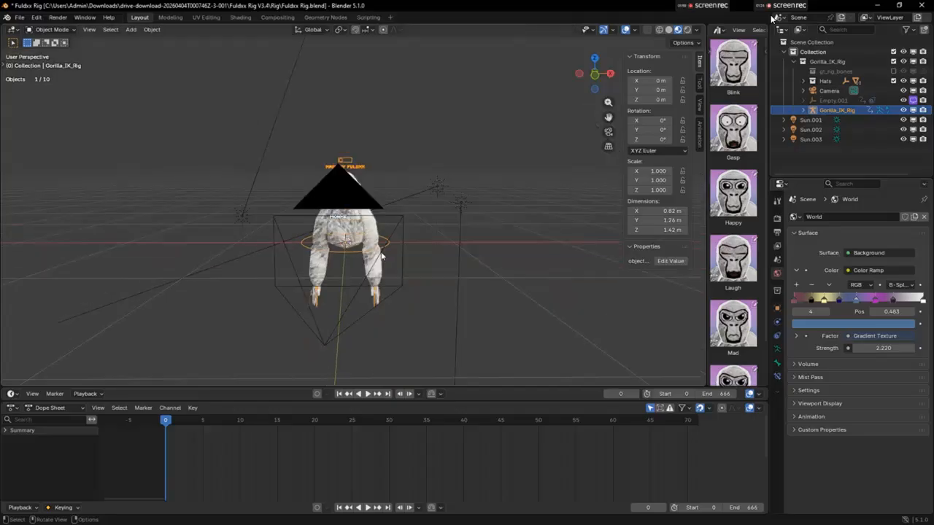
pyautogui.scroll(3, 380, 256)
pyautogui.moveTo(380, 256); pyautogui.dragTo(317, 104, button='middle')
pyautogui.scroll(5, 336, 121)
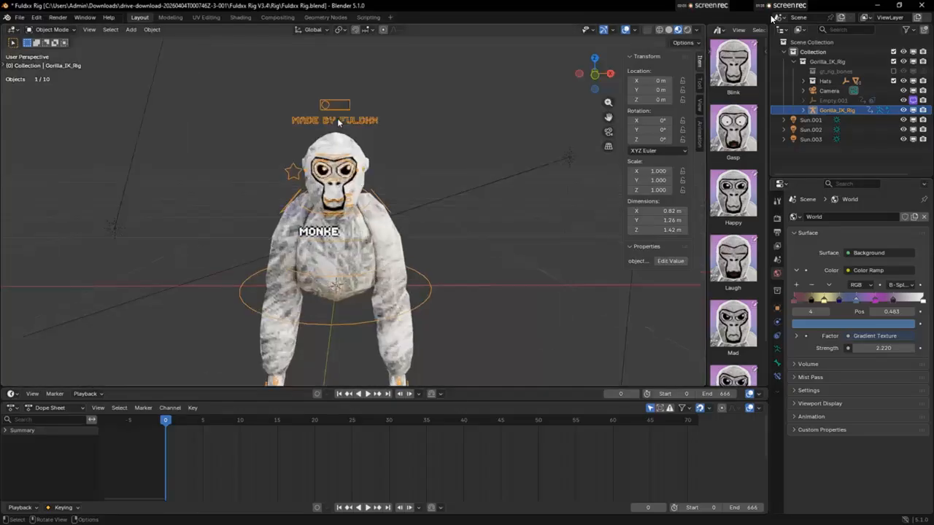
pyautogui.click(51, 30)
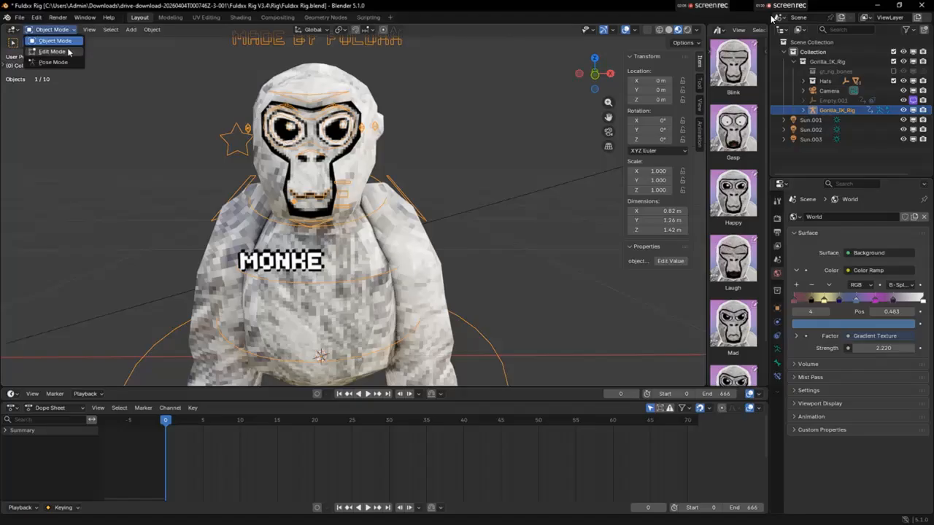
pyautogui.click(51, 62)
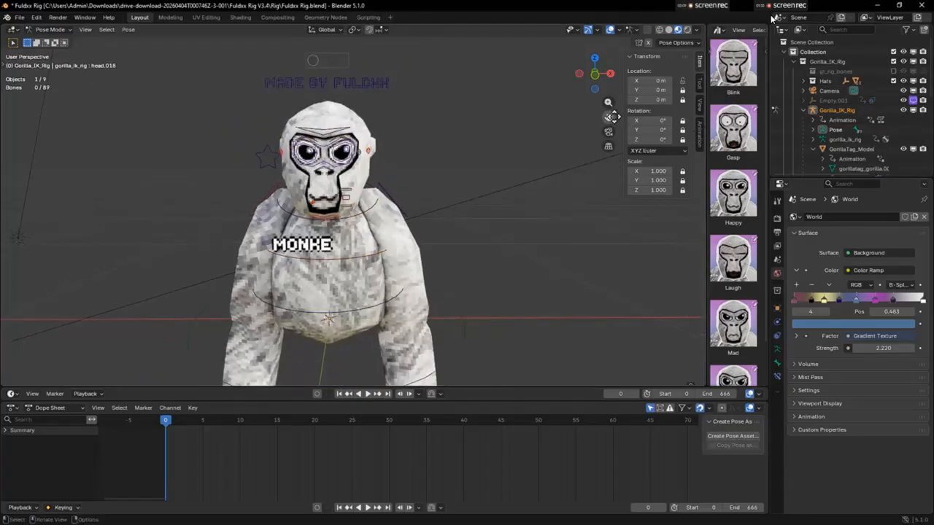
# - Select the gorilla's head bone and show the transform tools in the viewport
pyautogui.moveTo(611, 117); pyautogui.dragTo(635, 104)
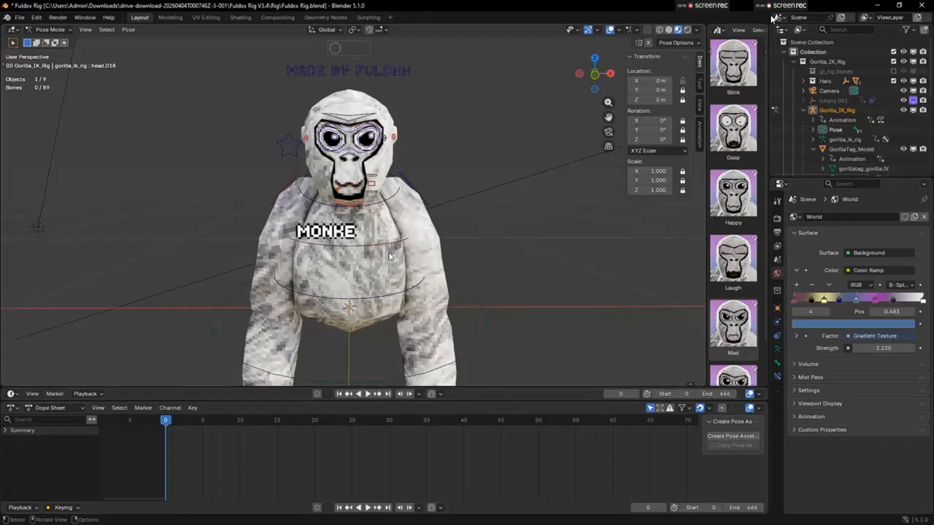
pyautogui.scroll(-3, 458, 151)
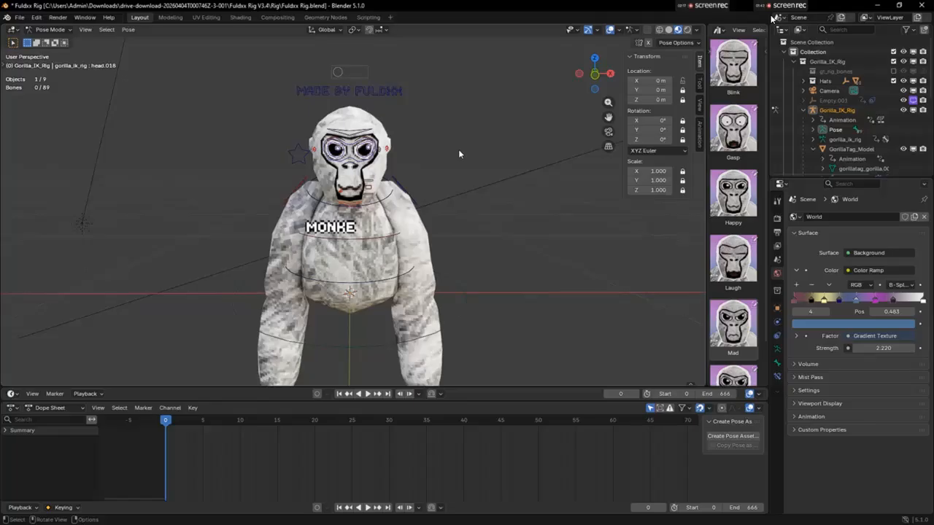
pyautogui.scroll(-1, 457, 151)
pyautogui.scroll(-1, 431, 194)
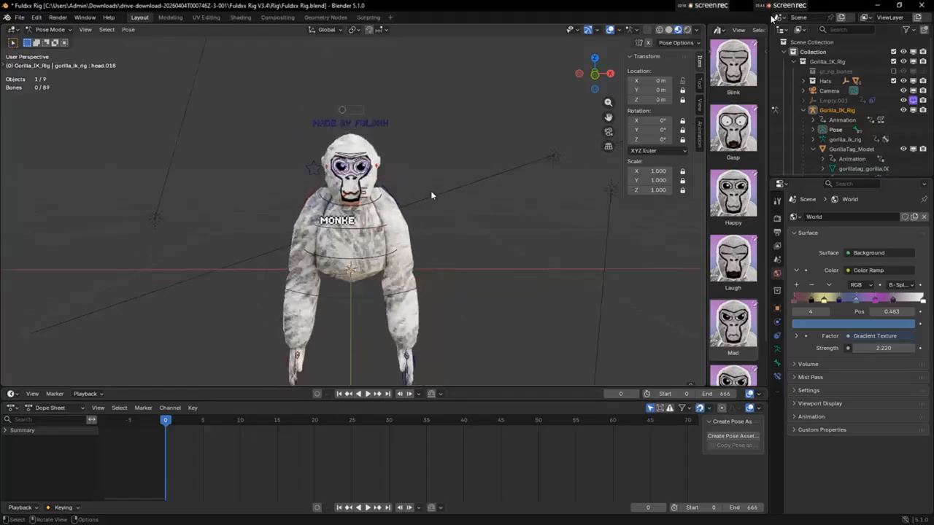
pyautogui.click(371, 298)
pyautogui.scroll(3, 368, 204)
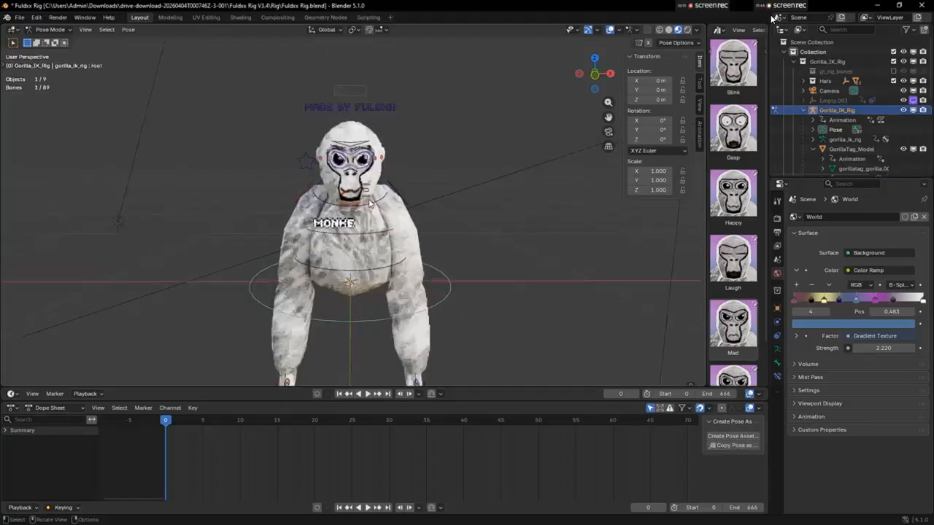
pyautogui.click(369, 204)
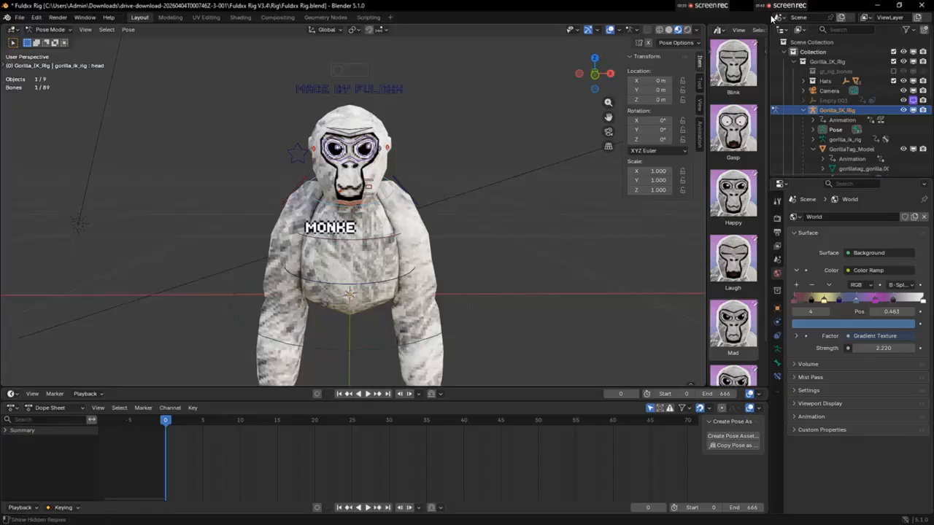
pyautogui.press('t')
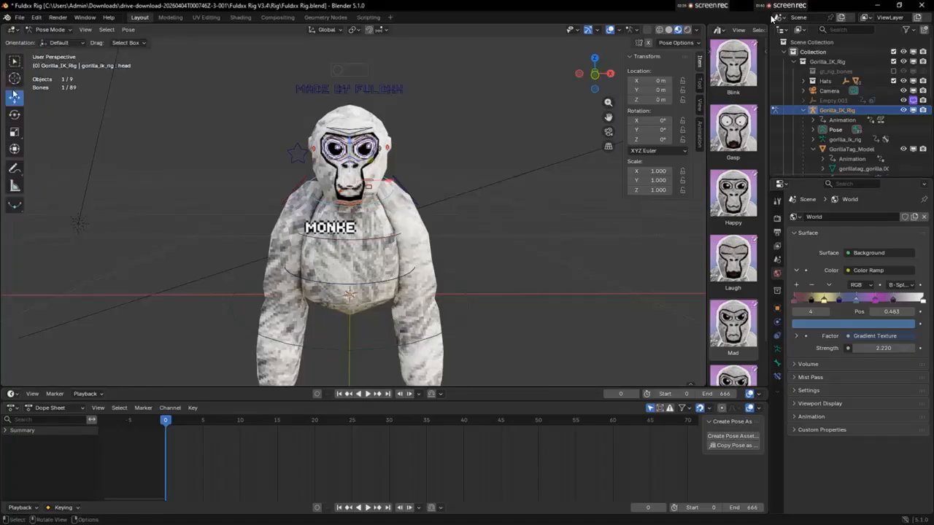
# - Try moving the head bone sideways along the global X axis, and undo the move
pyautogui.scroll(1, 379, 202)
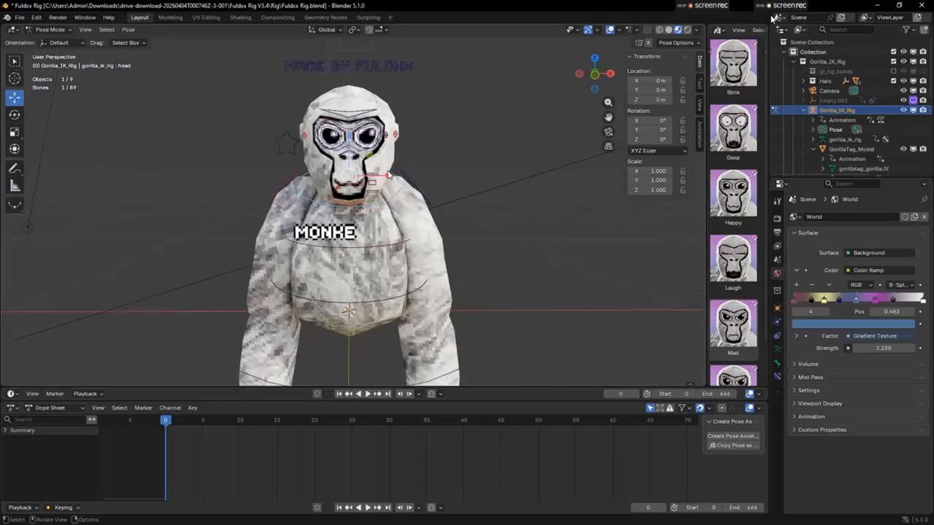
pyautogui.press('g')
pyautogui.press('x')
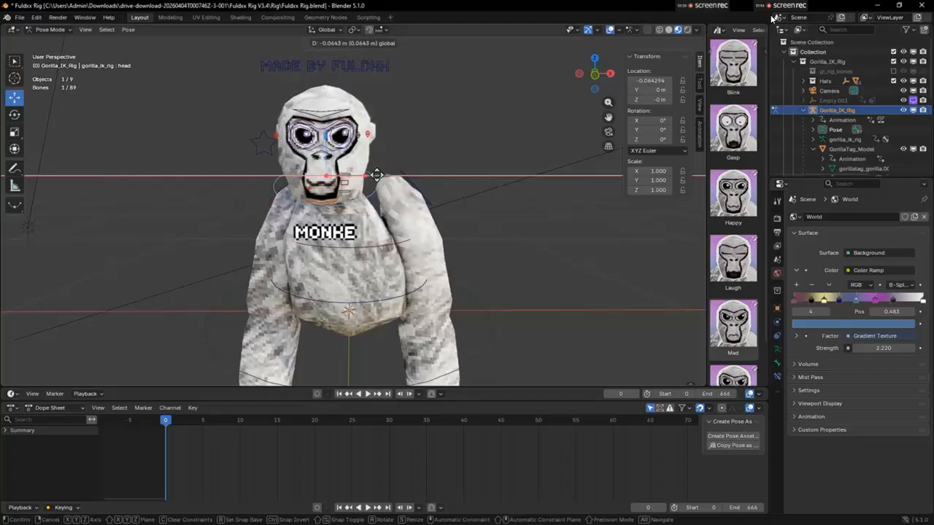
pyautogui.click(341, 73)
pyautogui.hotkey('ctrl', 'z')
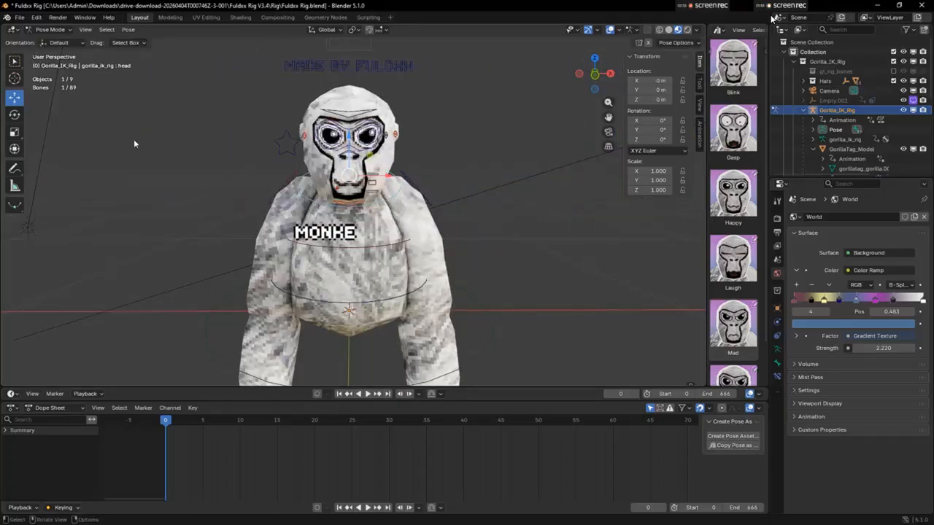
# - Activate the Rotate tool and try a free trackball rotation of the head bone by about -20.1° and 15.5°, undoing that rotation
pyautogui.click(14, 114)
pyautogui.moveTo(375, 212)
pyautogui.mouseDown()
pyautogui.moveTo(387, 206)
pyautogui.moveTo(366, 208)
pyautogui.moveTo(379, 197)
pyautogui.mouseUp()
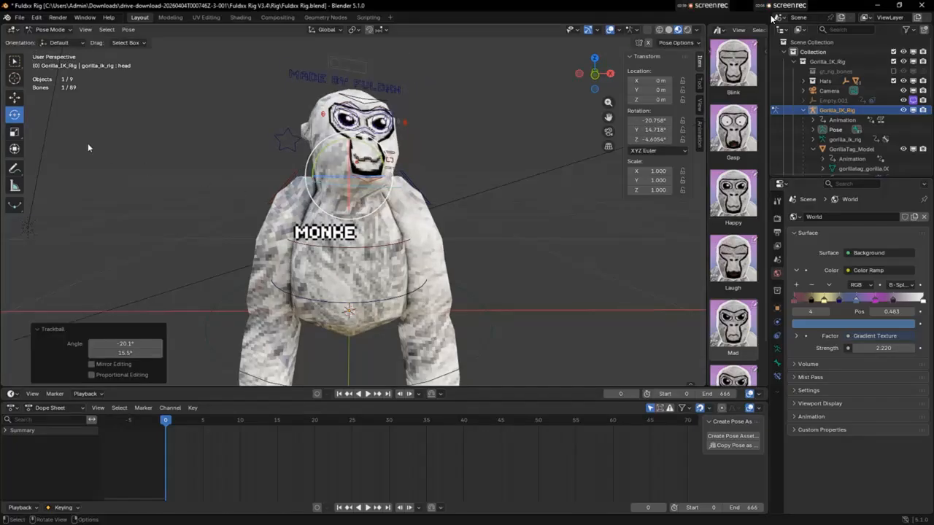
pyautogui.hotkey('ctrl', 'z')
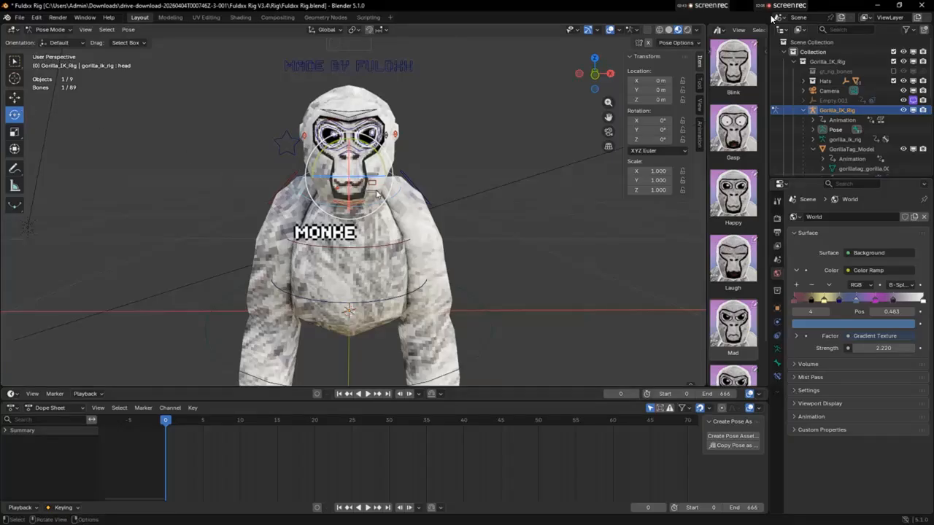
# - Rotate the head bone so it looks up and to one side, at about X -32.2°, Y -32.5° and Z -0.9°
pyautogui.moveTo(372, 180); pyautogui.dragTo(315, 178)
pyautogui.moveTo(594, 77); pyautogui.dragTo(645, 86)
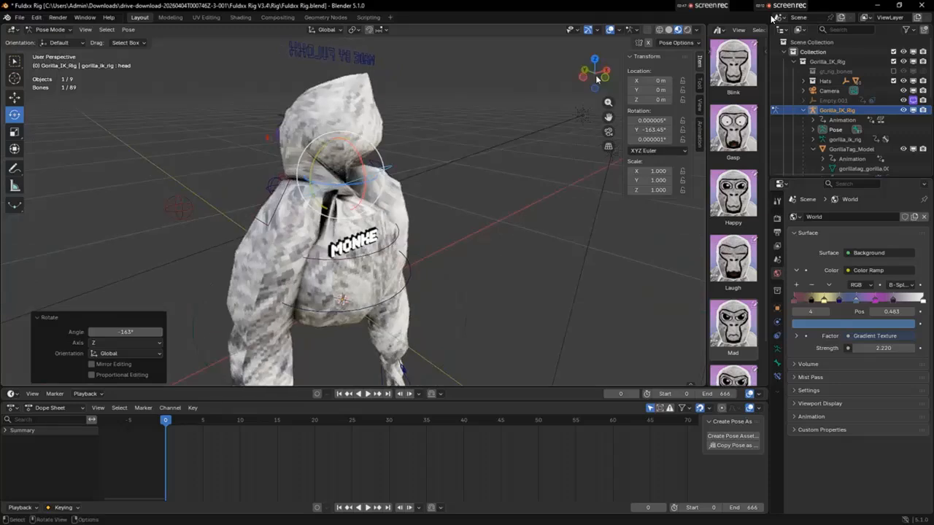
pyautogui.moveTo(336, 188); pyautogui.dragTo(342, 167)
pyautogui.moveTo(350, 106); pyautogui.dragTo(328, 183)
pyautogui.moveTo(597, 70); pyautogui.dragTo(569, 72)
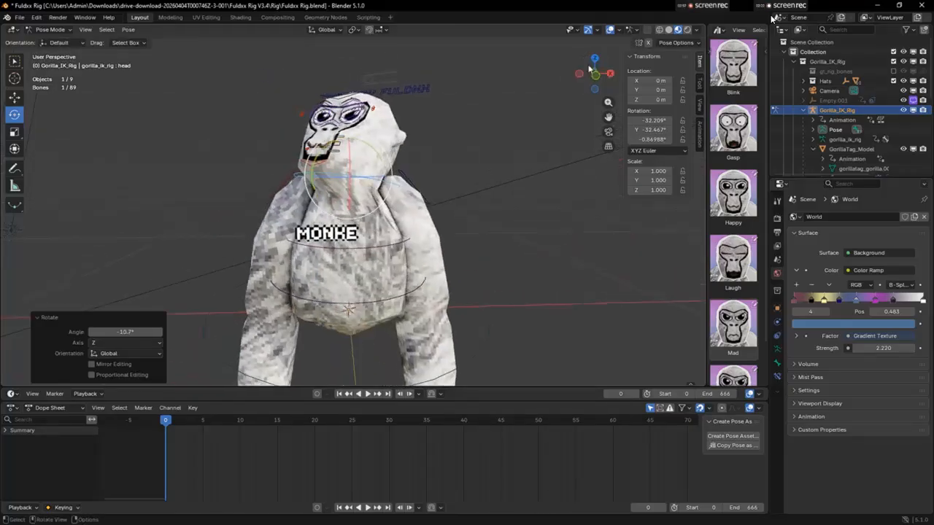
# - Rotate the head bone to about X -10.0°, Y -20.7° and Z -6.4°, and deselect it
pyautogui.moveTo(350, 167); pyautogui.dragTo(370, 146)
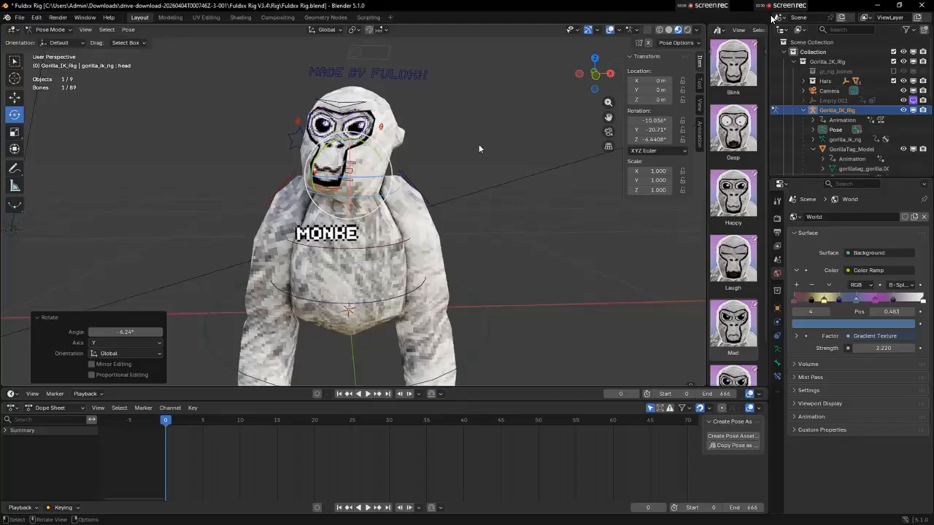
pyautogui.click(477, 143)
# - Move the left hand controller up and forward to about Y 0.34 m and Z 0.39 m in its location values
pyautogui.scroll(-4, 447, 137)
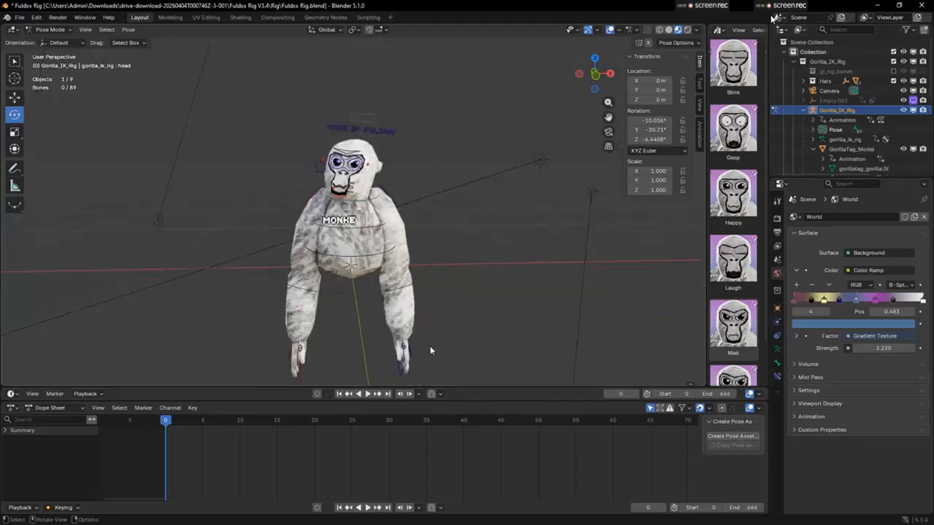
pyautogui.click(402, 347)
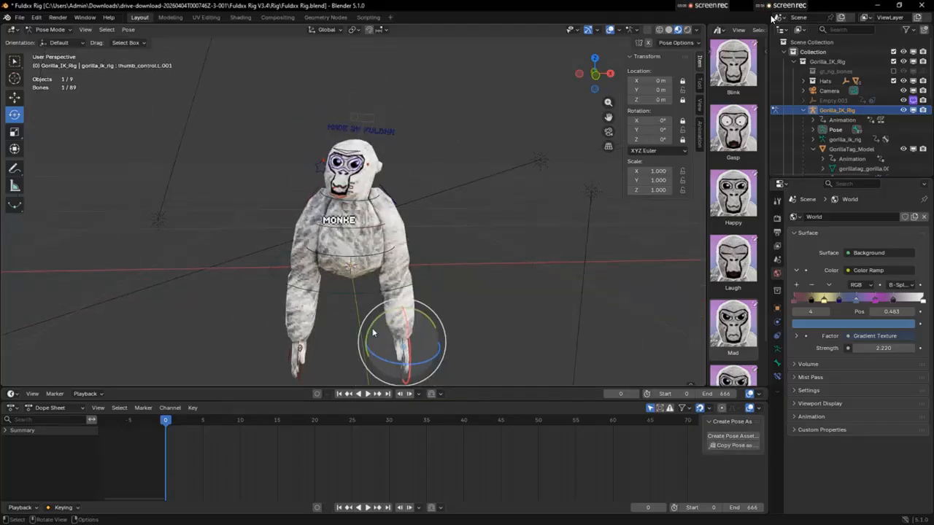
pyautogui.click(14, 97)
pyautogui.click(399, 334)
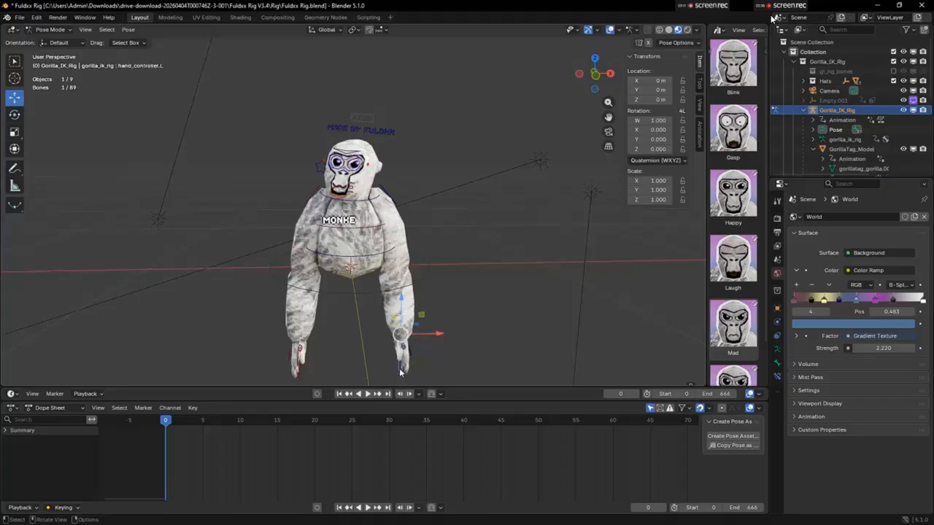
pyautogui.moveTo(400, 300); pyautogui.dragTo(415, 286)
pyautogui.moveTo(595, 74); pyautogui.dragTo(653, 75)
pyautogui.moveTo(609, 118); pyautogui.dragTo(566, 165)
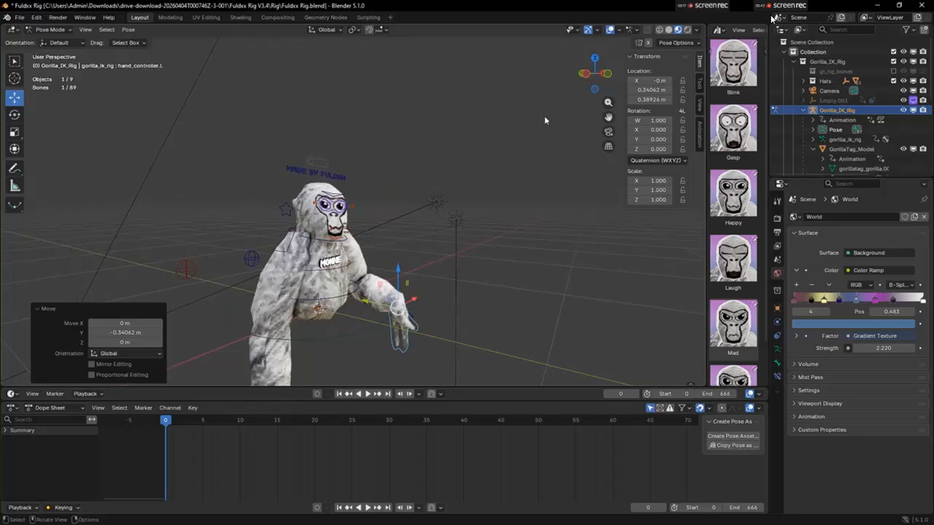
# - Raise the left hand controller about 0.25 m along the global Z axis
pyautogui.scroll(3, 545, 120)
pyautogui.scroll(2, 545, 120)
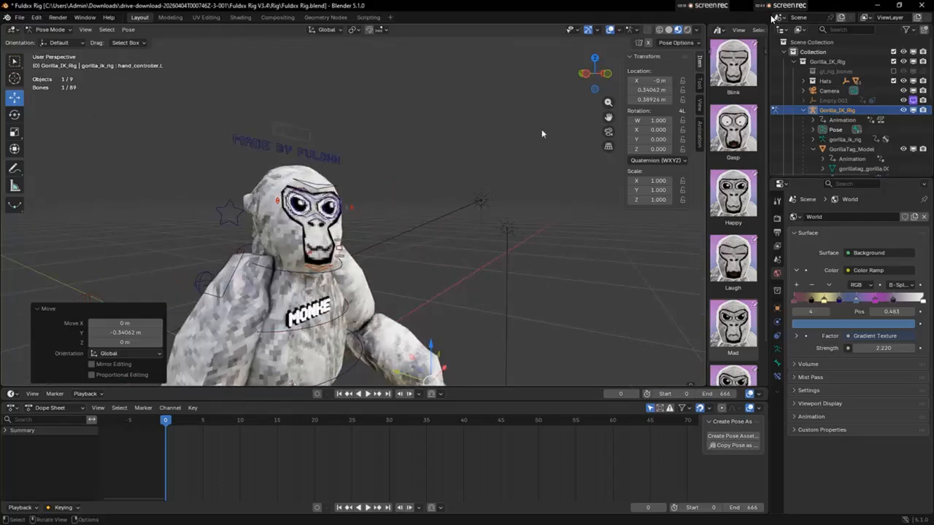
pyautogui.moveTo(613, 125); pyautogui.dragTo(643, 62)
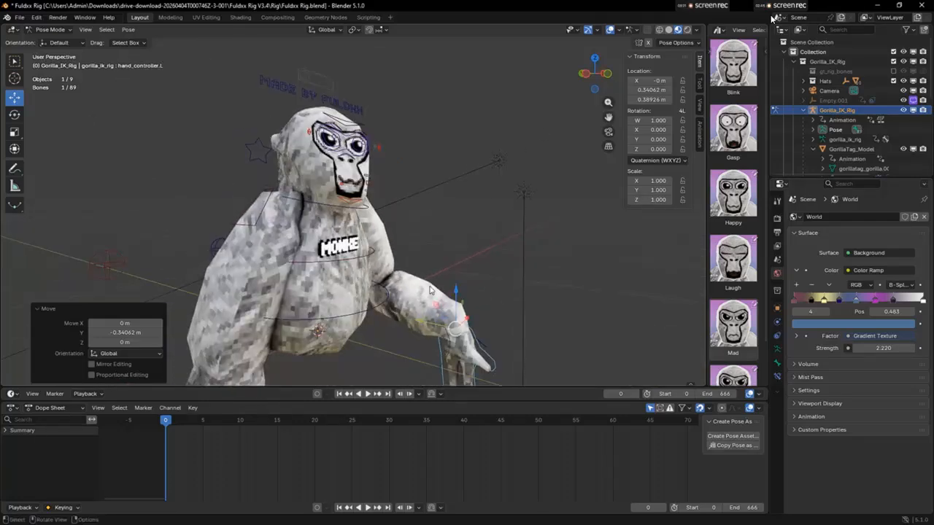
pyautogui.moveTo(458, 292); pyautogui.dragTo(459, 206)
pyautogui.scroll(2, 459, 205)
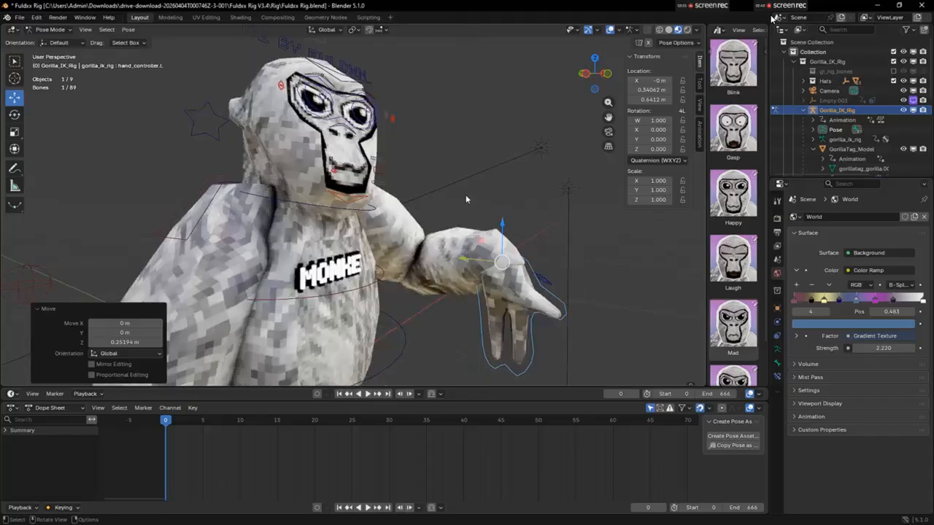
# - Rotate the left hand controller so the palm turns upward, at about W 0.324 and X 0.946, and deselect it
pyautogui.moveTo(608, 117); pyautogui.dragTo(556, 314)
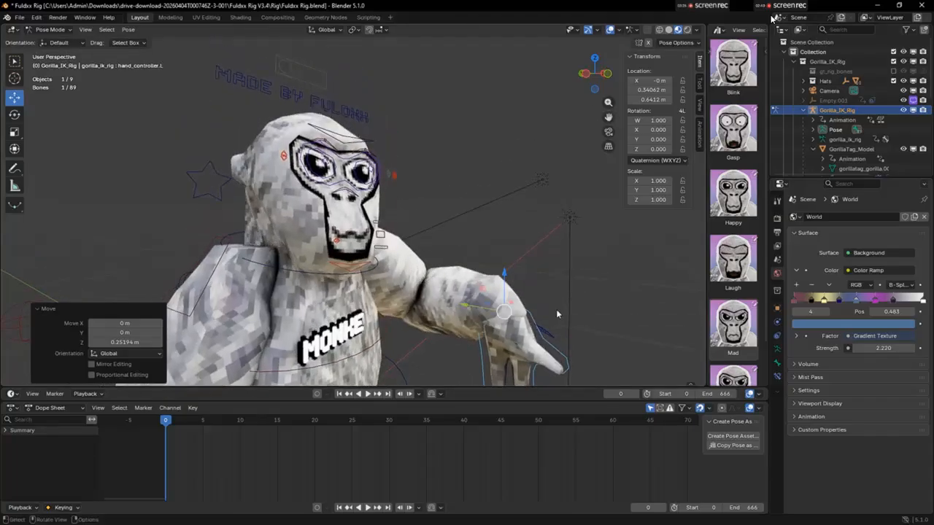
pyautogui.click(16, 114)
pyautogui.moveTo(520, 293); pyautogui.dragTo(362, 371)
pyautogui.click(428, 361)
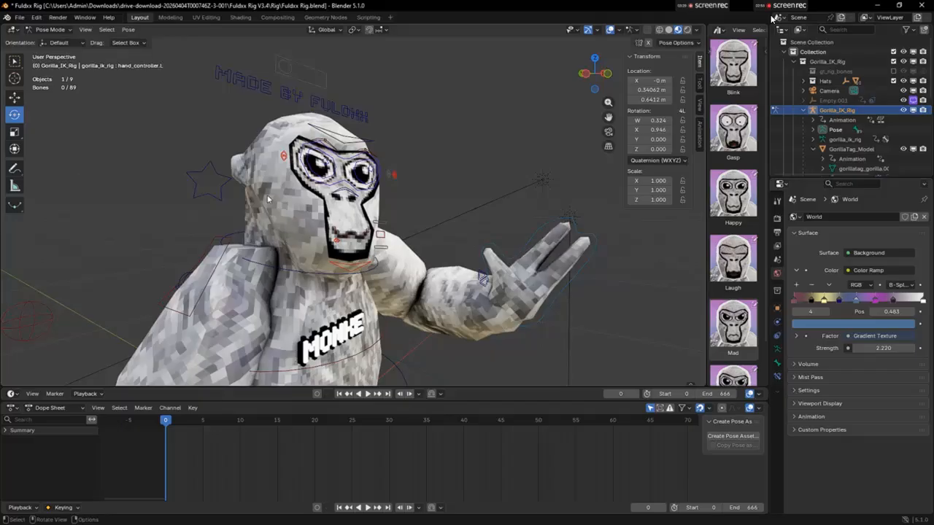
# - Select the head bone and turn it toward the viewer with a free trackball rotation
pyautogui.click(14, 97)
pyautogui.click(326, 272)
pyautogui.press('r')
pyautogui.press('r')
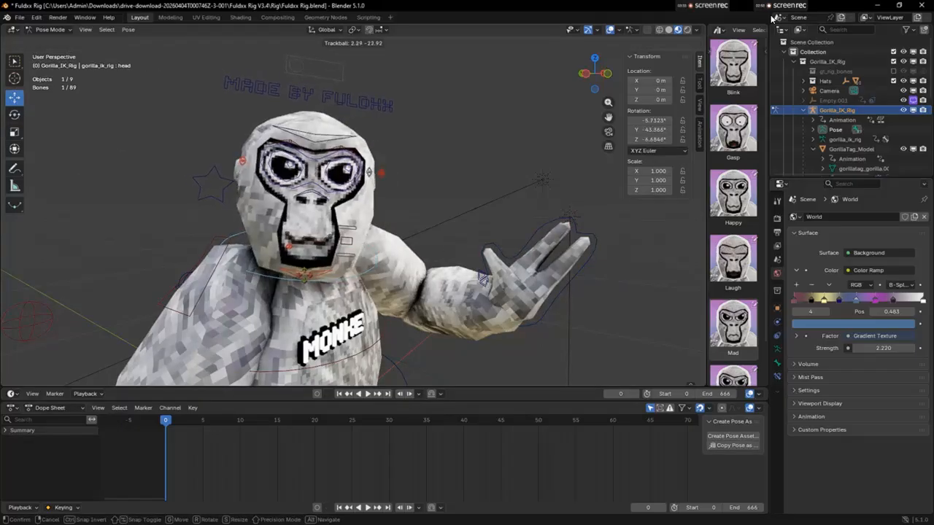
pyautogui.press('Return')
# - Move the left hand controller closer to the body, at about X 0.149 m and Y 0.288 m, and rotate it so the fingers point up
pyautogui.click(496, 321)
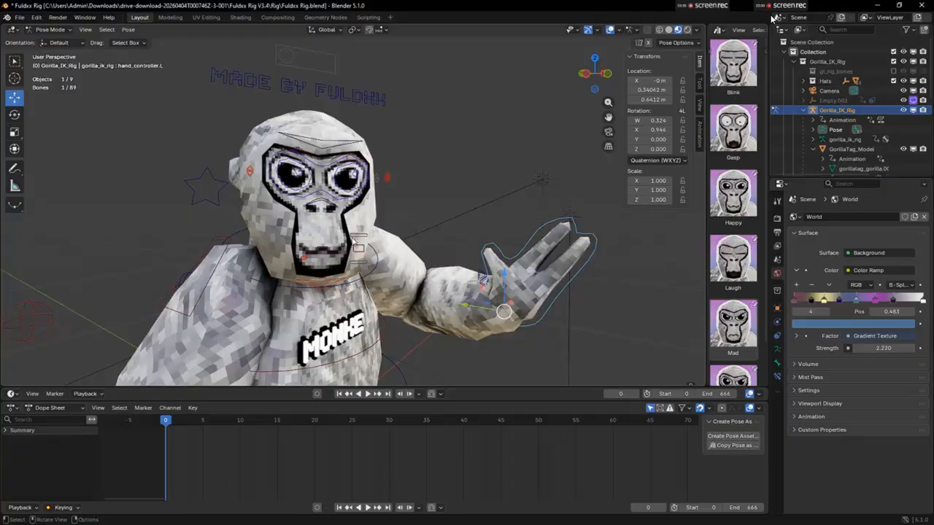
pyautogui.moveTo(511, 303); pyautogui.dragTo(416, 321)
pyautogui.click(14, 115)
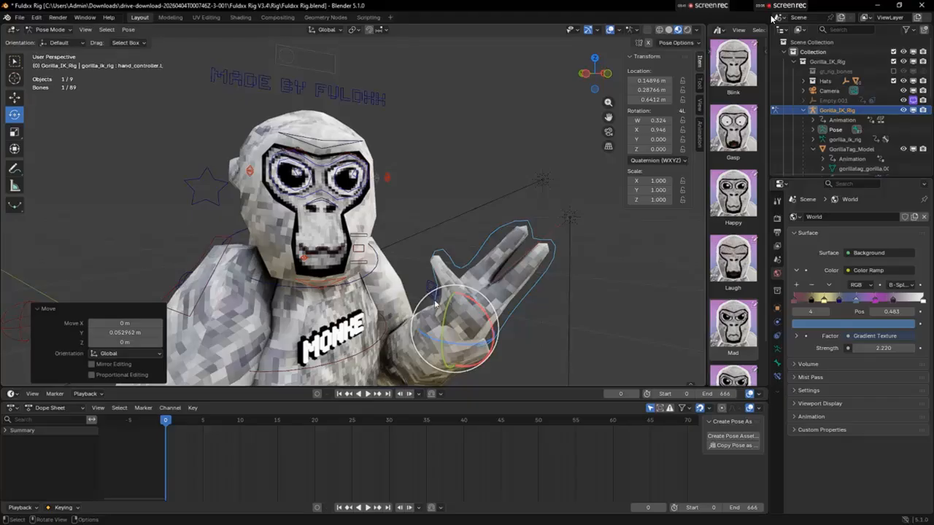
pyautogui.moveTo(478, 305); pyautogui.dragTo(442, 318)
pyautogui.click(553, 279)
pyautogui.click(501, 263)
pyautogui.click(489, 255)
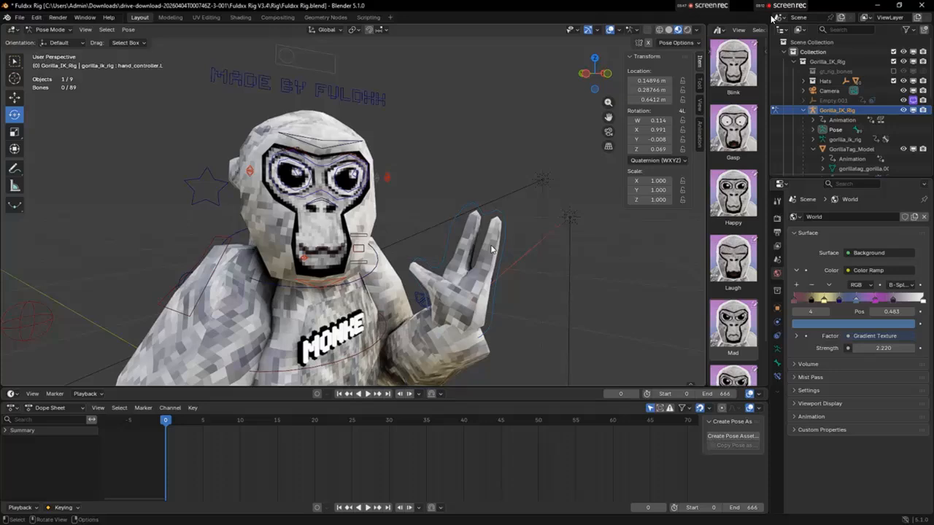
# - Select the left thumb's control bone and nudge it slightly with the Move tool
pyautogui.click(421, 303)
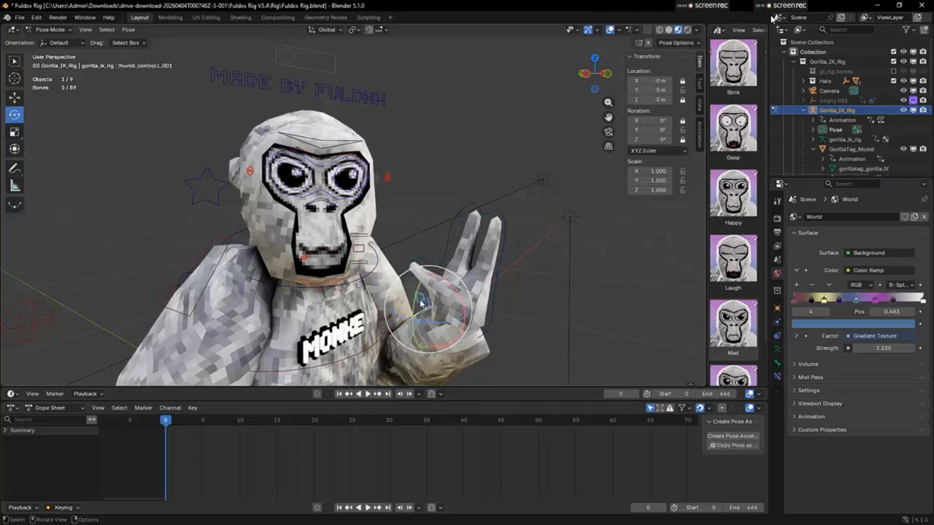
pyautogui.click(11, 99)
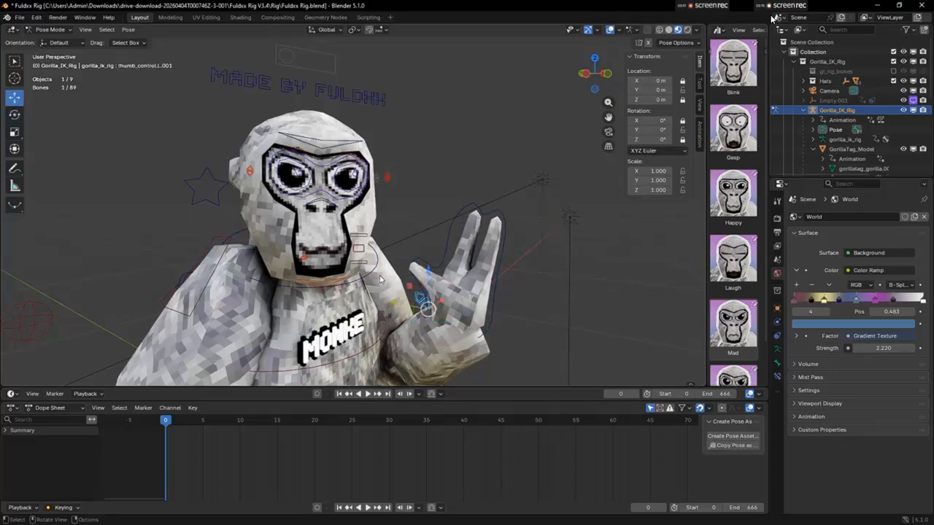
pyautogui.moveTo(398, 303)
pyautogui.mouseDown()
pyautogui.moveTo(371, 278)
pyautogui.moveTo(406, 293)
pyautogui.moveTo(397, 292)
pyautogui.mouseUp()
pyautogui.click(498, 249)
# - Bend the left middle finger by moving its control bone about -0.011 m along the global Z axis, and readjust it along Z
pyautogui.moveTo(592, 73); pyautogui.dragTo(360, 57)
pyautogui.click(376, 251)
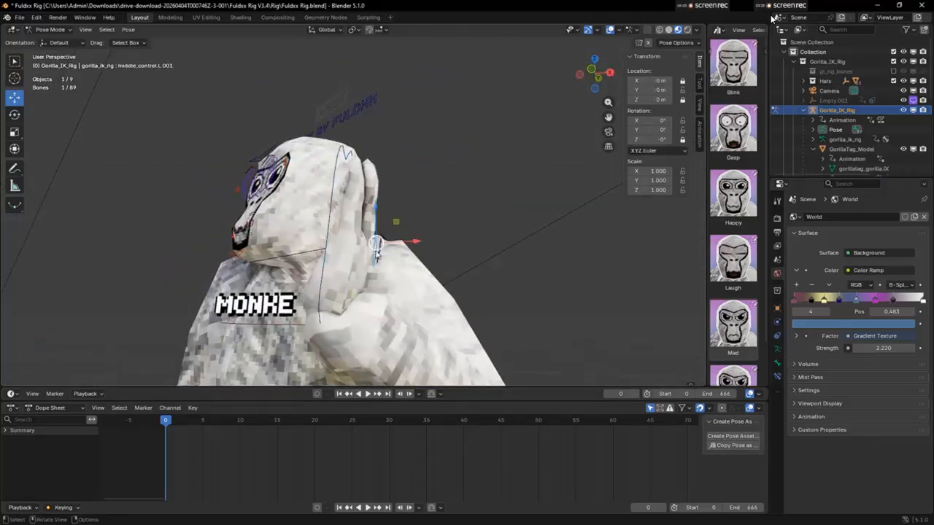
pyautogui.moveTo(376, 212)
pyautogui.mouseDown()
pyautogui.moveTo(383, 183)
pyautogui.moveTo(375, 219)
pyautogui.moveTo(390, 204)
pyautogui.mouseUp()
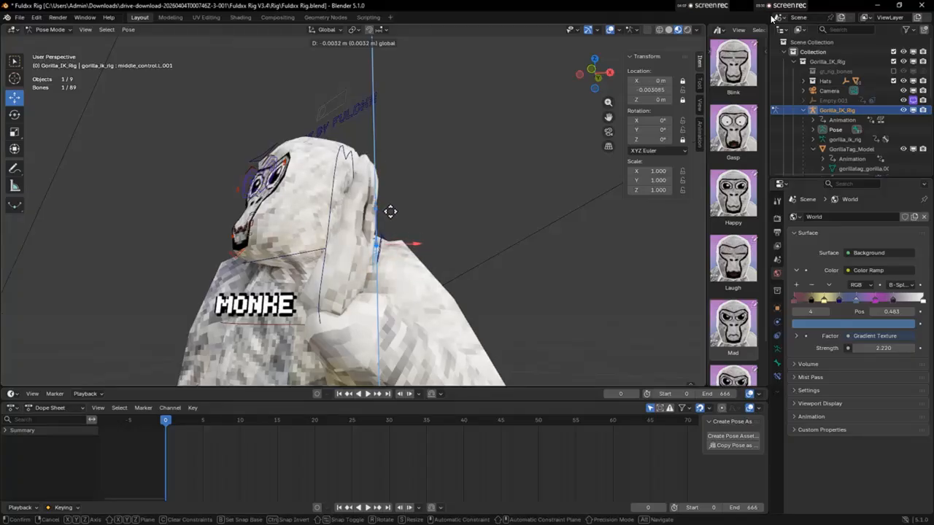
pyautogui.click(393, 211)
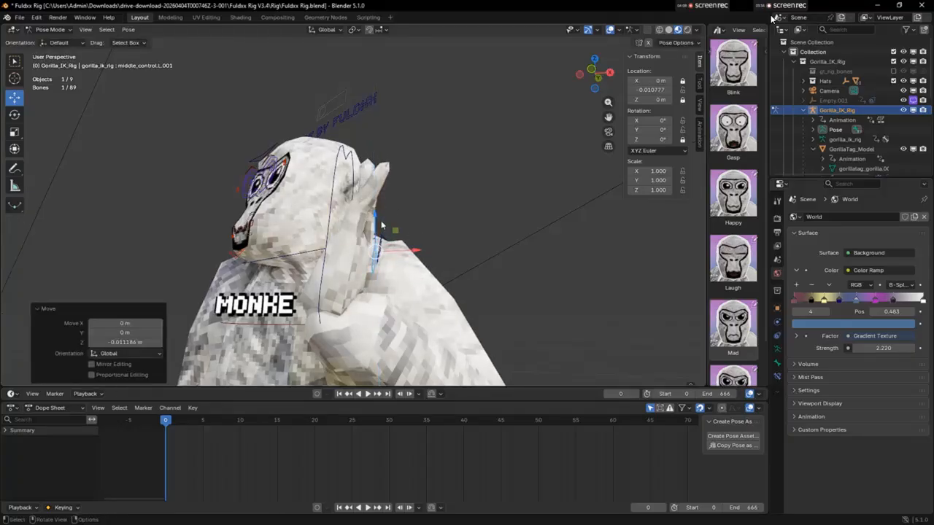
pyautogui.press('g')
pyautogui.press('z')
pyautogui.click(489, 133)
# - Select the left index finger's control bone and move it slightly down along the global Z axis
pyautogui.moveTo(617, 78); pyautogui.dragTo(538, 79)
pyautogui.click(191, 298)
pyautogui.click(289, 251)
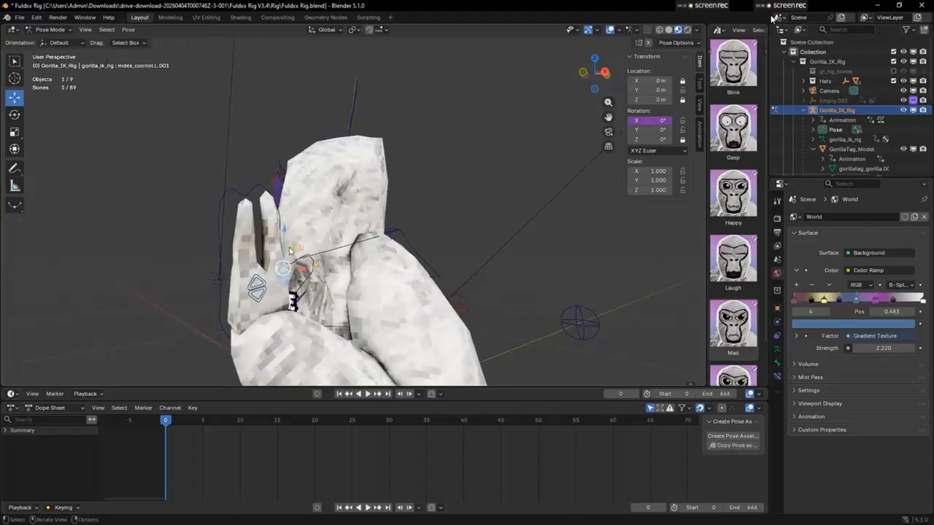
pyautogui.moveTo(284, 233); pyautogui.dragTo(284, 238)
pyautogui.moveTo(594, 73); pyautogui.dragTo(566, 87)
# - Try moving the jaw bone sideways and vertically along the global axes, and undo these moves
pyautogui.click(372, 267)
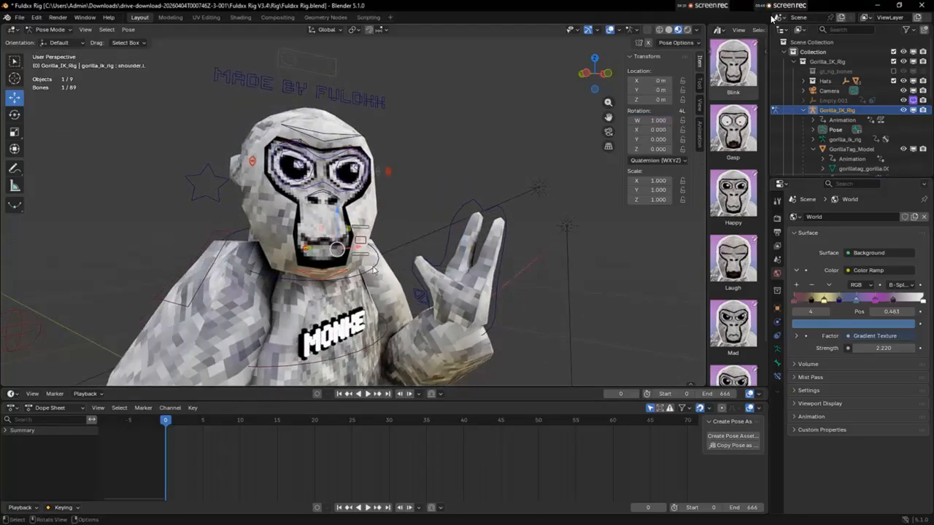
pyautogui.click(346, 252)
pyautogui.moveTo(324, 239); pyautogui.dragTo(268, 305)
pyautogui.moveTo(343, 296); pyautogui.dragTo(125, 294)
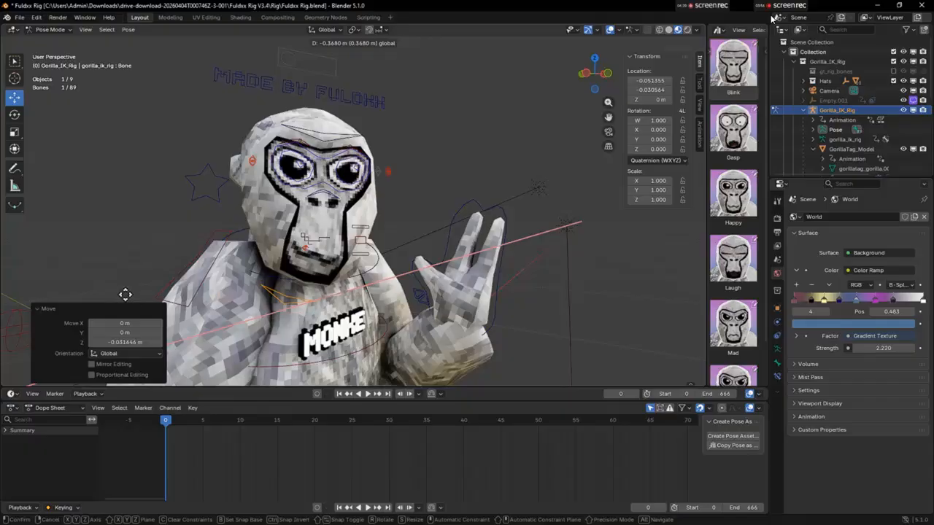
pyautogui.moveTo(360, 295); pyautogui.dragTo(354, 295)
pyautogui.moveTo(287, 259); pyautogui.dragTo(297, 245)
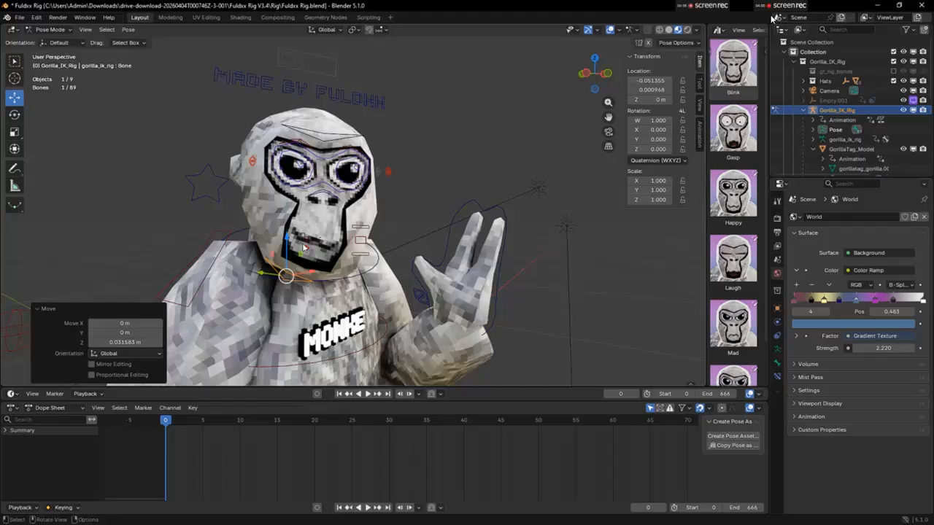
pyautogui.hotkey('ctrl', 'z')
pyautogui.hotkey('ctrl', 'z')
pyautogui.hotkey('ctrl', 'z')
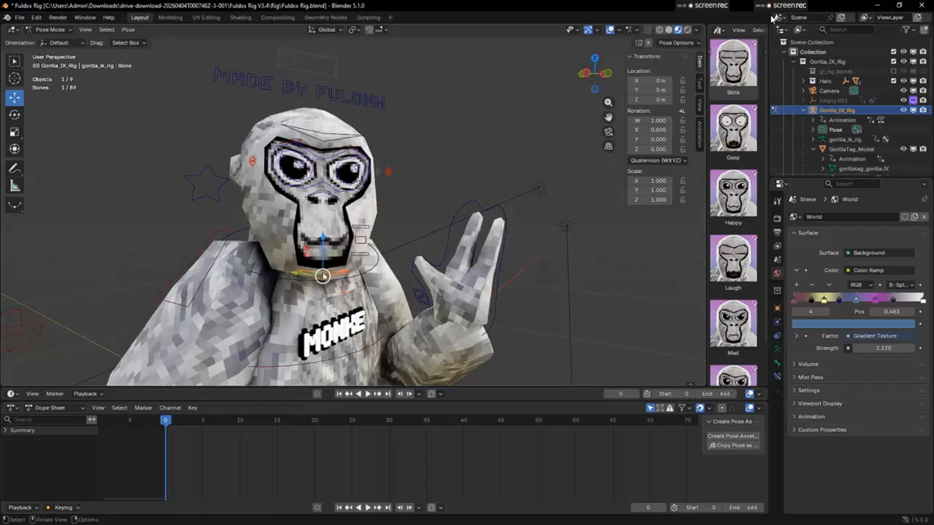
pyautogui.moveTo(340, 277); pyautogui.dragTo(318, 262)
pyautogui.hotkey('ctrl', 'z')
# - Open the mouth by moving the mouth control bone head.012 to about X 0.015 m
pyautogui.click(317, 250)
pyautogui.click(321, 248)
pyautogui.click(307, 250)
pyautogui.moveTo(330, 245); pyautogui.dragTo(355, 242)
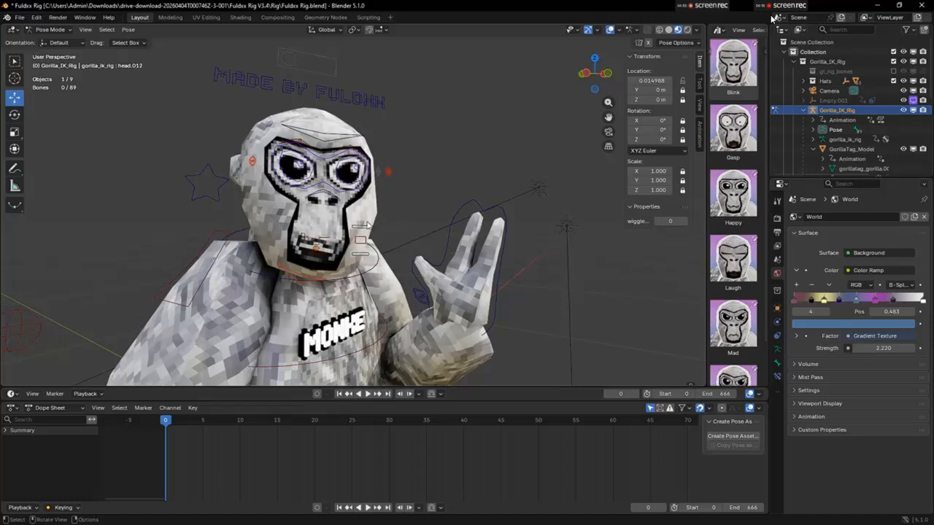
# - Adjust the mouth shape by slightly moving the lip control bone sideways, and clear the bone selection
pyautogui.click(318, 247)
pyautogui.click(326, 246)
pyautogui.moveTo(340, 243); pyautogui.dragTo(346, 243)
pyautogui.click(321, 247)
pyautogui.click(378, 191)
# - Try moving the left eye bone sideways to about X -0.010 m and Y -0.001 m
pyautogui.scroll(2, 388, 189)
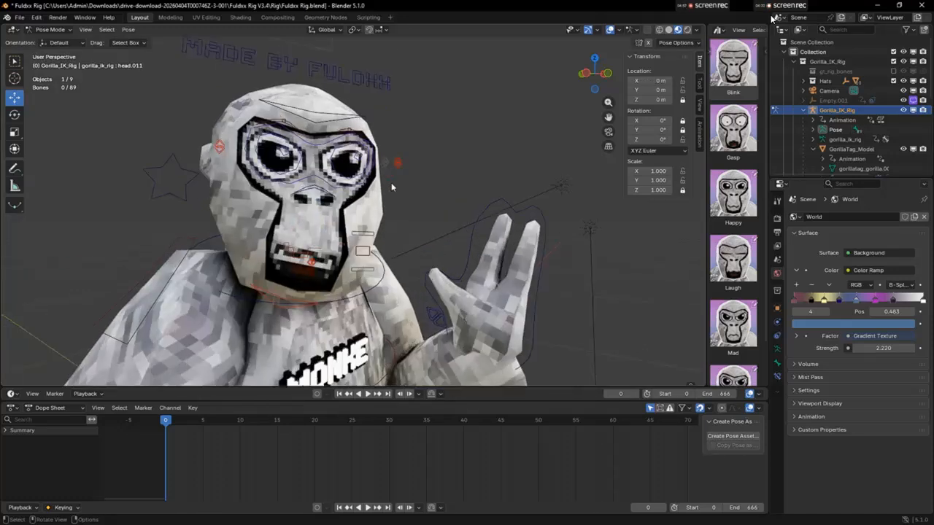
pyautogui.click(350, 162)
pyautogui.moveTo(369, 170); pyautogui.dragTo(341, 162)
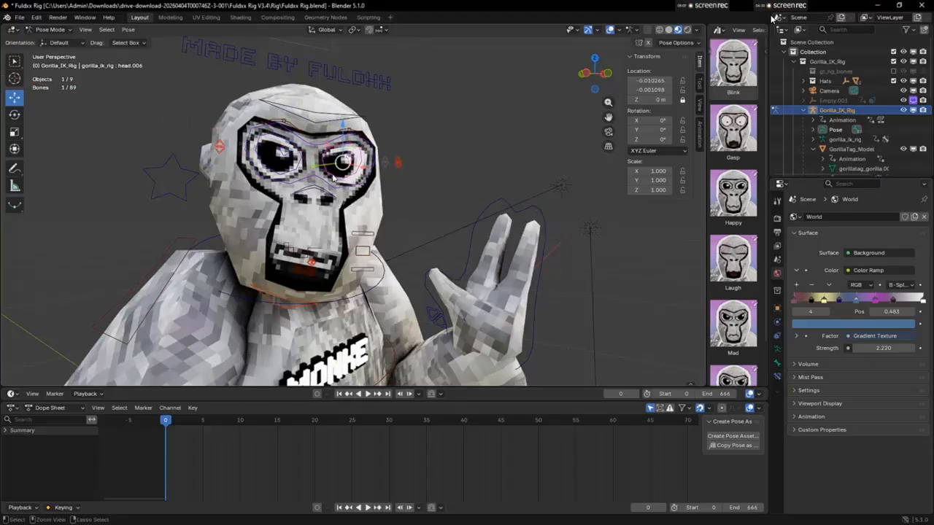
# - Shift the gaze by moving the eye control bone head.003 to about X -0.010 m and Y 0.004 m, and deselect it
pyautogui.click(313, 174)
pyautogui.moveTo(336, 162); pyautogui.dragTo(313, 162)
pyautogui.click(468, 122)
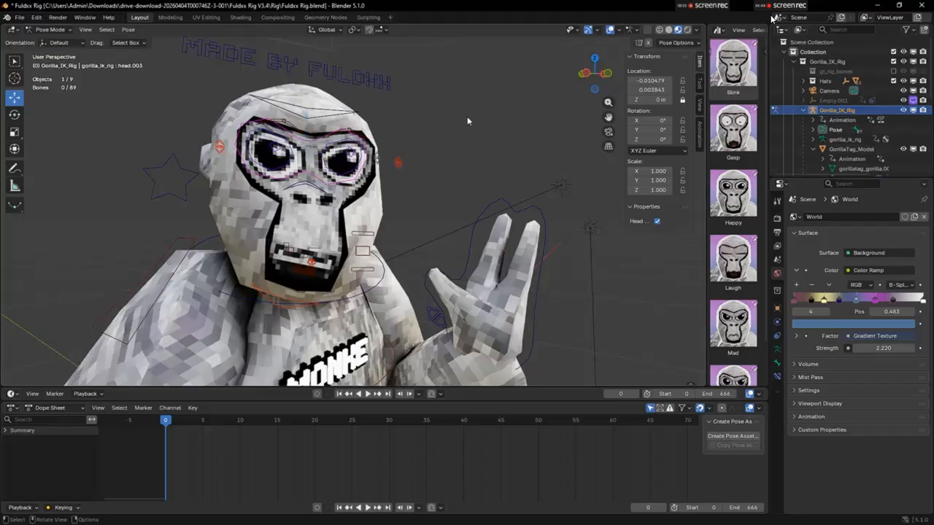
# - Try moving the forehead control bone head.021 along the global Z axis, and undo the change
pyautogui.click(306, 112)
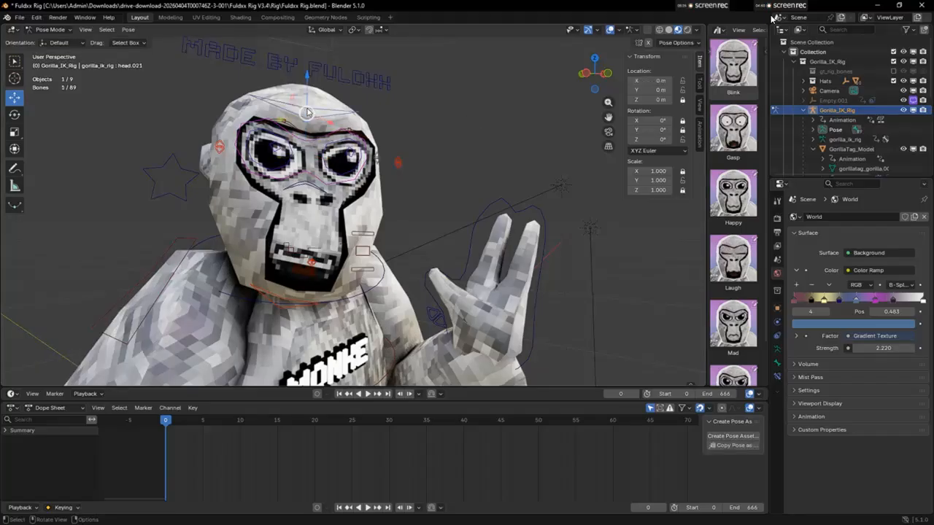
pyautogui.moveTo(307, 73)
pyautogui.mouseDown()
pyautogui.moveTo(313, 238)
pyautogui.moveTo(361, 232)
pyautogui.moveTo(312, 73)
pyautogui.mouseUp()
pyautogui.click(358, 350)
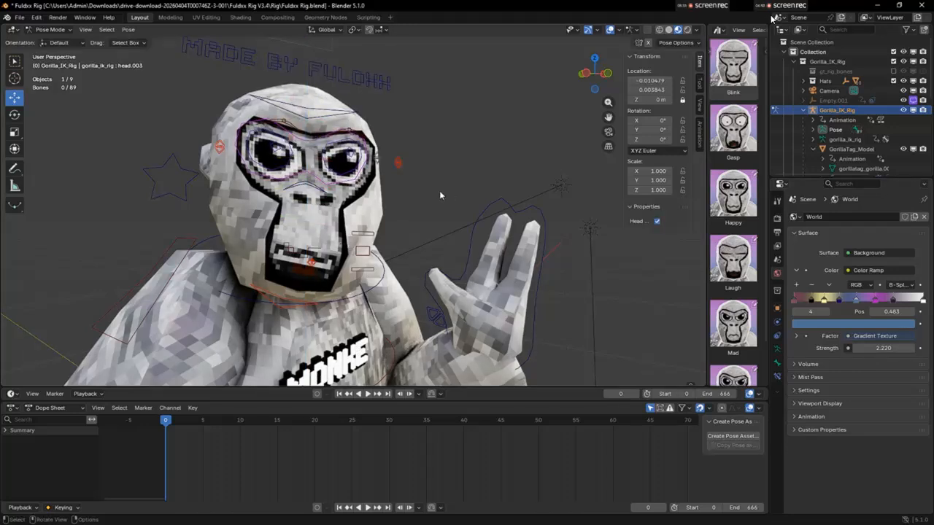
pyautogui.hotkey('ctrl', 'z')
# - Select the left eye bone and try applying the Gasp pose asset to it, undoing the applied pose
pyautogui.click(406, 151)
pyautogui.click(350, 159)
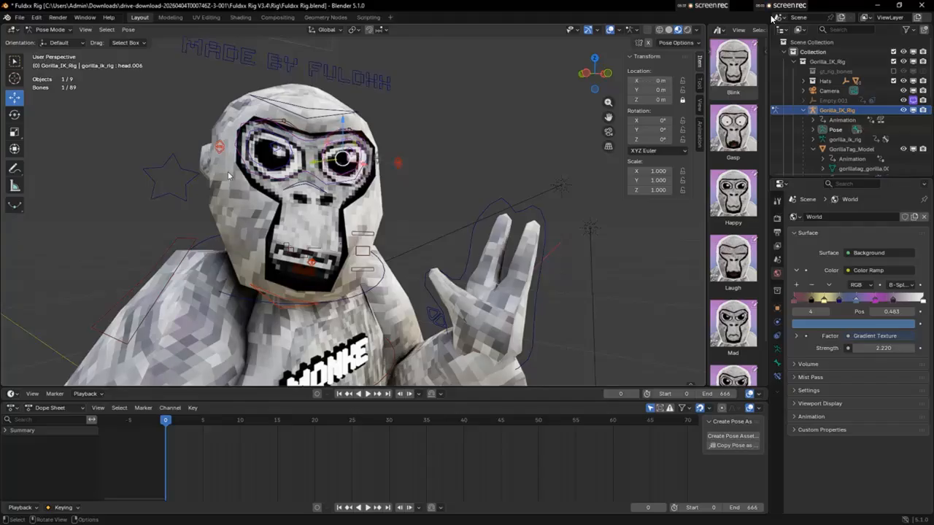
pyautogui.doubleClick(733, 130)
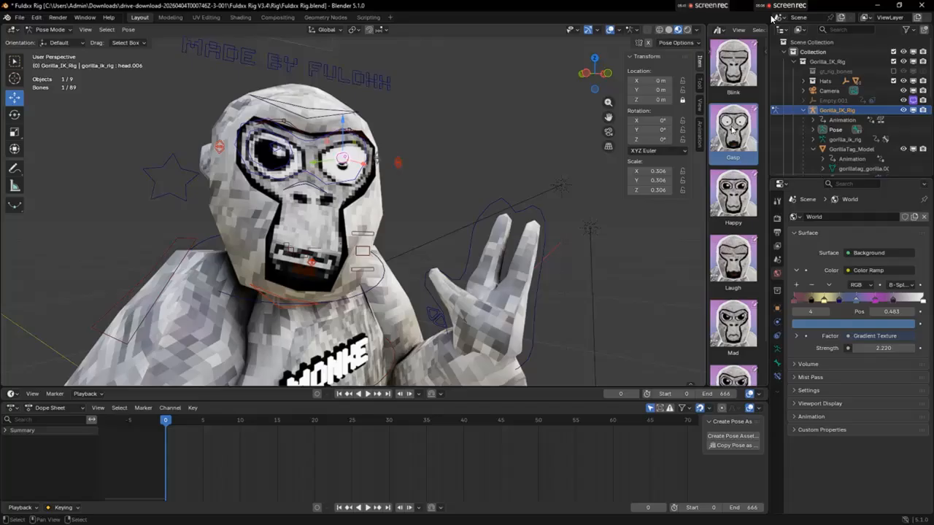
pyautogui.hotkey('ctrl', 'z')
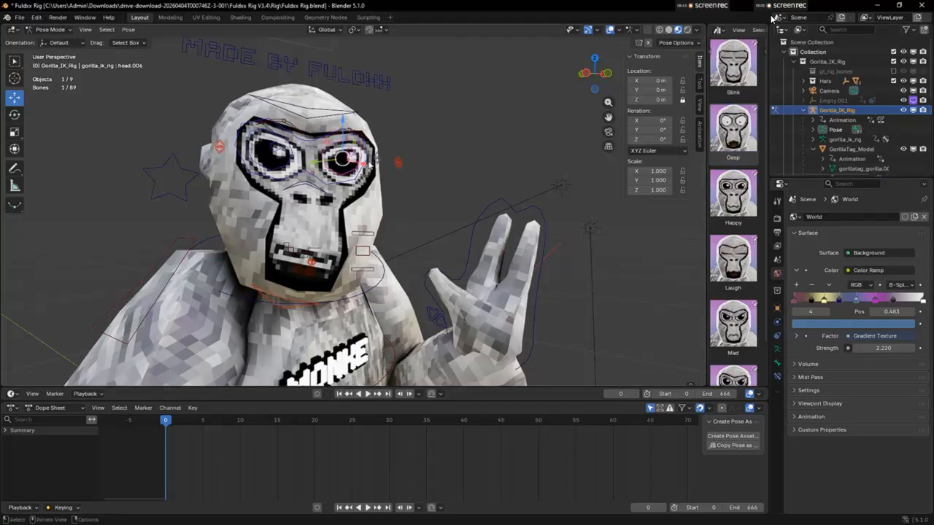
# - Try scaling the left eye bone along the global X axis by about -2.7 with the Transform tool, and undo the scaling
pyautogui.click(14, 149)
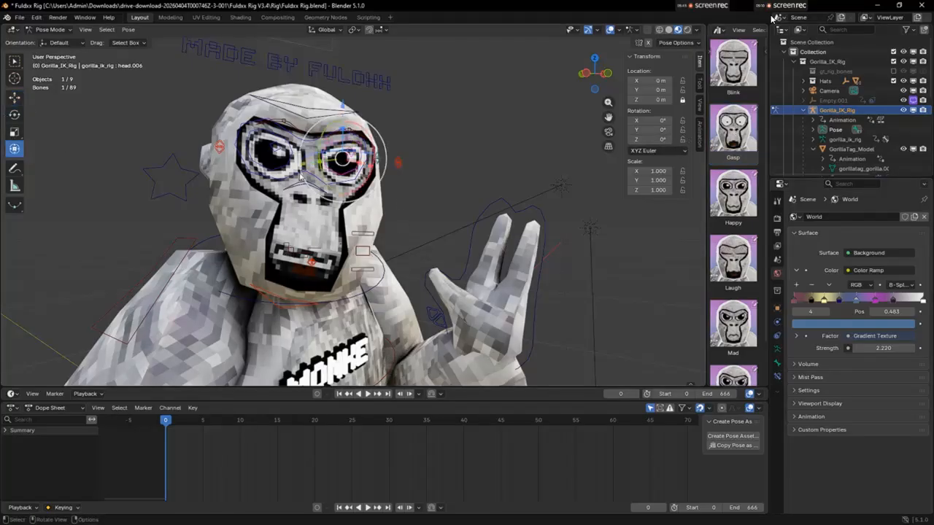
pyautogui.moveTo(359, 164); pyautogui.dragTo(340, 159)
pyautogui.rightClick(356, 167)
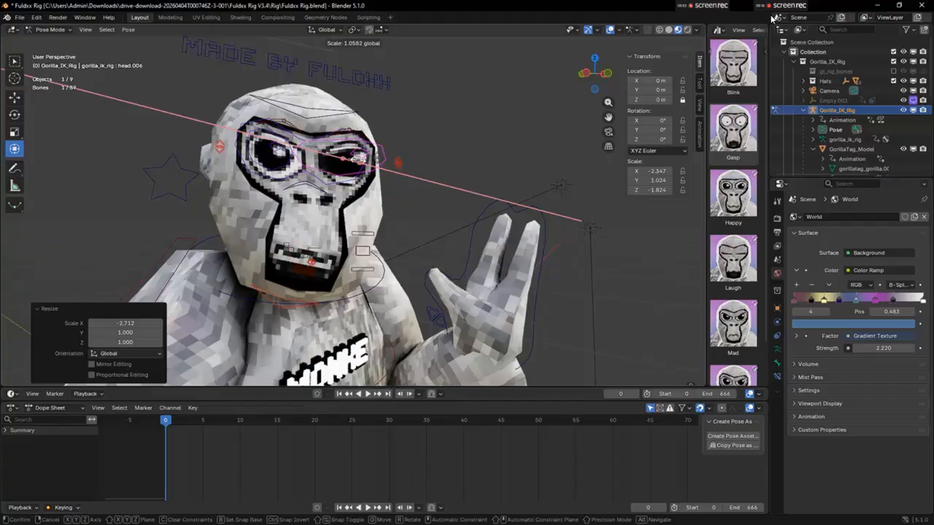
pyautogui.rightClick(340, 159)
pyautogui.hotkey('ctrl', 'z')
pyautogui.hotkey('ctrl', 'z')
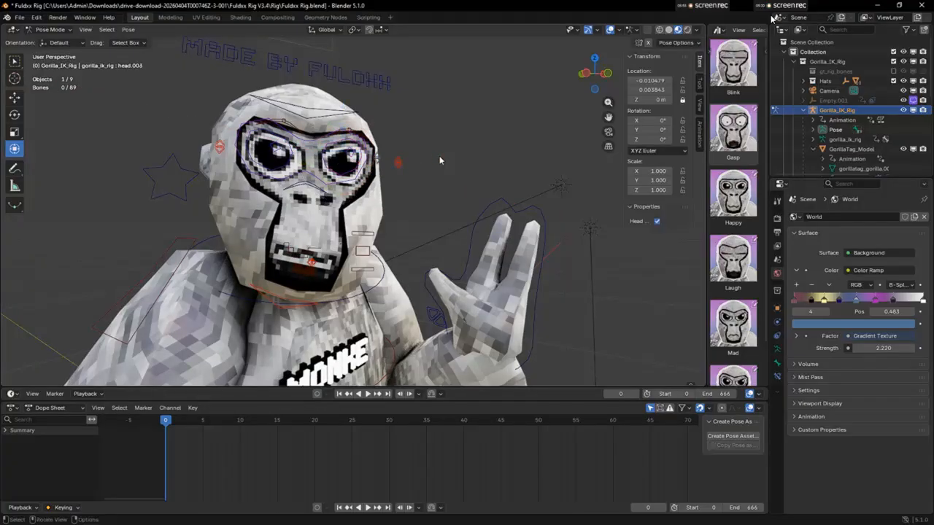
# - Try stretching the left eye bone to about X 0.675, Y 1.668 and Z 0.848, and undo the scaling
pyautogui.click(349, 155)
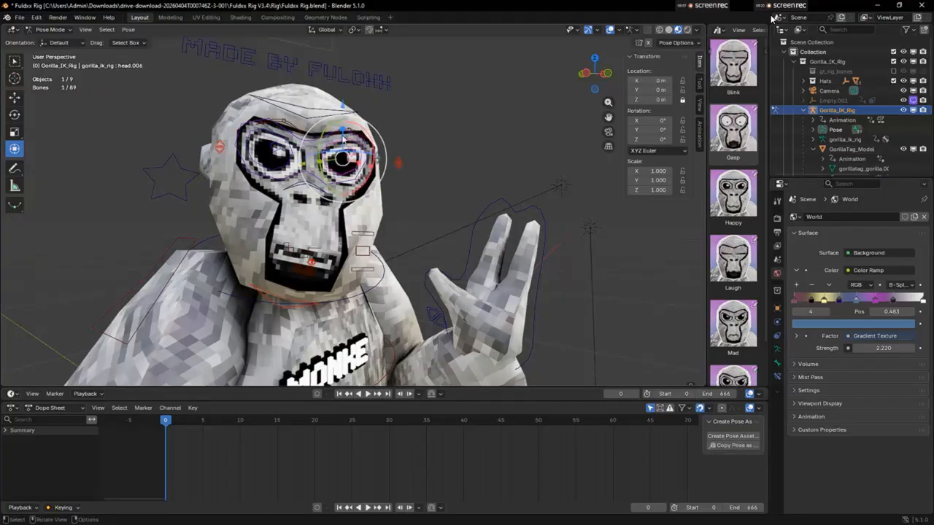
pyautogui.moveTo(343, 132); pyautogui.dragTo(346, 109)
pyautogui.click(347, 112)
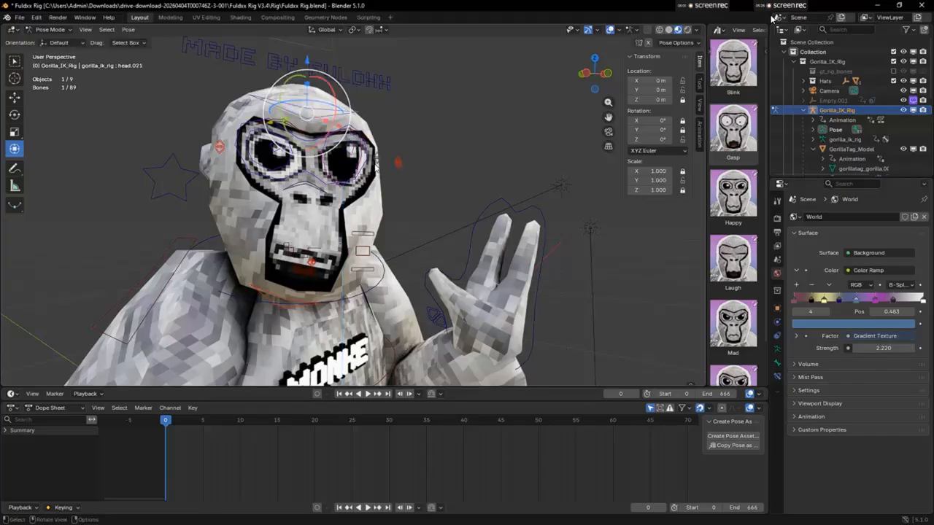
pyautogui.hotkey('ctrl', 'z')
pyautogui.moveTo(362, 167); pyautogui.dragTo(354, 162)
pyautogui.click(395, 137)
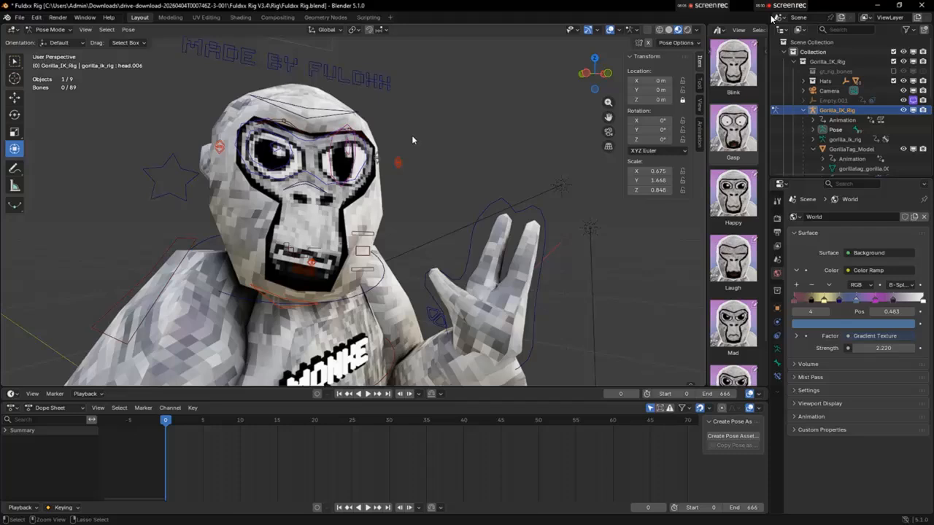
pyautogui.hotkey('ctrl', 'z')
pyautogui.hotkey('ctrl', 'z')
pyautogui.hotkey('ctrl', 'z')
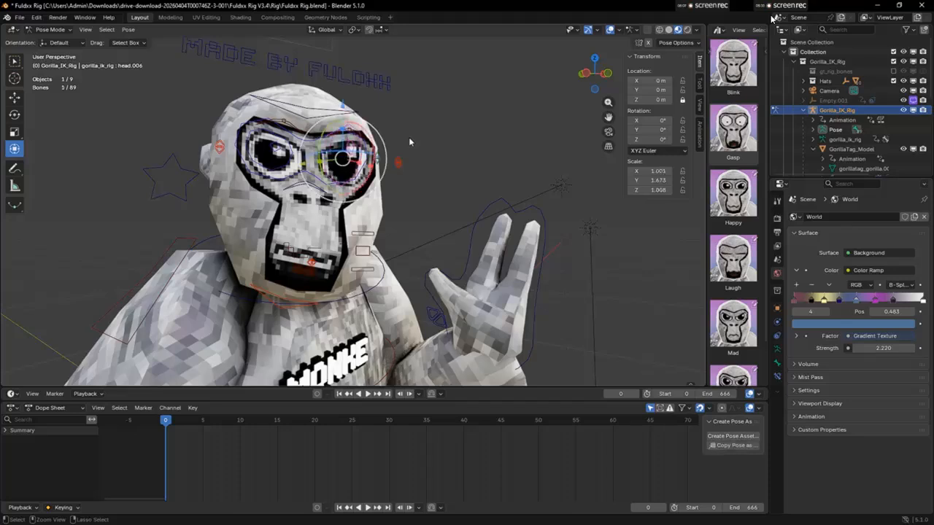
pyautogui.hotkey('ctrl', 'z')
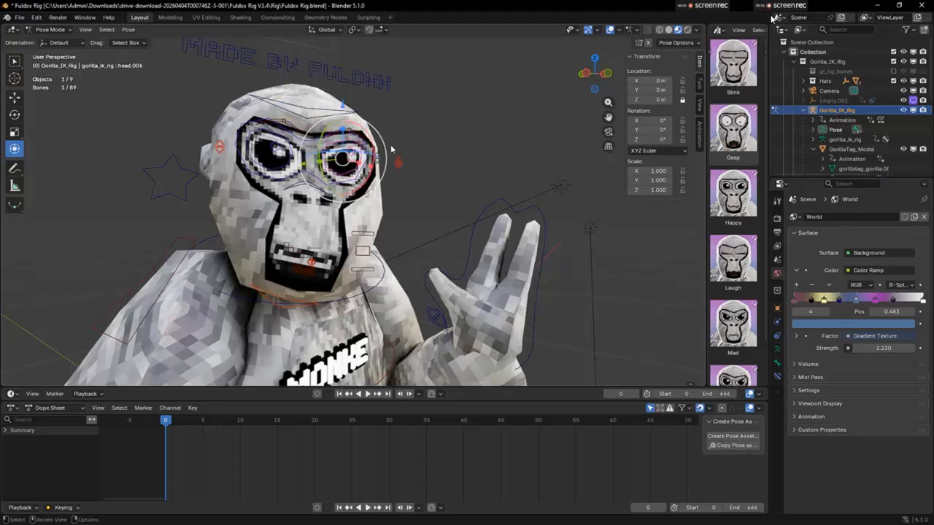
# - Try flattening both eye bones along the global Z axis, the left to about 0.67 and the right to about 0.59
pyautogui.hotkey('ctrl', 'shift', 'z')
pyautogui.hotkey('ctrl', 'shift', 'z')
pyautogui.hotkey('ctrl', 'shift', 'z')
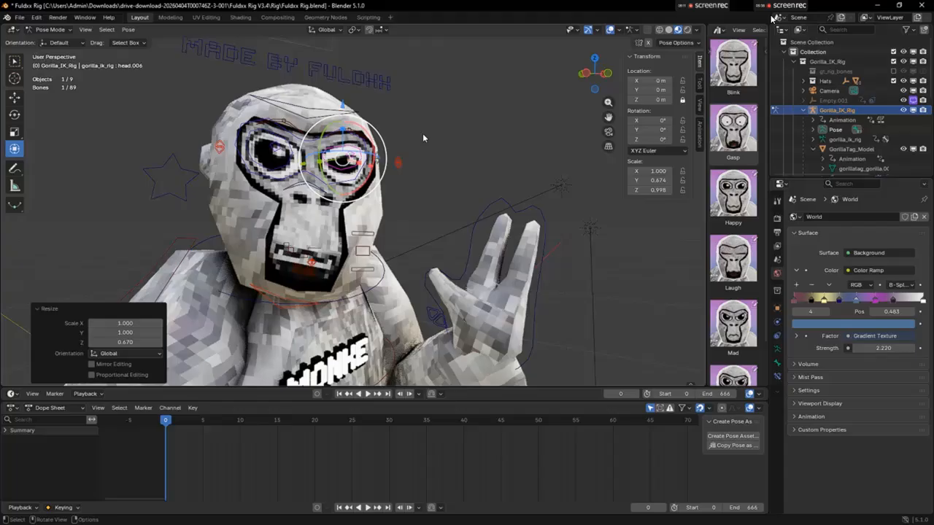
pyautogui.click(271, 151)
pyautogui.press('s')
pyautogui.press('z')
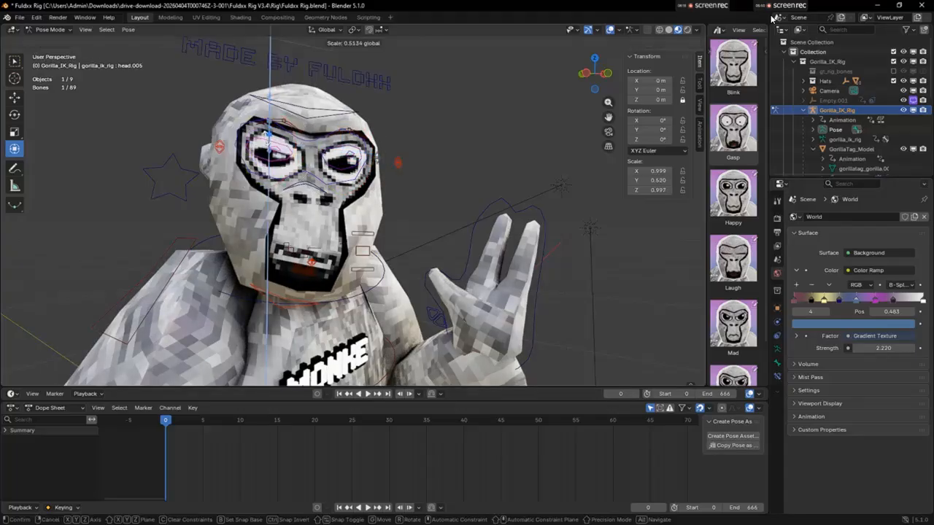
pyautogui.click(386, 116)
pyautogui.click(445, 119)
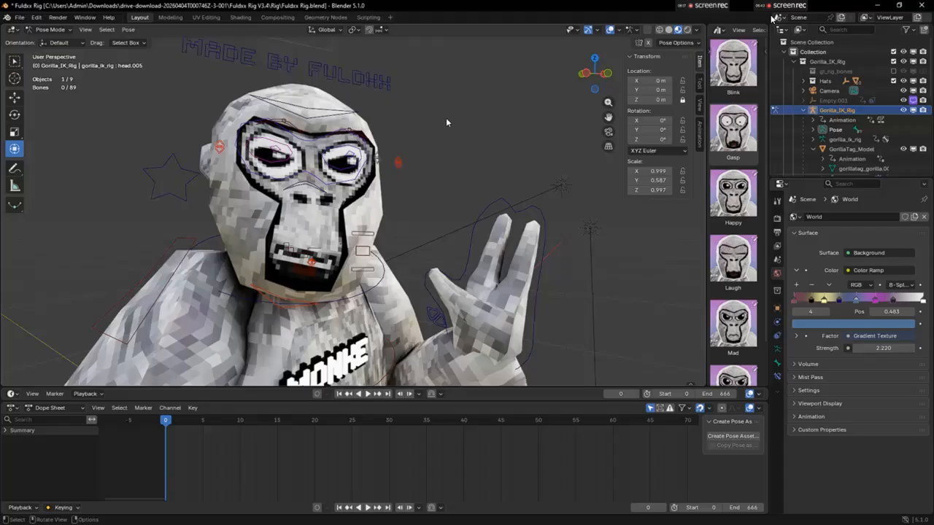
# - Undo the flattening of both eye bones
pyautogui.hotkey('ctrl', 'z')
pyautogui.hotkey('ctrl', 'z')
pyautogui.hotkey('ctrl', 'z')
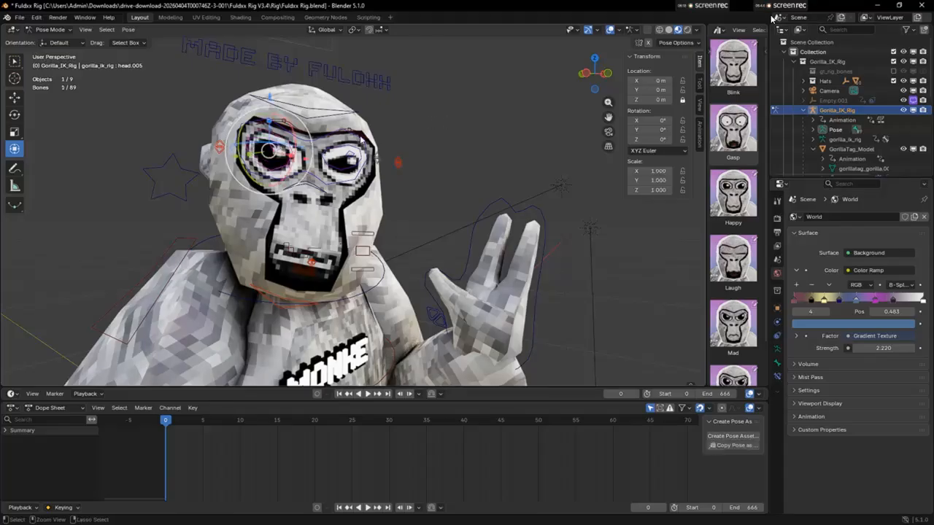
pyautogui.click(353, 164)
pyautogui.hotkey('ctrl', 'z')
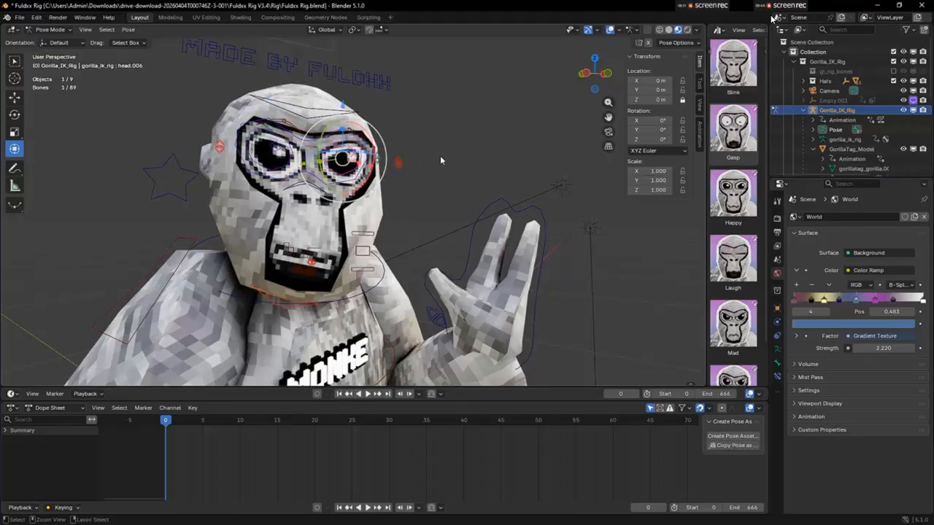
# - Close the left eye by moving its eyelid control bone head.026 down to about Y -0.031 m, and deselect it
pyautogui.click(398, 165)
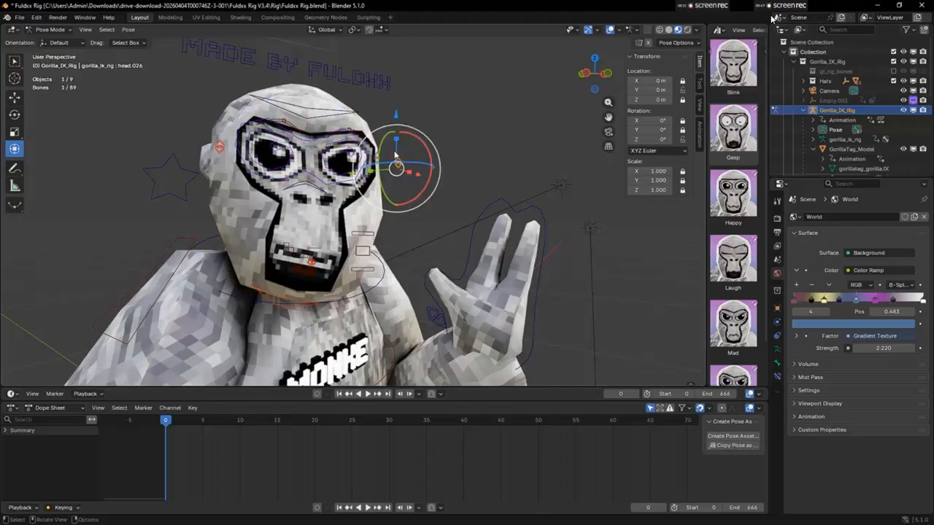
pyautogui.click(14, 97)
pyautogui.moveTo(396, 132); pyautogui.dragTo(422, 107)
pyautogui.moveTo(397, 135); pyautogui.dragTo(398, 160)
pyautogui.click(437, 131)
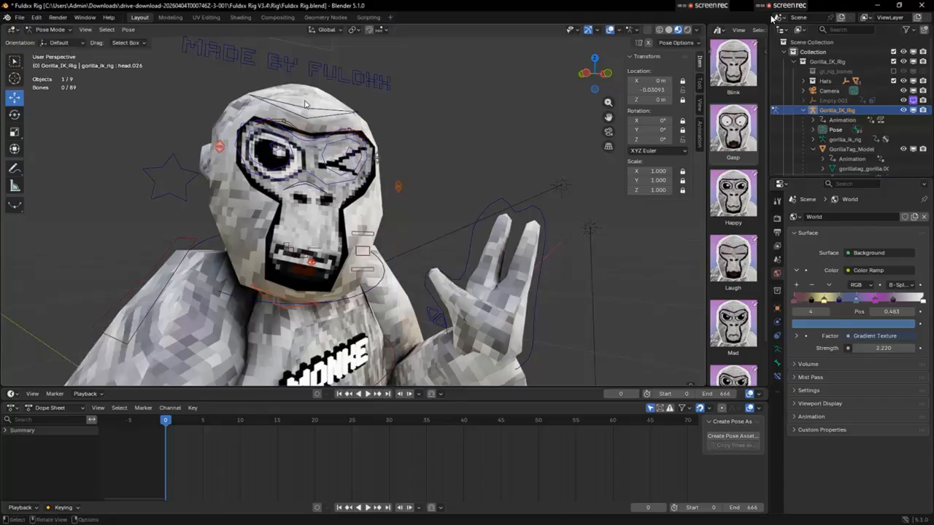
# - Shift the mouth slightly sideways by moving control bone head.016 to about X 0.003 m, and deselect it
pyautogui.click(359, 258)
pyautogui.moveTo(378, 245); pyautogui.dragTo(387, 246)
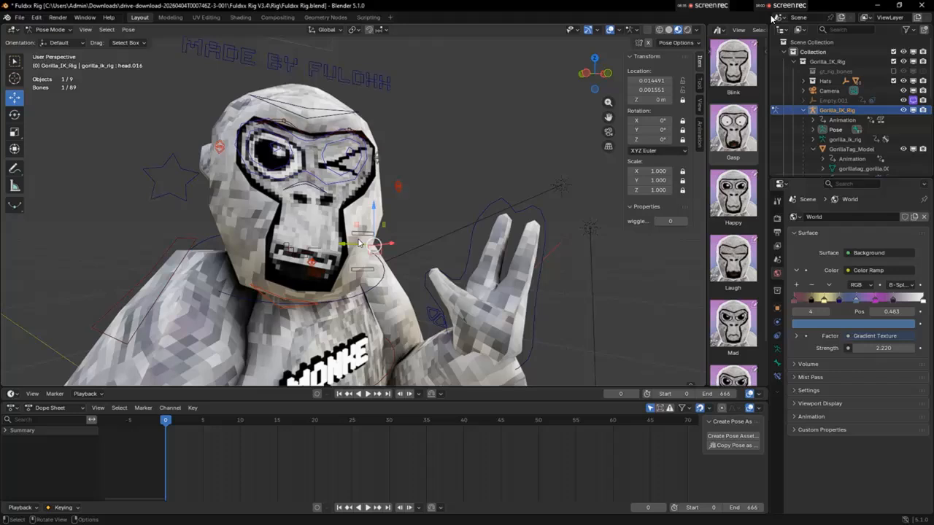
pyautogui.click(372, 248)
pyautogui.click(363, 255)
pyautogui.moveTo(390, 246); pyautogui.dragTo(384, 249)
pyautogui.click(411, 189)
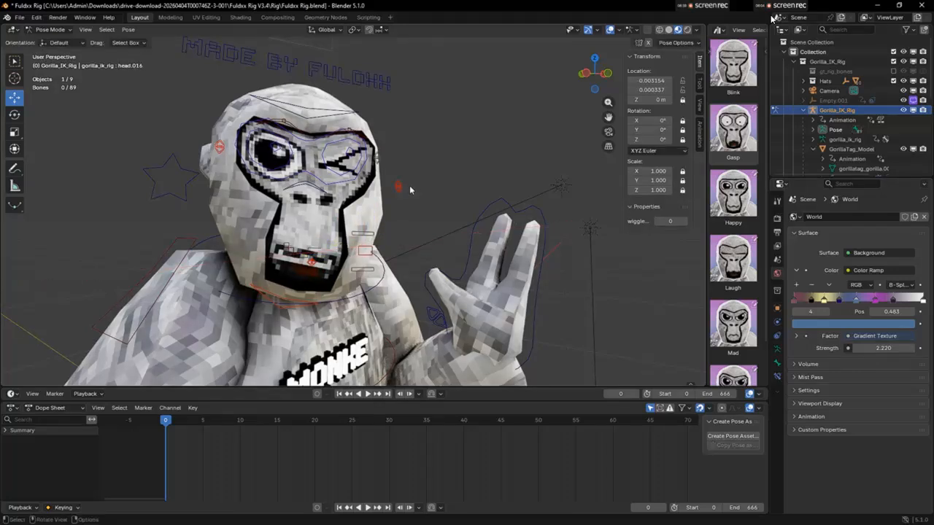
# - Try moving the upper mouth control bone head.015 down along the global Z axis to about Y -0.023 m, and undo the move
pyautogui.click(361, 221)
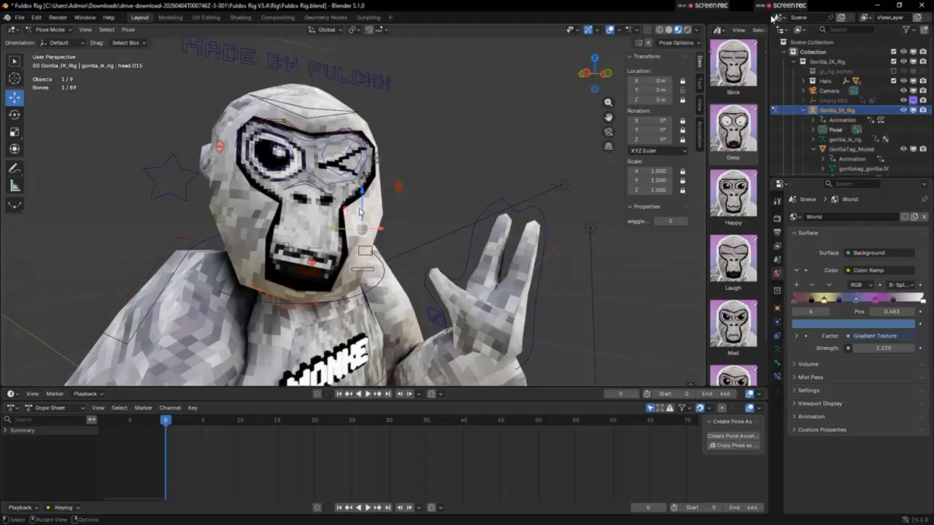
pyautogui.moveTo(363, 191); pyautogui.dragTo(380, 205)
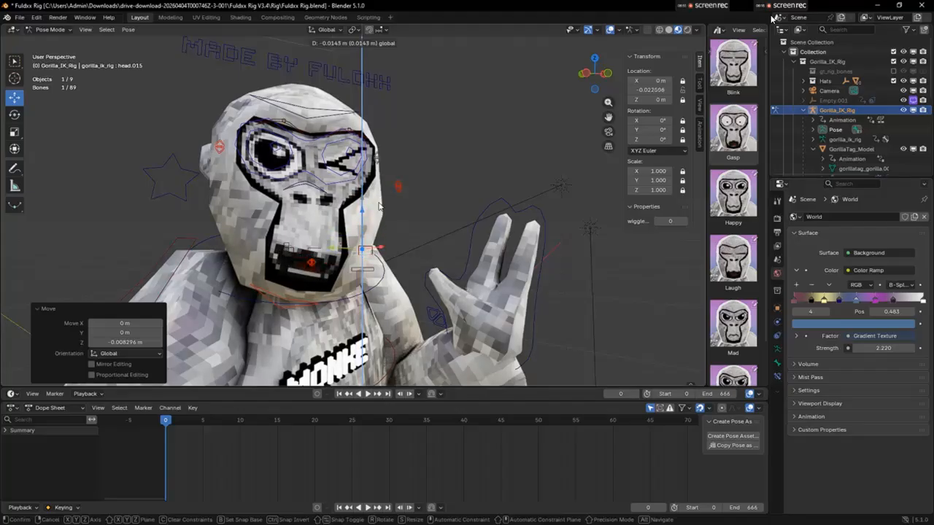
pyautogui.rightClick(380, 206)
pyautogui.hotkey('ctrl', 'z')
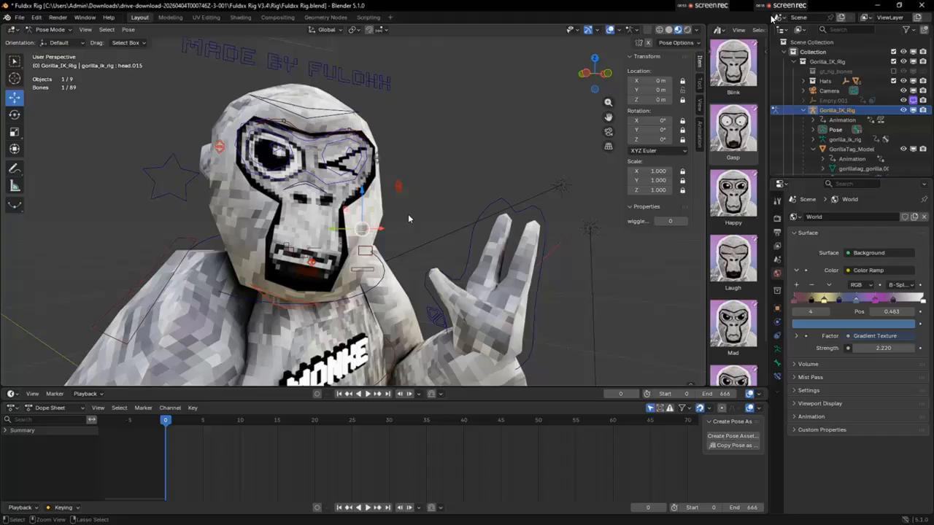
pyautogui.click(444, 183)
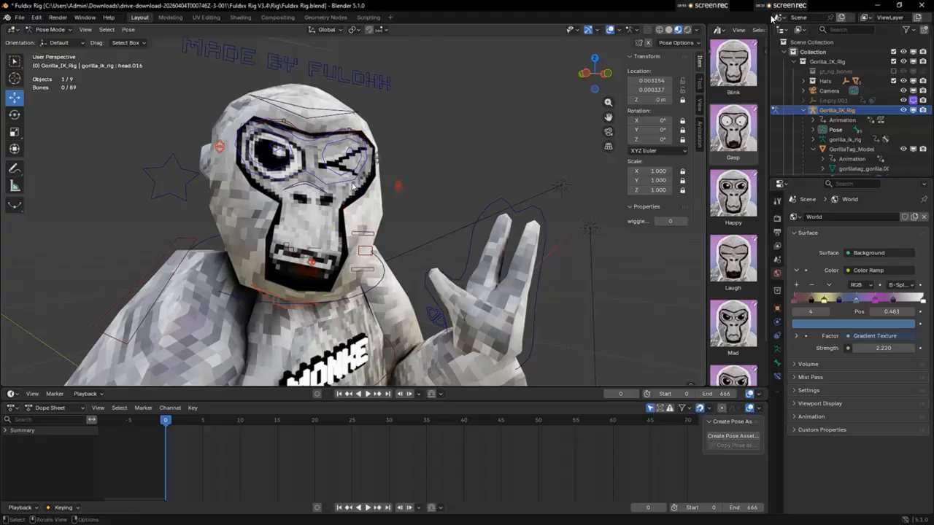
# - Try moving the nose bone head.010 up and down along the global Z axis, and cancel the last move
pyautogui.click(311, 189)
pyautogui.press('g')
pyautogui.press('z')
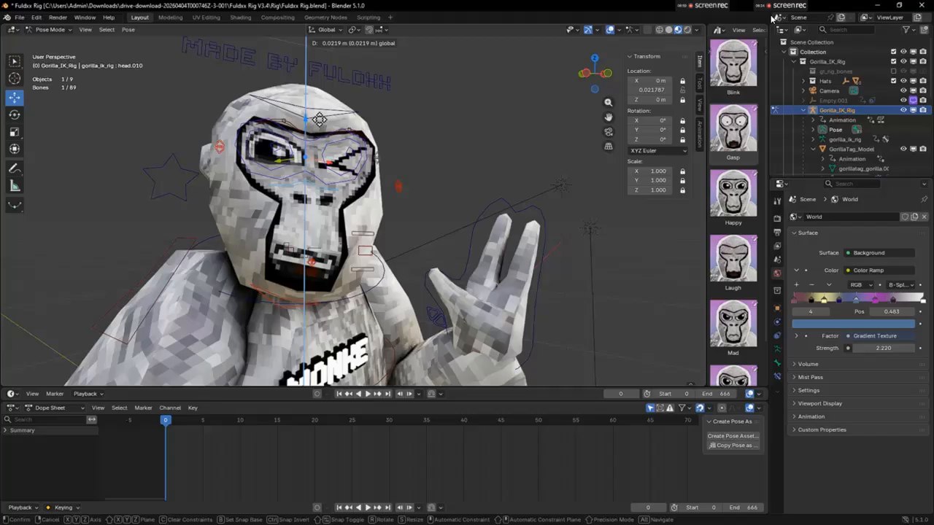
pyautogui.click(322, 146)
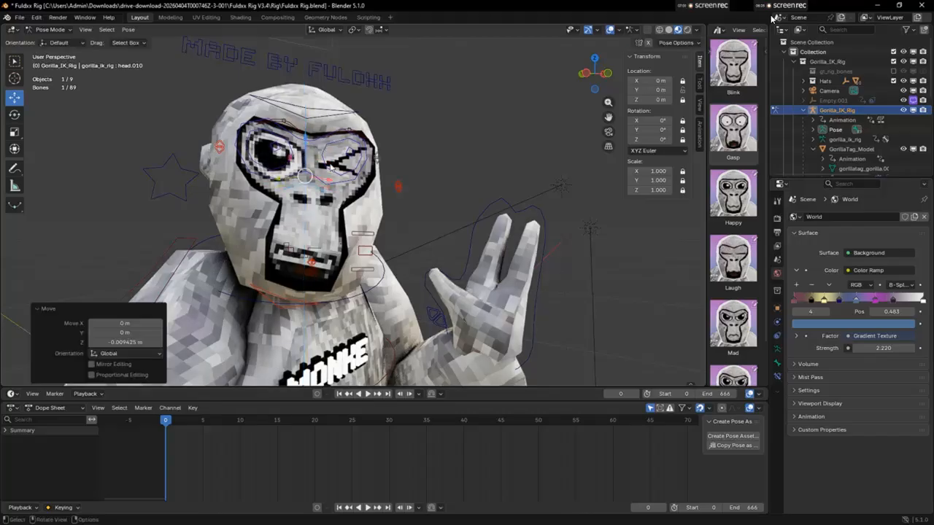
pyautogui.press('g')
pyautogui.press('z')
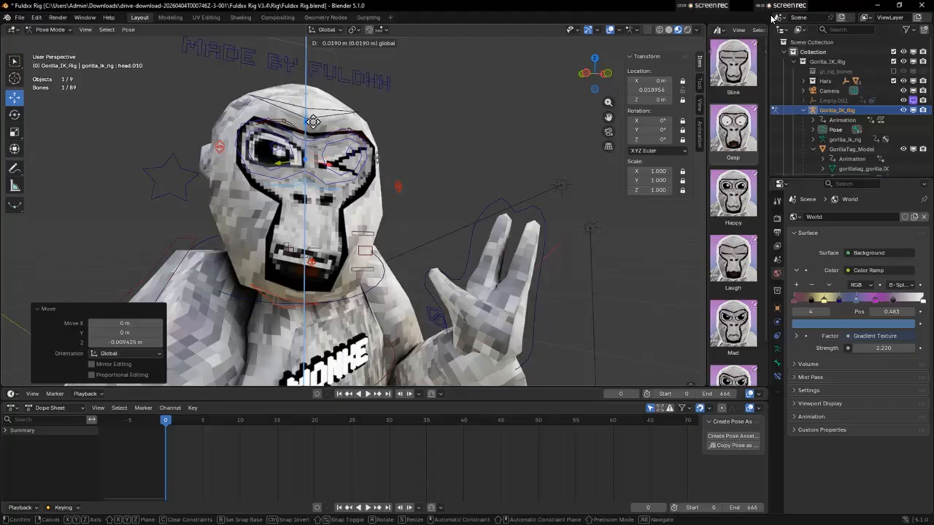
pyautogui.rightClick(314, 154)
# - Reopen the left eye by raising its eyelid control bone head.026 back to Y 0 m
pyautogui.click(352, 164)
pyautogui.click(398, 187)
pyautogui.moveTo(399, 169); pyautogui.dragTo(402, 118)
pyautogui.click(314, 184)
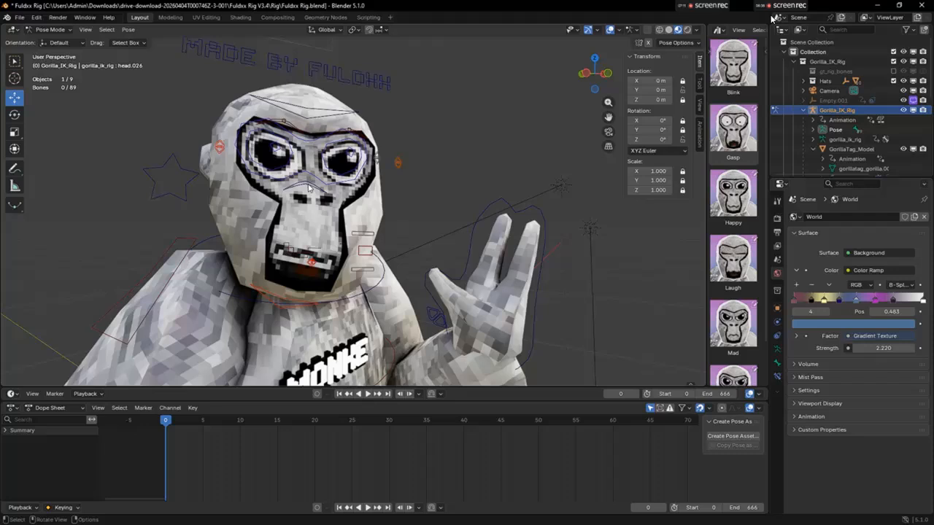
# - Try moving the nose bone along the global Z axis, and close the left eye by lowering its eyelid control bone
pyautogui.click(307, 189)
pyautogui.moveTo(307, 148)
pyautogui.mouseDown()
pyautogui.moveTo(308, 126)
pyautogui.moveTo(307, 158)
pyautogui.mouseUp()
pyautogui.click(399, 161)
pyautogui.moveTo(399, 137); pyautogui.dragTo(399, 164)
pyautogui.click(423, 151)
# - Try moving the right eyelid control bone head.028 and the control bone below the chin along the global Z axis
pyautogui.click(216, 153)
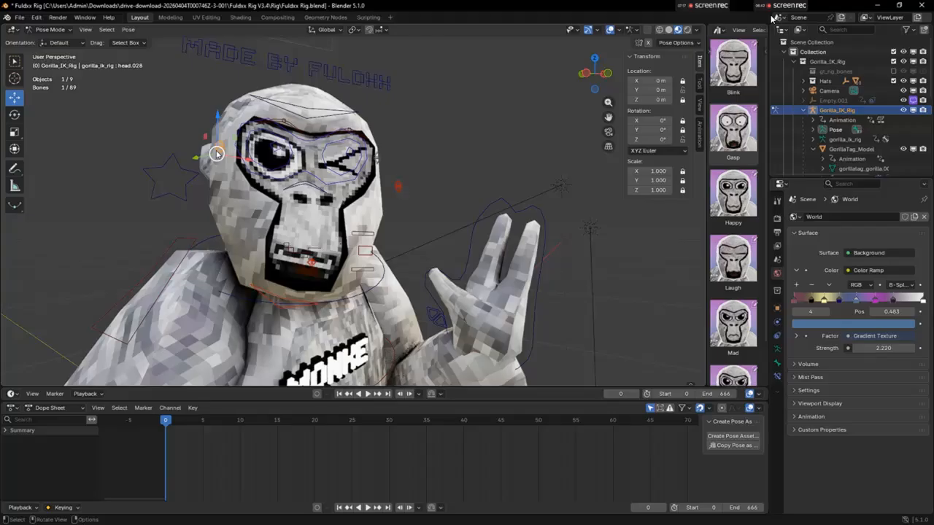
pyautogui.moveTo(215, 115); pyautogui.dragTo(243, 59)
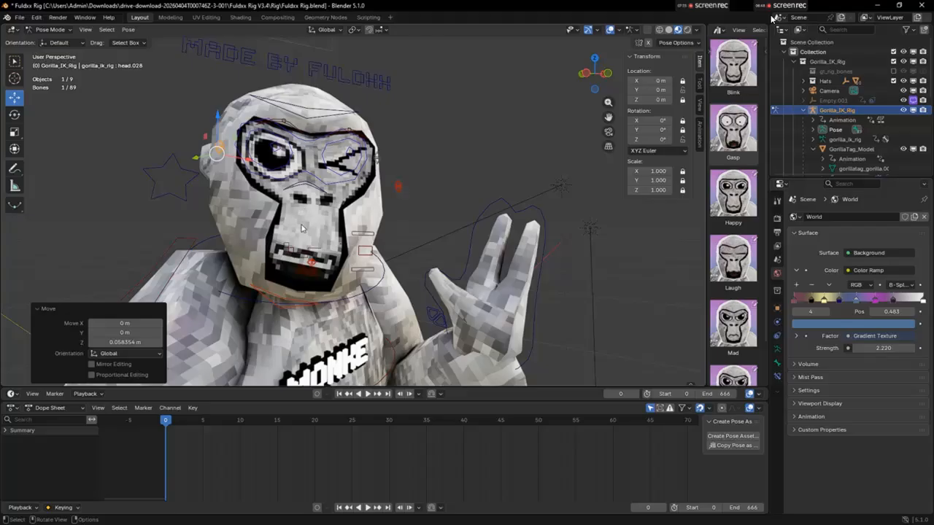
pyautogui.click(304, 307)
pyautogui.moveTo(280, 269); pyautogui.dragTo(285, 246)
pyautogui.click(287, 254)
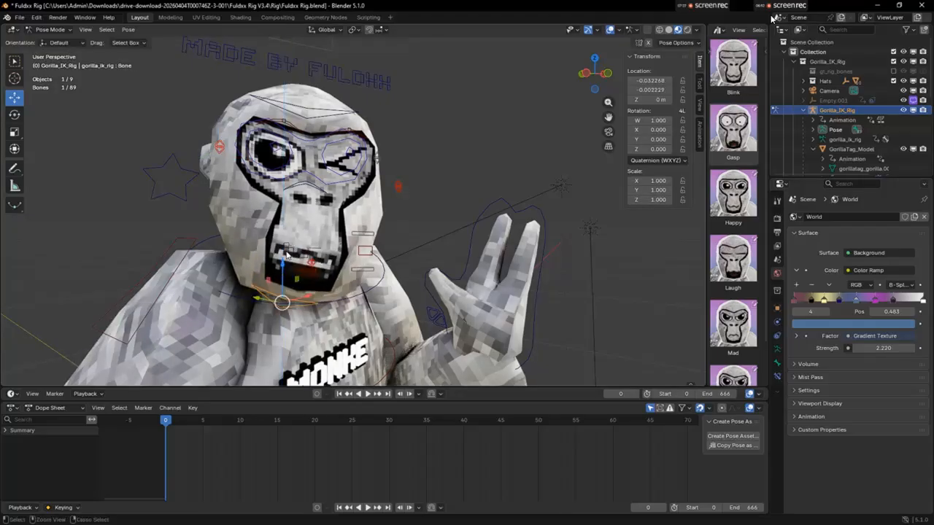
pyautogui.click(332, 284)
# - Select the shoulder.R bone, try moving it along the global X axis by about -0.22 m, and cancel the move
pyautogui.scroll(-2, 263, 316)
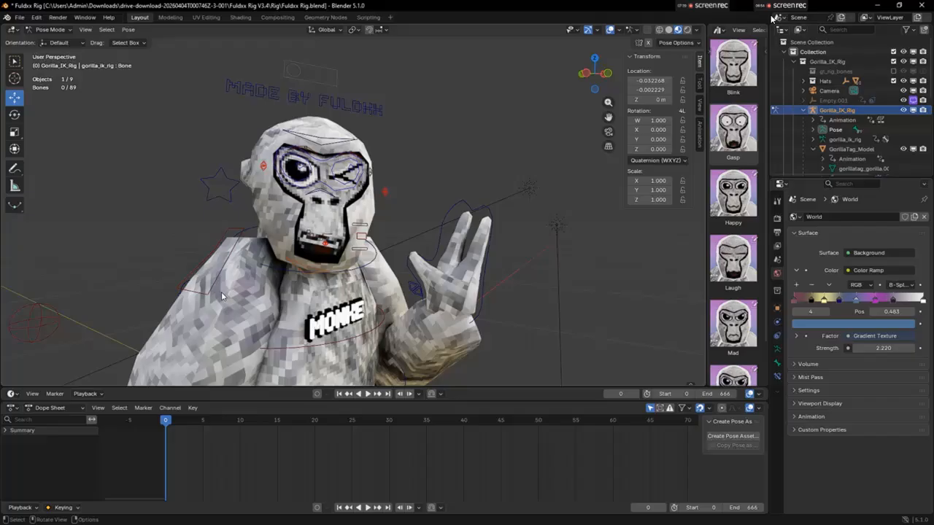
pyautogui.click(215, 292)
pyautogui.scroll(-4, 256, 284)
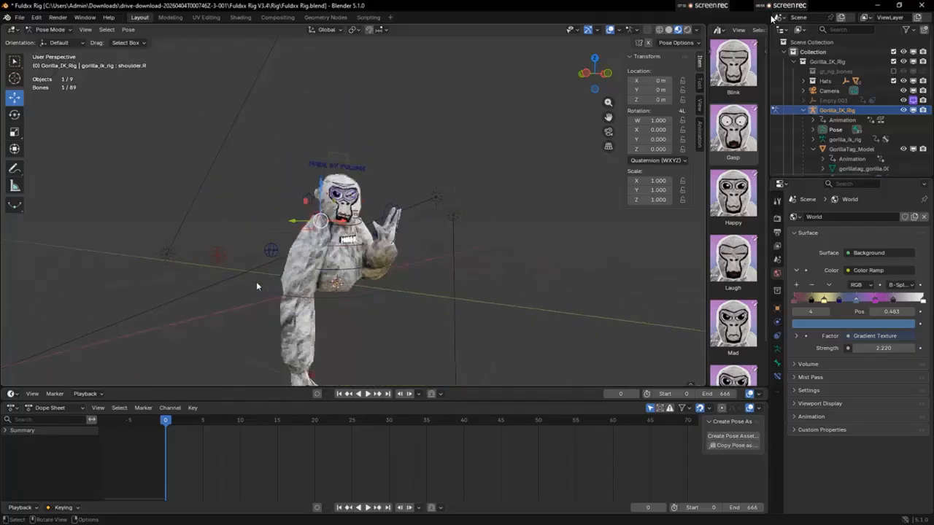
pyautogui.scroll(3, 256, 287)
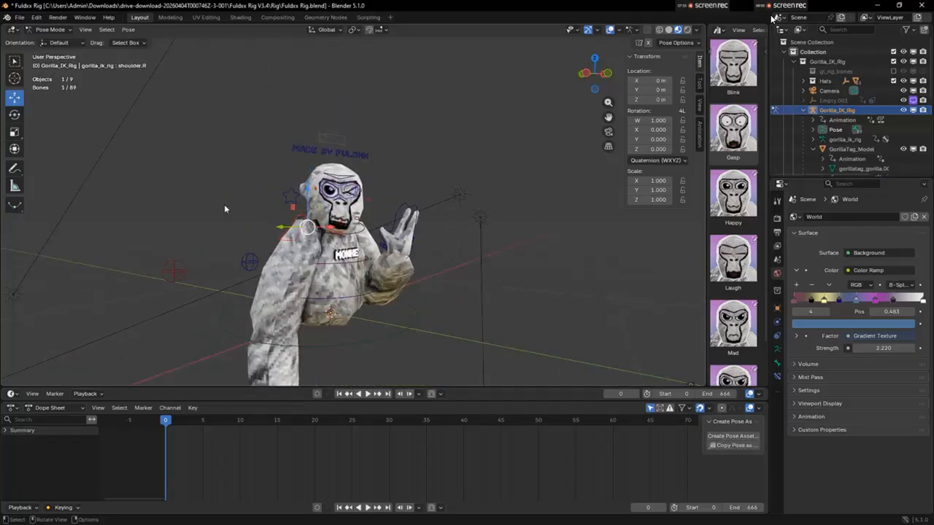
pyautogui.press('g')
pyautogui.press('x')
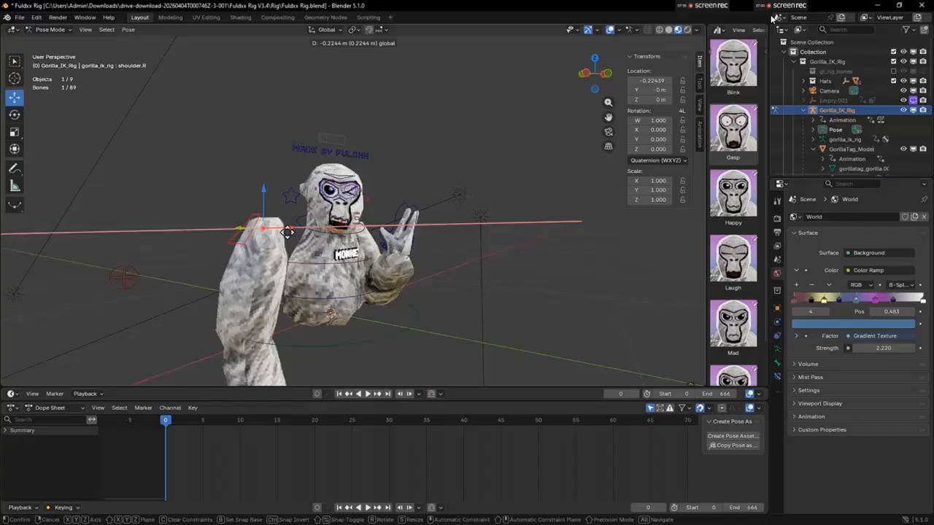
pyautogui.rightClick(161, 253)
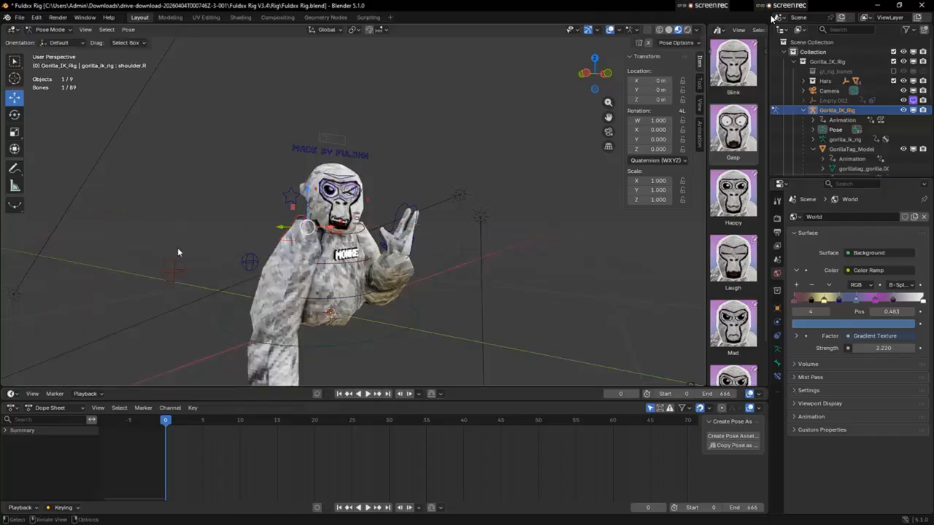
# - Rotate the shoulder.R bone with the Rotate tool, turning it about 107° around the global X axis
pyautogui.click(14, 114)
pyautogui.moveTo(293, 207)
pyautogui.mouseDown()
pyautogui.moveTo(305, 196)
pyautogui.moveTo(283, 206)
pyautogui.mouseUp()
pyautogui.click(283, 206)
pyautogui.click(302, 227)
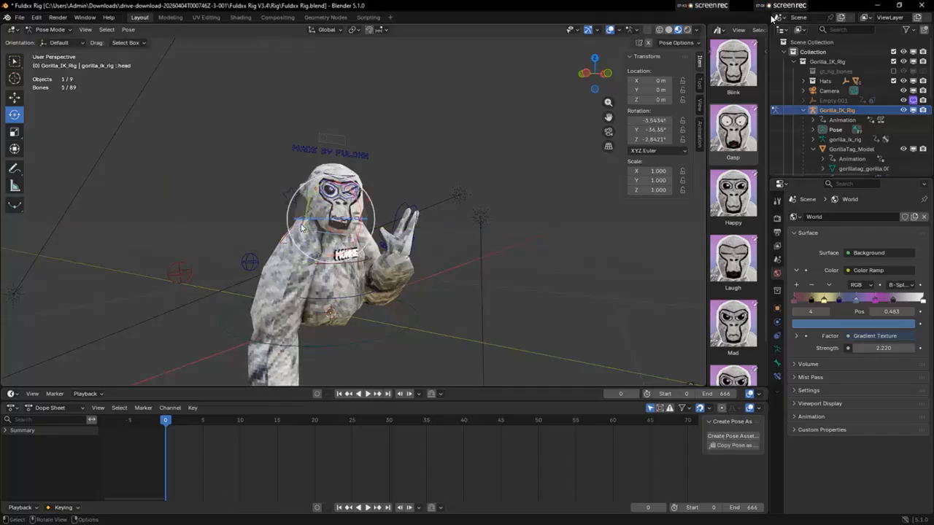
pyautogui.click(295, 227)
pyautogui.moveTo(290, 222); pyautogui.dragTo(286, 216, button='middle')
pyautogui.moveTo(275, 219); pyautogui.dragTo(270, 193)
pyautogui.moveTo(325, 218); pyautogui.dragTo(290, 267)
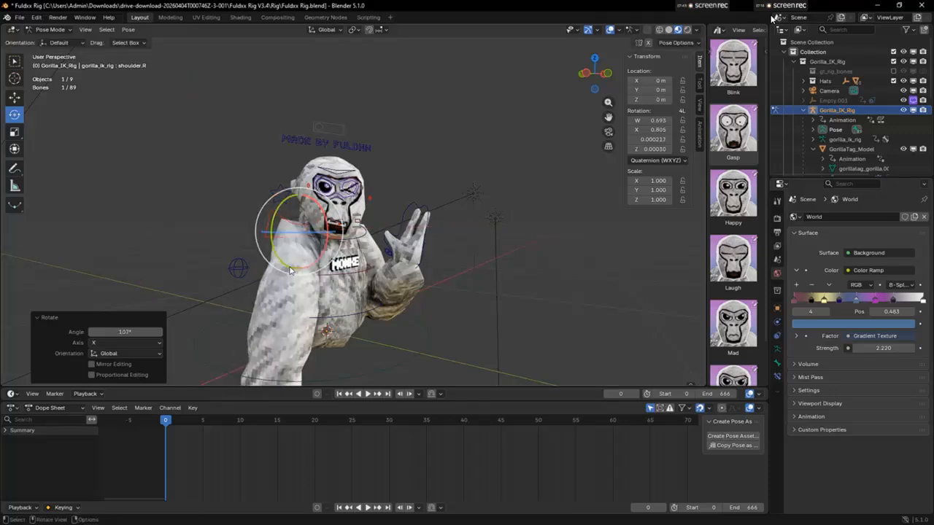
# - Undo the rotation of the shoulder.R bone and clear the bone selection
pyautogui.hotkey('ctrl', 'z')
pyautogui.hotkey('ctrl', 'z')
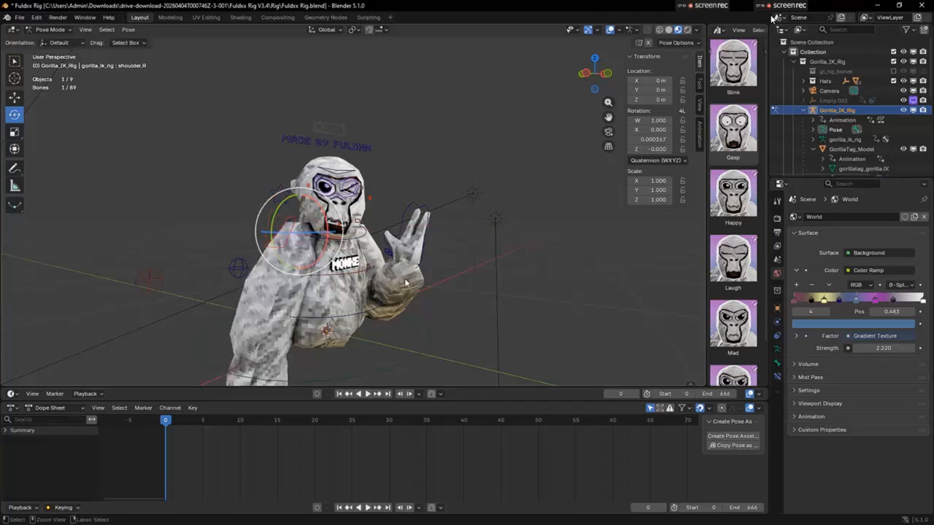
pyautogui.hotkey('ctrl', 'z')
pyautogui.click(559, 254)
pyautogui.scroll(1, 559, 256)
pyautogui.scroll(2, 558, 254)
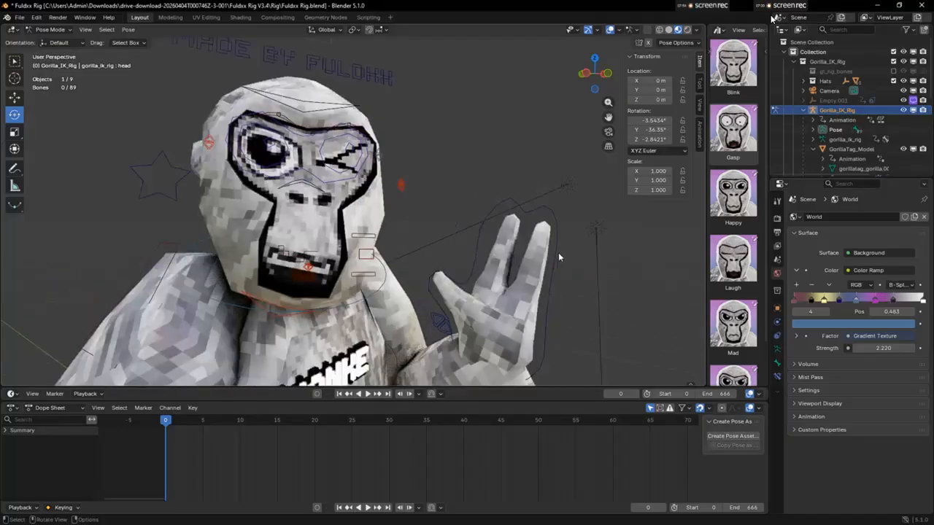
pyautogui.scroll(-1, 558, 257)
pyautogui.scroll(-3, 558, 255)
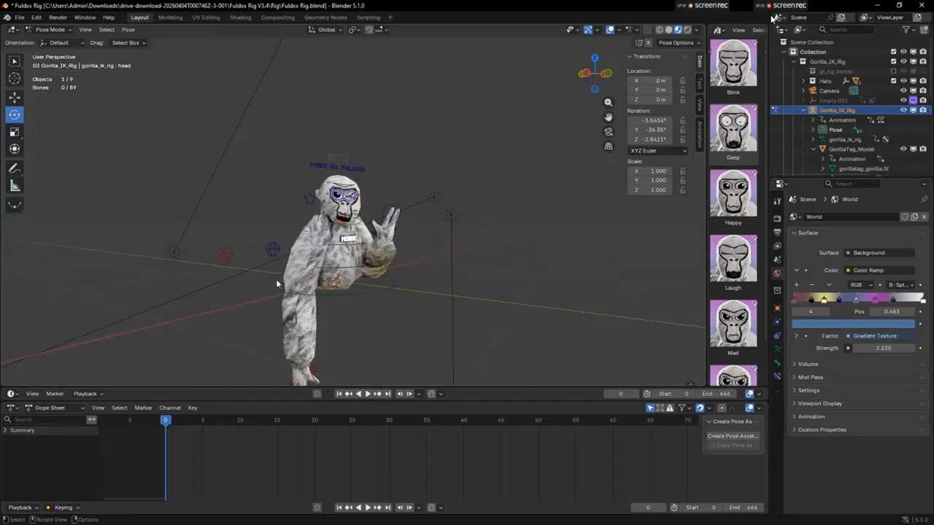
pyautogui.scroll(-1, 292, 286)
# - Switch the rig from Pose Mode to Object Mode and select the MONKE text object on the gorilla's chest
pyautogui.click(342, 252)
pyautogui.scroll(5, 484, 164)
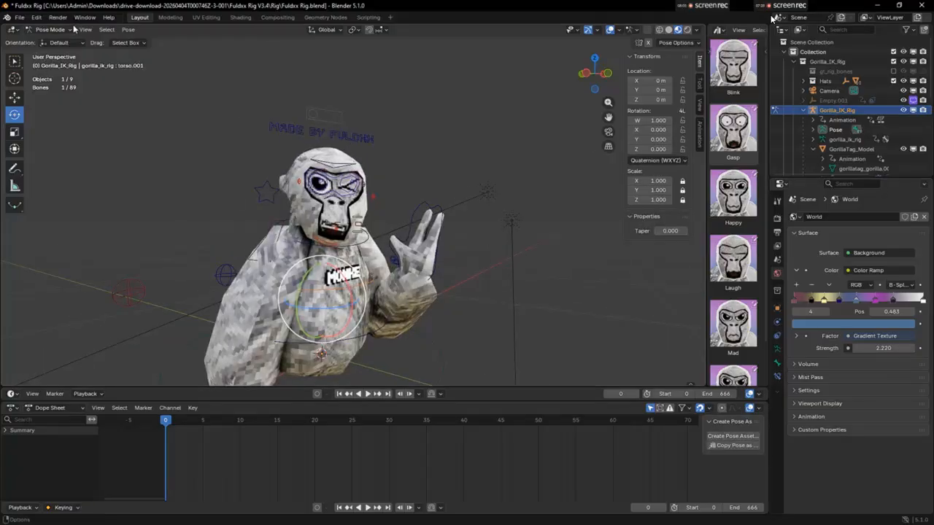
pyautogui.click(51, 29)
pyautogui.click(51, 40)
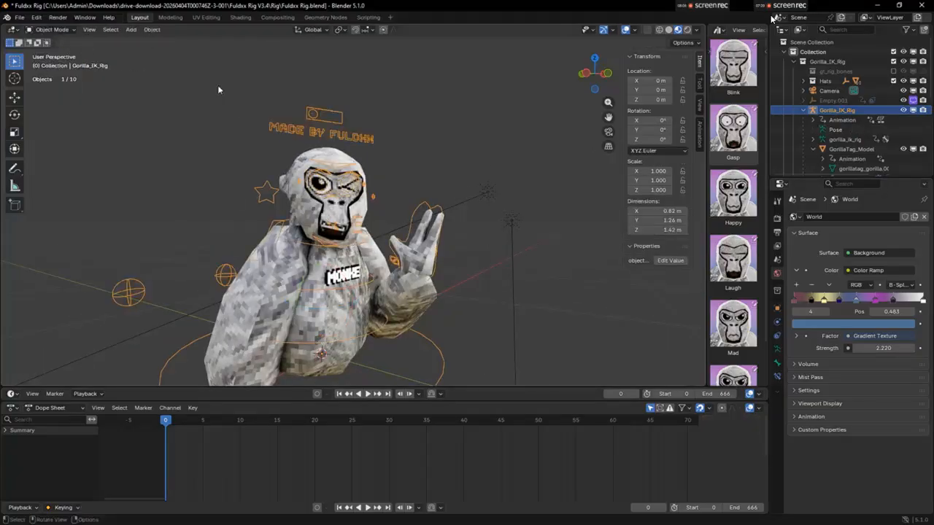
pyautogui.click(340, 283)
# - Replace the chest text's wording with COOLGUY in Edit Mode and return to Object Mode
pyautogui.click(66, 32)
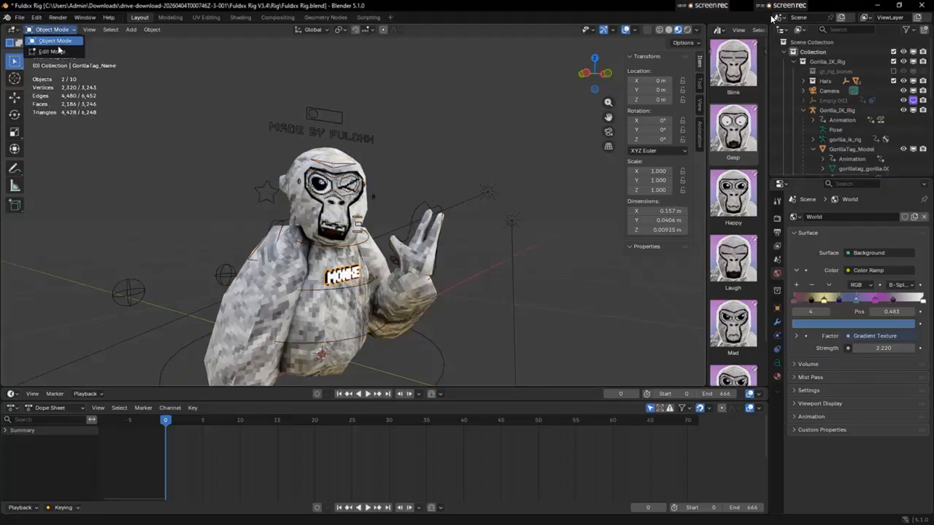
pyautogui.click(62, 50)
pyautogui.press('BackSpace')
pyautogui.press('BackSpace')
pyautogui.press('BackSpace')
pyautogui.press('BackSpace')
pyautogui.press('BackSpace')
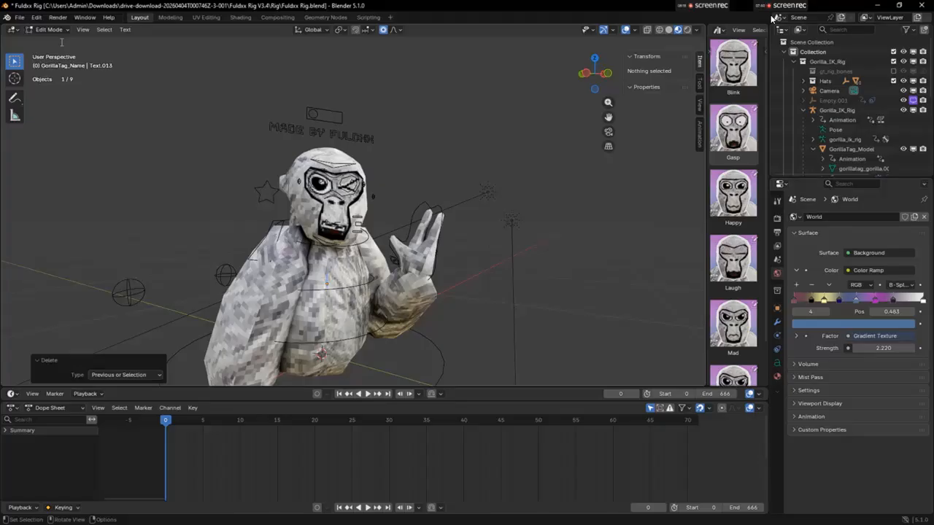
pyautogui.write('C')
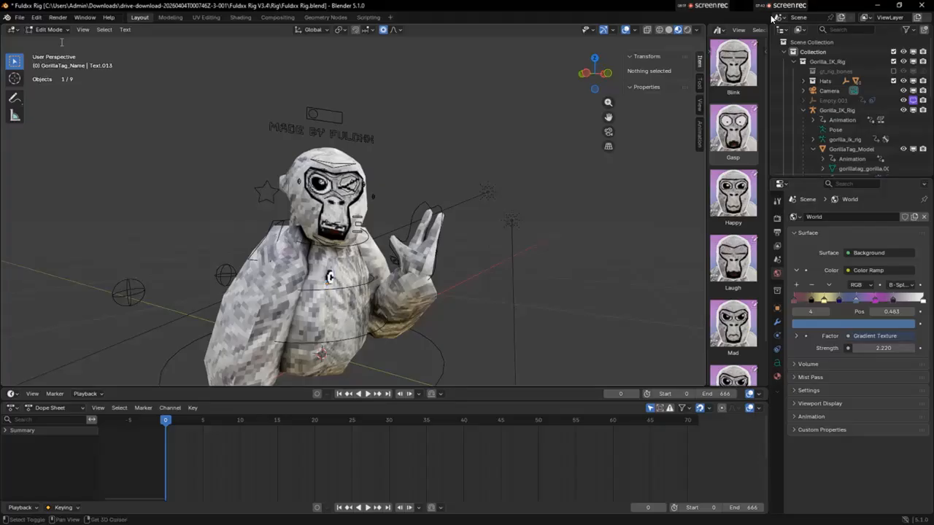
pyautogui.write('OOLGUY')
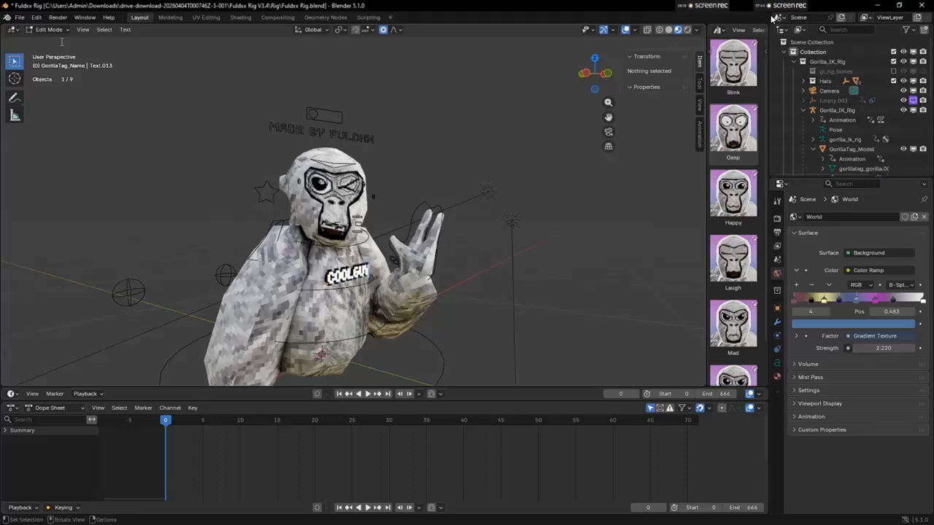
pyautogui.click(49, 29)
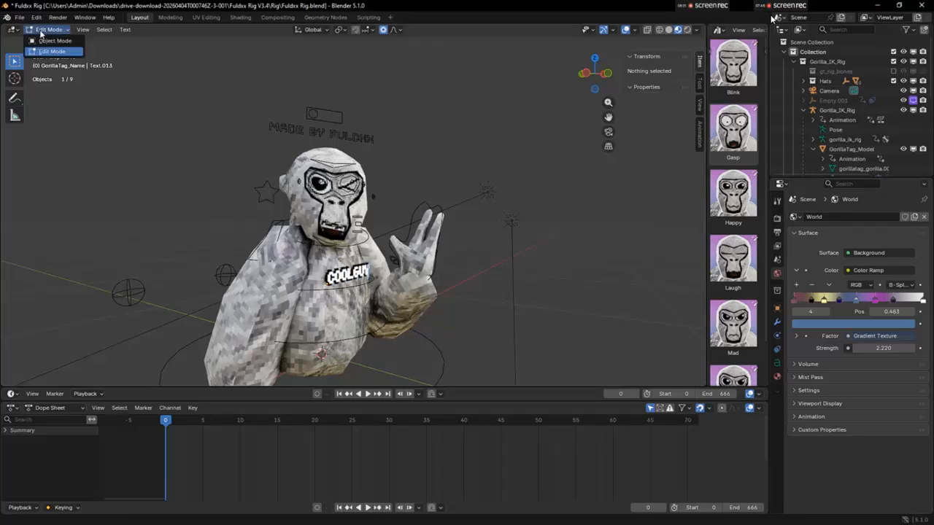
pyautogui.click(51, 41)
# - Select the GorillaTag_Model body mesh and open its material settings with the GorillaTagColor slot
pyautogui.scroll(2, 435, 274)
pyautogui.click(442, 275)
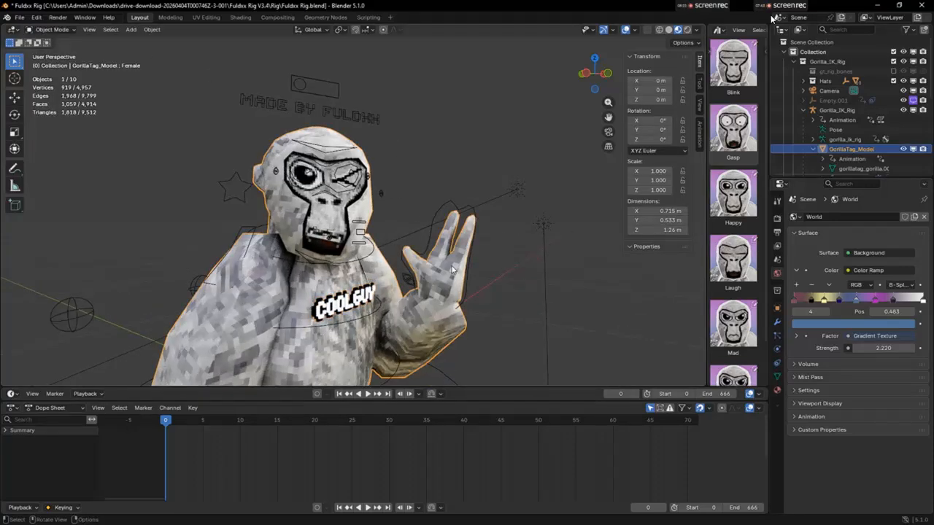
pyautogui.scroll(2, 454, 278)
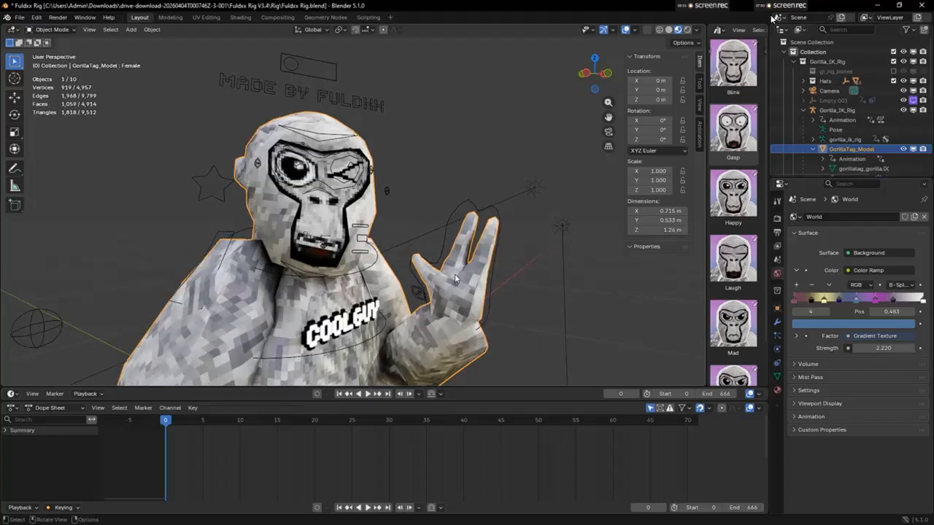
pyautogui.scroll(1, 525, 291)
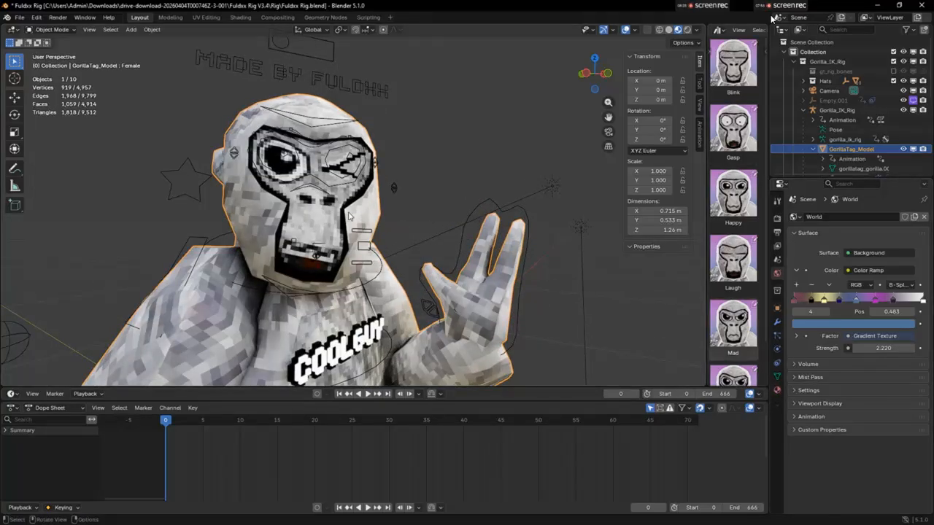
pyautogui.click(365, 234)
pyautogui.click(353, 221)
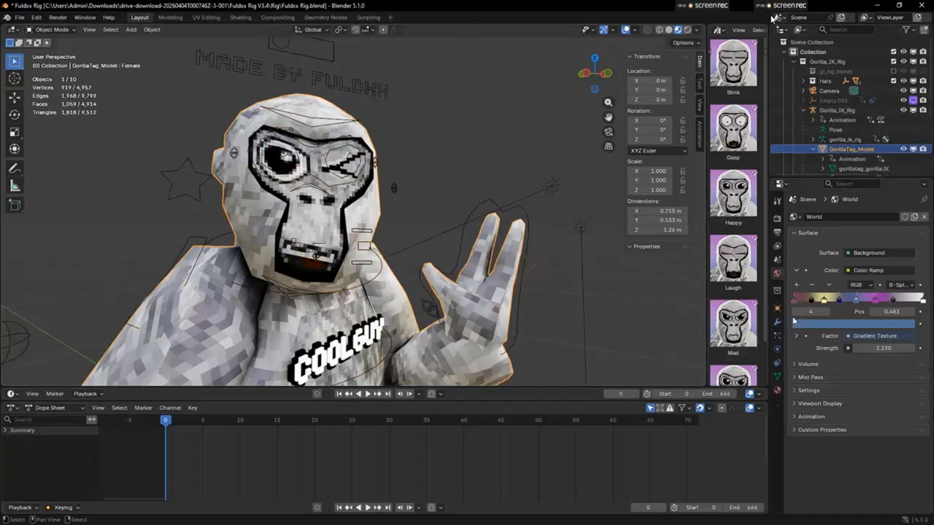
pyautogui.click(777, 391)
pyautogui.scroll(-1, 879, 329)
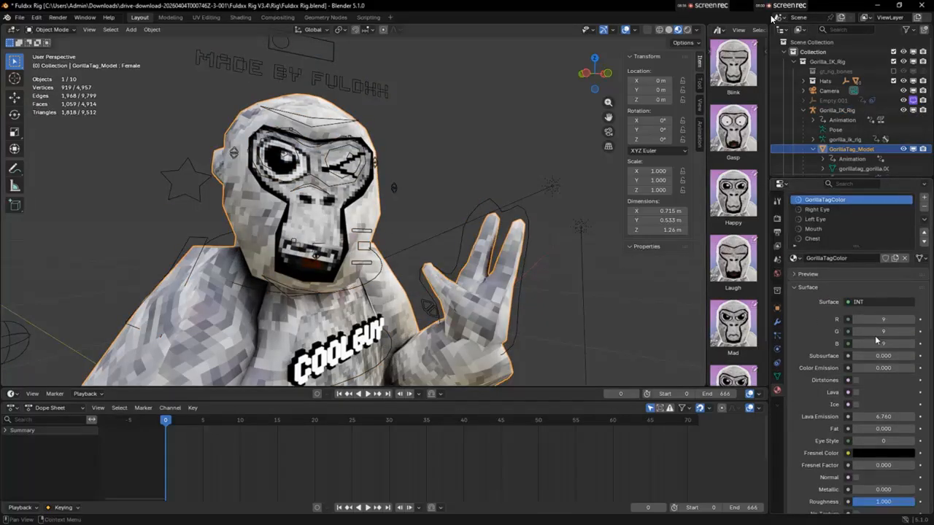
# - Set the GorillaTagColor material's R to 1, G to 4 and B to 3, and deselect the model
pyautogui.click(859, 322)
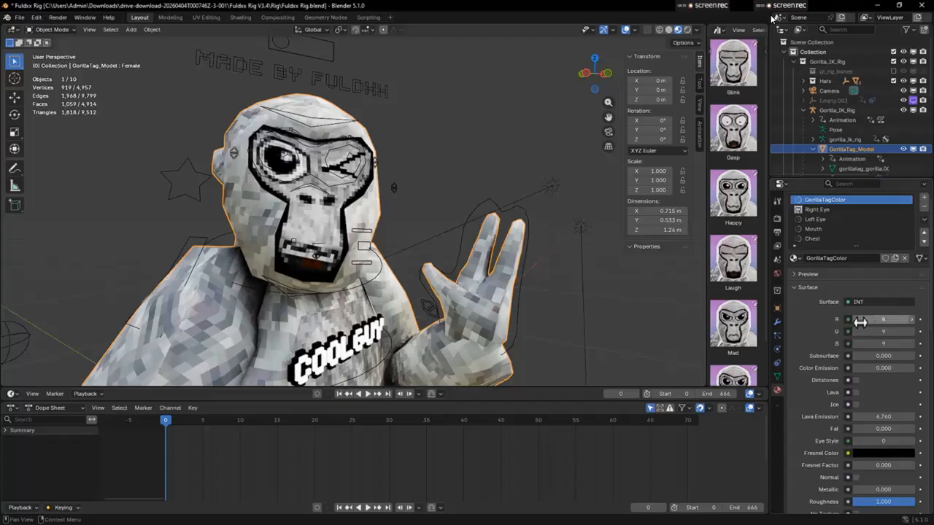
pyautogui.moveTo(869, 326); pyautogui.dragTo(851, 343)
pyautogui.click(855, 343)
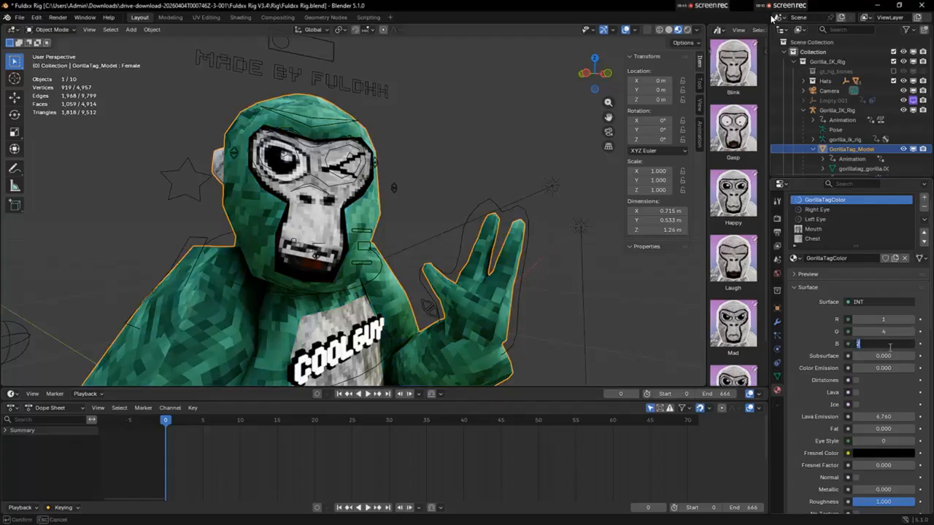
pyautogui.press('Return')
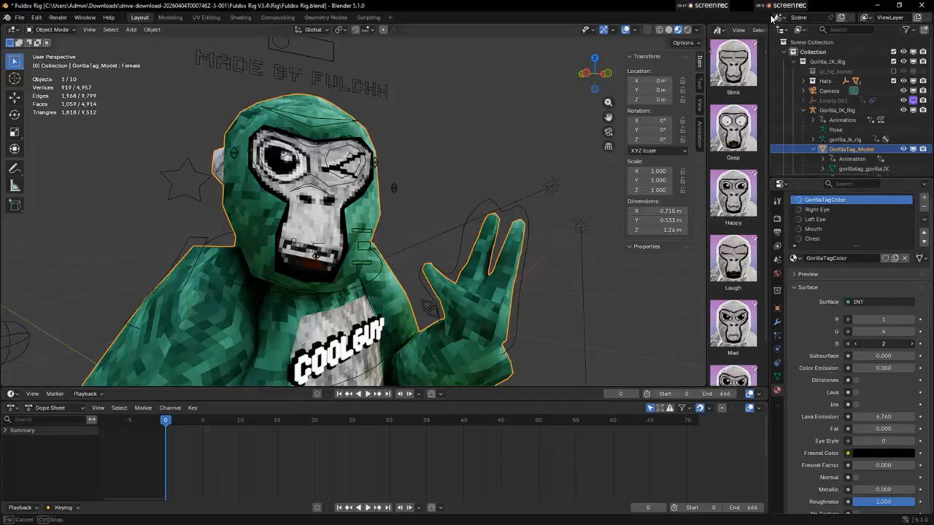
pyautogui.moveTo(883, 343); pyautogui.dragTo(883, 344)
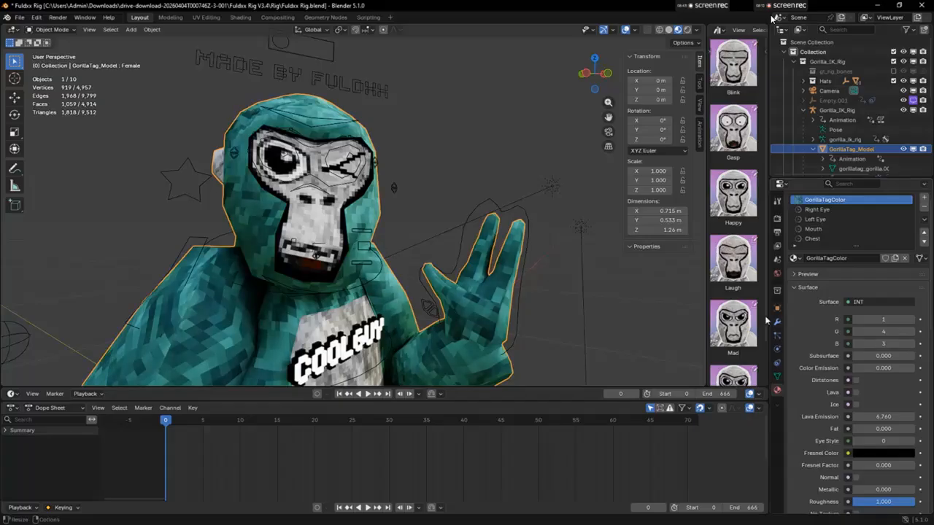
pyautogui.click(598, 269)
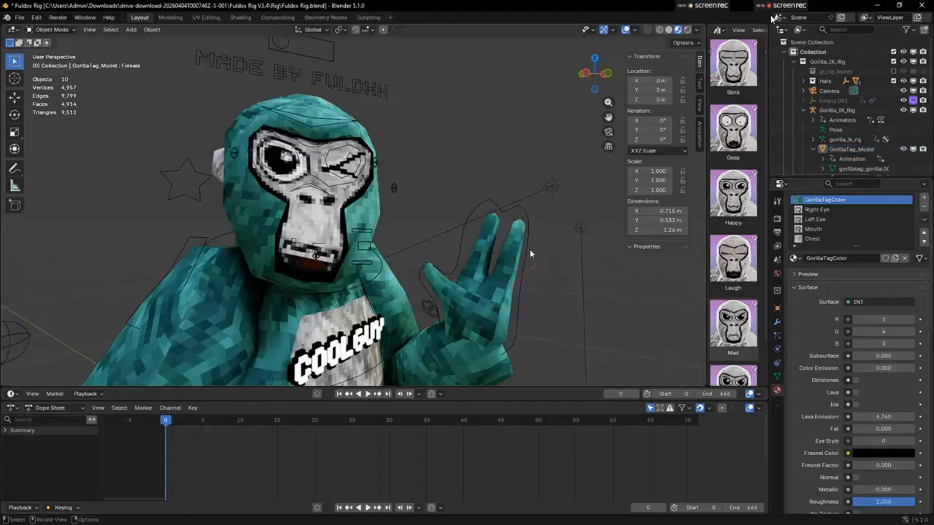
# - Put the Gorilla_IK_Rig armature into Pose Mode and try rotating the star-shaped control bone head.002 beside the head
pyautogui.click(193, 177)
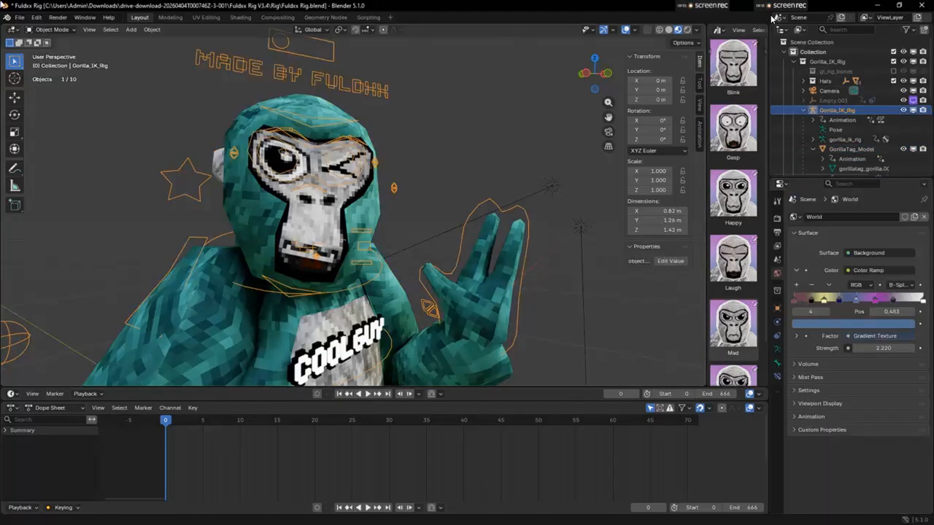
pyautogui.click(48, 30)
pyautogui.click(45, 62)
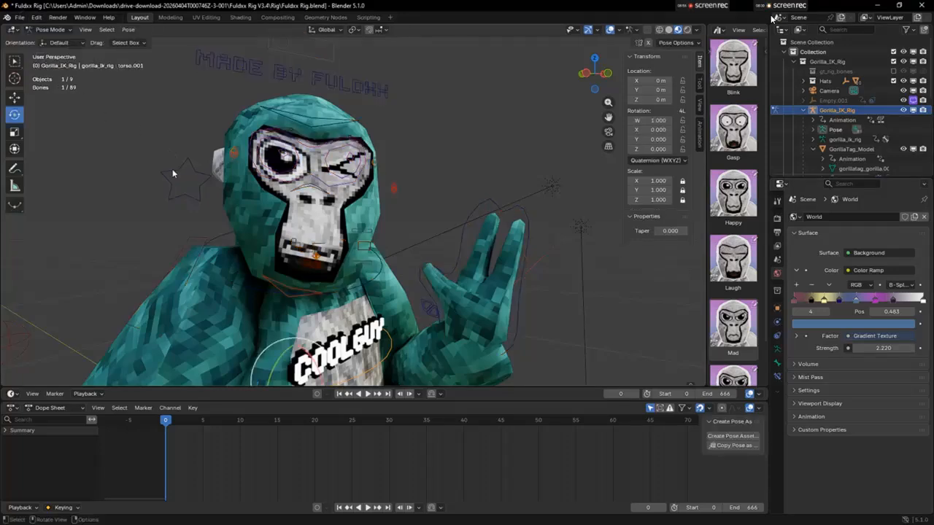
pyautogui.click(172, 168)
pyautogui.moveTo(206, 151); pyautogui.dragTo(208, 97)
pyautogui.hotkey('ctrl', 'z')
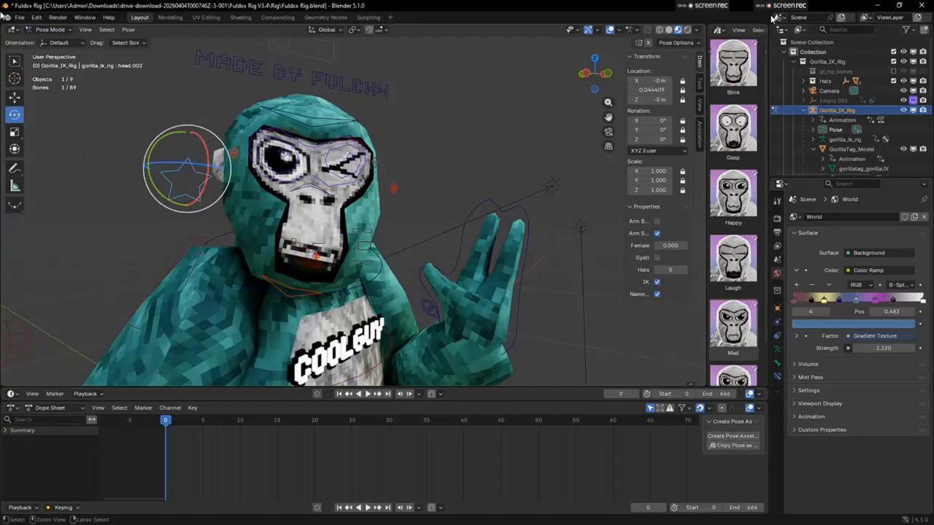
pyautogui.click(51, 29)
pyautogui.click(45, 43)
pyautogui.click(360, 64)
pyautogui.click(58, 17)
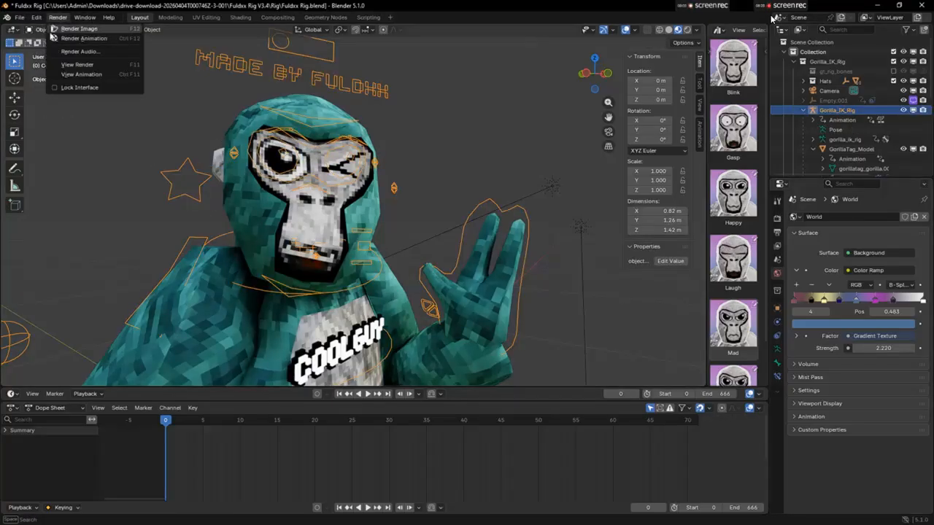
pyautogui.click(46, 34)
pyautogui.click(51, 29)
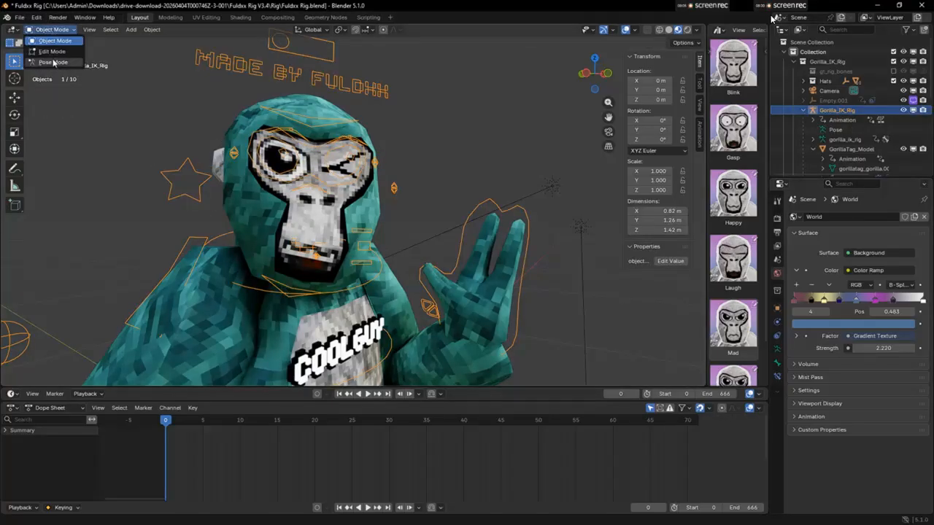
pyautogui.click(51, 52)
# - Select the round slider bone head.018 above the head and move it about 0.16 m along the global X axis
pyautogui.click(283, 47)
pyautogui.click(287, 45)
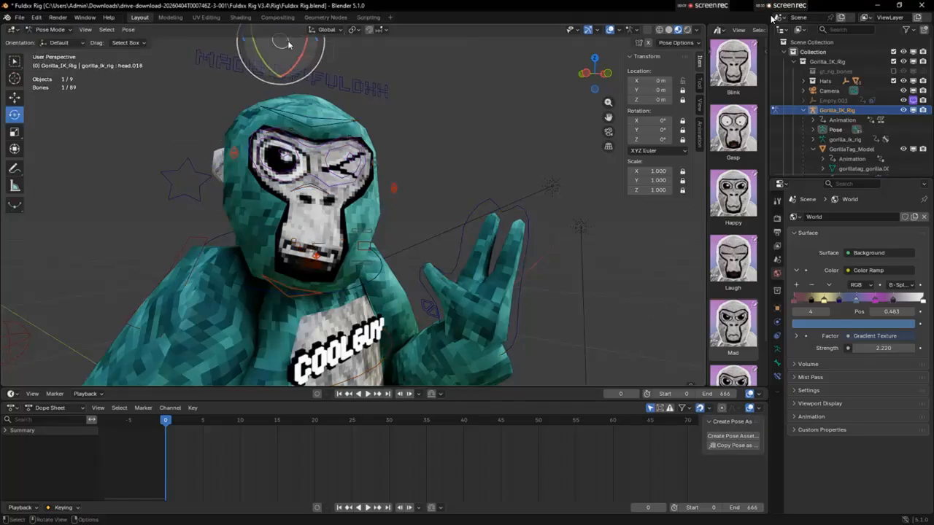
pyautogui.click(14, 96)
pyautogui.moveTo(307, 58); pyautogui.dragTo(366, 76)
pyautogui.scroll(-8, 365, 75)
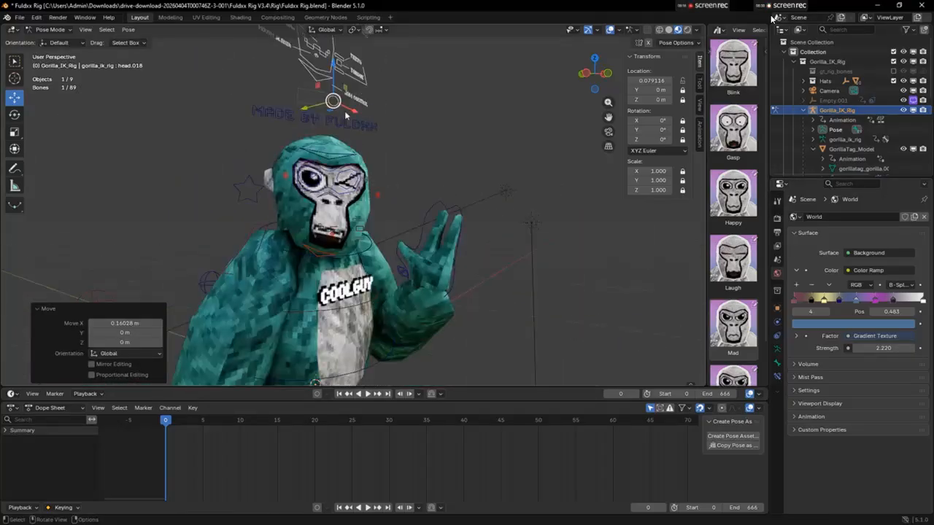
# - Move the slider bone head.018 back along the global X axis to its start and deselect it
pyautogui.moveTo(341, 109); pyautogui.dragTo(295, 95)
pyautogui.click(438, 93)
pyautogui.scroll(4, 438, 92)
pyautogui.click(354, 173)
pyautogui.click(476, 120)
# - Reselect the slider bone head.018, slide it along the global X axis to an X location of about 0.079 m, and deselect it
pyautogui.moveTo(604, 79); pyautogui.dragTo(601, 188)
pyautogui.scroll(-6, 497, 82)
pyautogui.scroll(1, 496, 146)
pyautogui.click(330, 200)
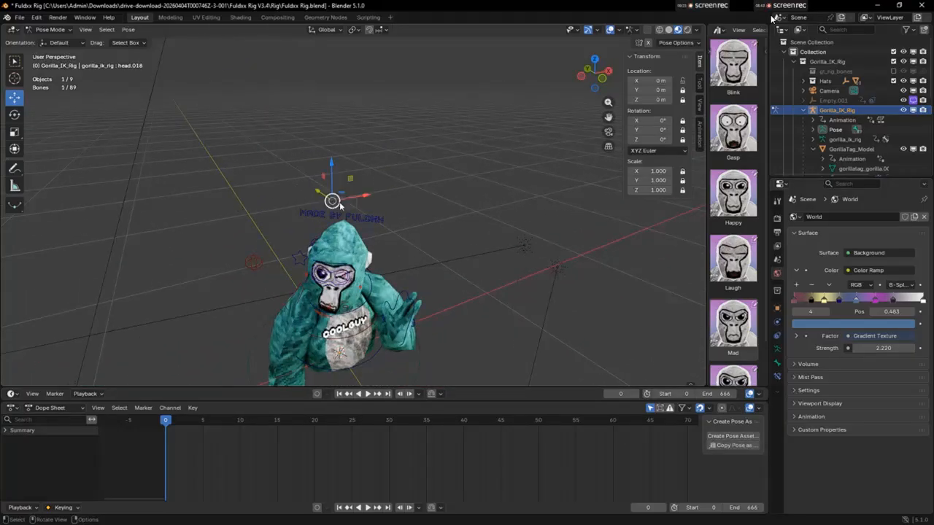
pyautogui.moveTo(361, 197); pyautogui.dragTo(437, 163)
pyautogui.click(437, 164)
pyautogui.scroll(2, 436, 132)
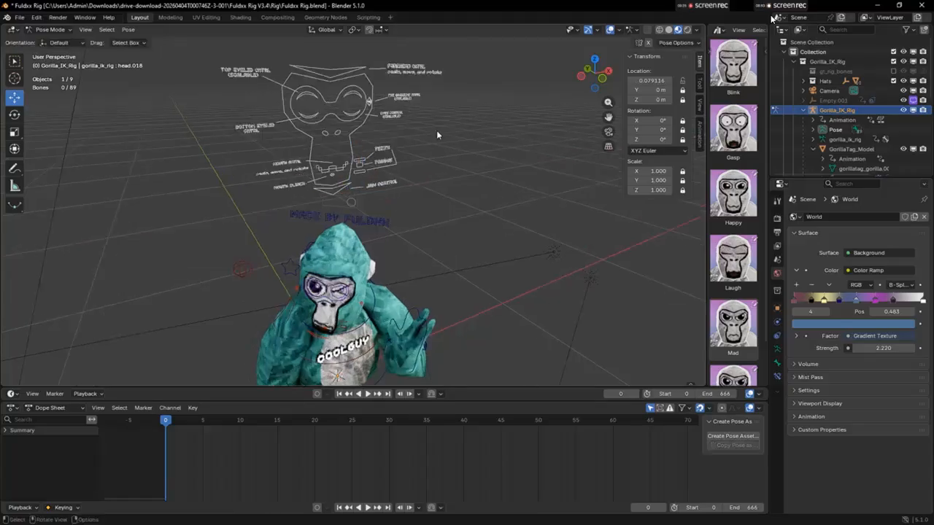
# - Select and deselect the guide bone head.020, and examine the labelled face-control guide above the head from a level view
pyautogui.click(366, 159)
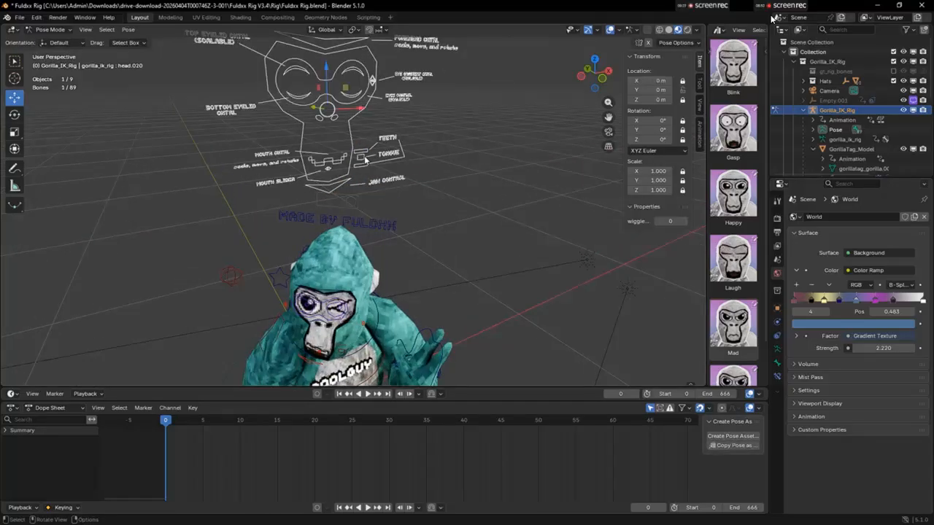
pyautogui.click(477, 109)
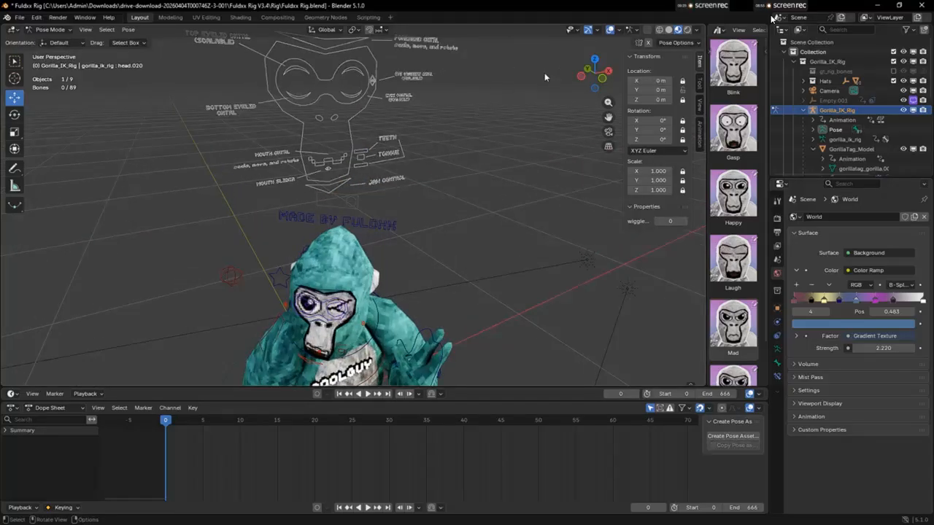
pyautogui.moveTo(588, 76)
pyautogui.mouseDown()
pyautogui.moveTo(544, 73)
pyautogui.moveTo(597, 80)
pyautogui.mouseUp()
pyautogui.click(586, 77)
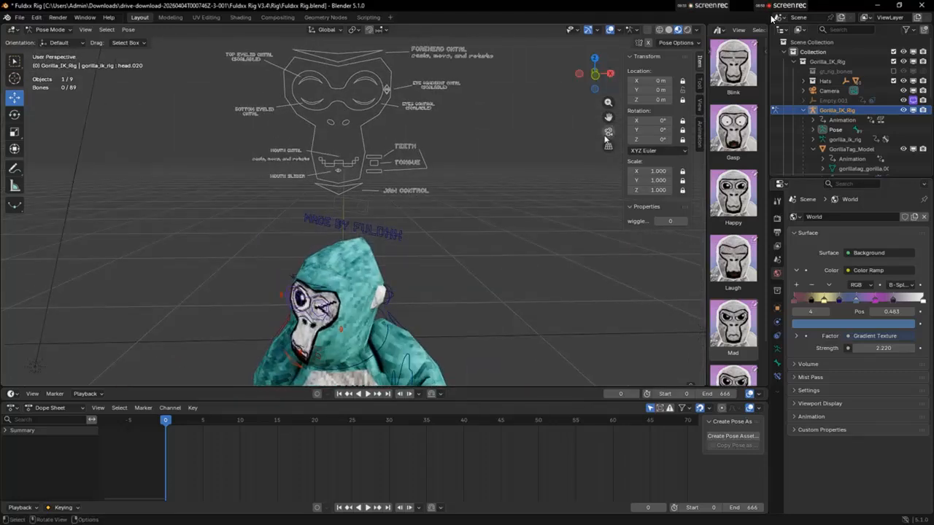
pyautogui.moveTo(608, 118); pyautogui.dragTo(608, 122)
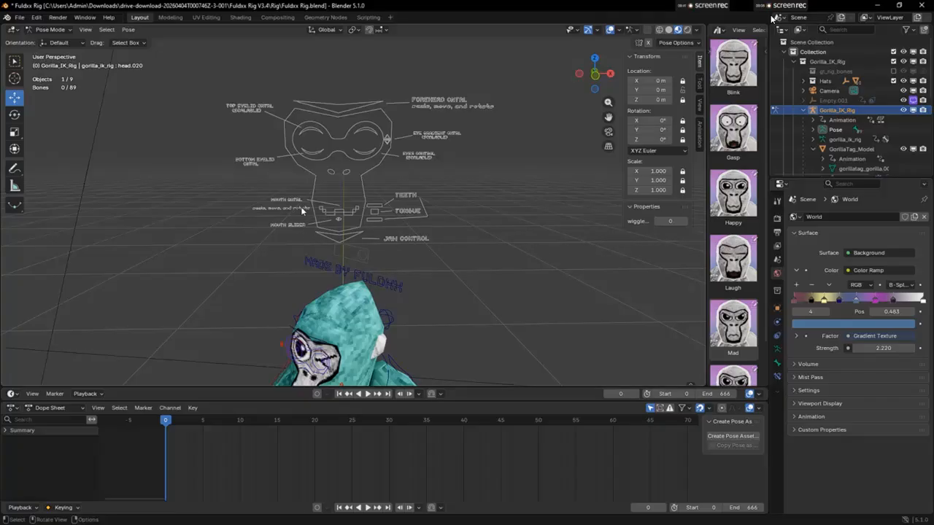
# - Slide the head.018 bone back along the global X axis to an X location of 0 m and clear the selection
pyautogui.click(357, 257)
pyautogui.moveTo(404, 257); pyautogui.dragTo(321, 245)
pyautogui.click(598, 115)
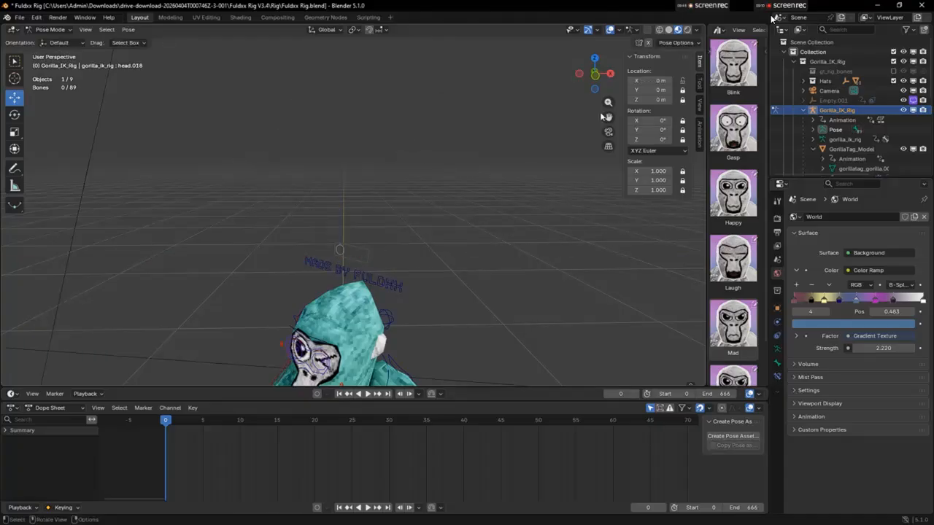
pyautogui.moveTo(587, 92); pyautogui.dragTo(627, 65)
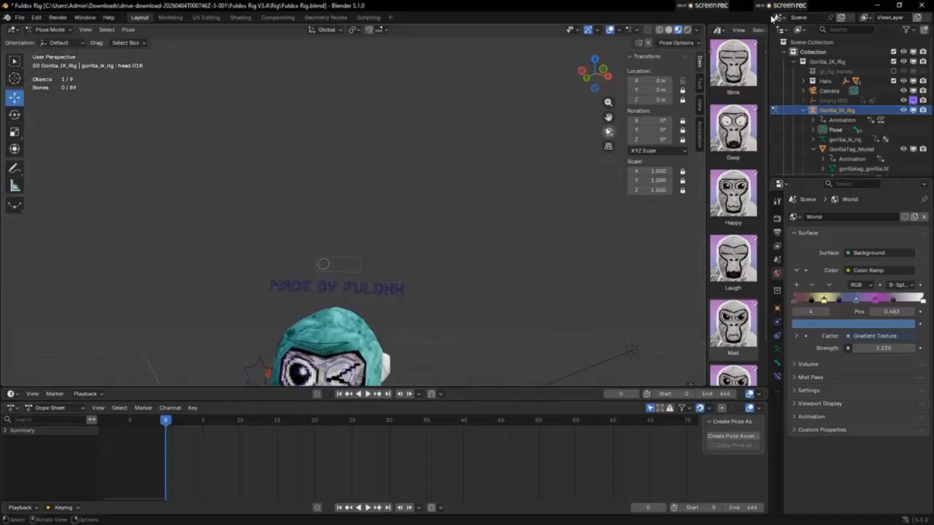
# - Show the posed gorilla through the scene camera's view
pyautogui.moveTo(608, 117); pyautogui.dragTo(605, 102)
pyautogui.moveTo(526, 341); pyautogui.dragTo(560, 149)
pyautogui.moveTo(598, 88); pyautogui.dragTo(627, 87)
pyautogui.moveTo(609, 119); pyautogui.dragTo(524, 118)
pyautogui.scroll(2, 441, 199)
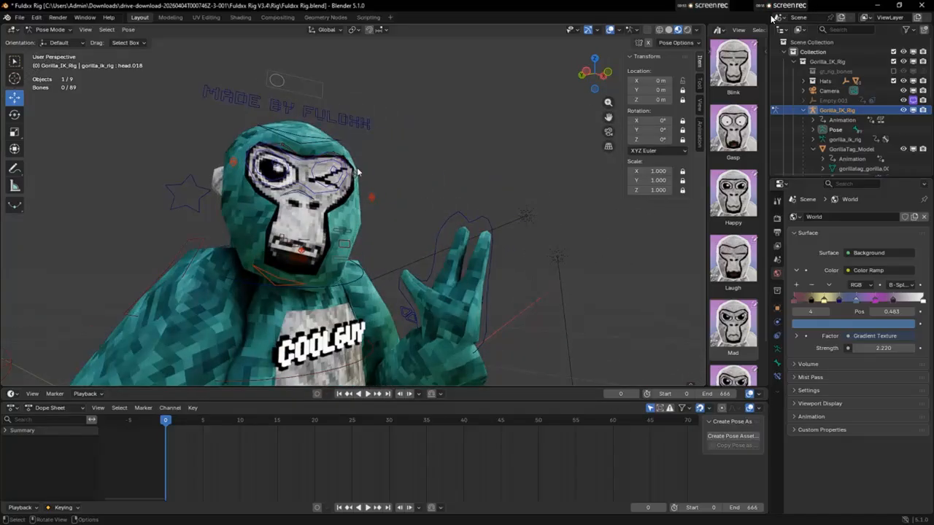
pyautogui.scroll(-3, 313, 110)
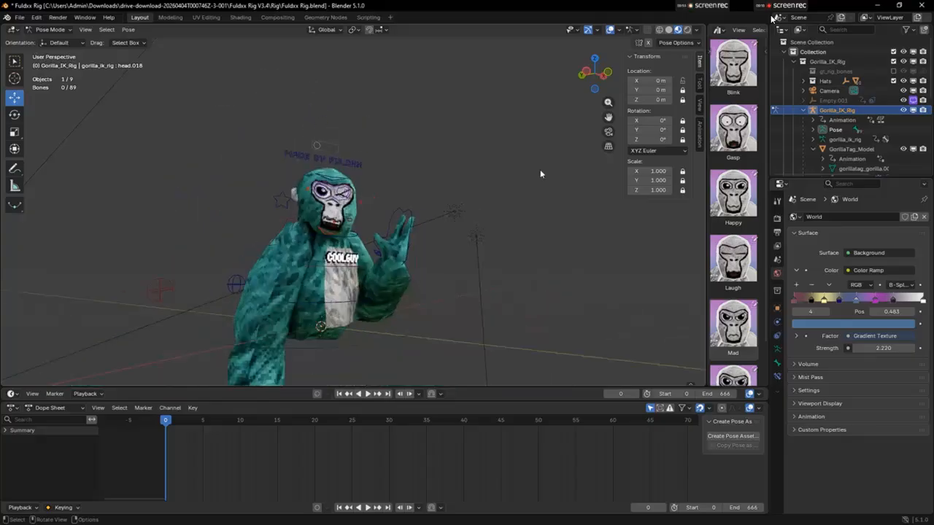
pyautogui.click(609, 133)
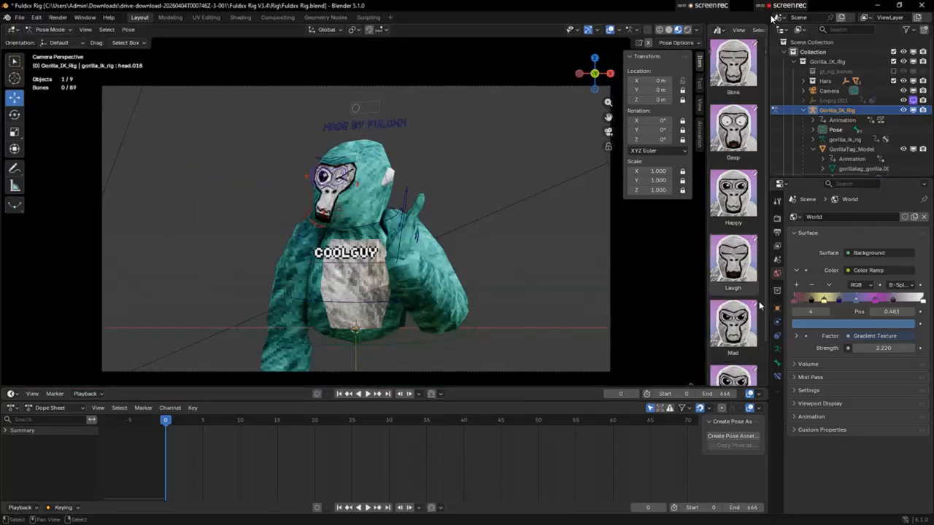
# - Set the output resolution X to 1080 px to make the camera frame square
pyautogui.click(777, 232)
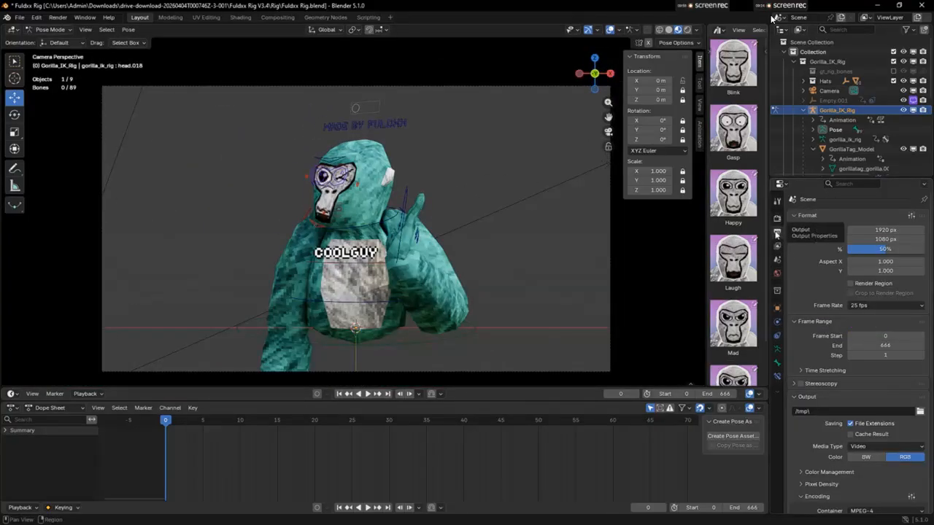
pyautogui.click(891, 228)
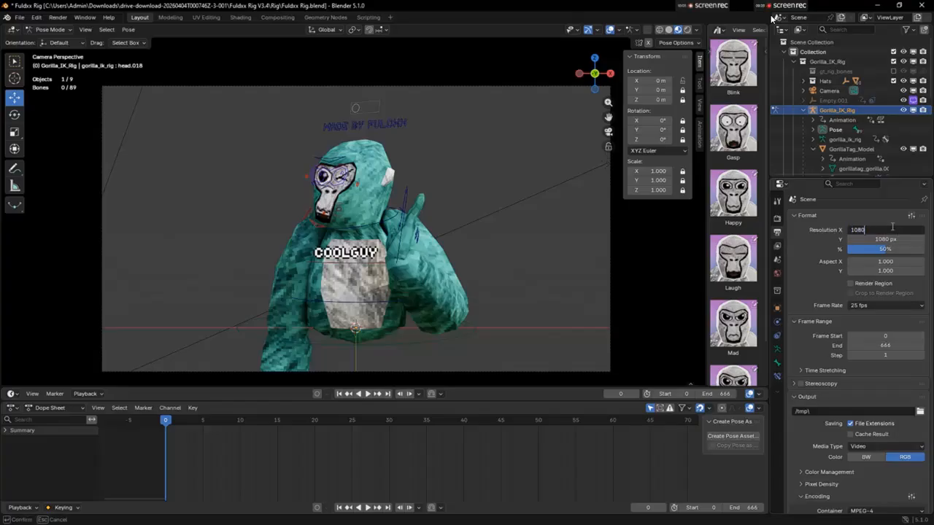
pyautogui.write('1080')
pyautogui.press('Return')
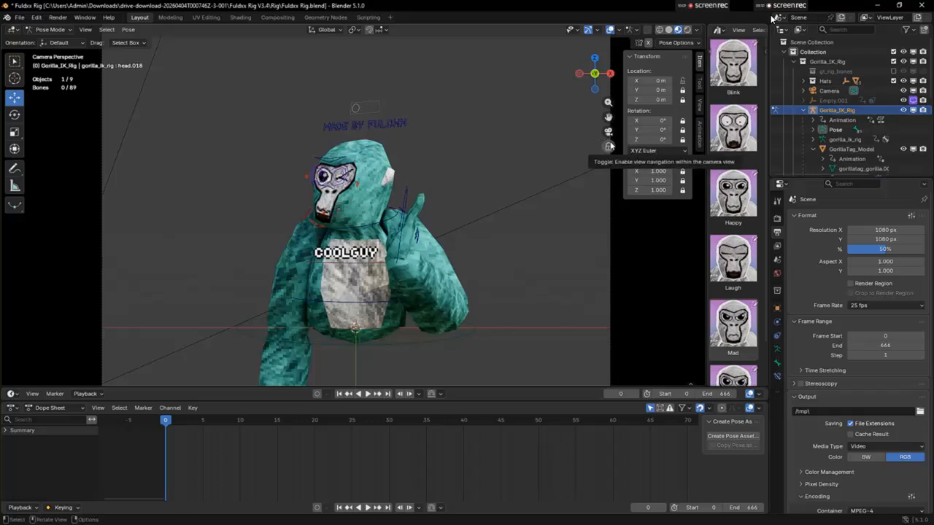
# - Lock the camera to the view and reframe it from the front on the gorilla's head, chest and raised hand
pyautogui.click(610, 146)
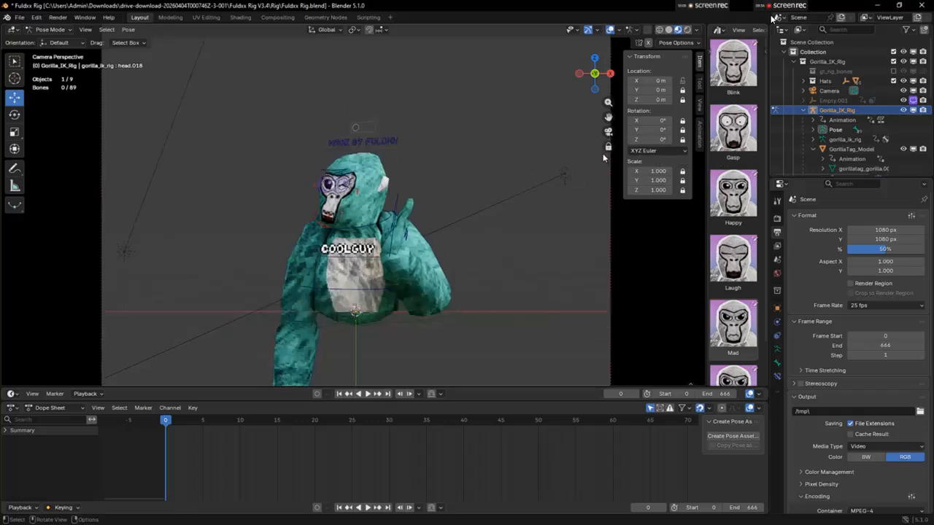
pyautogui.click(609, 148)
pyautogui.scroll(-4, 598, 156)
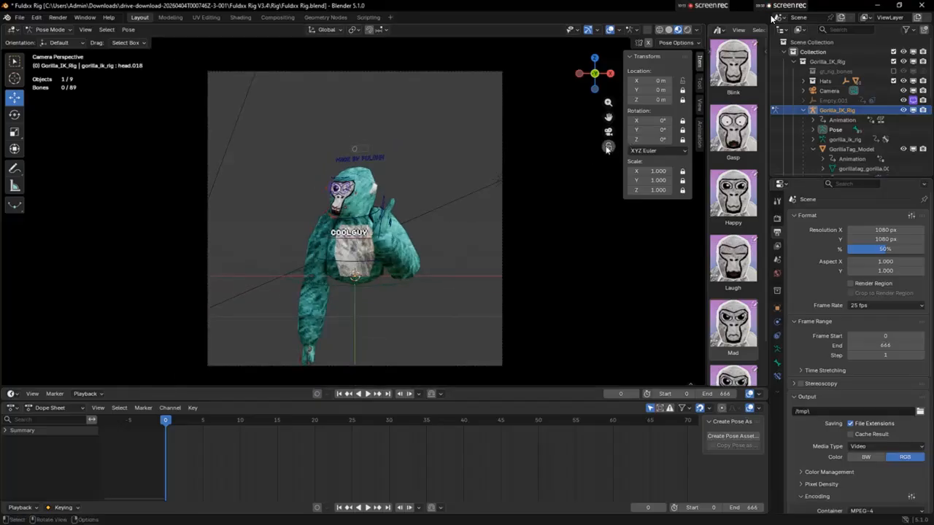
pyautogui.click(609, 147)
pyautogui.scroll(1, 506, 172)
pyautogui.scroll(5, 506, 172)
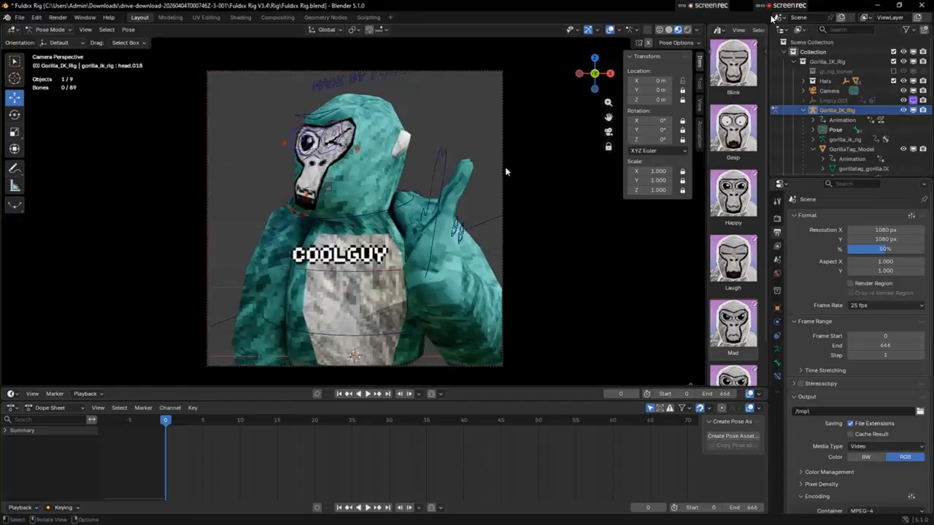
pyautogui.moveTo(596, 83); pyautogui.dragTo(571, 83)
pyautogui.moveTo(607, 117); pyautogui.dragTo(582, 152)
# - Move the hand_controller.L bone along the global Y axis to a Y location of about 0.242 m and deselect it
pyautogui.click(441, 244)
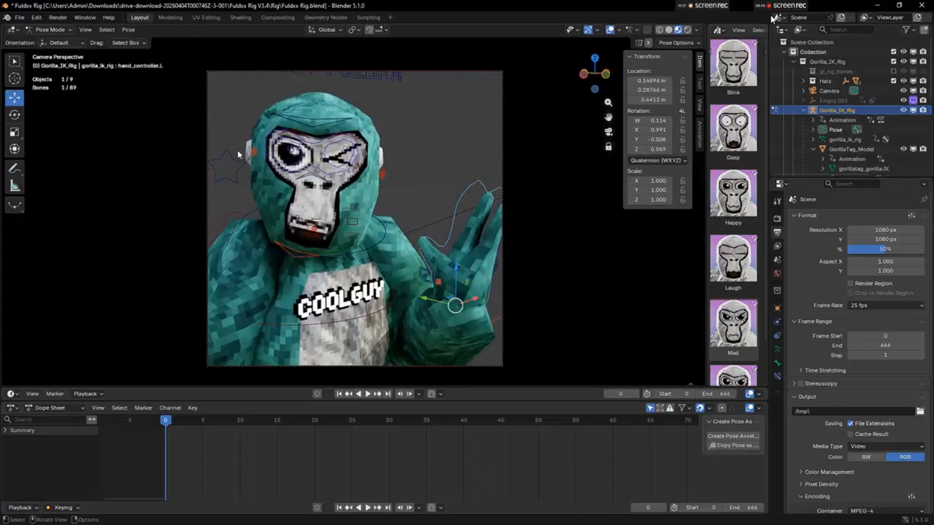
pyautogui.click(430, 299)
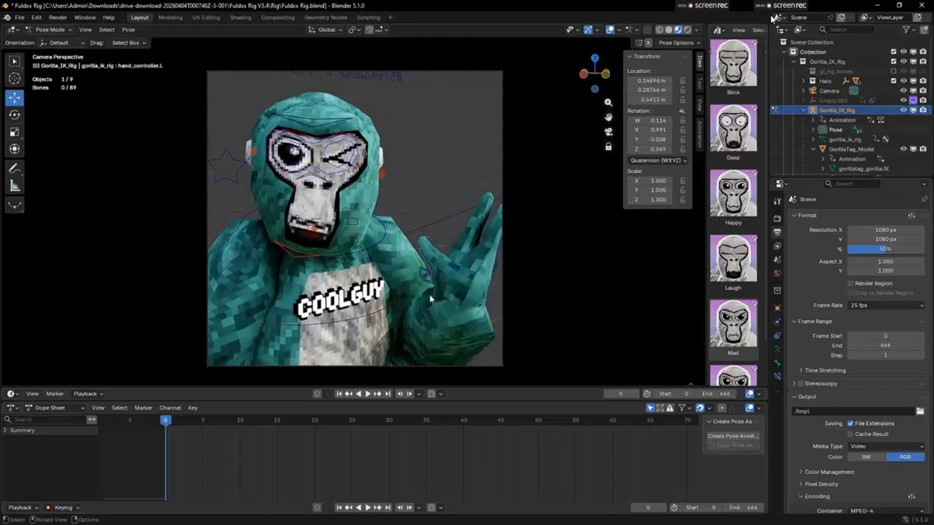
pyautogui.click(442, 245)
pyautogui.moveTo(422, 299); pyautogui.dragTo(402, 293)
pyautogui.click(519, 258)
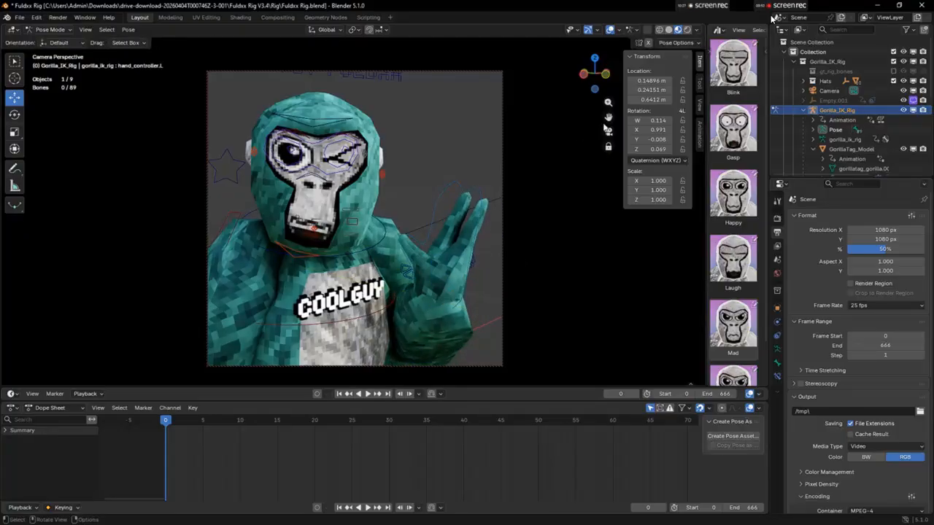
# - Bring the hand_controller.L bone closer to the body along the global Y axis, to a Y location of about 0.214 m, and clear the selection
pyautogui.moveTo(607, 117); pyautogui.dragTo(542, 175)
pyautogui.click(446, 303)
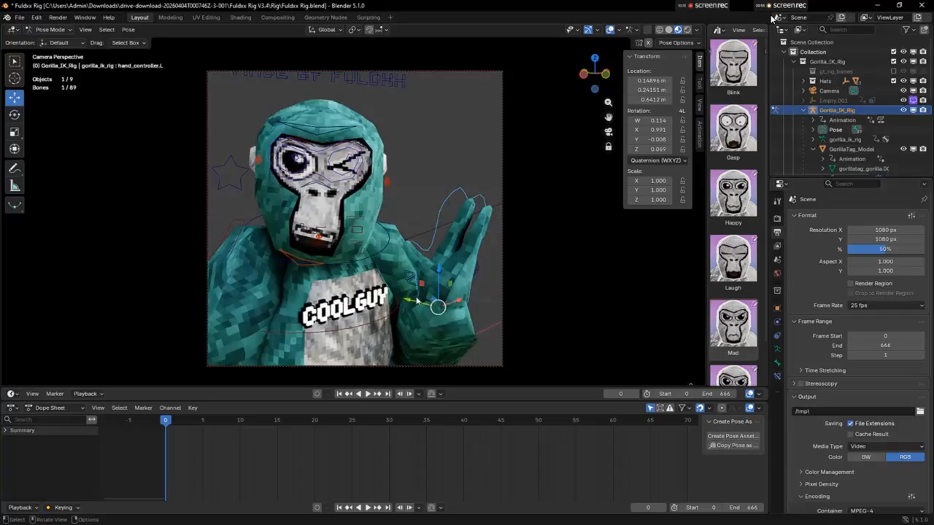
pyautogui.moveTo(410, 299); pyautogui.dragTo(401, 295)
pyautogui.click(434, 281)
pyautogui.click(521, 253)
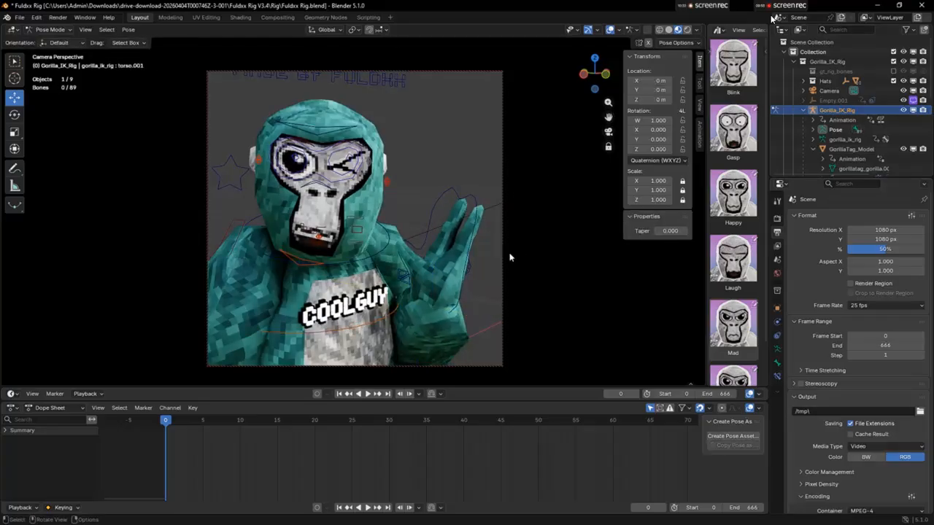
pyautogui.click(423, 238)
pyautogui.moveTo(402, 300); pyautogui.dragTo(398, 298)
pyautogui.click(546, 260)
pyautogui.moveTo(608, 118); pyautogui.dragTo(610, 119)
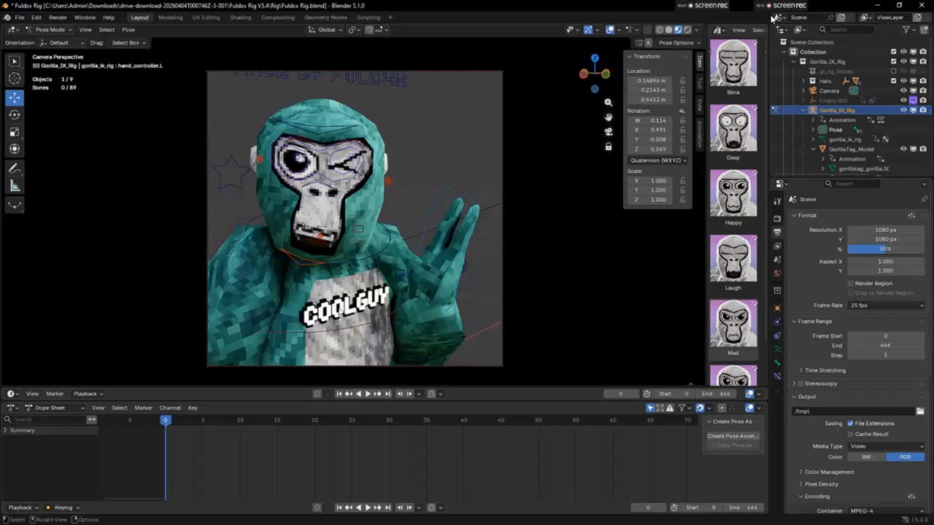
# - Switch to Object Mode, select the camera by its frame and clear the selection
pyautogui.click(70, 33)
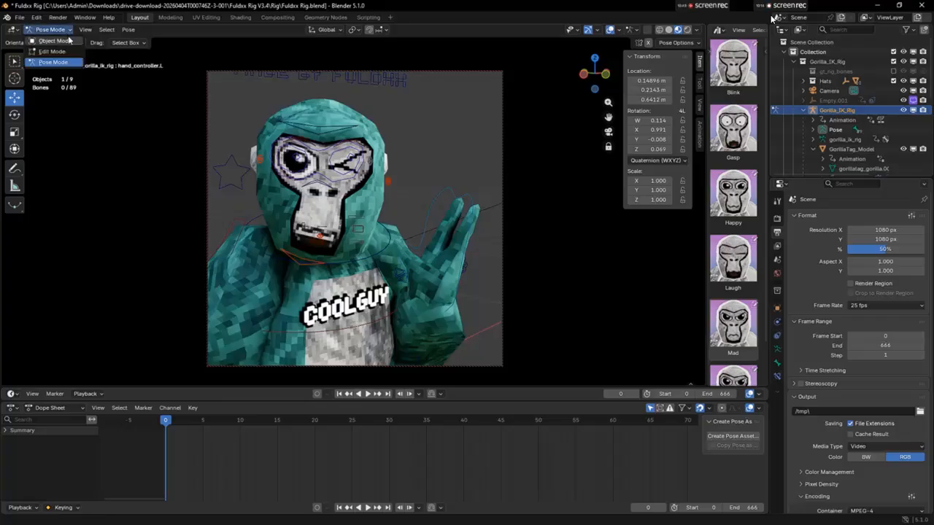
pyautogui.click(70, 41)
pyautogui.click(492, 150)
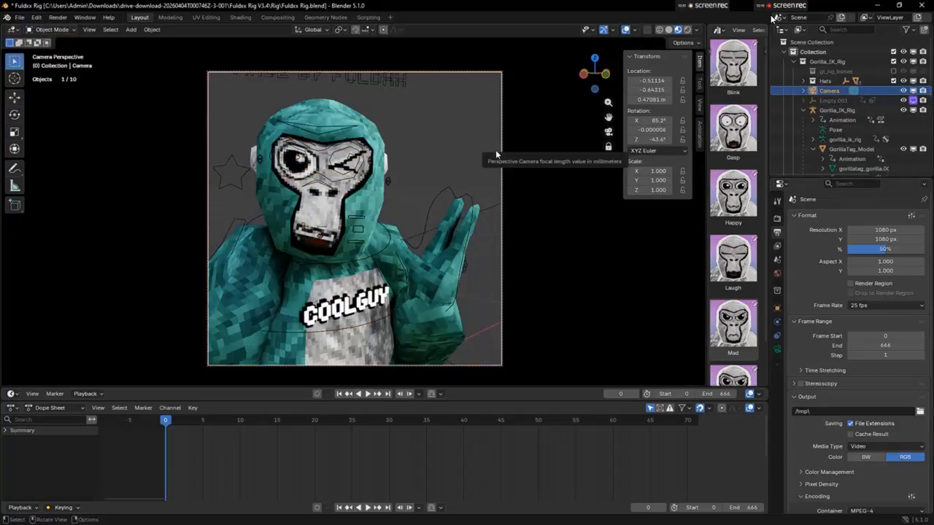
pyautogui.click(525, 179)
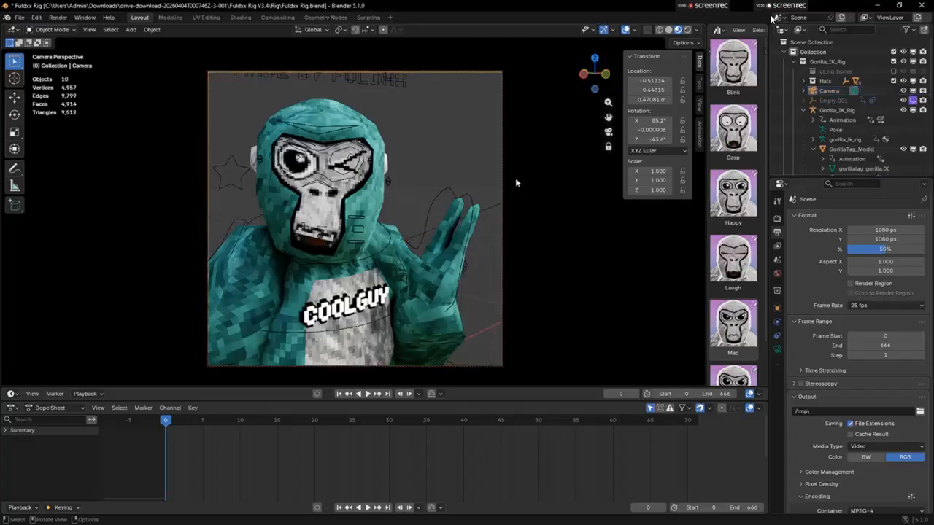
pyautogui.press('super')
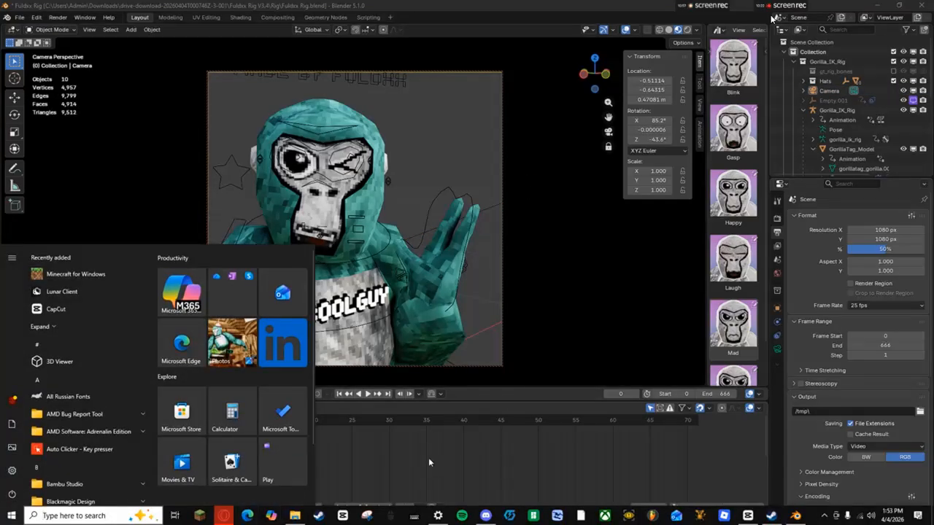
pyautogui.press('super')
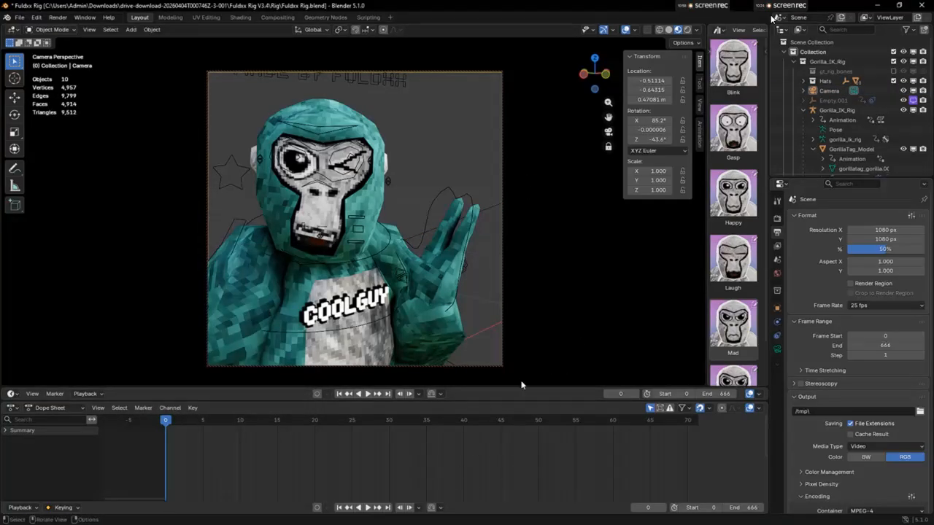
pyautogui.press('super')
pyautogui.click(224, 516)
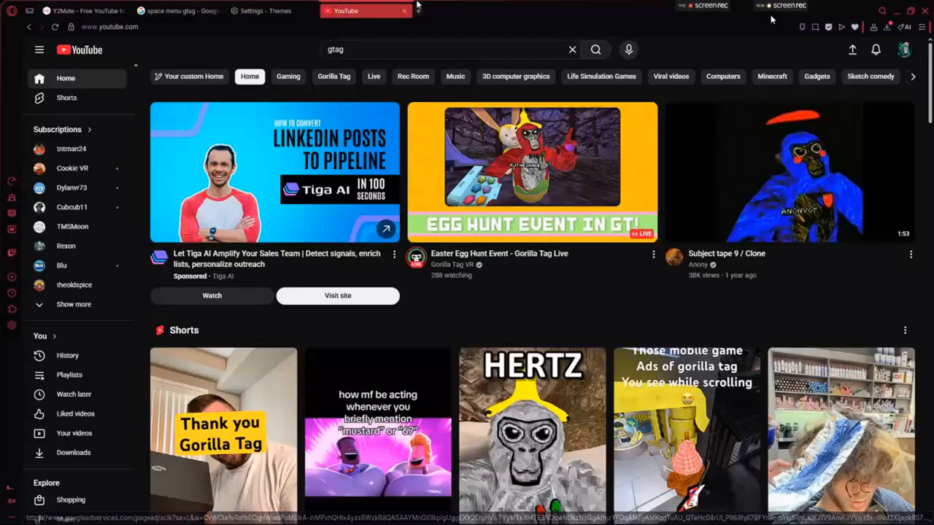
pyautogui.click(427, 16)
pyautogui.click(388, 77)
pyautogui.write('s')
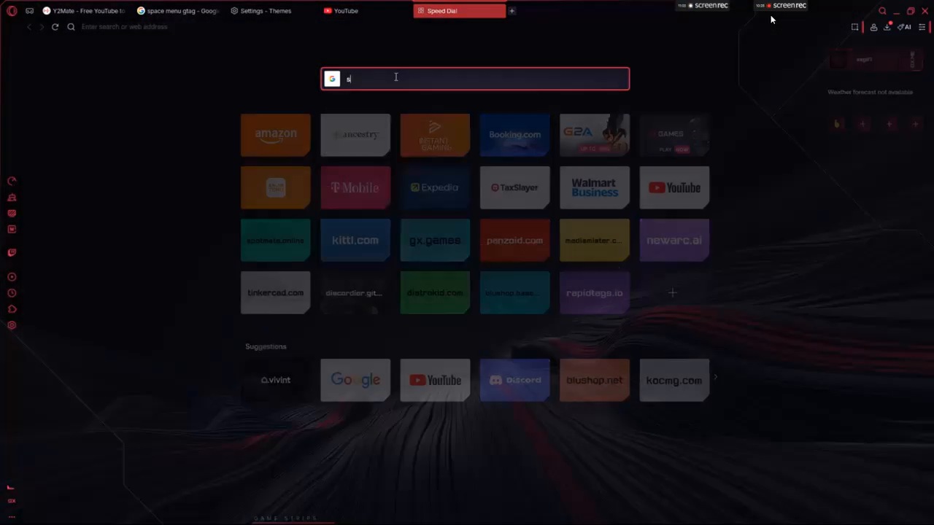
pyautogui.write('ketchfab')
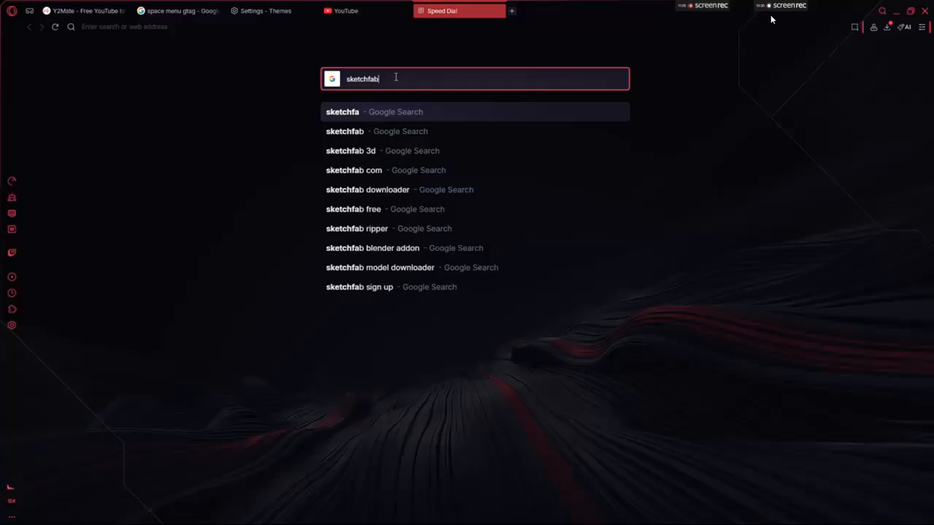
pyautogui.press('Return')
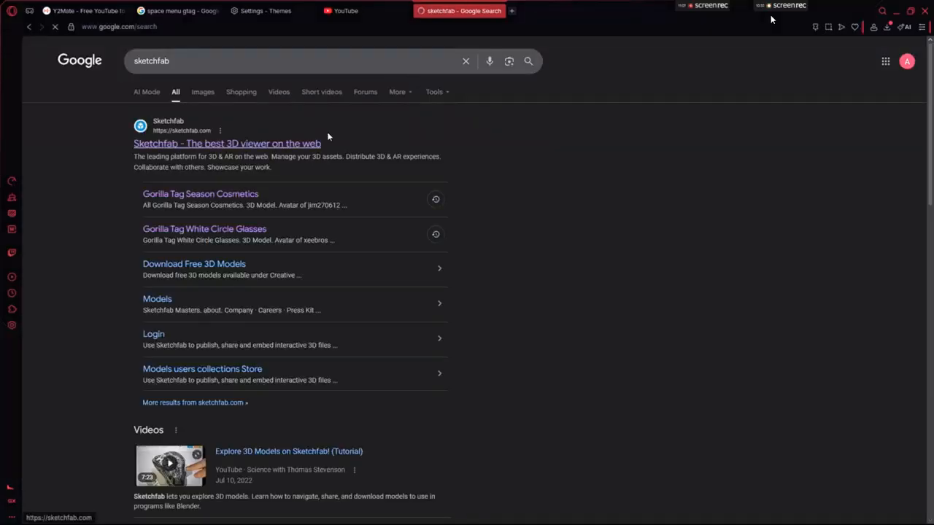
pyautogui.click(498, 11)
# - Open a Microsoft Edge window over Blender and minimize the YouTube browser window
pyautogui.press('super')
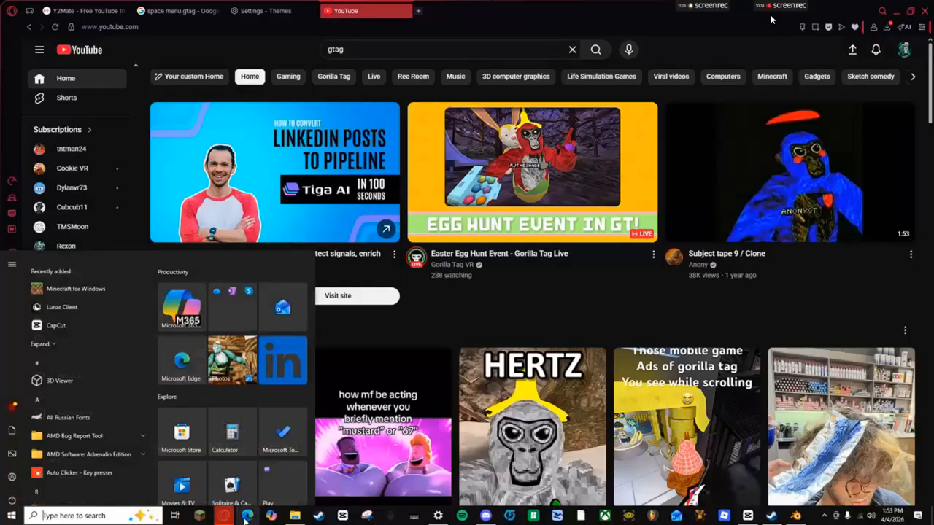
pyautogui.click(248, 513)
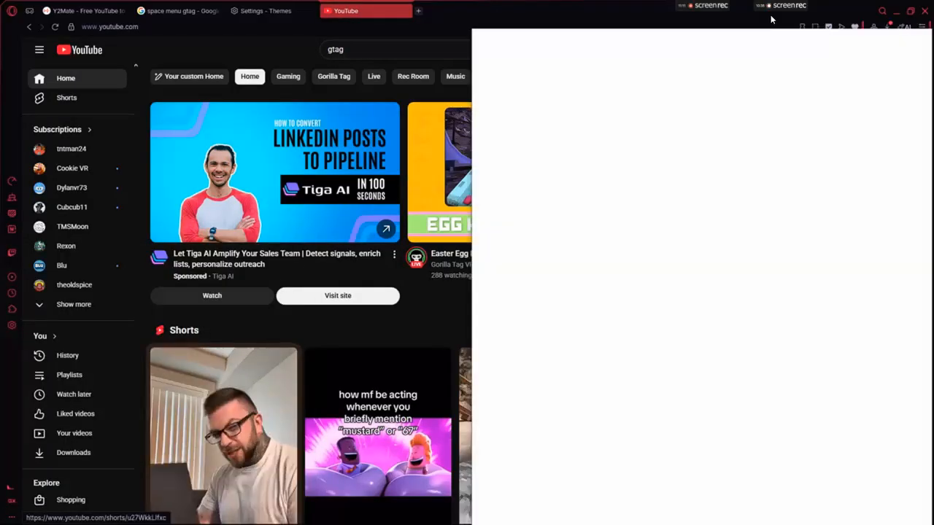
pyautogui.click(894, 11)
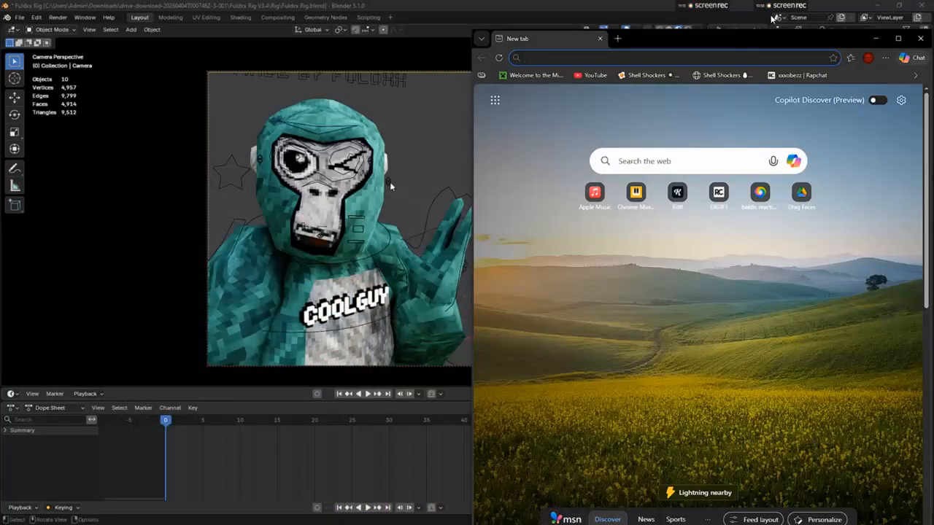
pyautogui.click(165, 115)
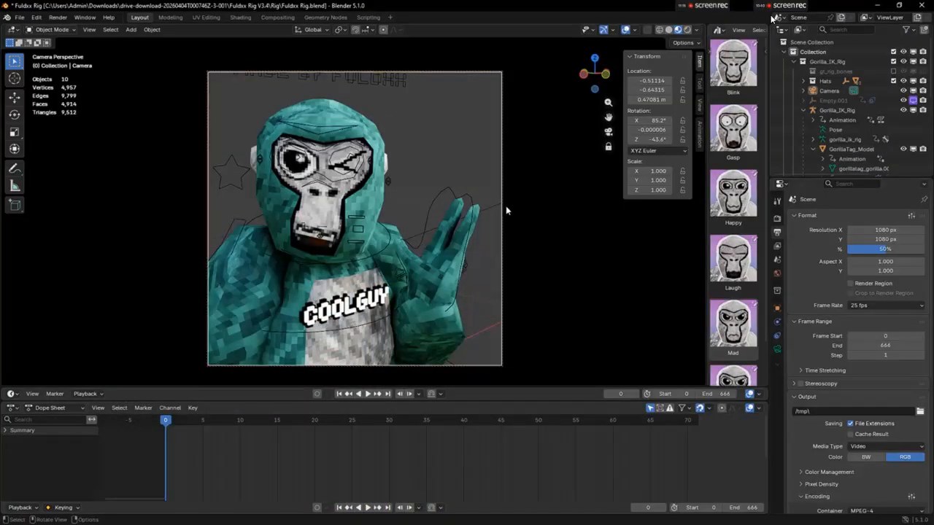
pyautogui.press('super')
pyautogui.hotkey('alt', 'Tab')
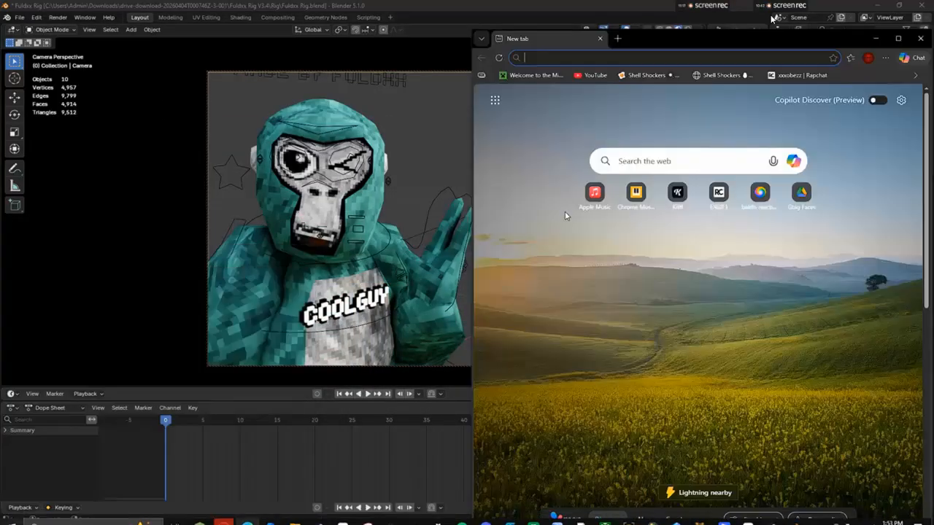
# - Search the web for "sketchfab" in Edge and open the Sketchfab site
pyautogui.click(700, 157)
pyautogui.write('s')
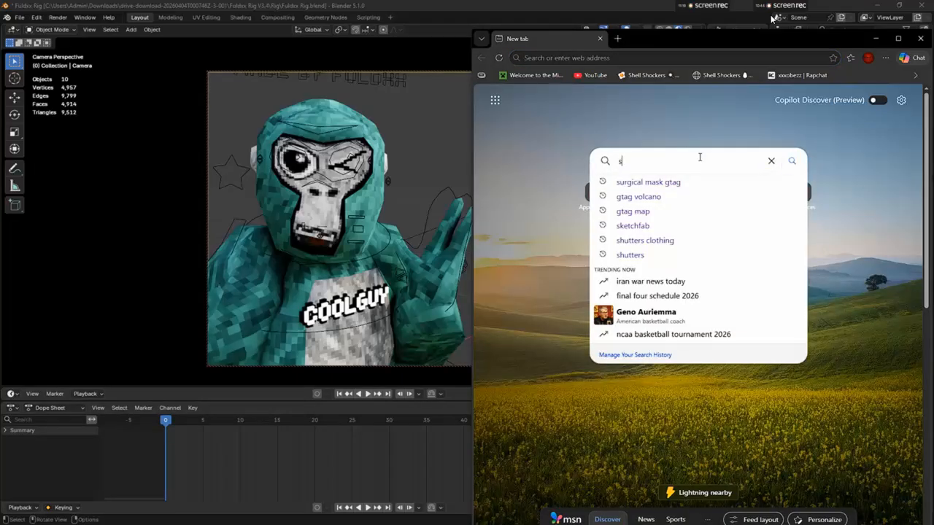
pyautogui.write('ketchfab')
pyautogui.press('Return')
pyautogui.click(618, 188)
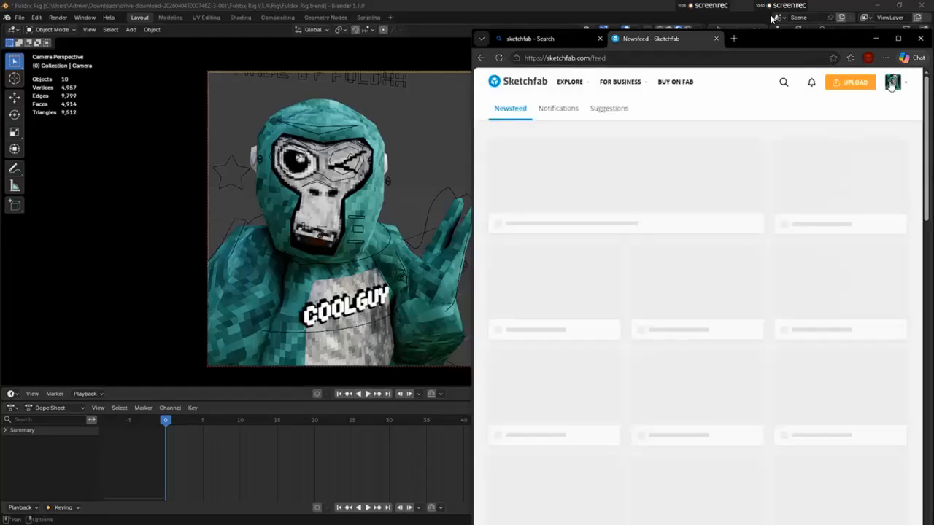
# - Search Sketchfab's 3D models for "White circle glasses"
pyautogui.scroll(-4, 725, 180)
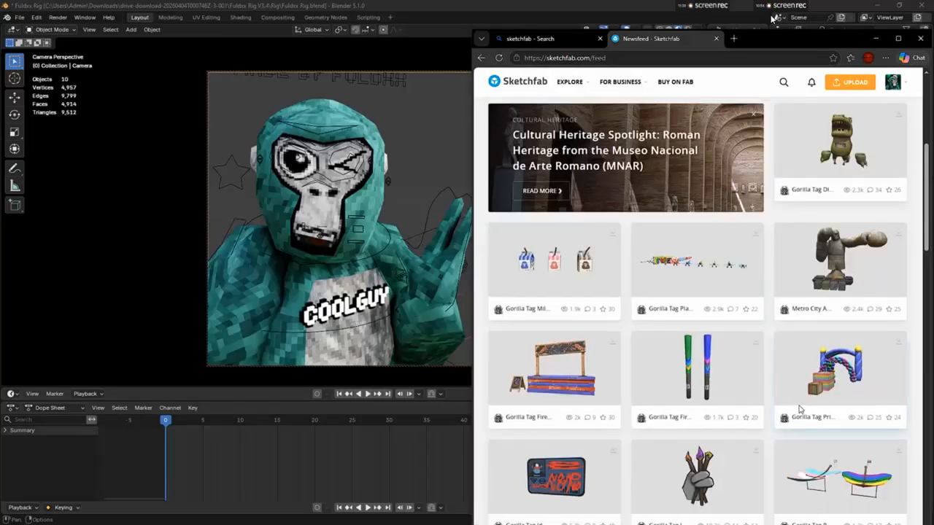
pyautogui.scroll(4, 801, 410)
pyautogui.click(785, 82)
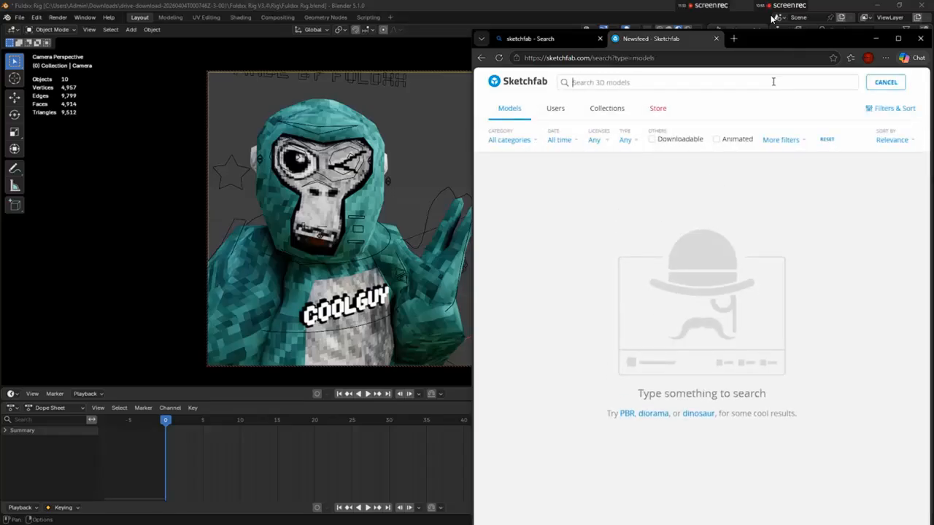
pyautogui.write('whier')
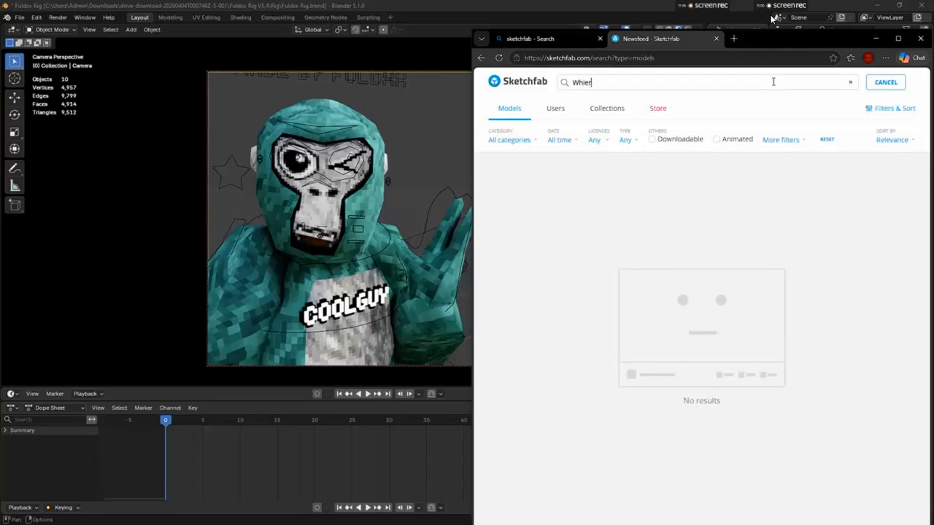
pyautogui.press('BackSpace')
pyautogui.press('BackSpace')
pyautogui.write('te c')
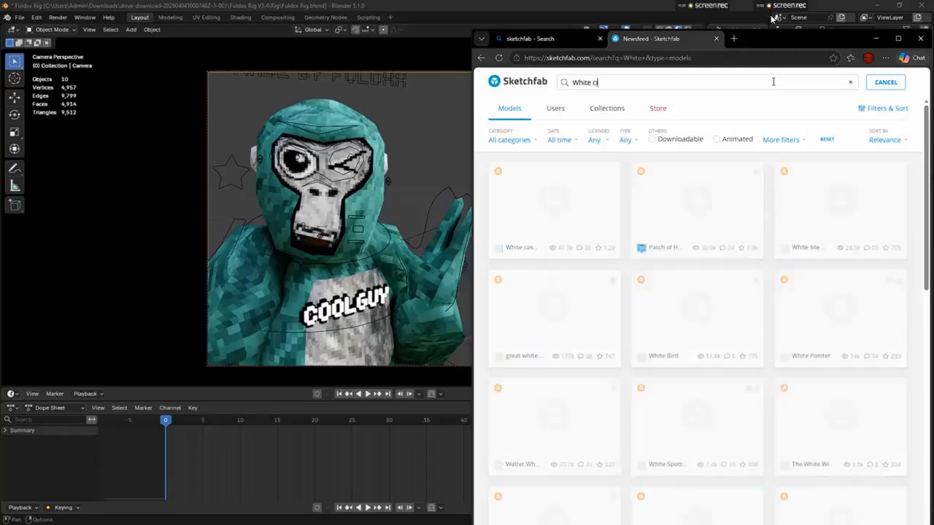
pyautogui.write('ircle glasses')
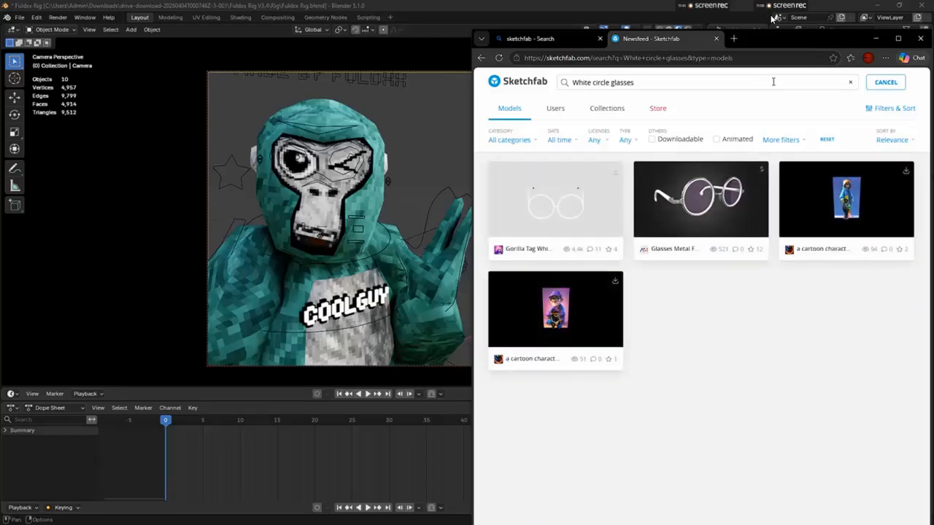
# - Open the Gorilla Tag White Circle Glasses model and download it in the converted glTF format
pyautogui.click(552, 228)
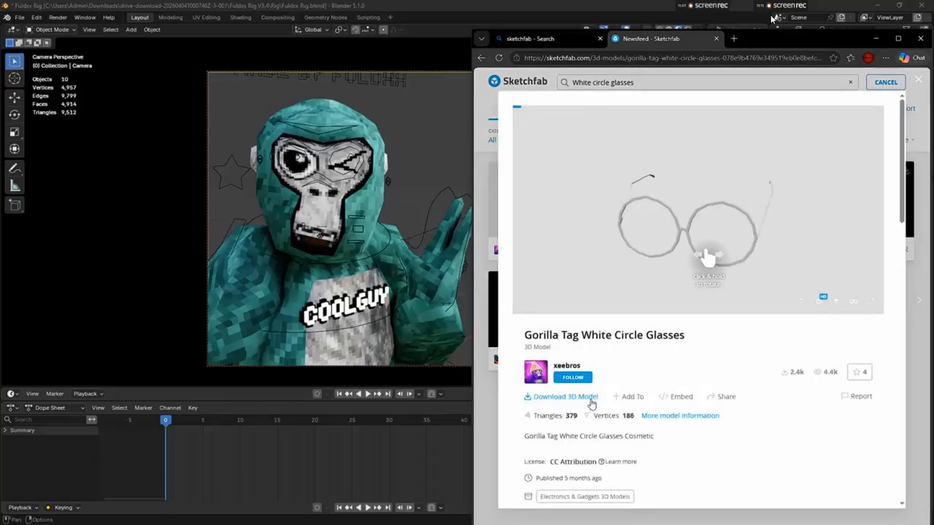
pyautogui.click(580, 395)
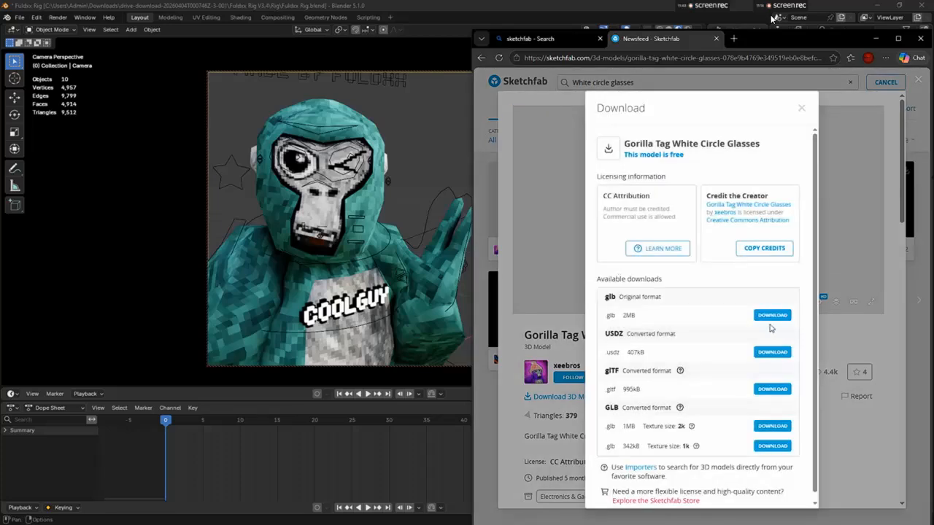
pyautogui.scroll(-1, 740, 359)
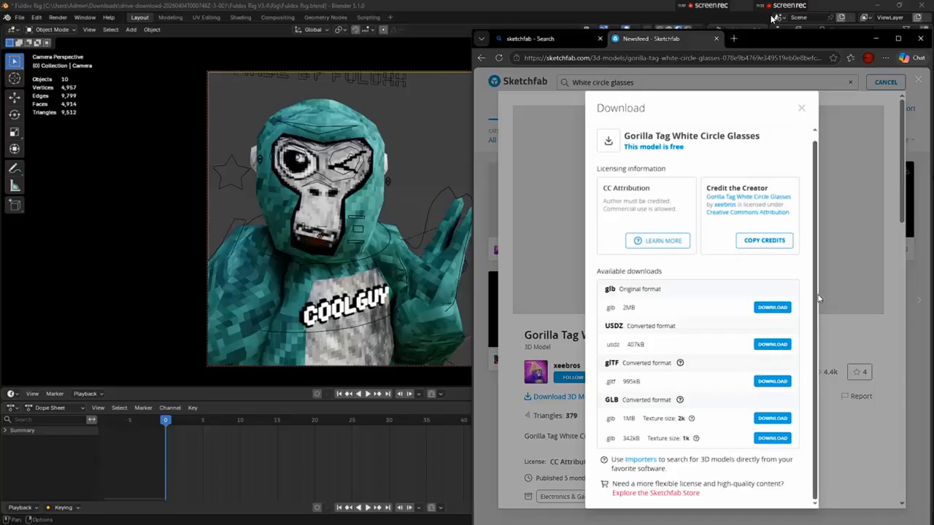
pyautogui.click(770, 381)
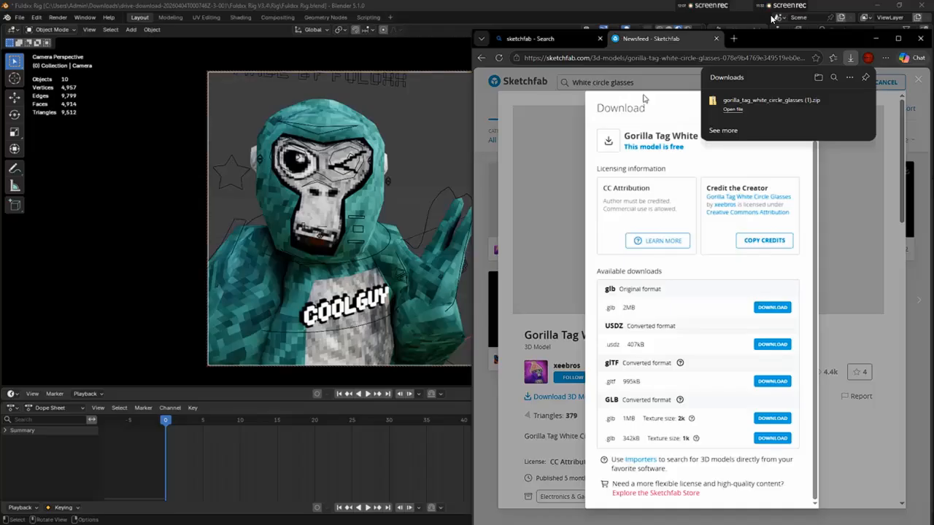
# - Open the downloaded gorilla_tag_white_circle_glasses (1).zip and extract all its files into the Downloads folder
pyautogui.click(729, 106)
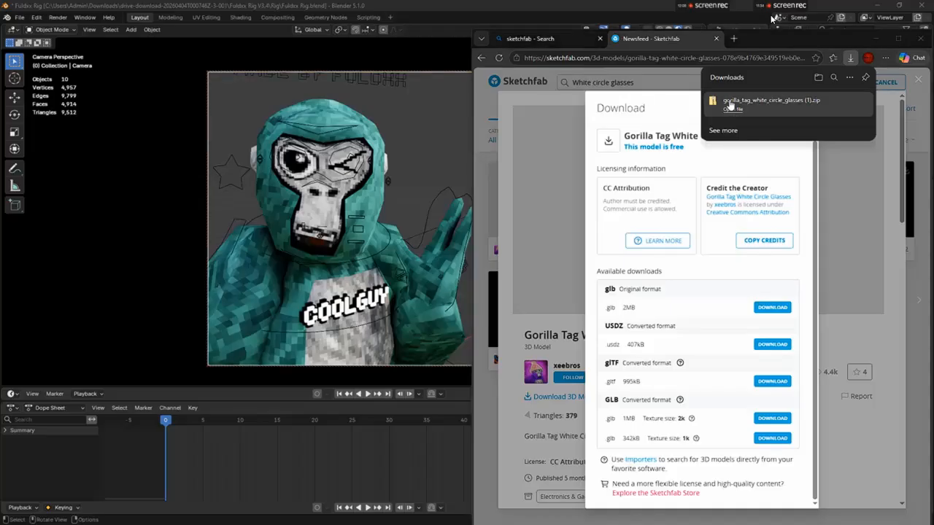
pyautogui.click(727, 165)
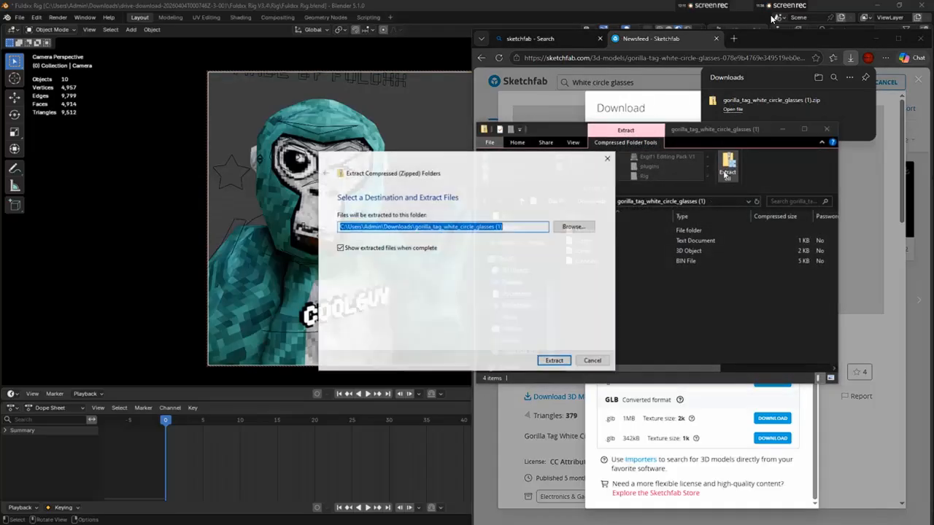
pyautogui.click(552, 361)
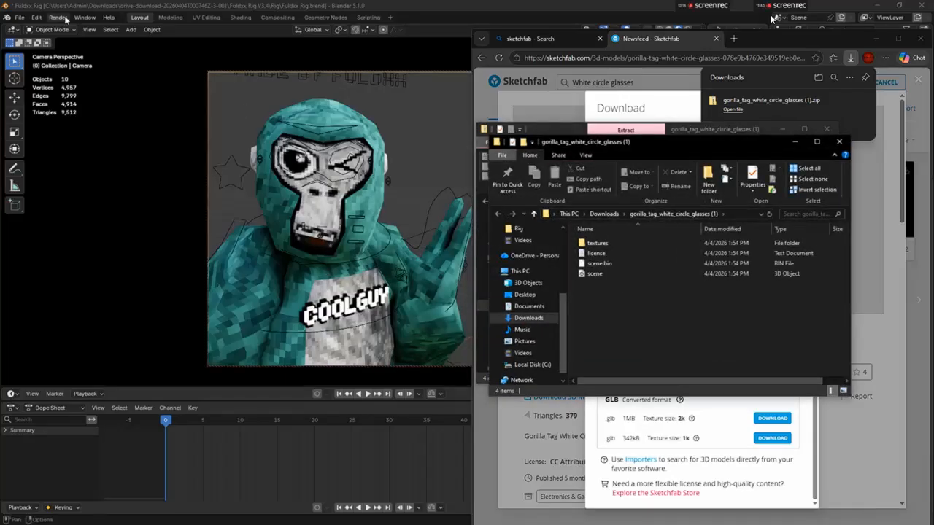
# - Switch to Blender, start a glTF 2.0 import and browse to the Downloads folder
pyautogui.click(20, 17)
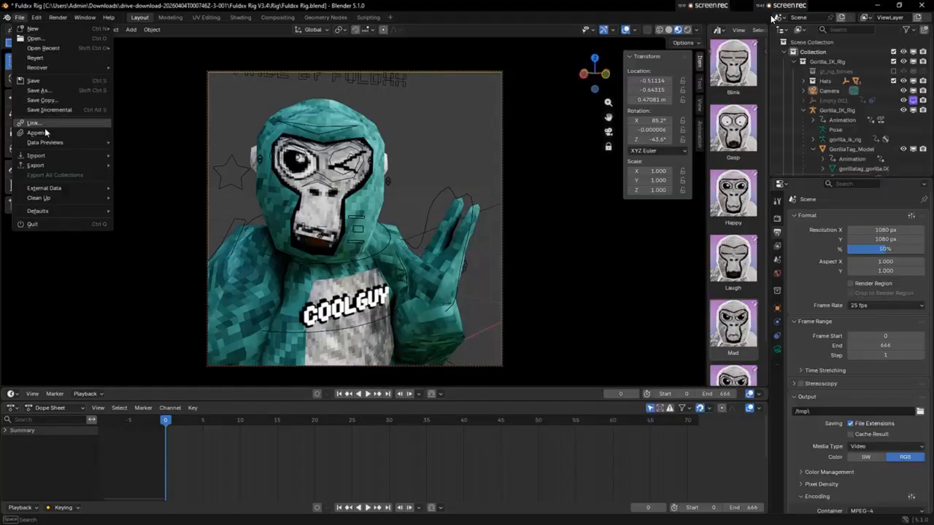
pyautogui.moveTo(47, 157)
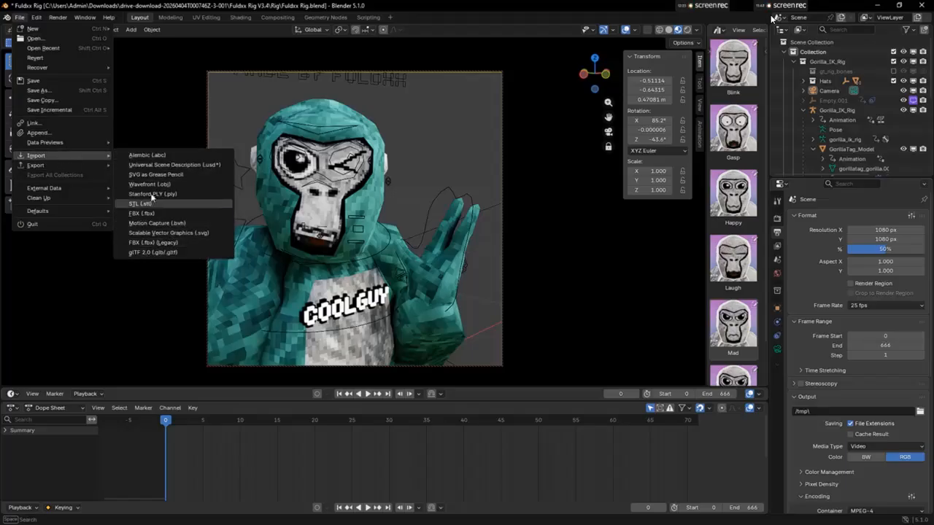
pyautogui.click(138, 252)
pyautogui.scroll(3, 314, 135)
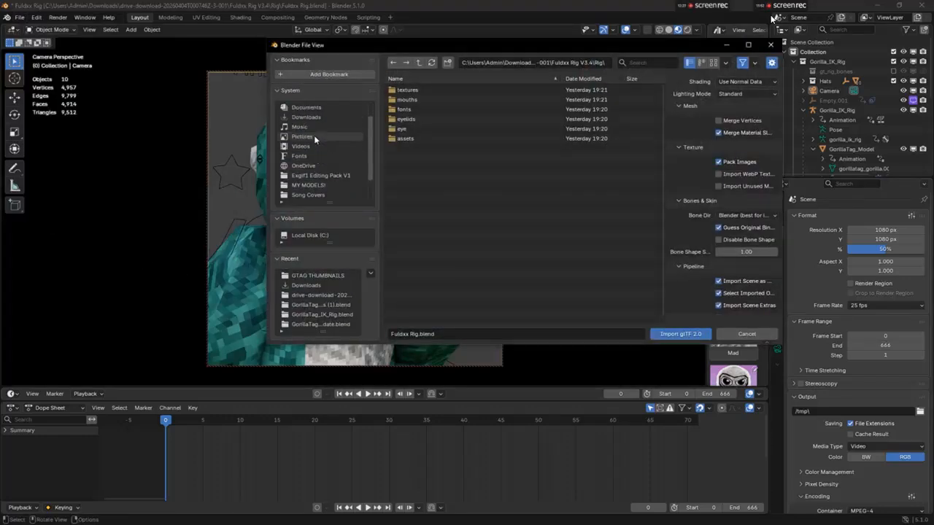
pyautogui.click(314, 137)
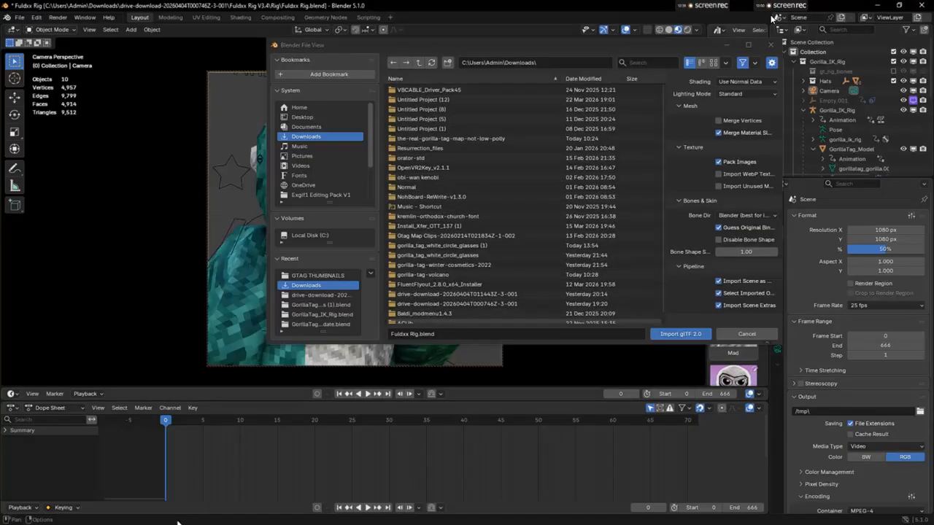
# - Check the downloaded glasses archive's name in the Edge downloads list, then return to Blender's import dialog
pyautogui.press('super')
pyautogui.click(205, 516)
pyautogui.moveTo(657, 9); pyautogui.dragTo(174, 119)
pyautogui.click(381, 130)
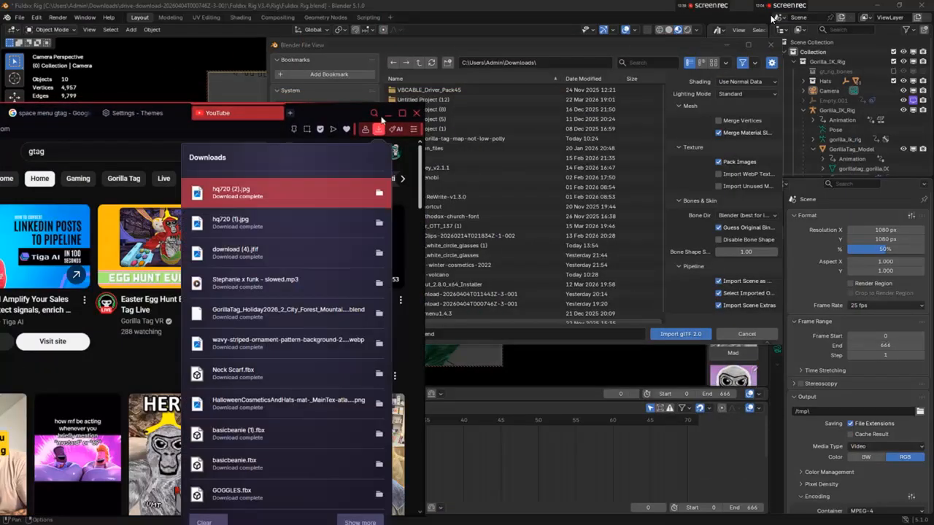
pyautogui.click(387, 114)
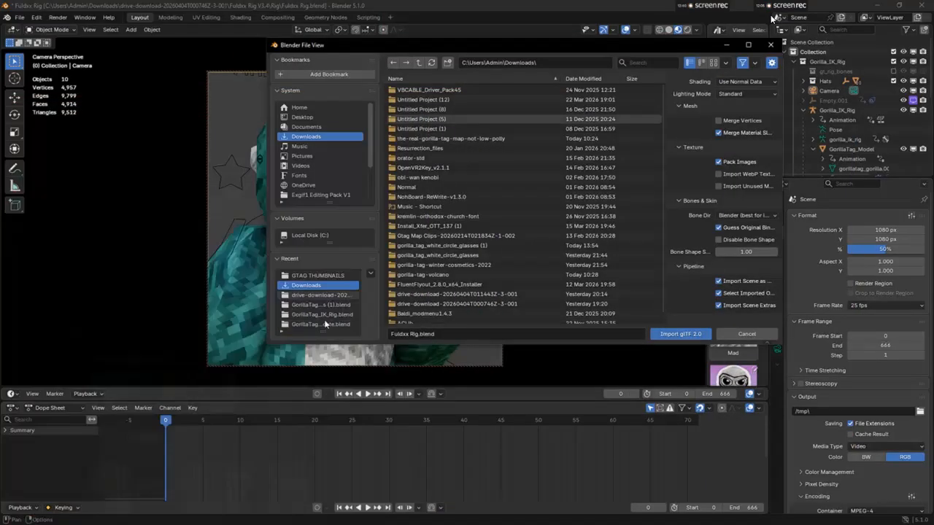
pyautogui.press('super')
pyautogui.click(261, 518)
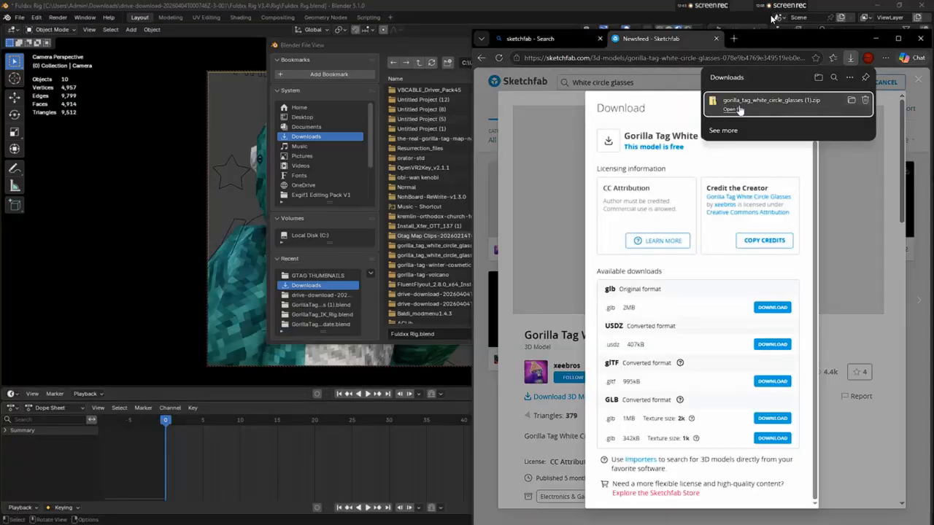
pyautogui.click(421, 120)
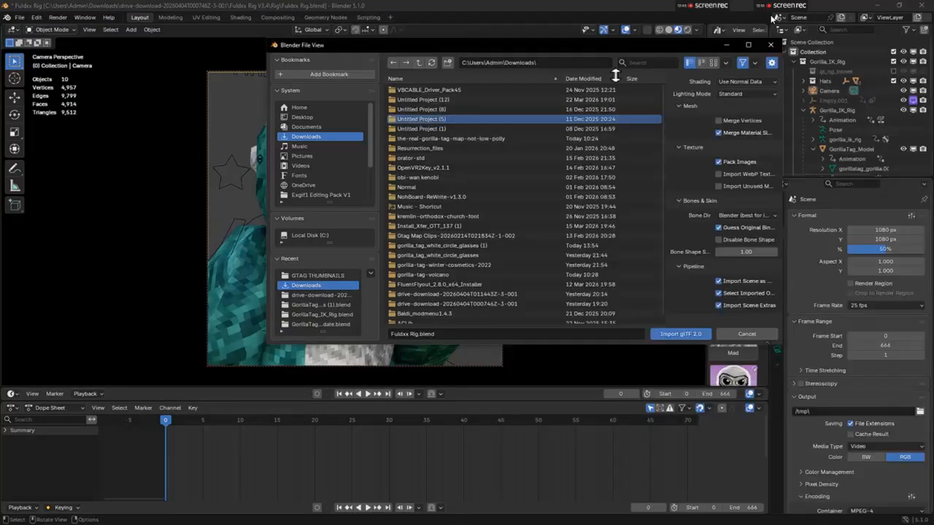
# - Filter the Downloads folder for "white", open the gorilla_tag_white_circle_glasses folder and import scene.gltf
pyautogui.write('wh')
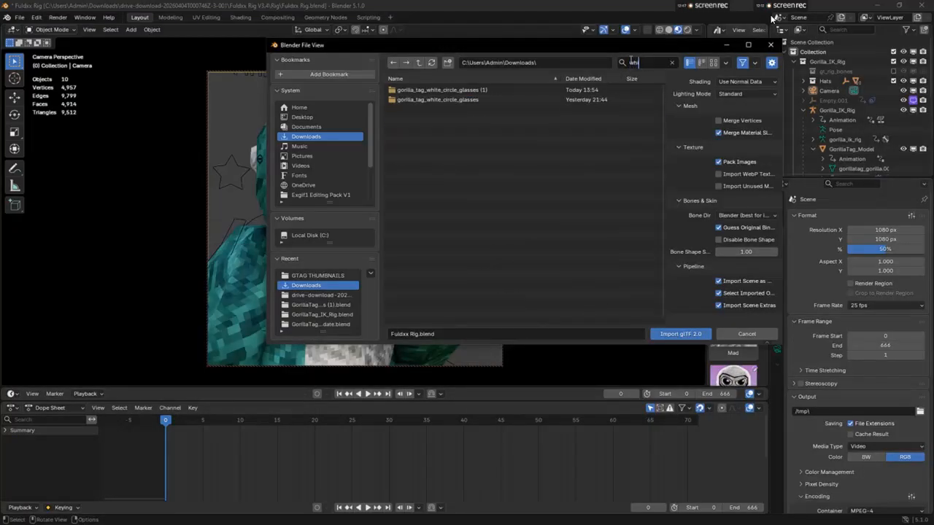
pyautogui.write('ite')
pyautogui.press('Return')
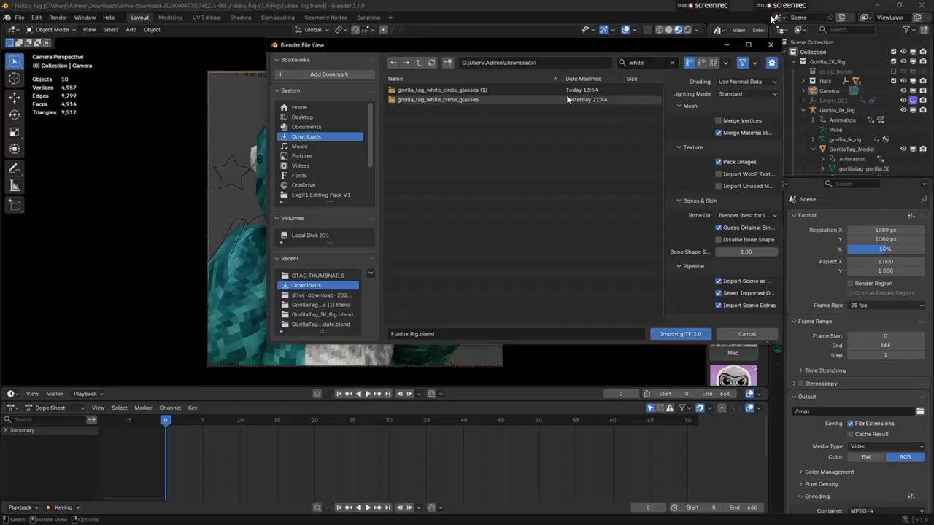
pyautogui.doubleClick(518, 101)
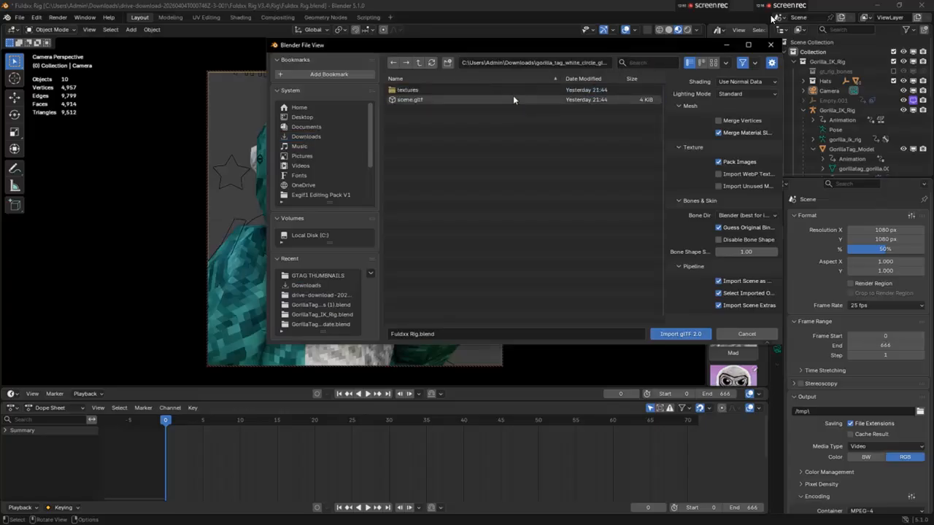
pyautogui.click(512, 97)
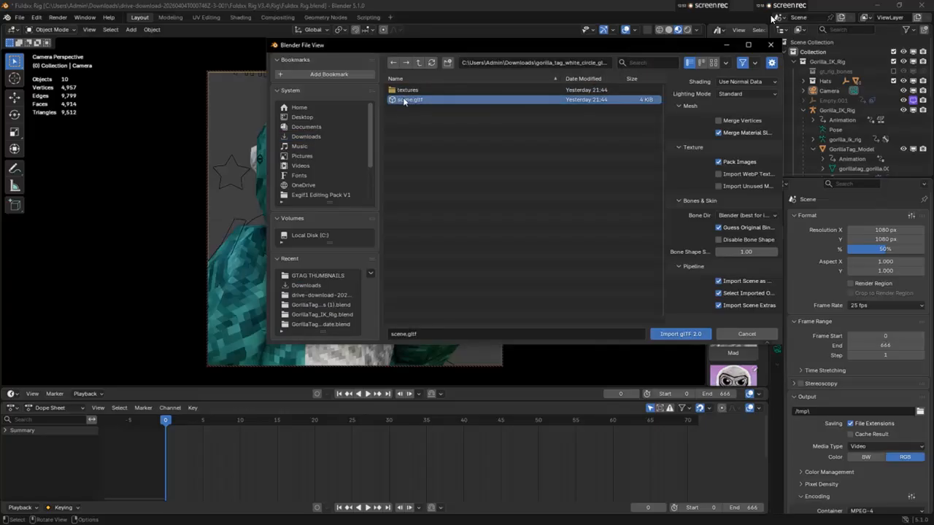
pyautogui.click(693, 334)
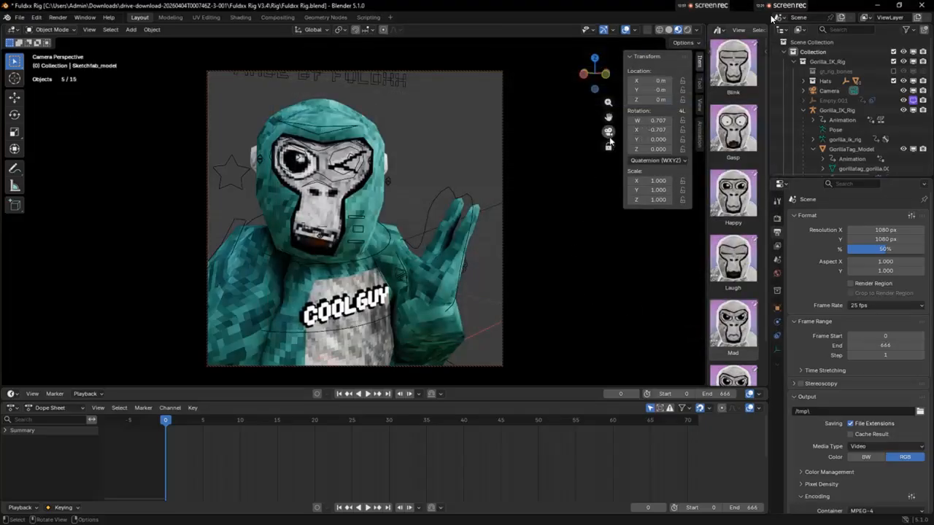
# - Leave the camera view and rotate the imported glasses about the global Z axis, to a quaternion W of about 0.678 and Y of about 0.199
pyautogui.click(609, 132)
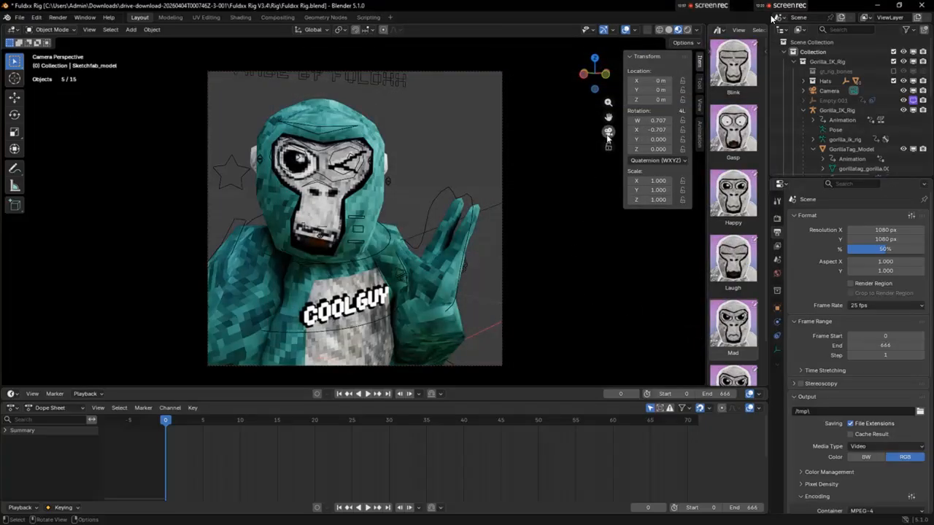
pyautogui.scroll(-4, 542, 150)
pyautogui.scroll(3, 473, 222)
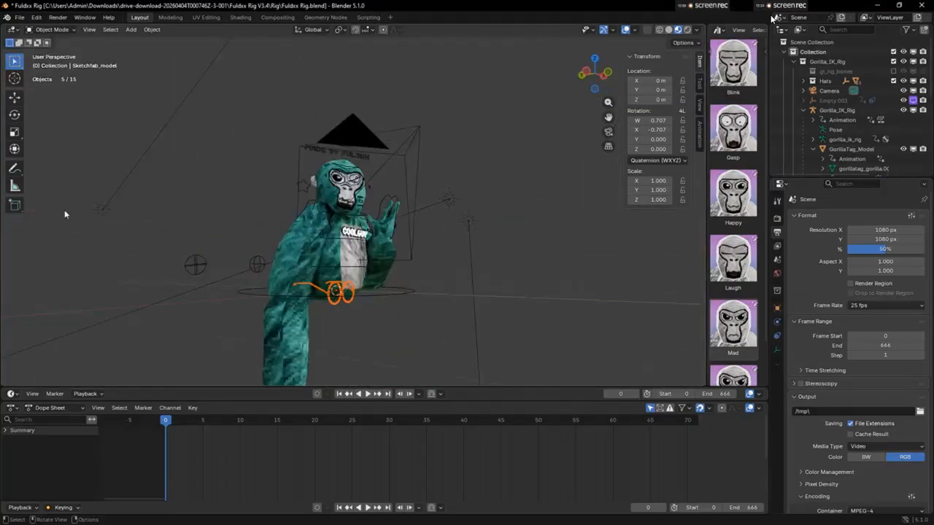
pyautogui.click(11, 94)
pyautogui.click(13, 115)
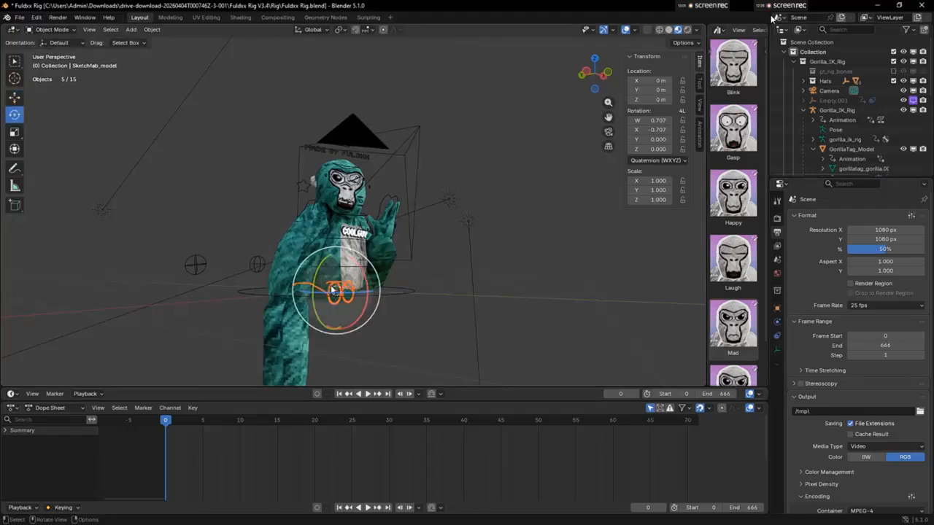
pyautogui.moveTo(356, 291); pyautogui.dragTo(345, 298)
# - Raise the glasses to head height at a Z location of about 0.558 m and shift them about 0.07 m along global X
pyautogui.click(15, 95)
pyautogui.moveTo(353, 257); pyautogui.dragTo(370, 172)
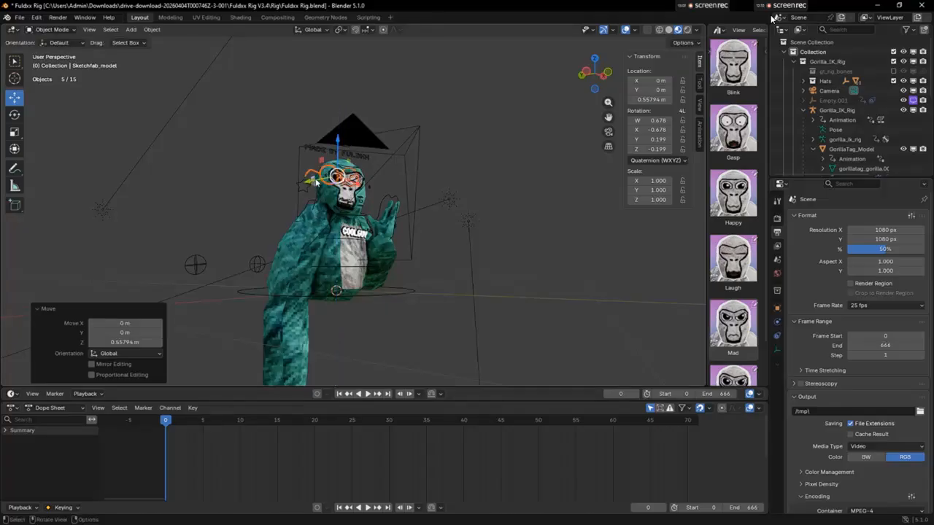
pyautogui.moveTo(313, 182); pyautogui.dragTo(370, 191)
# - From the camera view, select the glasses mesh Object_4 and move it over the gorilla's eyes, to an X location of about -0.308 m
pyautogui.press('KP_0')
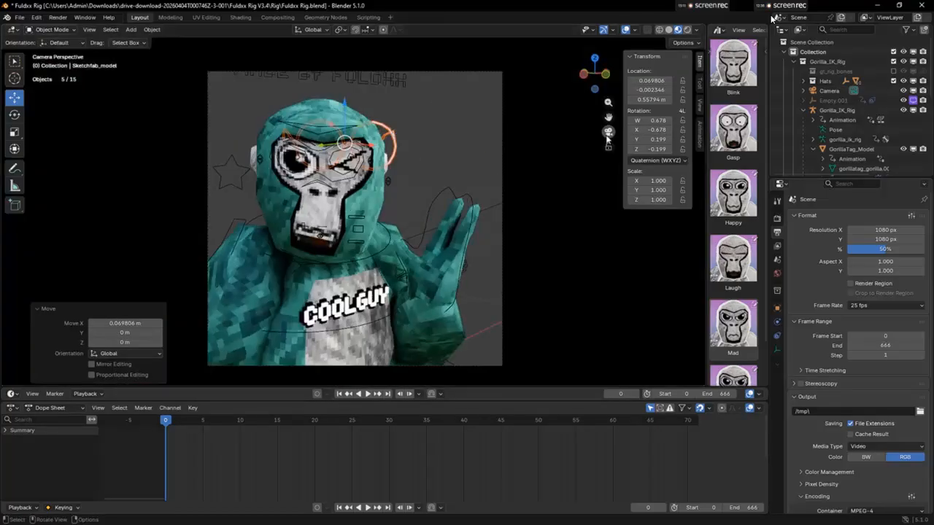
pyautogui.moveTo(371, 145); pyautogui.dragTo(409, 151)
pyautogui.click(444, 163)
pyautogui.moveTo(478, 147); pyautogui.dragTo(338, 131)
pyautogui.moveTo(337, 90); pyautogui.dragTo(309, 177)
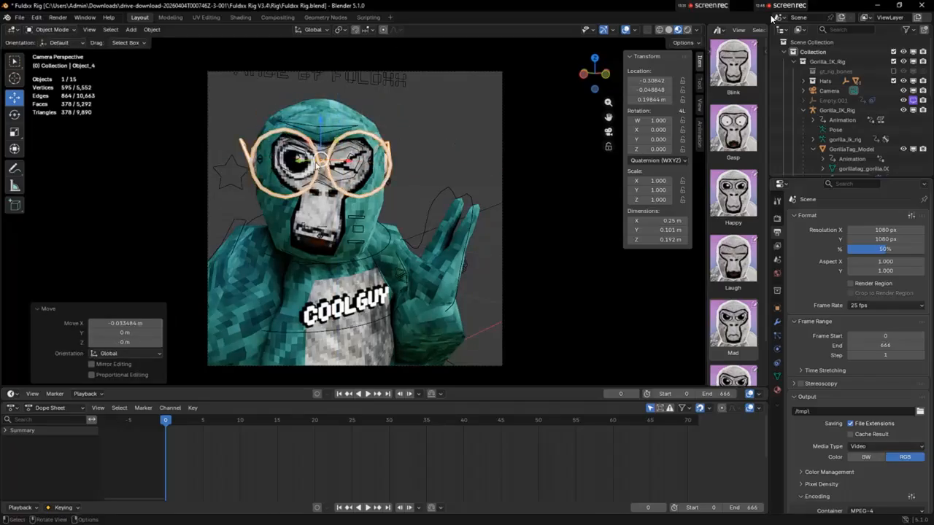
# - Push the glasses back against the face along global Y, then recentre them in camera view about -0.081 m along global X
pyautogui.moveTo(594, 73); pyautogui.dragTo(595, 78)
pyautogui.click(377, 204)
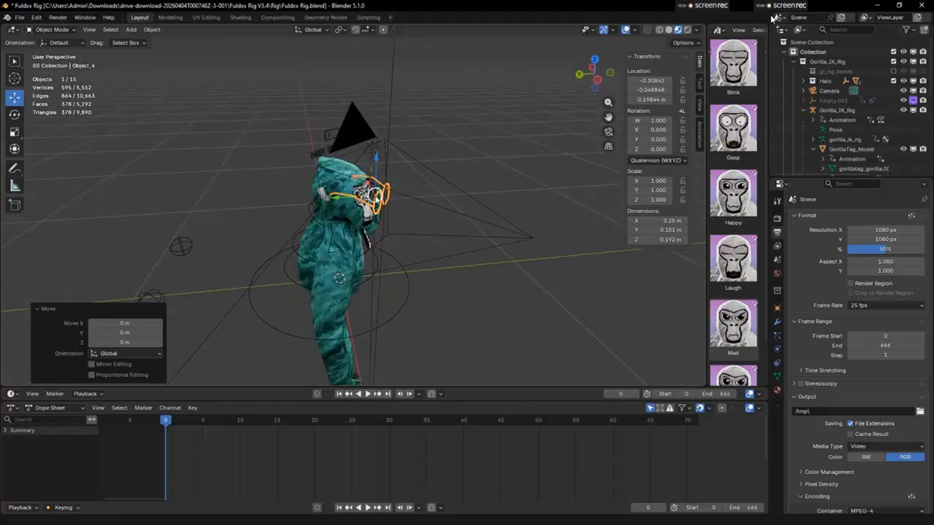
pyautogui.moveTo(369, 186); pyautogui.dragTo(319, 189)
pyautogui.click(610, 133)
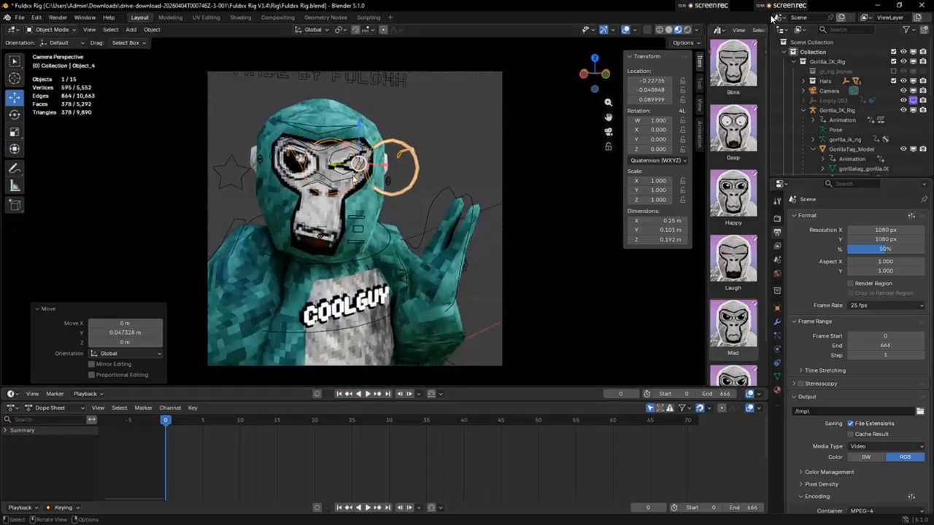
pyautogui.moveTo(386, 170); pyautogui.dragTo(350, 168)
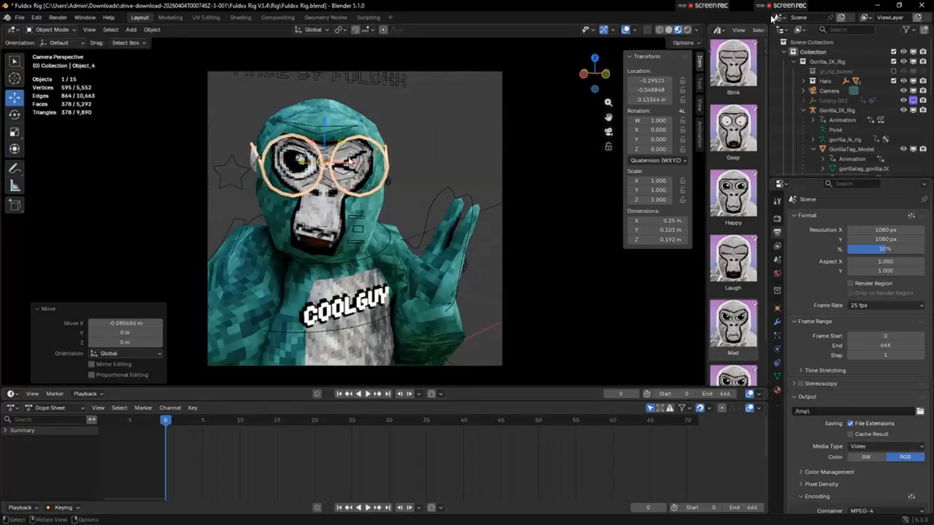
# - Tilt the glasses slightly in camera view, to a quaternion W of about 0.998, X of about -0.034 and Z of about -0.053
pyautogui.click(447, 149)
pyautogui.click(319, 192)
pyautogui.click(14, 115)
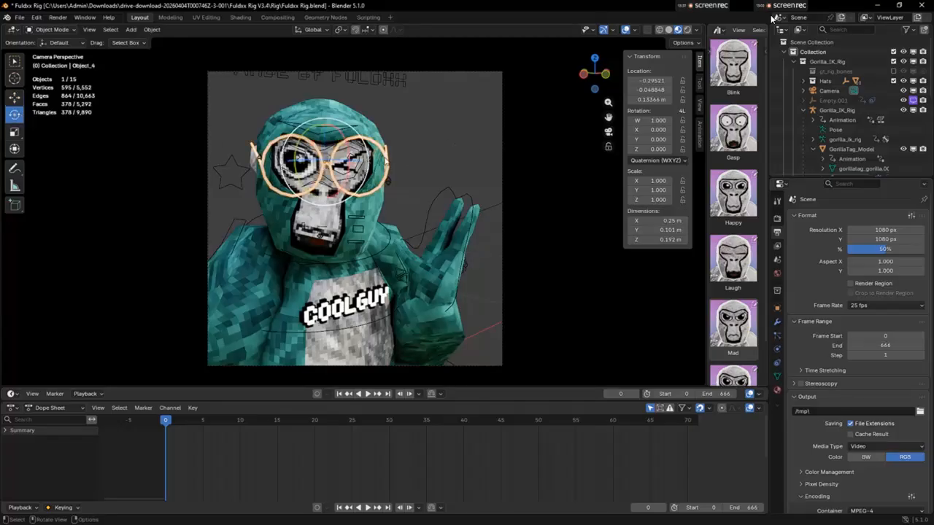
pyautogui.click(297, 147)
pyautogui.moveTo(298, 148); pyautogui.dragTo(296, 142)
pyautogui.click(496, 134)
pyautogui.click(567, 154)
pyautogui.click(341, 194)
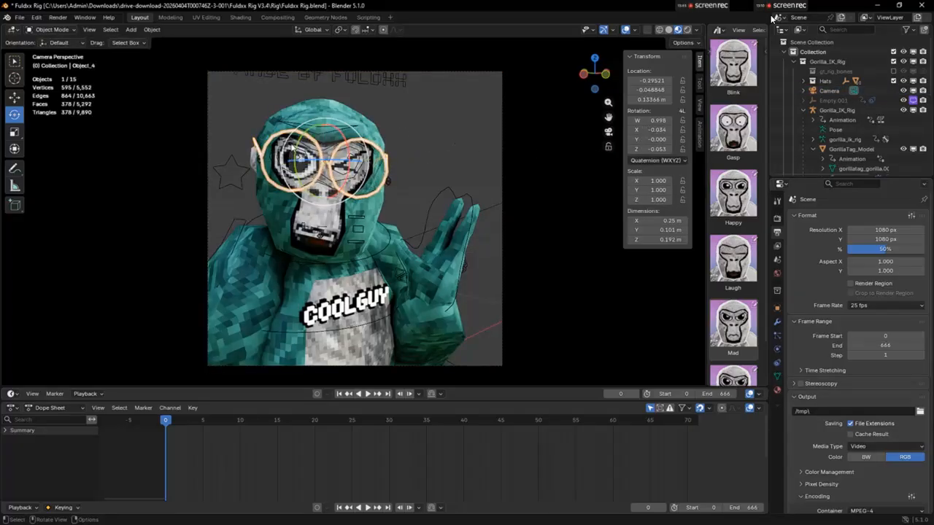
# - Fine-tune the glasses' rotation to line up with the gorilla's eyes, deselect them and leave the camera view
pyautogui.moveTo(295, 148); pyautogui.dragTo(296, 151)
pyautogui.click(523, 114)
pyautogui.click(530, 115)
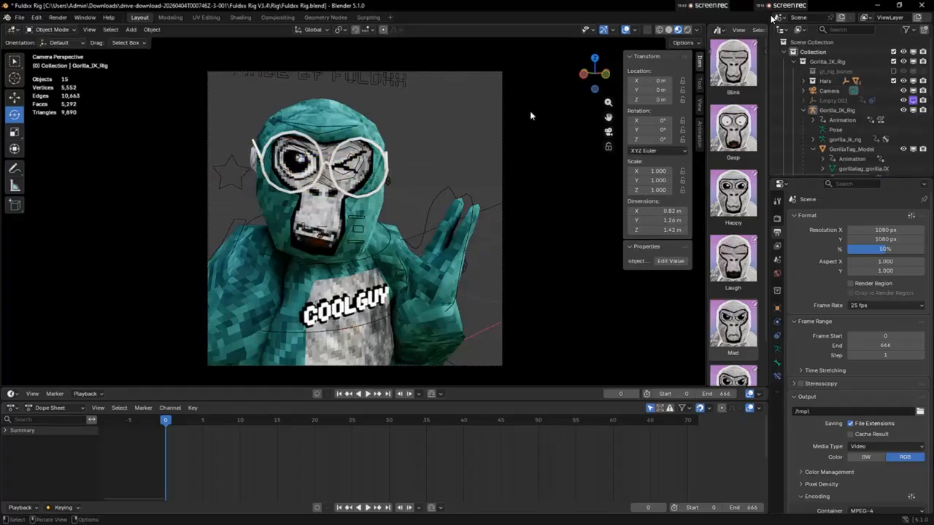
pyautogui.click(351, 204)
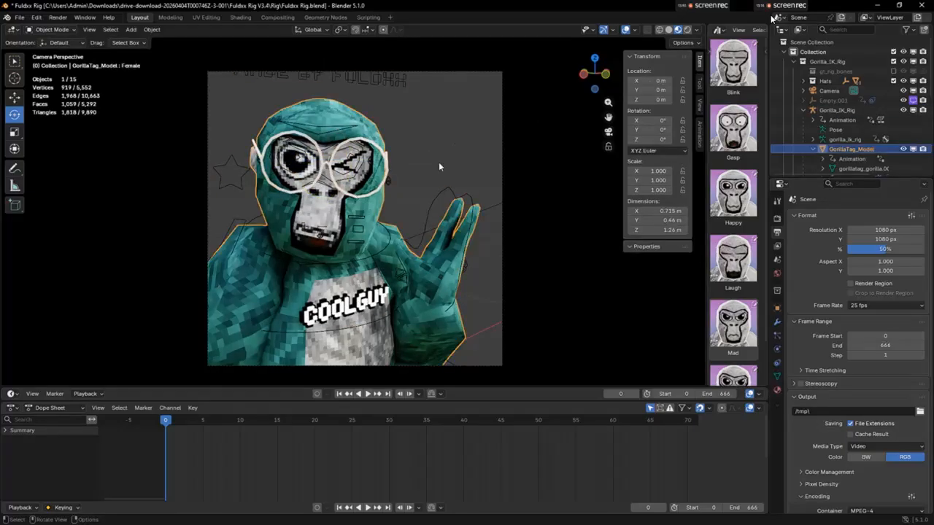
pyautogui.click(608, 134)
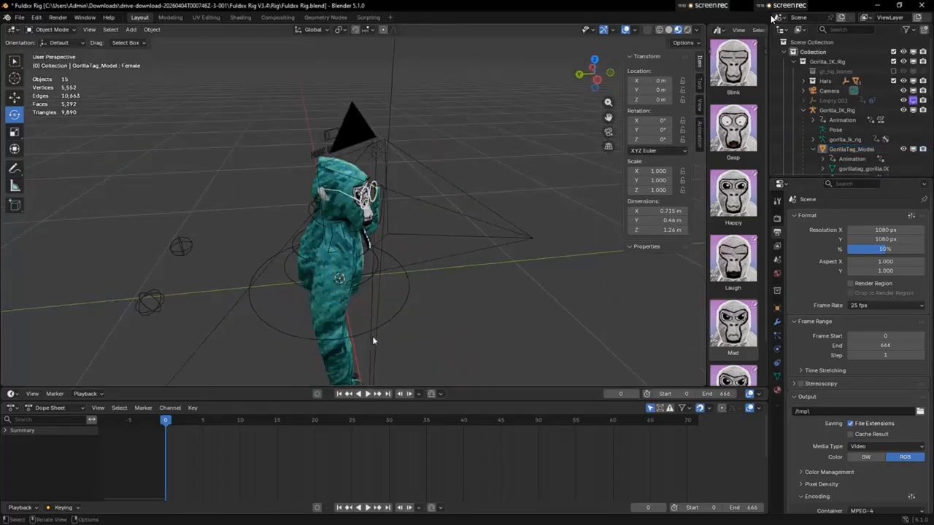
# - Switch to File Explorer and look through the recent files in Quick access for another cosmetic model
pyautogui.press('super')
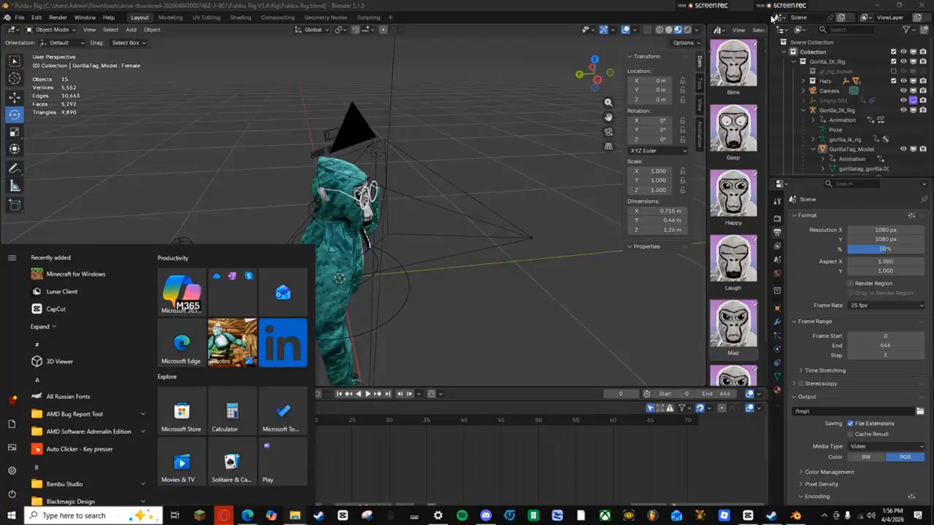
pyautogui.moveTo(294, 515)
pyautogui.click(364, 493)
pyautogui.scroll(5, 514, 292)
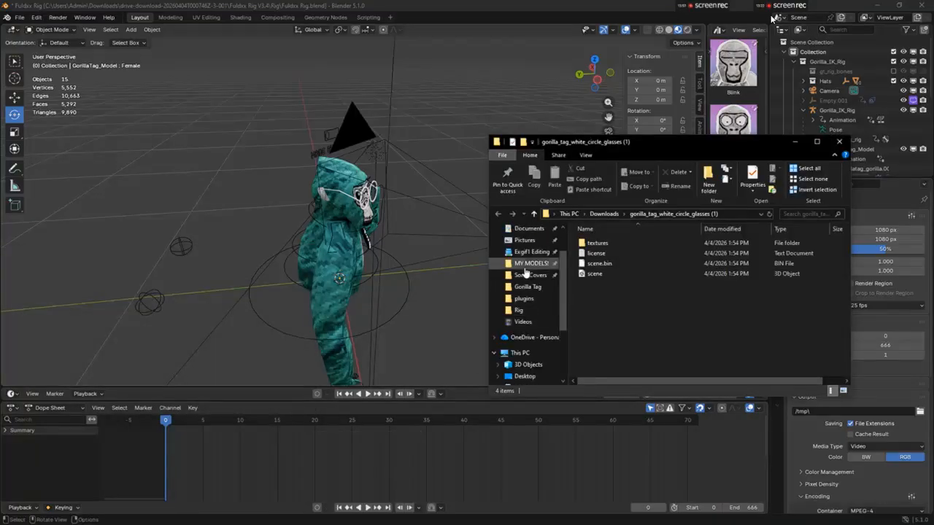
pyautogui.click(524, 236)
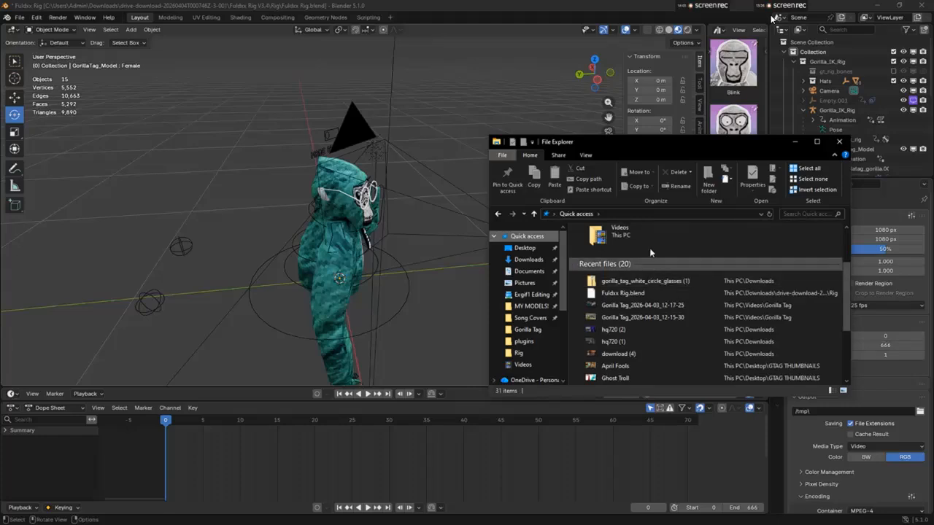
pyautogui.scroll(5, 656, 262)
pyautogui.scroll(-5, 627, 321)
pyautogui.scroll(-4, 628, 321)
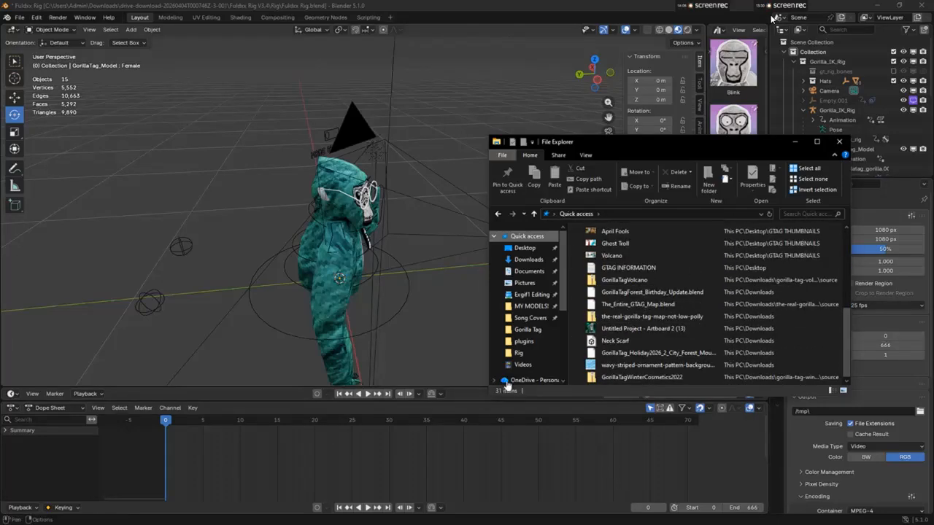
# - View the gorilla from the front, switch to Discord and open another server from the server list
pyautogui.click(476, 343)
pyautogui.moveTo(592, 81); pyautogui.dragTo(521, 92)
pyautogui.click(590, 81)
pyautogui.press('super')
pyautogui.press('super')
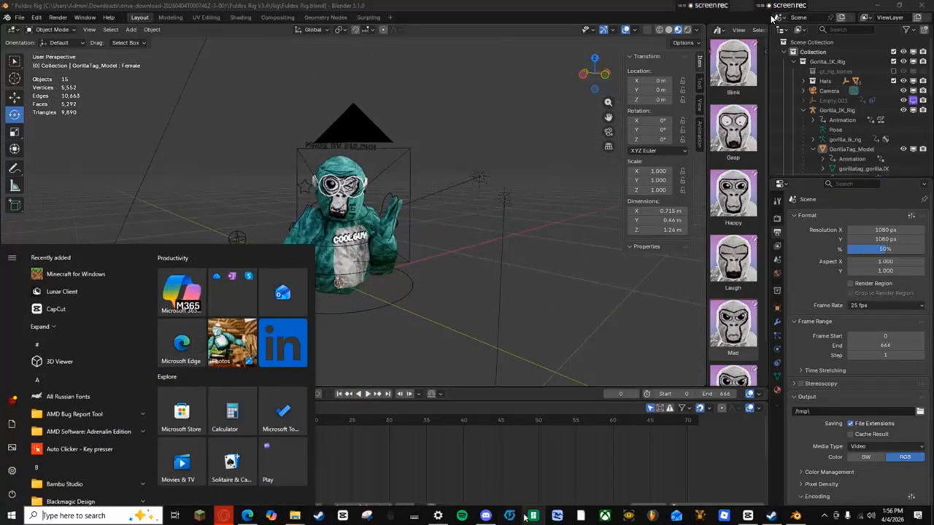
pyautogui.click(486, 516)
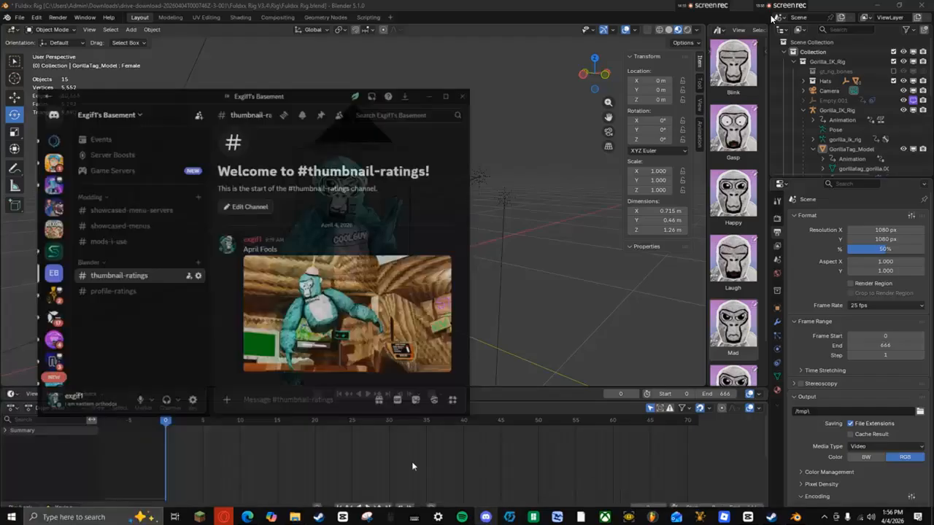
pyautogui.moveTo(266, 56); pyautogui.dragTo(488, 57)
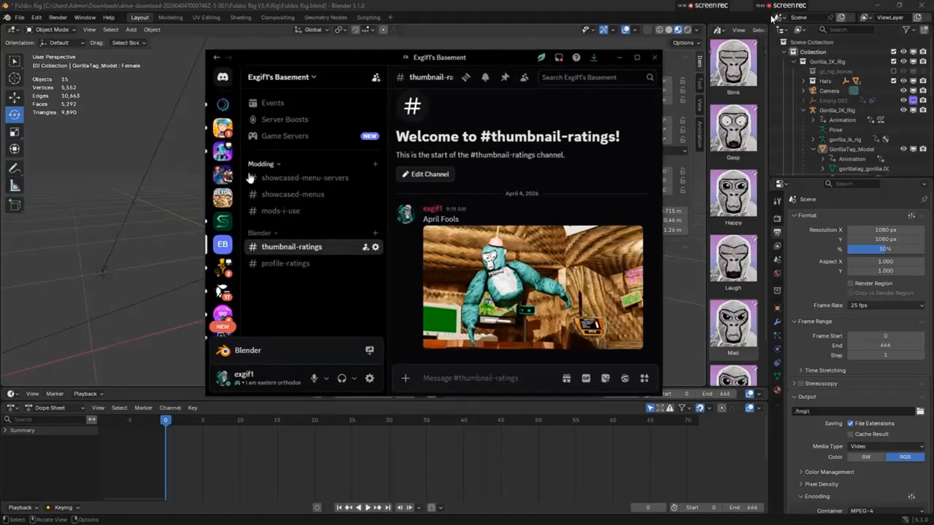
pyautogui.click(222, 153)
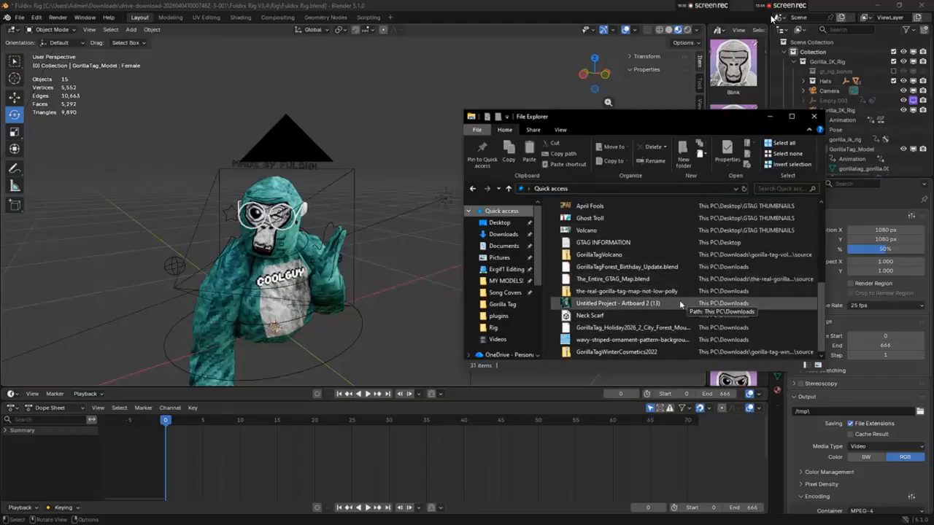
# - Browse the Downloads folder in File Explorer for a cosmetic model to add, and return to the Blender scene
pyautogui.scroll(5, 677, 292)
pyautogui.doubleClick(695, 237)
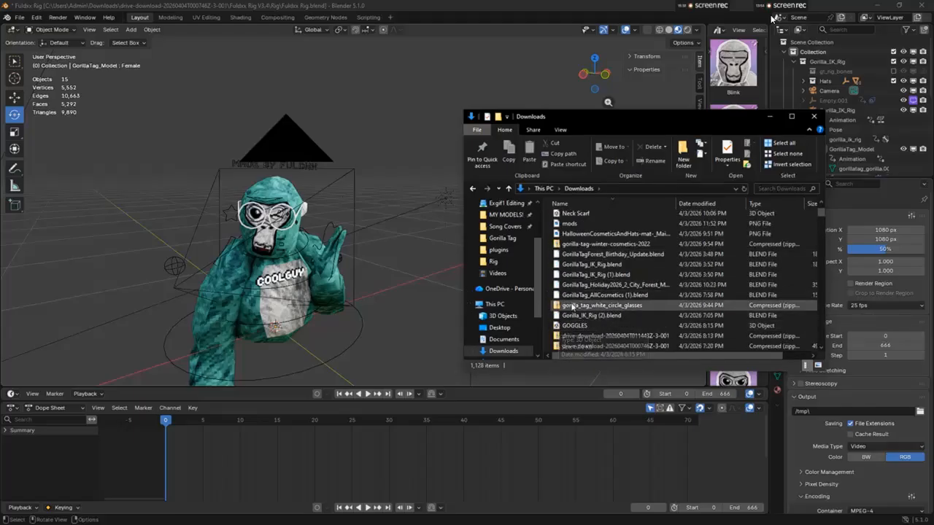
pyautogui.scroll(-1, 568, 328)
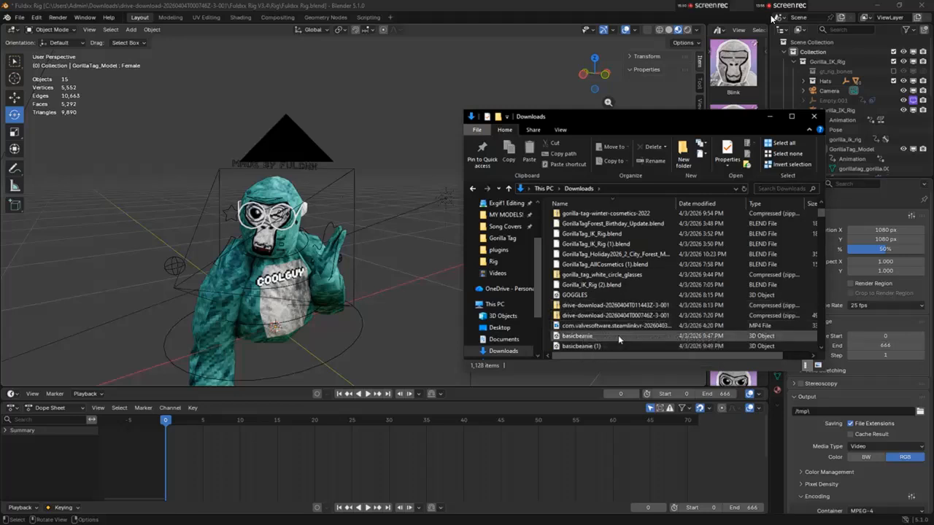
pyautogui.scroll(4, 566, 310)
pyautogui.moveTo(555, 295); pyautogui.dragTo(422, 279)
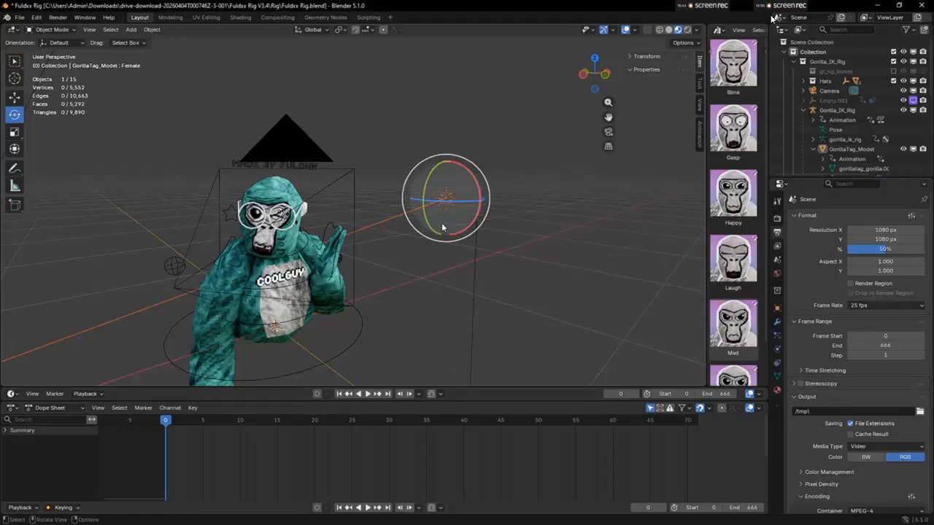
pyautogui.scroll(-5, 435, 246)
pyautogui.scroll(-2, 421, 271)
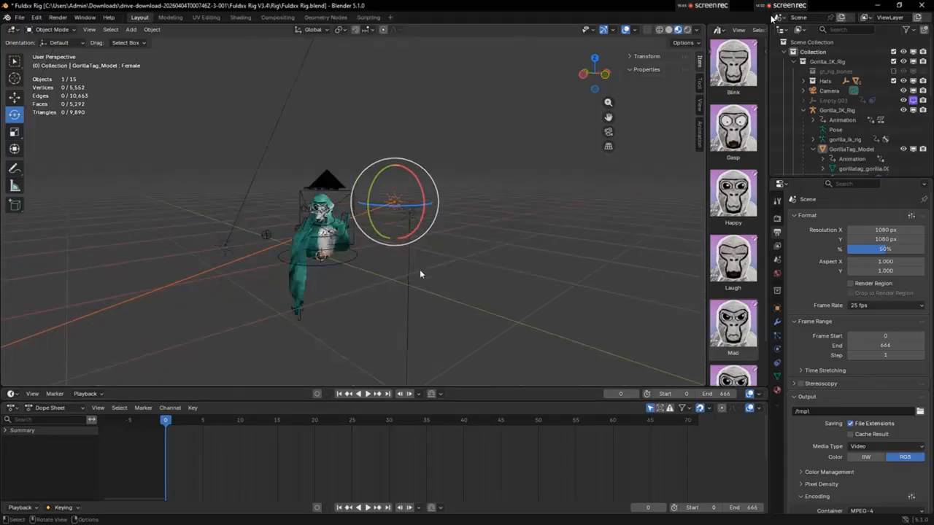
pyautogui.scroll(6, 419, 272)
# - Import Neck Scarf.fbx from File Explorer's recent files into the Blender scene with the default FBX options
pyautogui.press('super')
pyautogui.moveTo(295, 516)
pyautogui.click(379, 467)
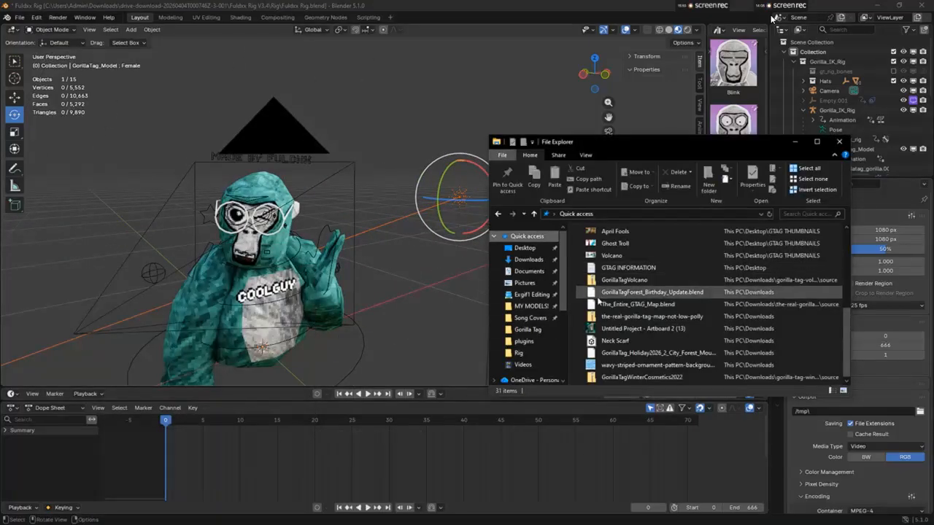
pyautogui.click(603, 340)
pyautogui.moveTo(430, 319); pyautogui.dragTo(432, 321)
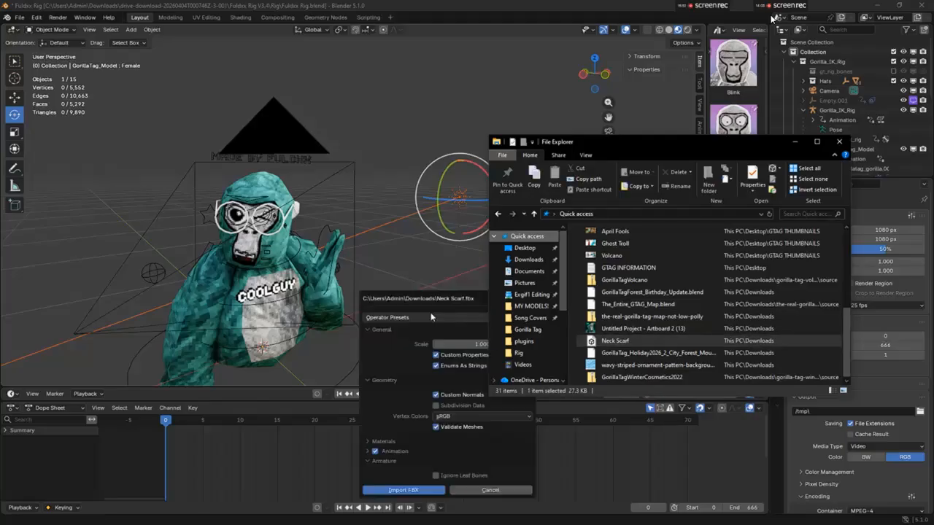
pyautogui.click(403, 493)
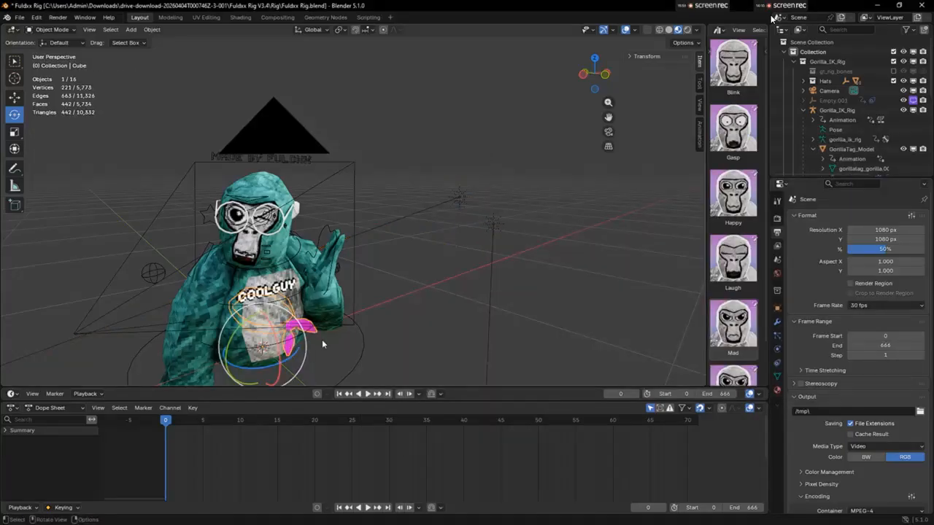
# - Move the imported neck scarf out of the gorilla's body into the open space beside its raised hand
pyautogui.click(13, 95)
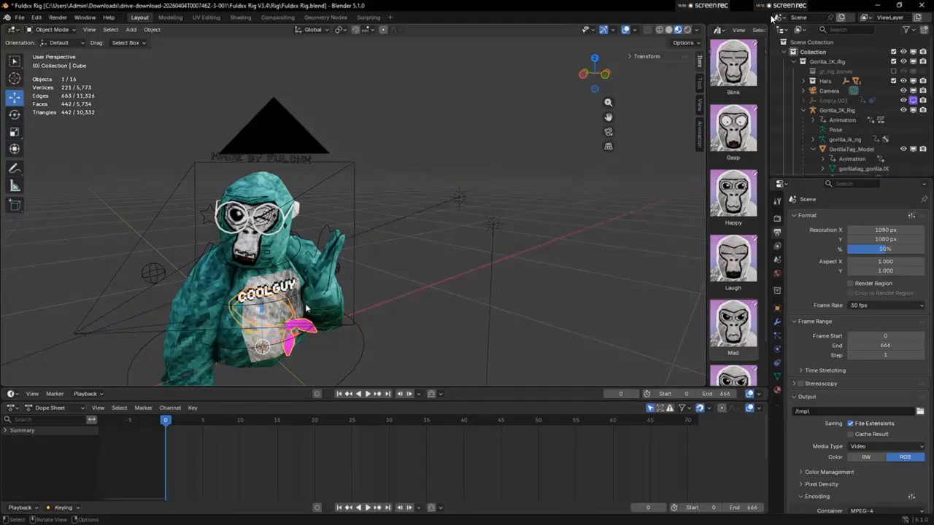
pyautogui.moveTo(259, 313); pyautogui.dragTo(261, 106)
pyautogui.moveTo(295, 146); pyautogui.dragTo(443, 169)
pyautogui.moveTo(370, 148); pyautogui.dragTo(439, 131)
pyautogui.moveTo(431, 89); pyautogui.dragTo(423, 261)
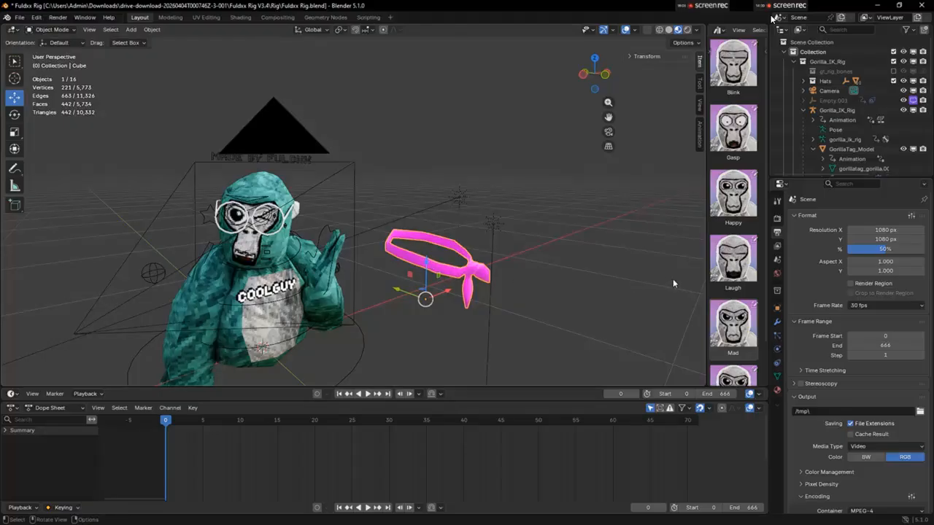
# - Replace the missing Base Color texture of the scarf's hatlas material with hatlas (1).webp from the Downloads folder
pyautogui.click(777, 390)
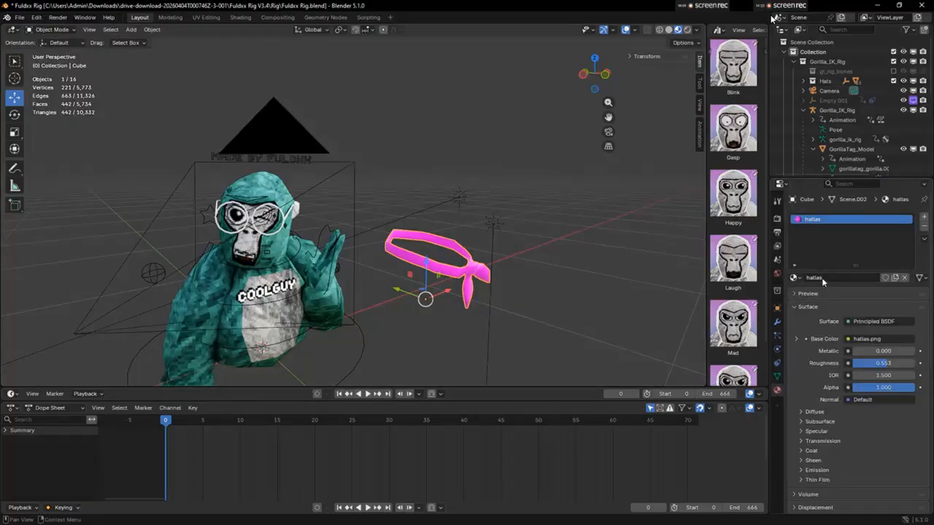
pyautogui.click(798, 339)
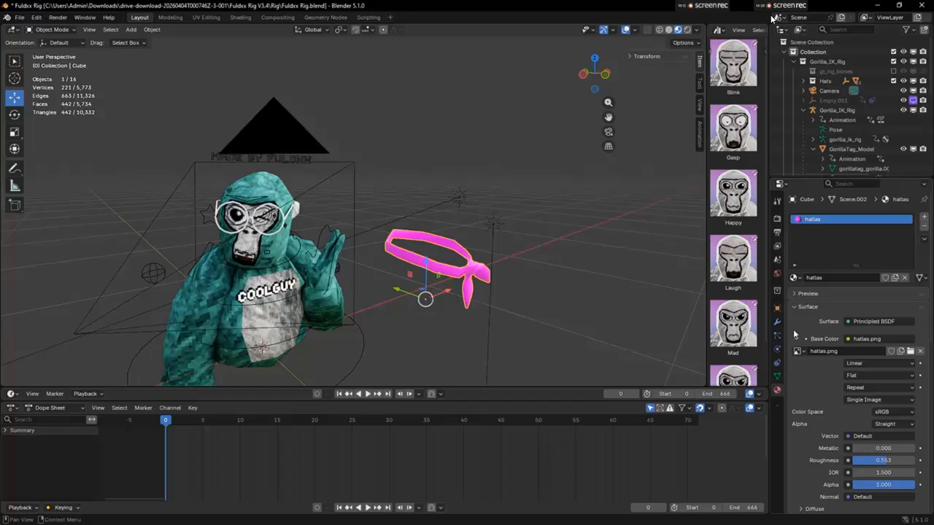
pyautogui.click(909, 352)
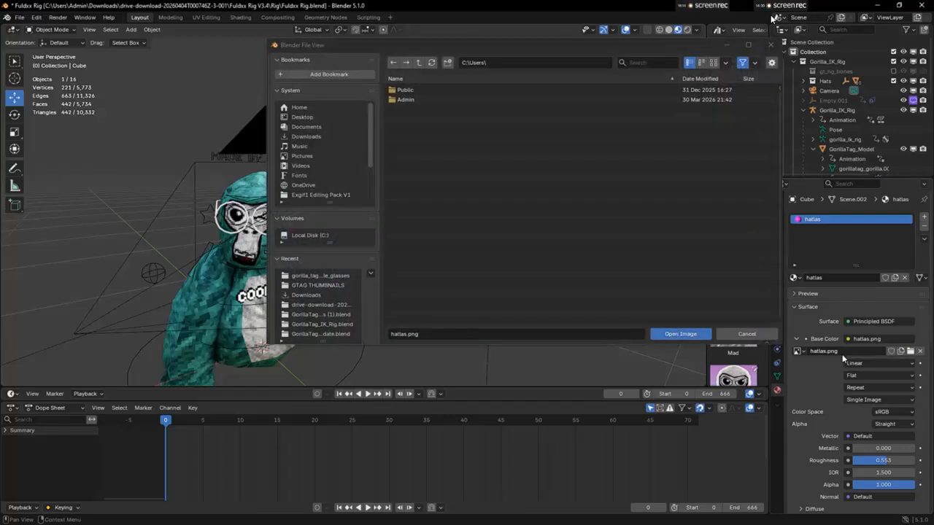
pyautogui.click(317, 136)
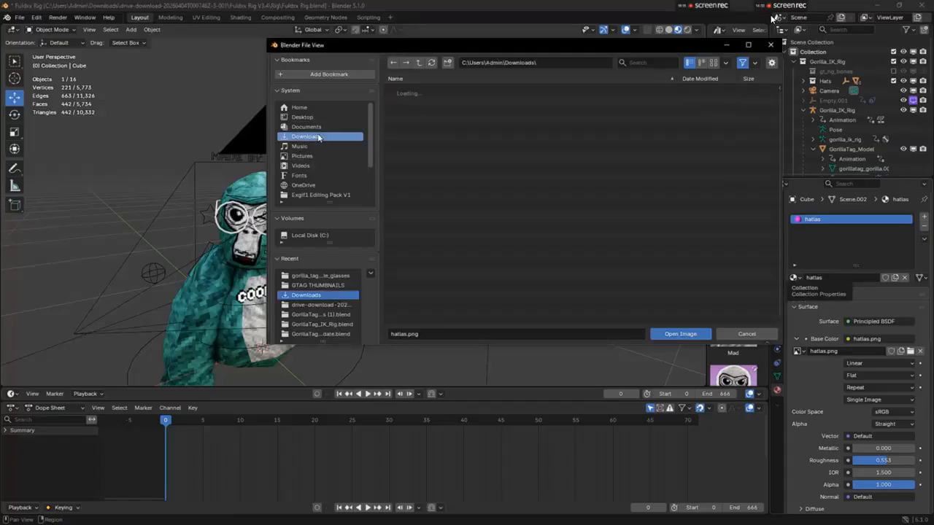
pyautogui.click(642, 64)
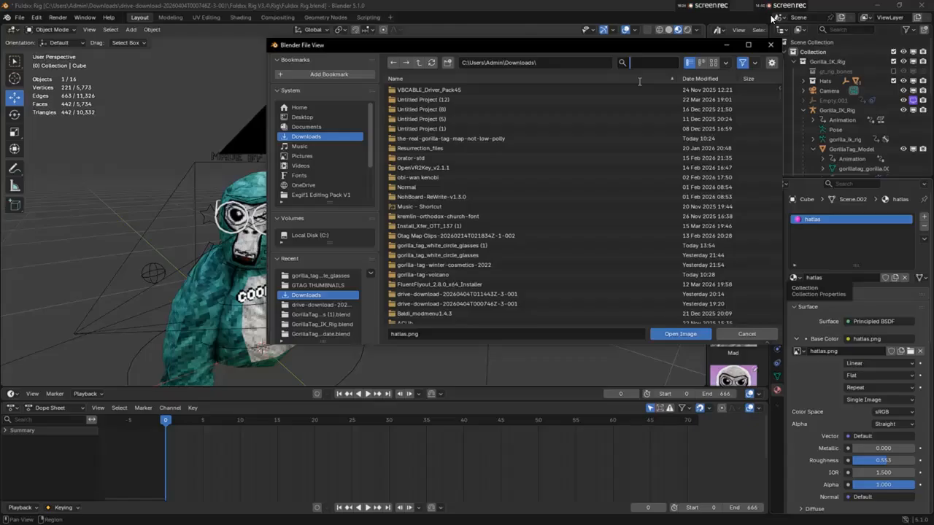
pyautogui.write('hatl')
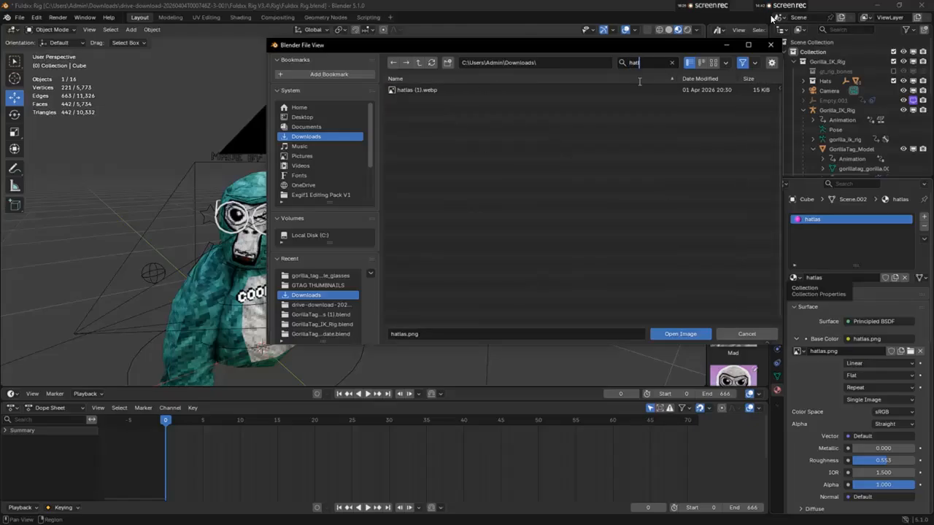
pyautogui.click(652, 89)
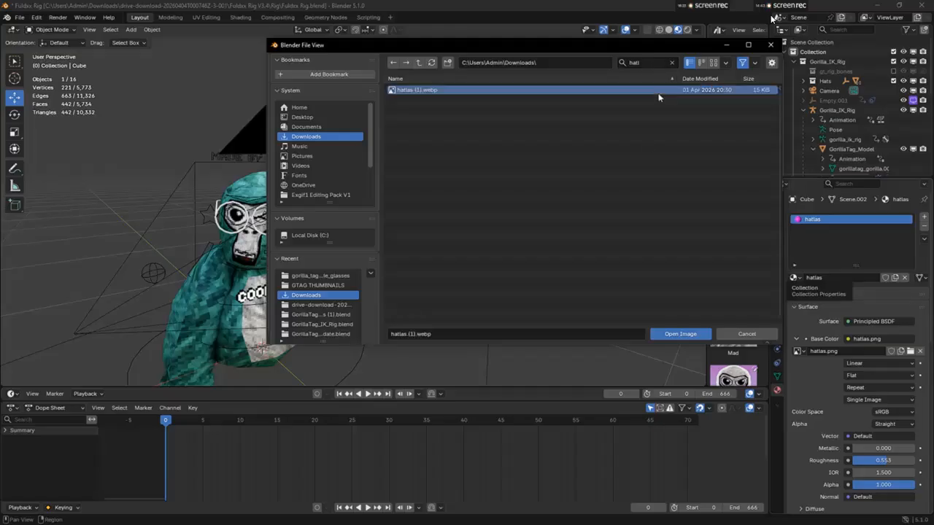
pyautogui.click(680, 333)
# - Rotate the neck scarf about -74.8° around the global Z axis and move it about 0.748 m along global Y
pyautogui.click(14, 114)
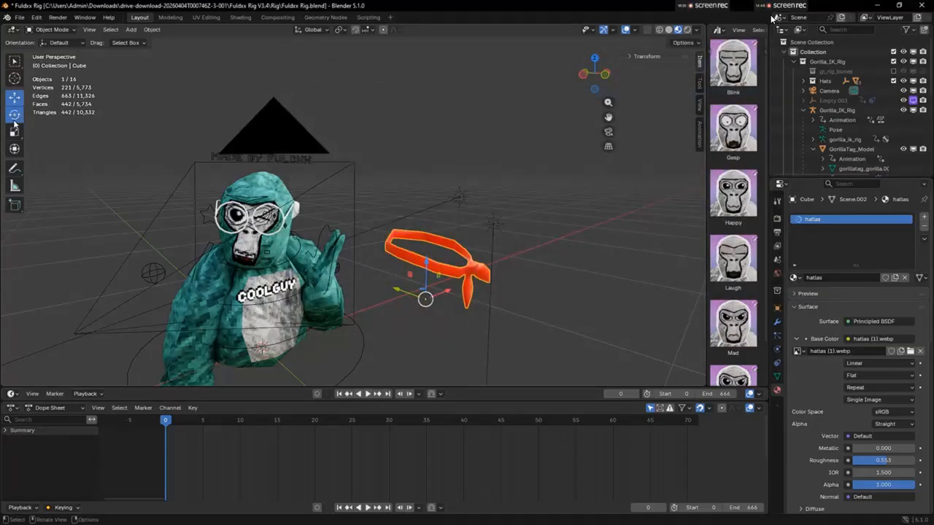
pyautogui.moveTo(420, 318); pyautogui.dragTo(387, 315)
pyautogui.click(15, 97)
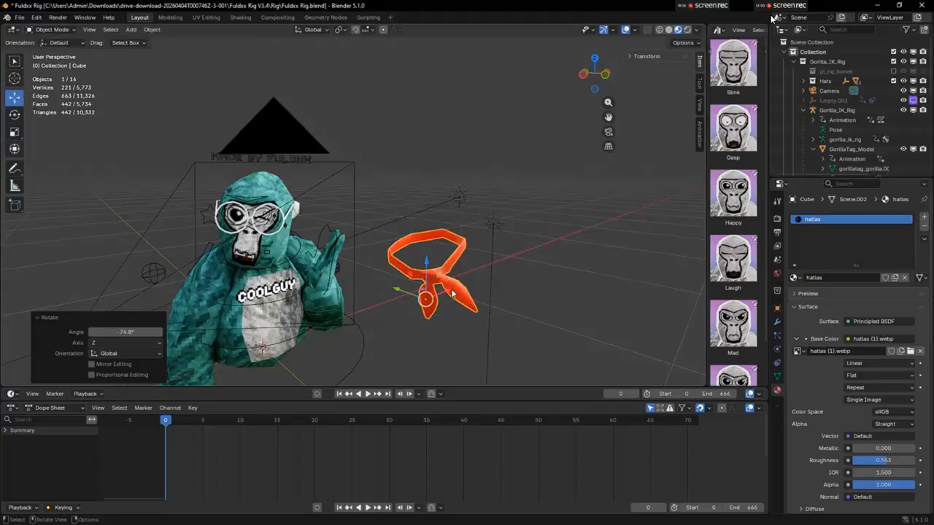
pyautogui.moveTo(411, 294); pyautogui.dragTo(584, 125)
# - From the camera view, move the neck scarf from beside the gorilla's hand onto the front of its neck
pyautogui.click(608, 131)
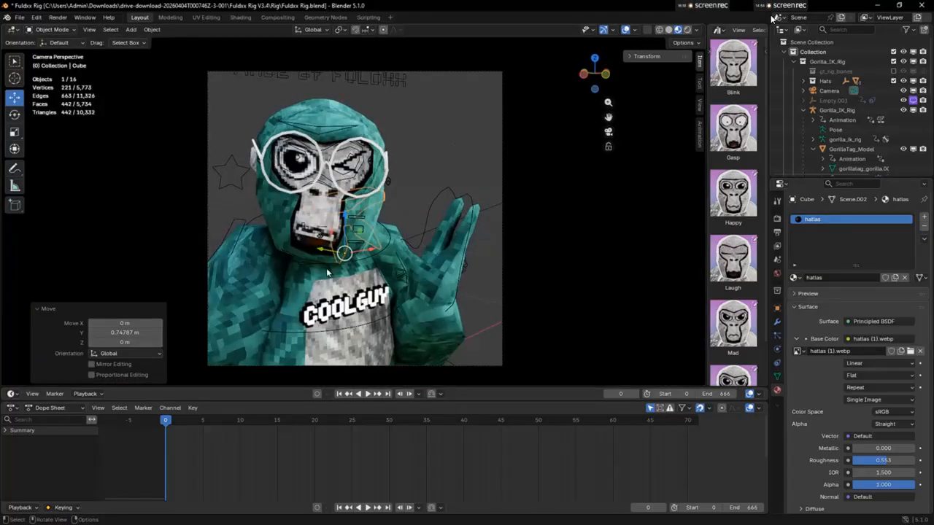
pyautogui.moveTo(316, 255); pyautogui.dragTo(383, 337)
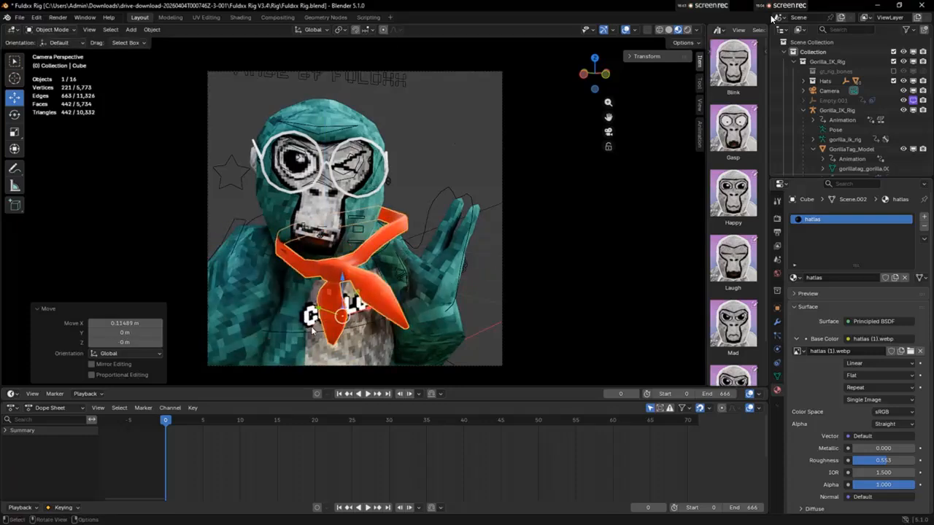
pyautogui.moveTo(322, 310); pyautogui.dragTo(300, 303)
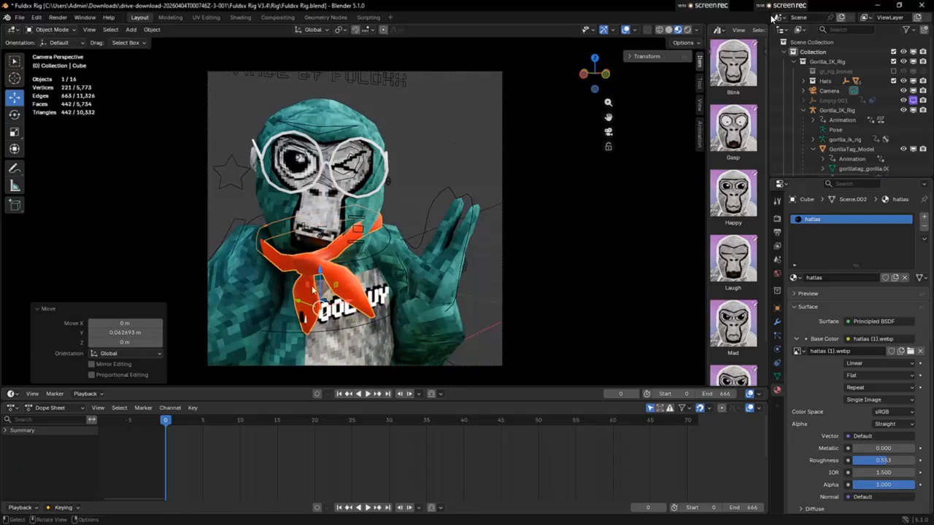
# - Tilt the scarf about 14° around the global Y axis and adjust its rotation and position until it wraps under the gorilla's chin
pyautogui.click(14, 115)
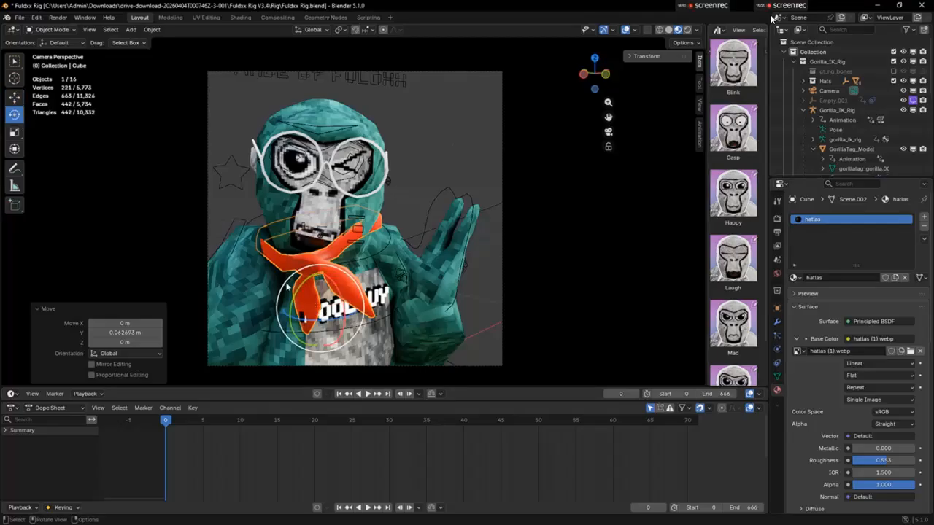
pyautogui.moveTo(299, 286)
pyautogui.mouseDown()
pyautogui.moveTo(308, 282)
pyautogui.moveTo(301, 289)
pyautogui.mouseUp()
pyautogui.click(16, 99)
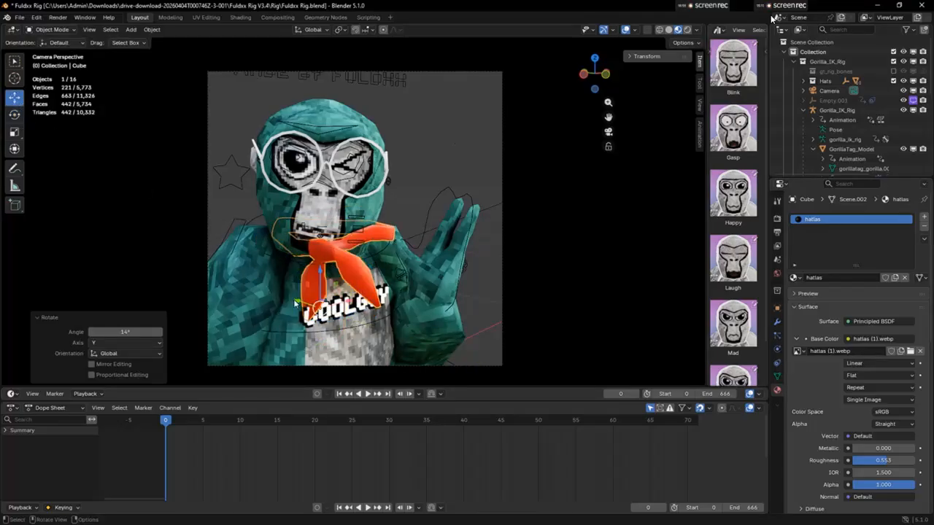
pyautogui.click(14, 114)
pyautogui.moveTo(309, 320); pyautogui.dragTo(325, 321)
pyautogui.click(14, 96)
pyautogui.moveTo(321, 273); pyautogui.dragTo(290, 324)
pyautogui.click(548, 185)
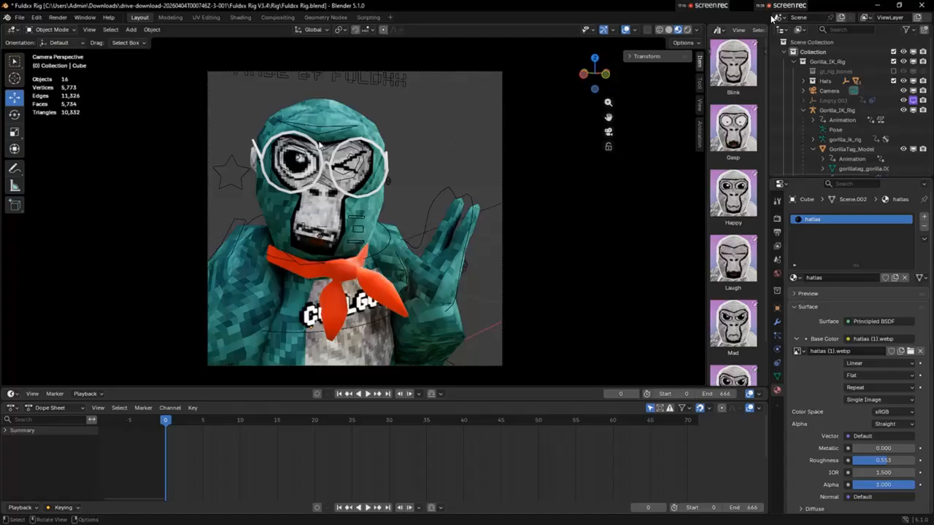
# - Review the render engine choices and the Cycles render device options in Preferences, leaving OptiX selected
pyautogui.click(777, 218)
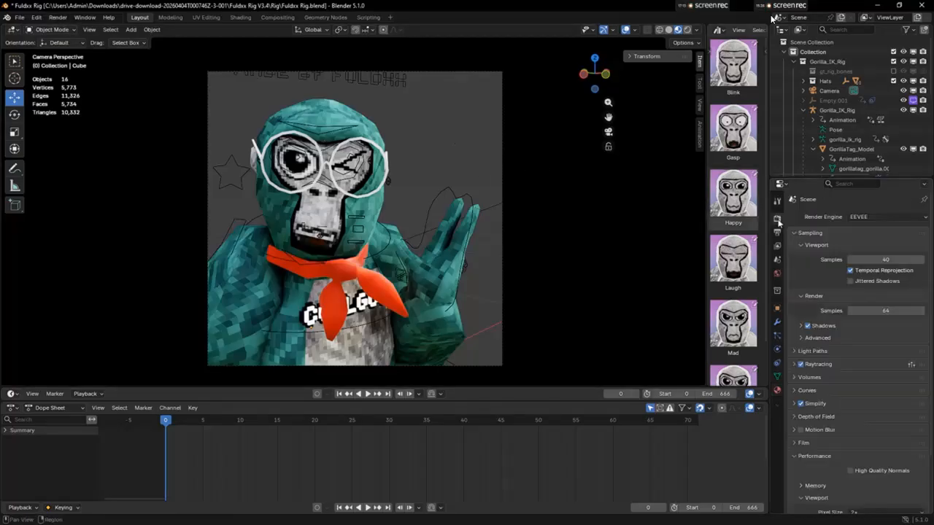
pyautogui.click(885, 217)
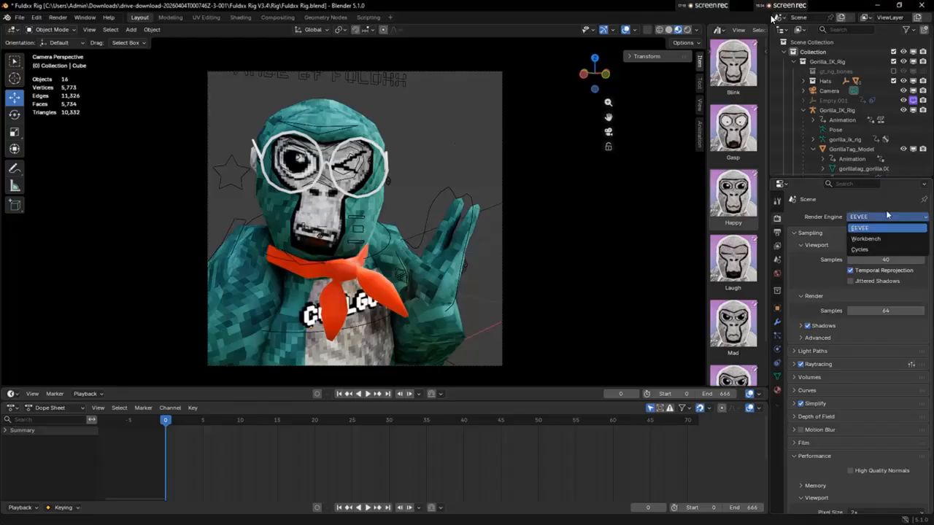
pyautogui.click(34, 18)
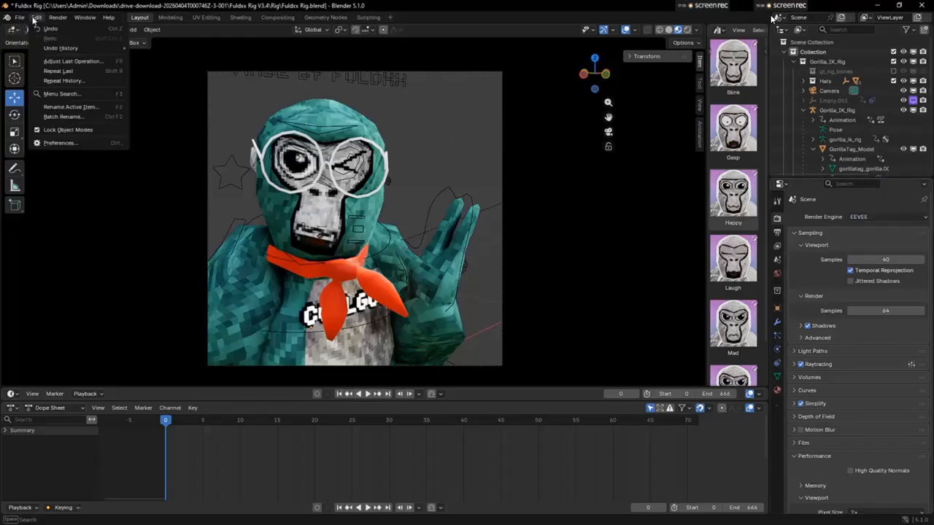
pyautogui.click(53, 143)
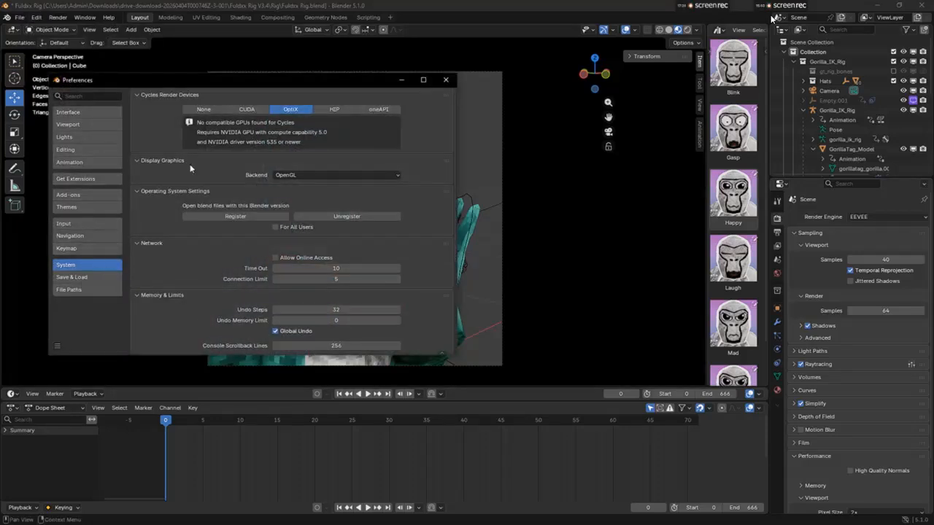
pyautogui.click(217, 111)
pyautogui.click(292, 110)
pyautogui.click(444, 80)
pyautogui.click(888, 217)
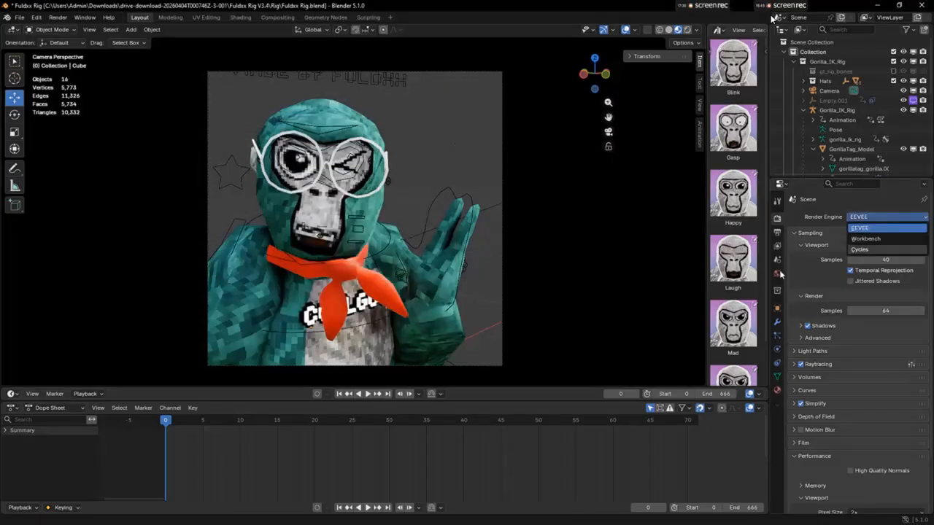
pyautogui.click(777, 389)
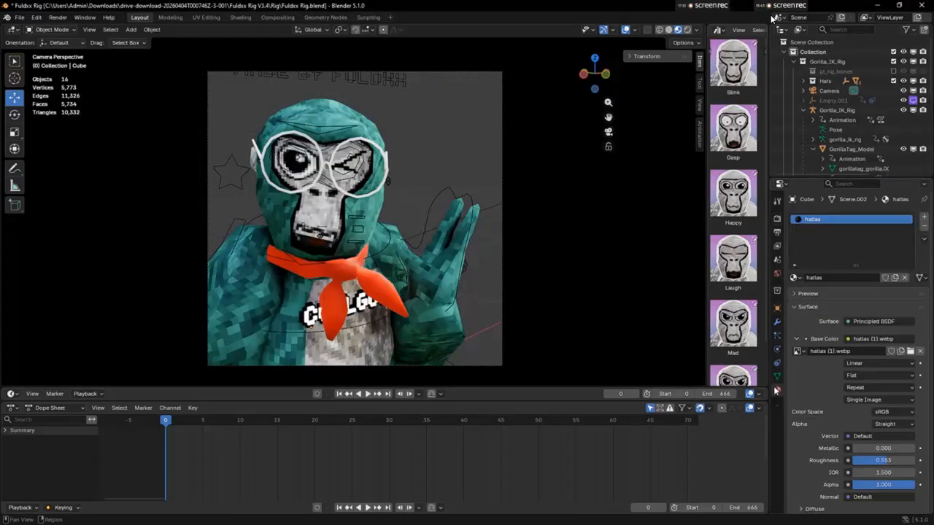
pyautogui.scroll(-6, 810, 364)
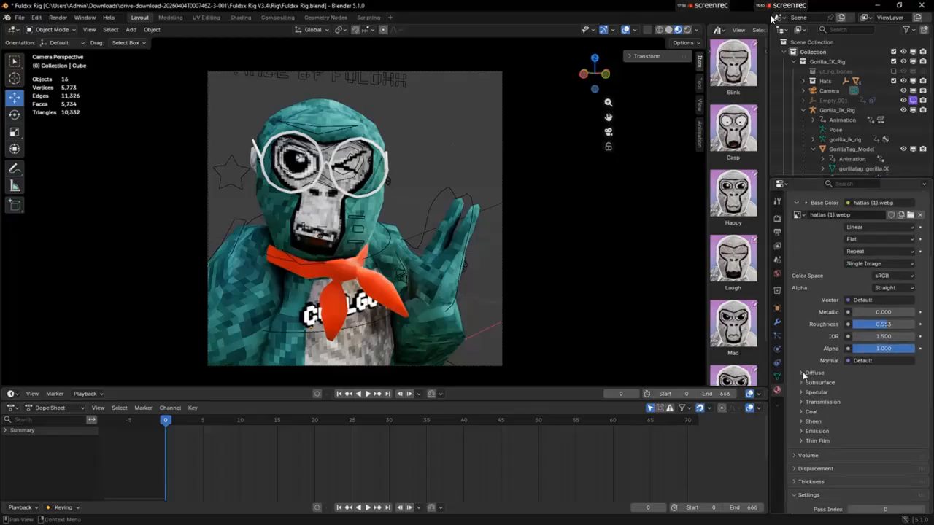
pyautogui.scroll(-5, 804, 401)
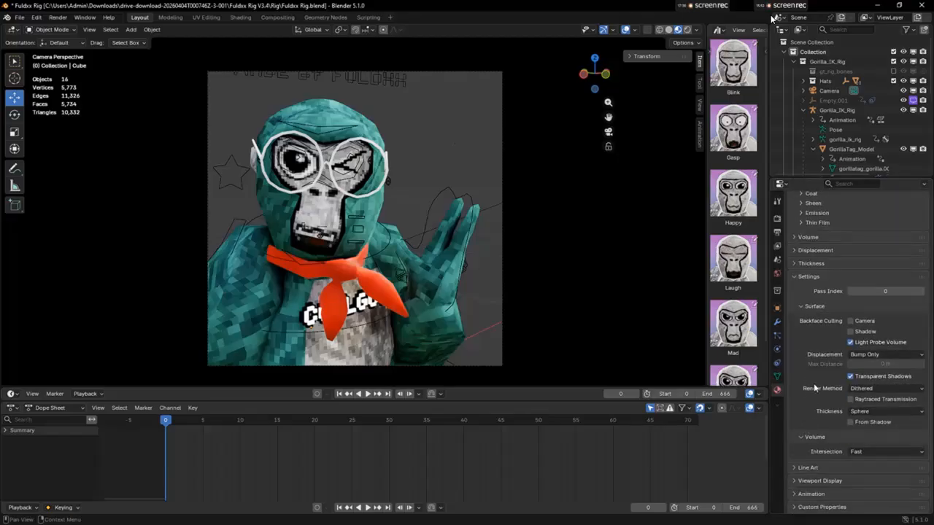
pyautogui.scroll(9, 818, 386)
# - Set the scene's render engine to Cycles
pyautogui.click(778, 219)
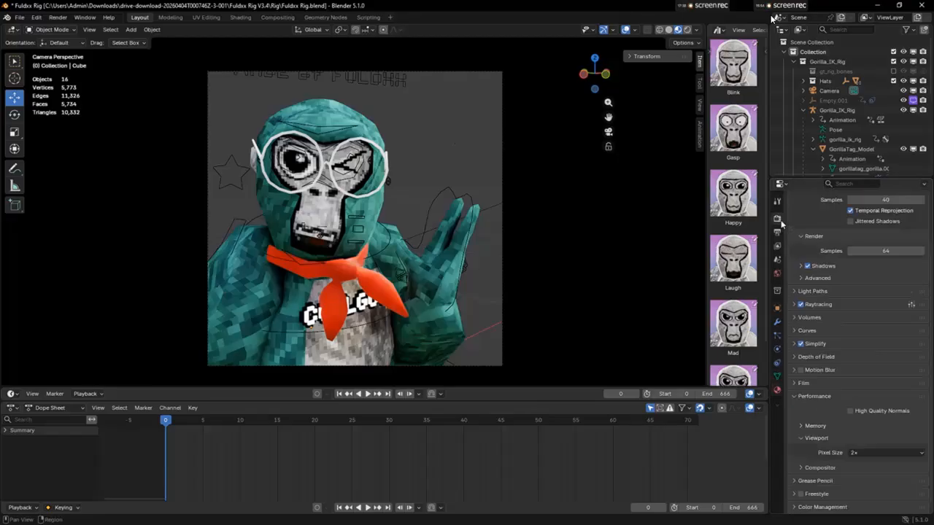
pyautogui.scroll(2, 888, 213)
pyautogui.click(880, 218)
pyautogui.click(907, 222)
pyautogui.click(908, 222)
pyautogui.click(874, 249)
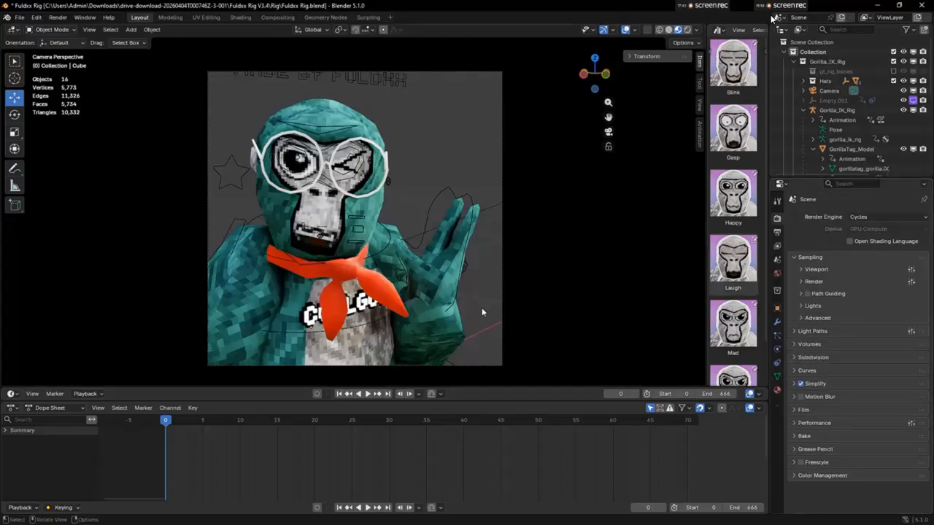
pyautogui.click(875, 218)
pyautogui.click(866, 228)
pyautogui.click(874, 217)
pyautogui.click(885, 249)
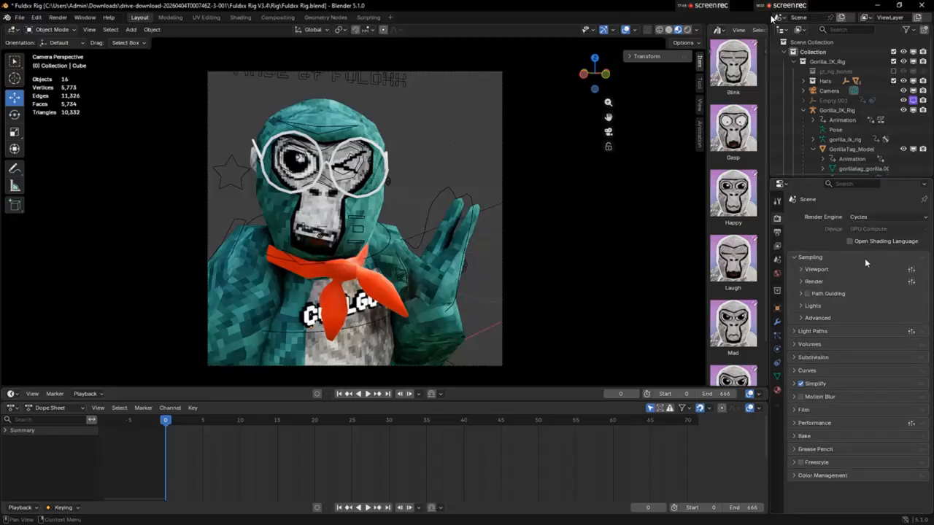
# - Examine the scene's output settings, from resolution and frame range to video encoding
pyautogui.click(795, 332)
pyautogui.click(795, 331)
pyautogui.click(777, 232)
pyautogui.scroll(-5, 850, 285)
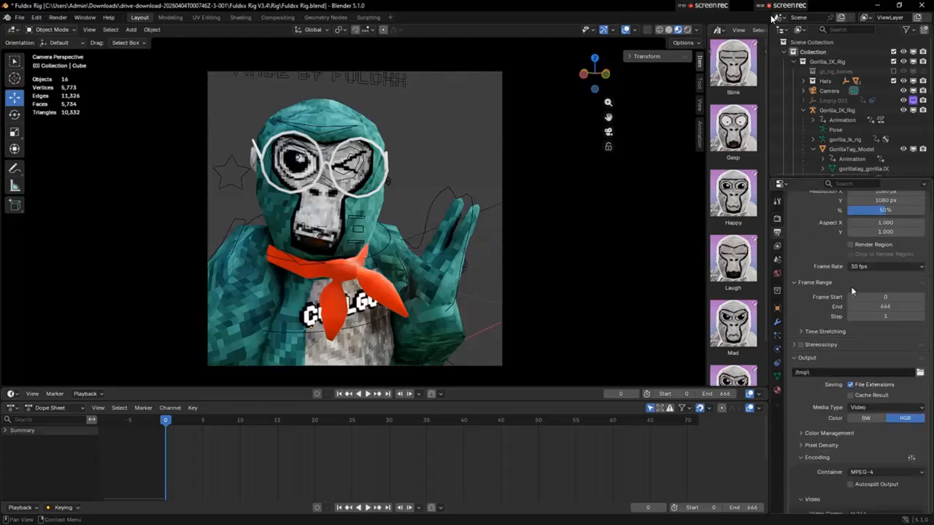
pyautogui.scroll(-3, 837, 281)
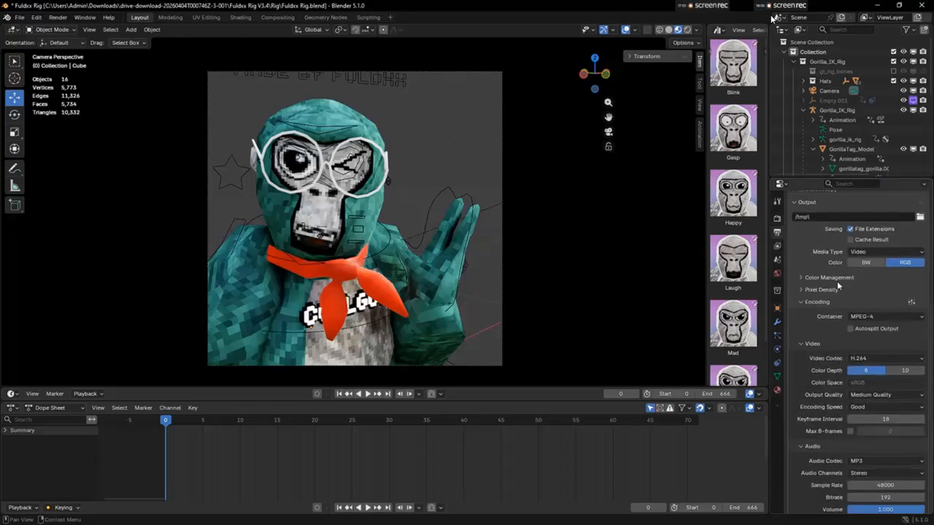
# - Examine the Cycles render settings for light paths, volumes, subdivision, curves and simplify
pyautogui.click(777, 218)
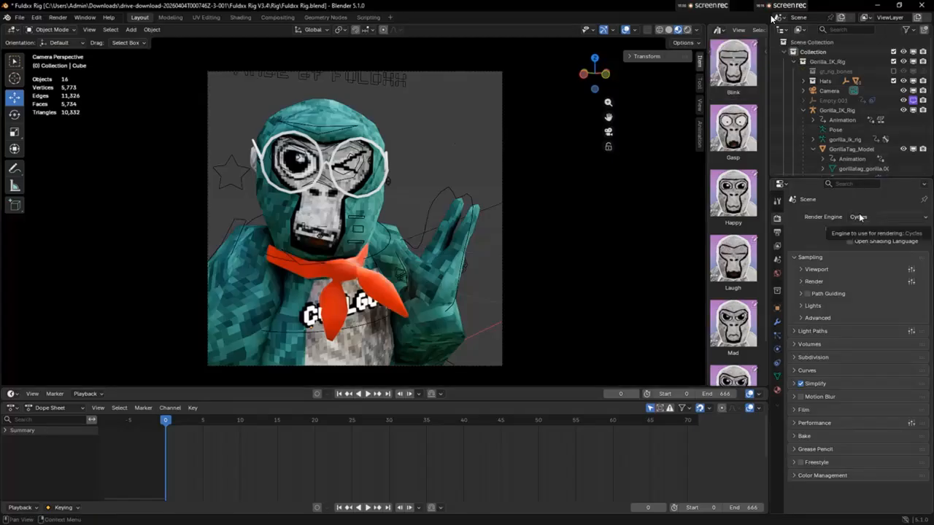
pyautogui.click(812, 330)
pyautogui.scroll(-4, 795, 334)
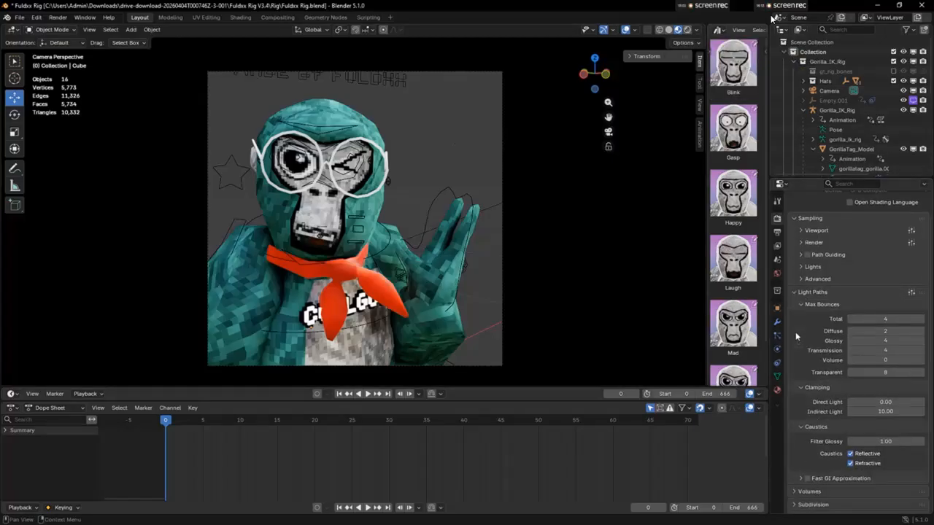
pyautogui.scroll(-1, 791, 335)
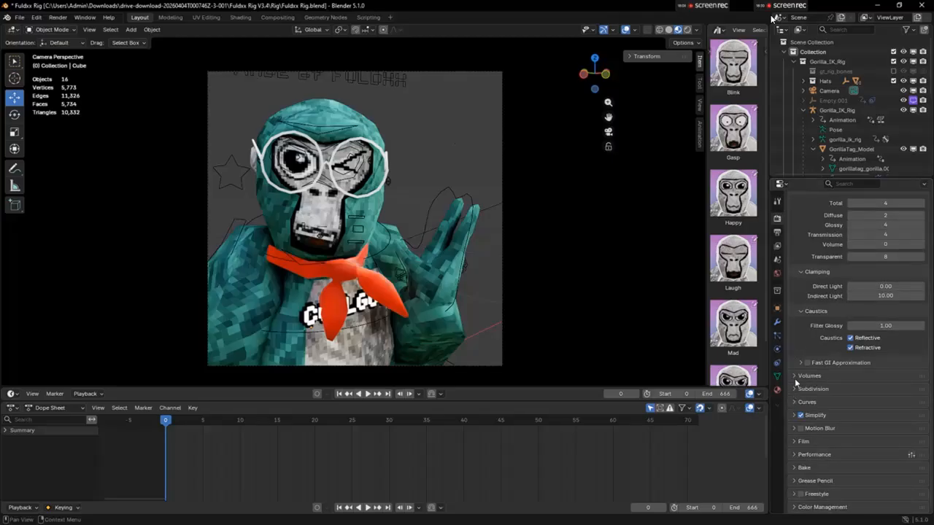
pyautogui.click(795, 377)
pyautogui.click(795, 389)
pyautogui.scroll(-2, 795, 389)
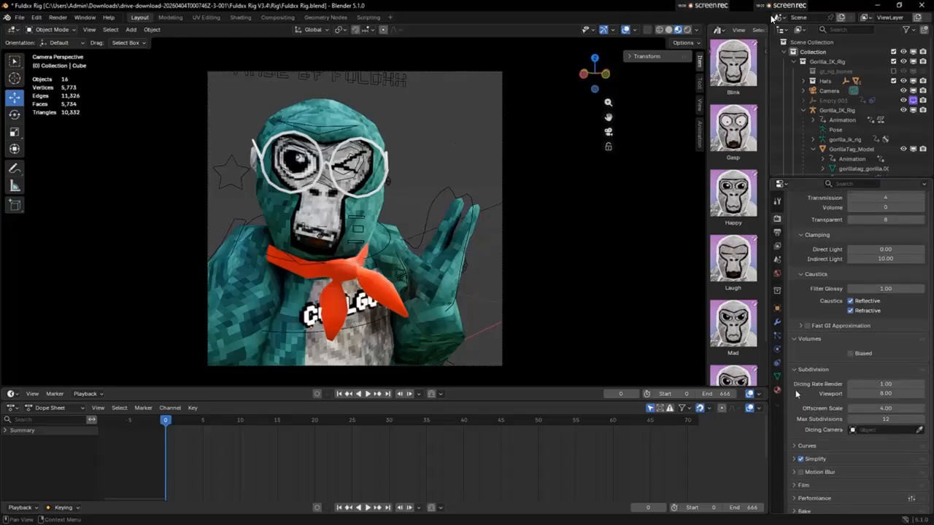
pyautogui.click(799, 407)
pyautogui.scroll(-2, 798, 405)
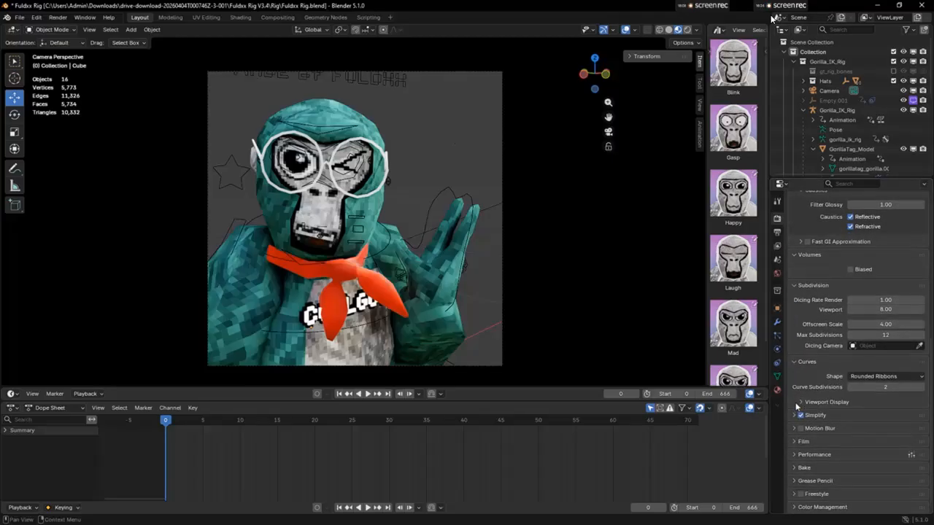
pyautogui.click(795, 416)
pyautogui.scroll(-5, 792, 418)
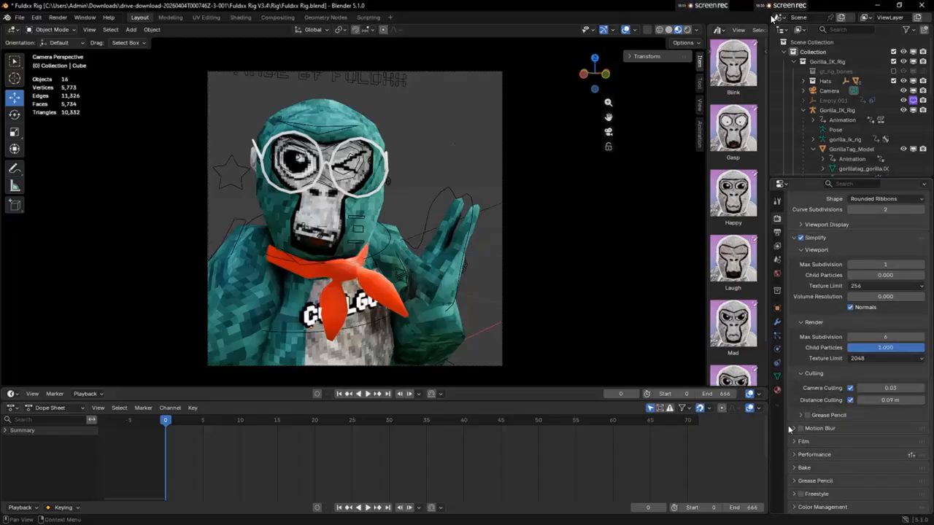
# - Examine the render settings for motion blur, film, performance, bake and grease pencil
pyautogui.click(792, 428)
pyautogui.scroll(-2, 792, 426)
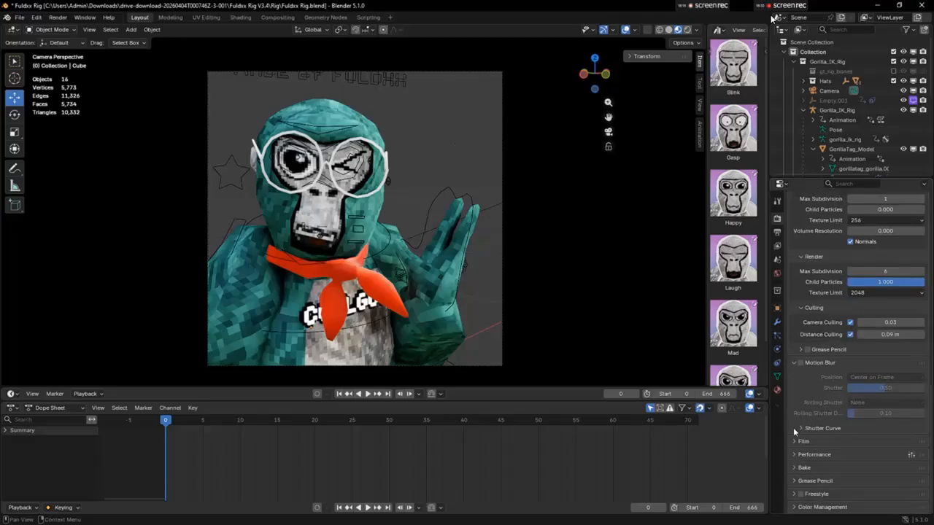
pyautogui.click(793, 442)
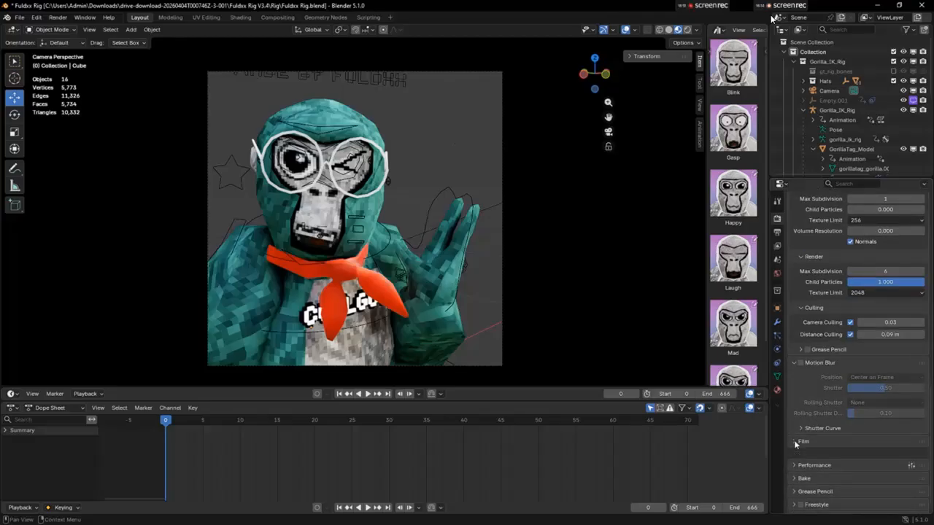
pyautogui.scroll(-1, 794, 442)
pyautogui.scroll(-2, 794, 445)
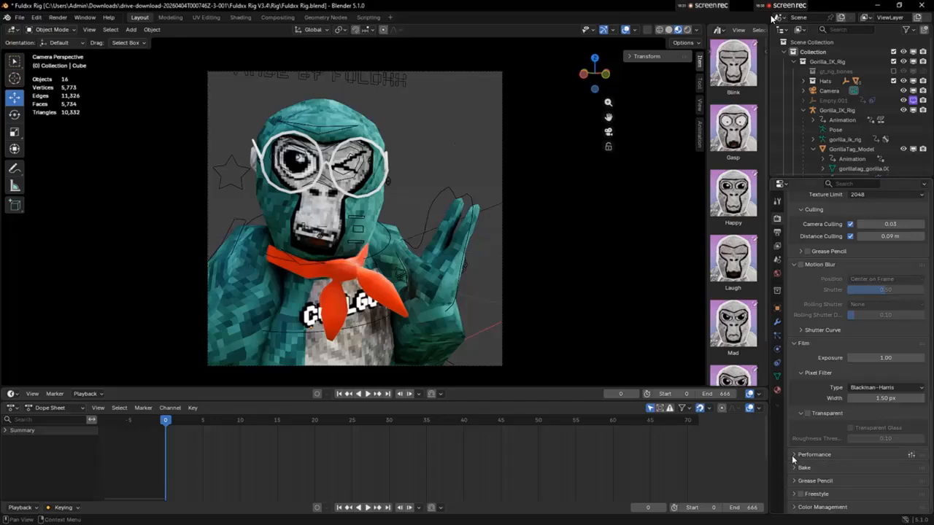
pyautogui.click(792, 455)
pyautogui.scroll(-5, 794, 455)
pyautogui.click(793, 467)
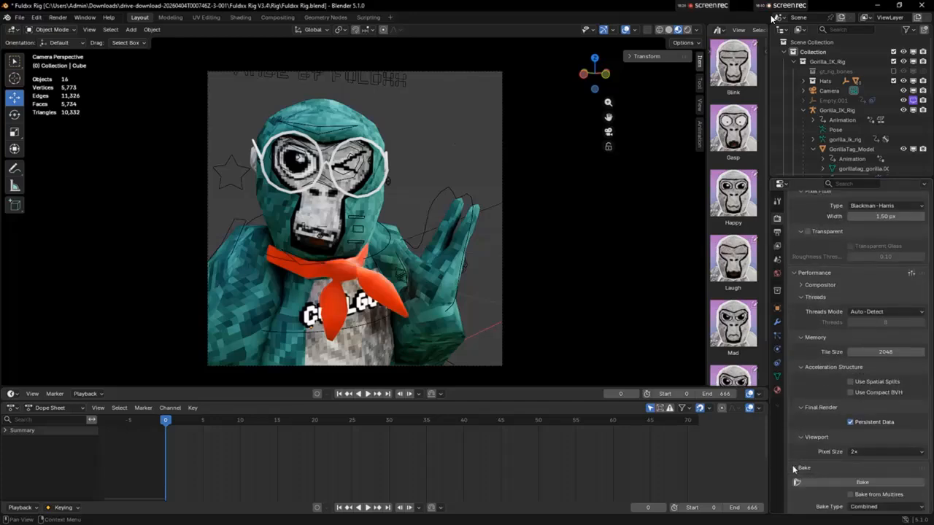
pyautogui.scroll(-6, 803, 459)
pyautogui.scroll(-1, 803, 460)
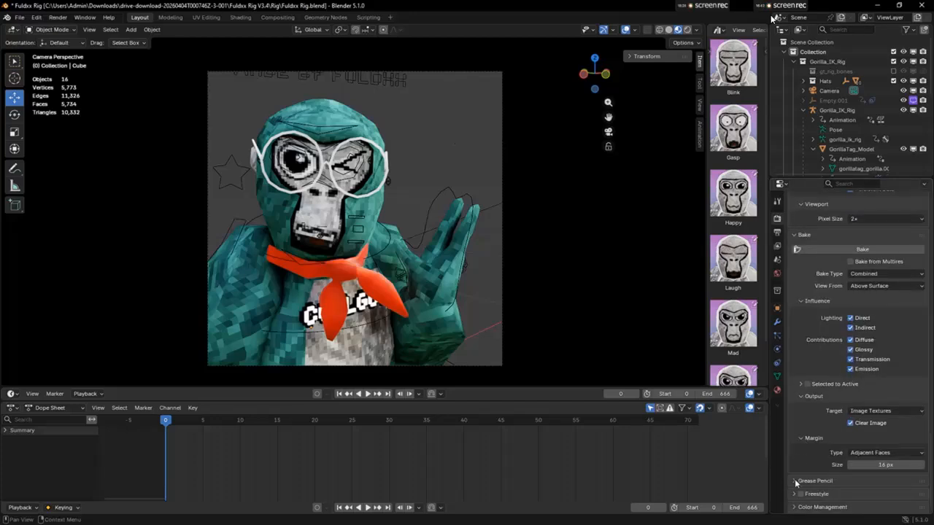
pyautogui.click(796, 481)
pyautogui.scroll(-1, 795, 481)
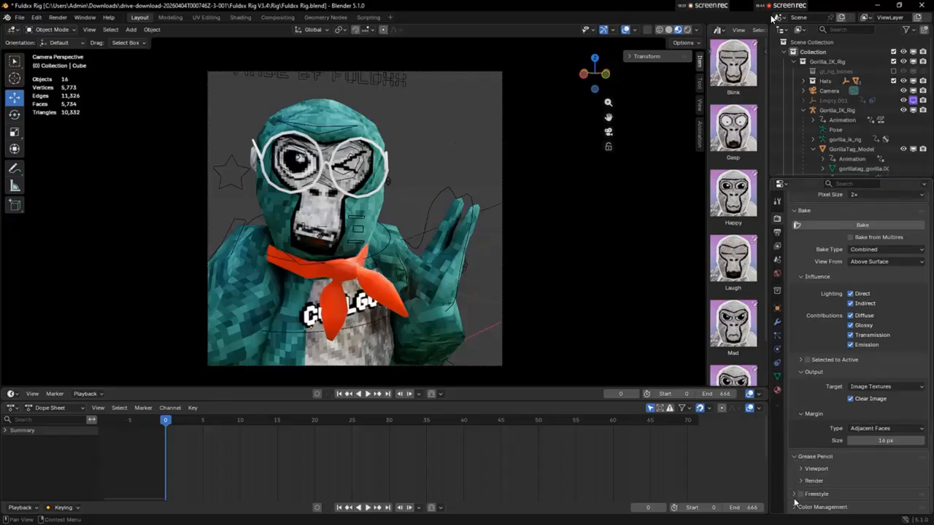
pyautogui.scroll(-1, 795, 492)
# - Examine the scarf's material, mesh data and physics properties along with the scene's view layer and output settings
pyautogui.click(777, 390)
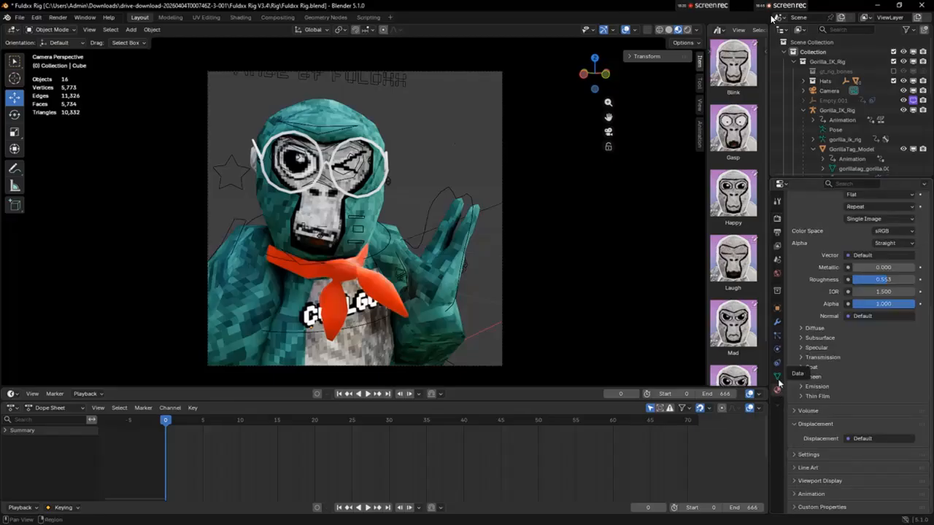
pyautogui.click(777, 377)
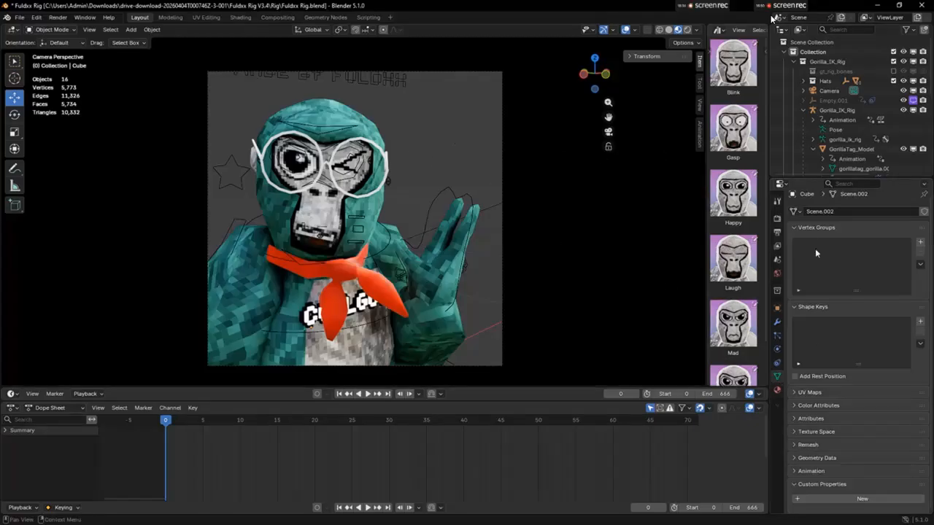
pyautogui.click(776, 363)
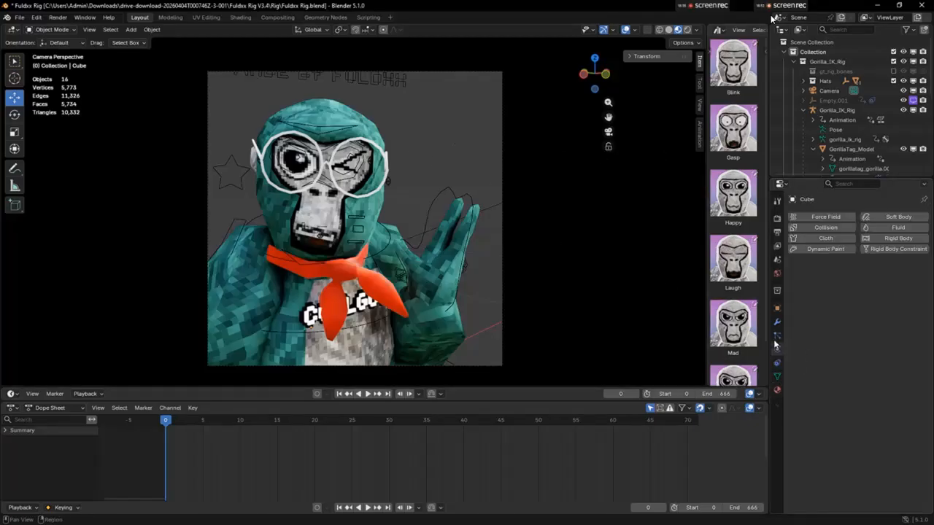
pyautogui.click(776, 233)
pyautogui.click(776, 245)
pyautogui.scroll(-10, 802, 313)
pyautogui.click(776, 232)
pyautogui.scroll(-10, 814, 297)
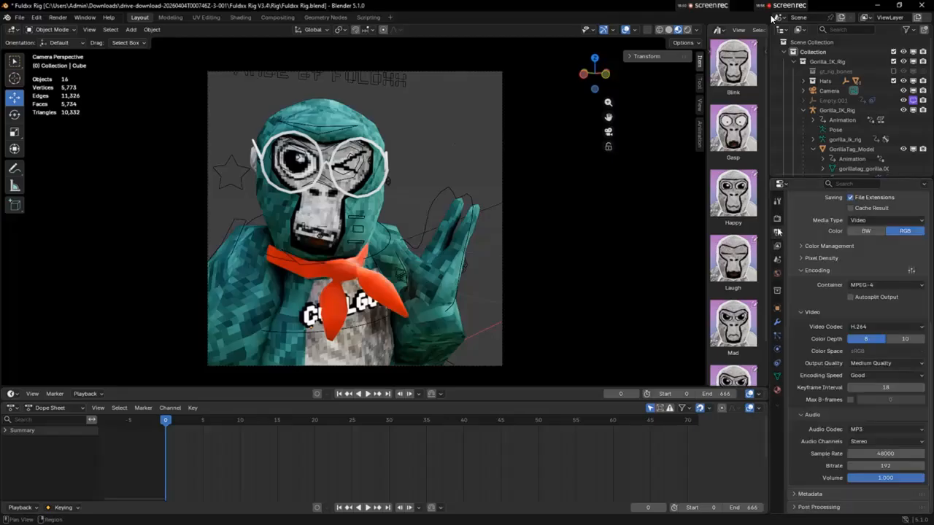
# - Examine the Cycles sampling settings for the viewport, render, lights and advanced options
pyautogui.scroll(10, 814, 306)
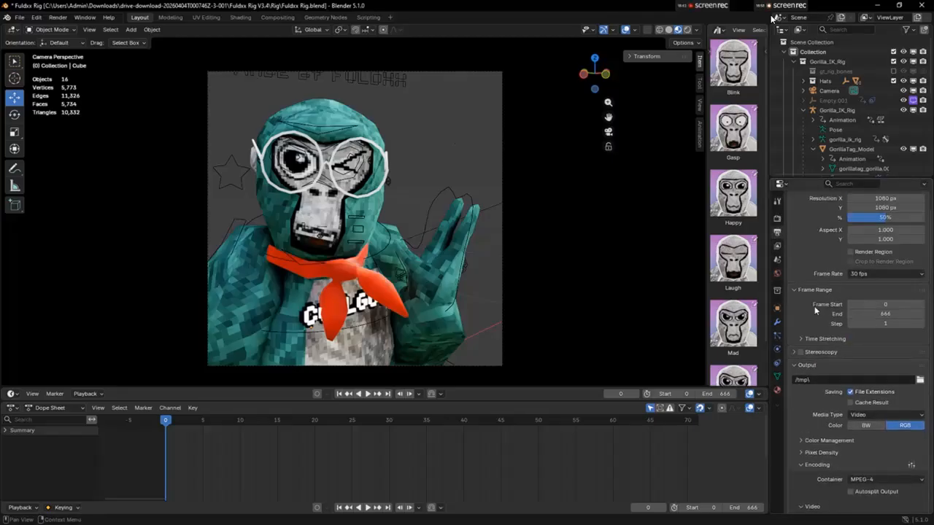
pyautogui.click(776, 217)
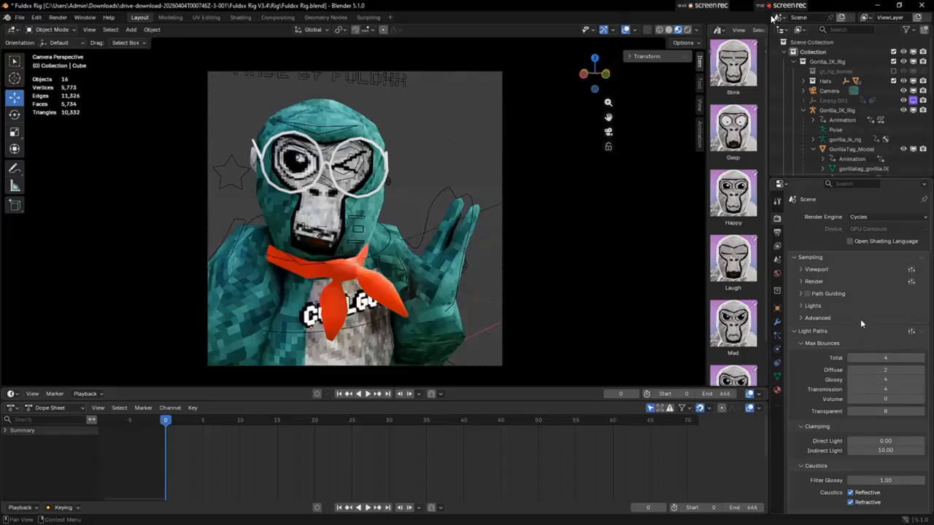
pyautogui.click(795, 332)
pyautogui.click(800, 319)
pyautogui.click(800, 306)
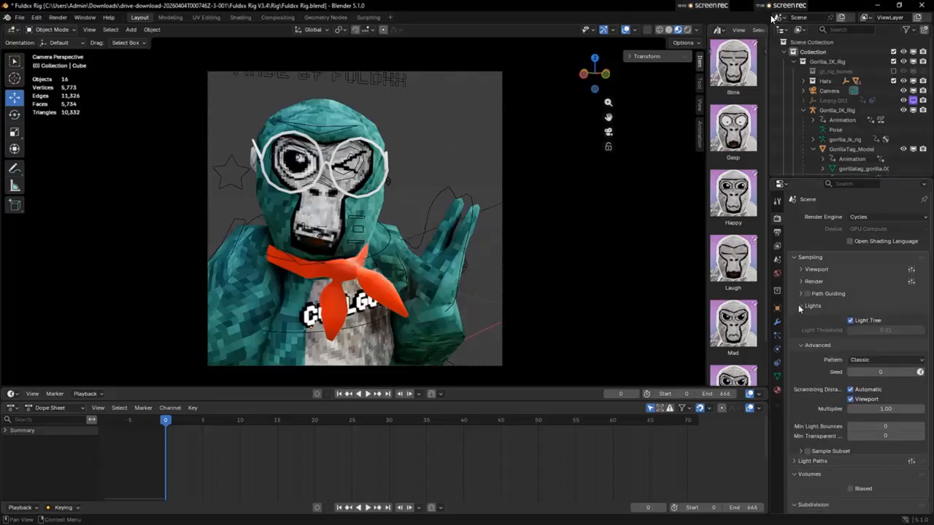
pyautogui.click(800, 282)
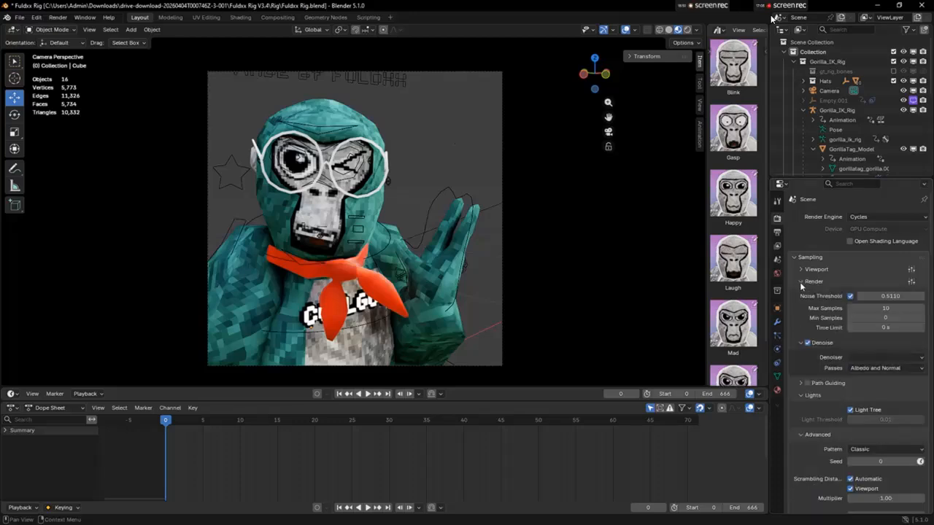
pyautogui.click(801, 270)
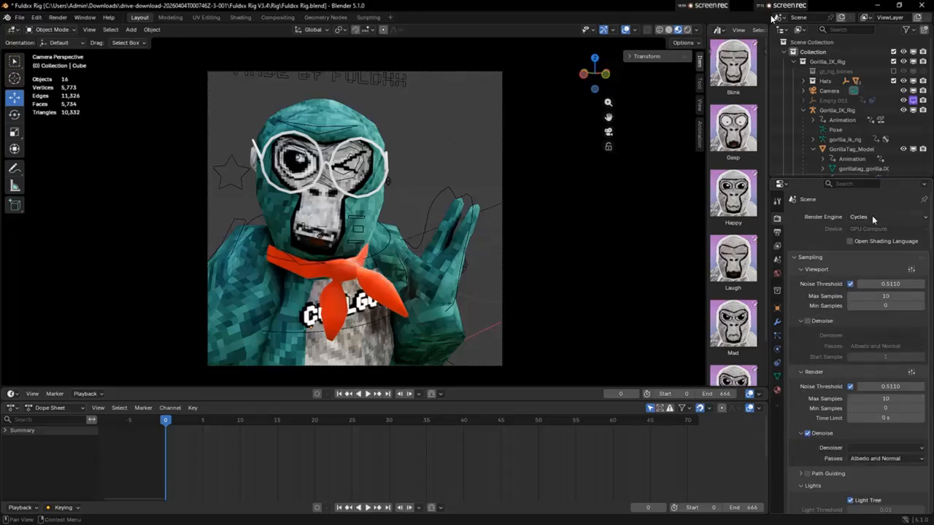
# - Examine the rest of the Cycles render settings, from subdivision and simplify through performance and bake to color management
pyautogui.scroll(-3, 871, 215)
pyautogui.scroll(-15, 873, 228)
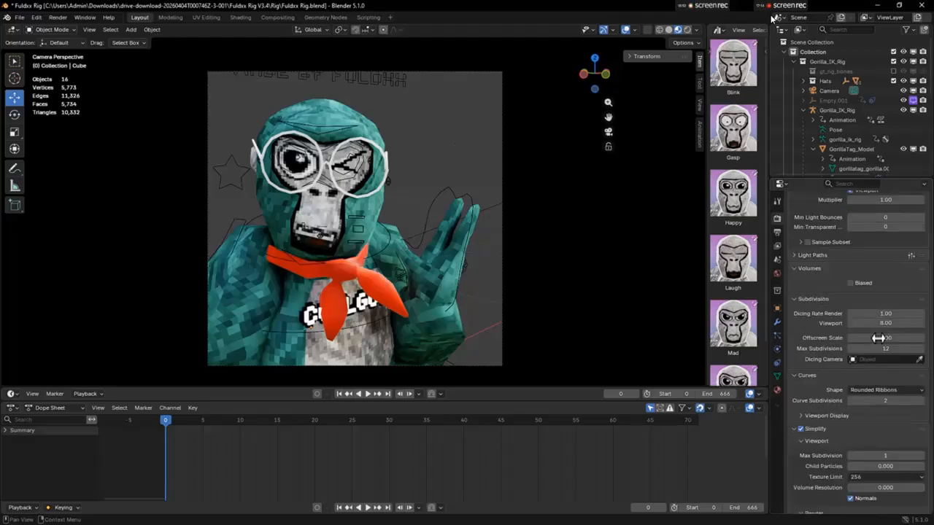
pyautogui.scroll(-15, 876, 333)
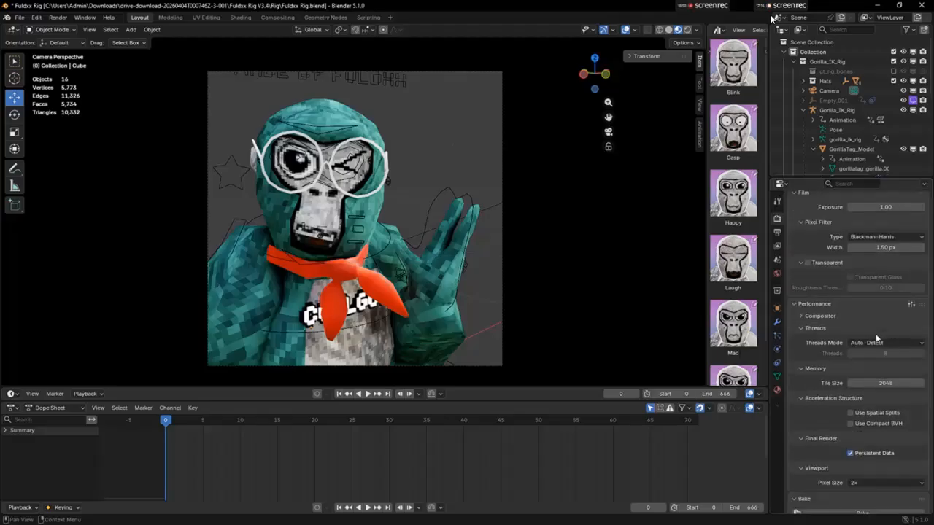
pyautogui.scroll(-5, 875, 333)
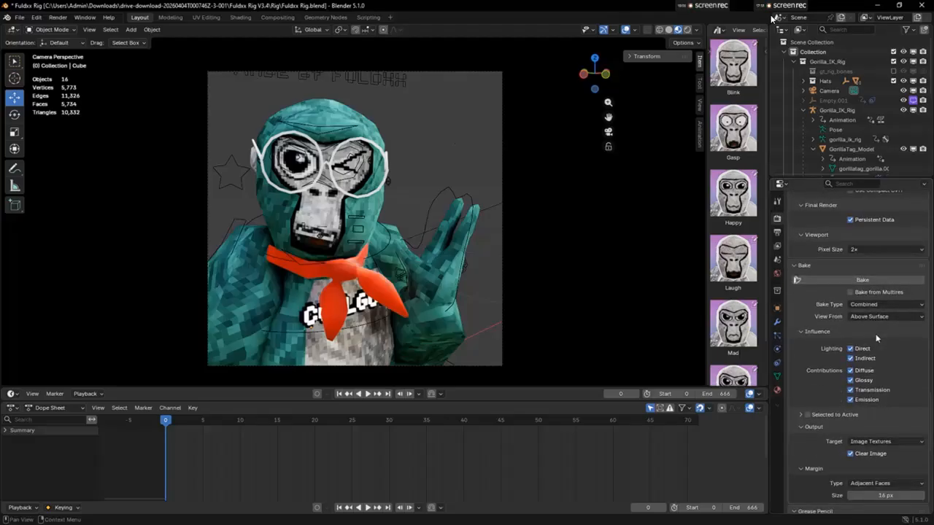
pyautogui.scroll(-12, 875, 334)
pyautogui.scroll(14, 866, 310)
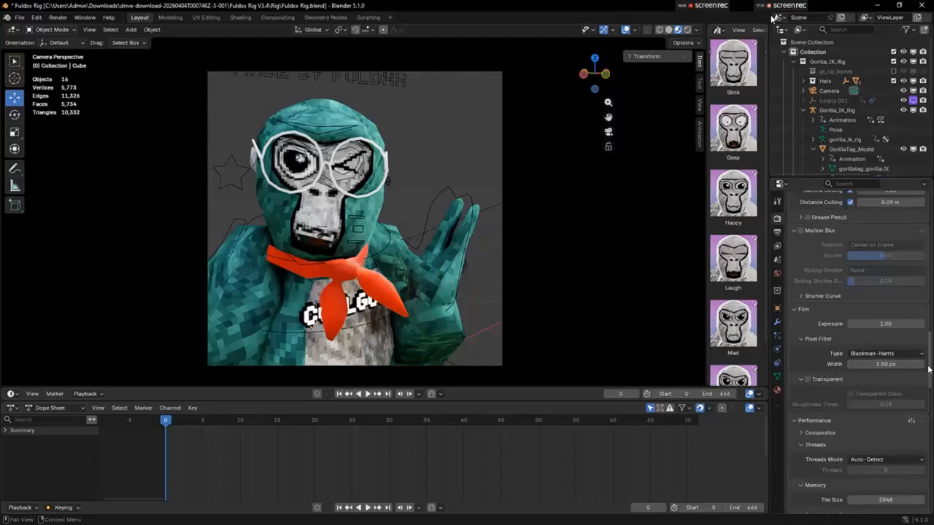
pyautogui.scroll(15, 905, 335)
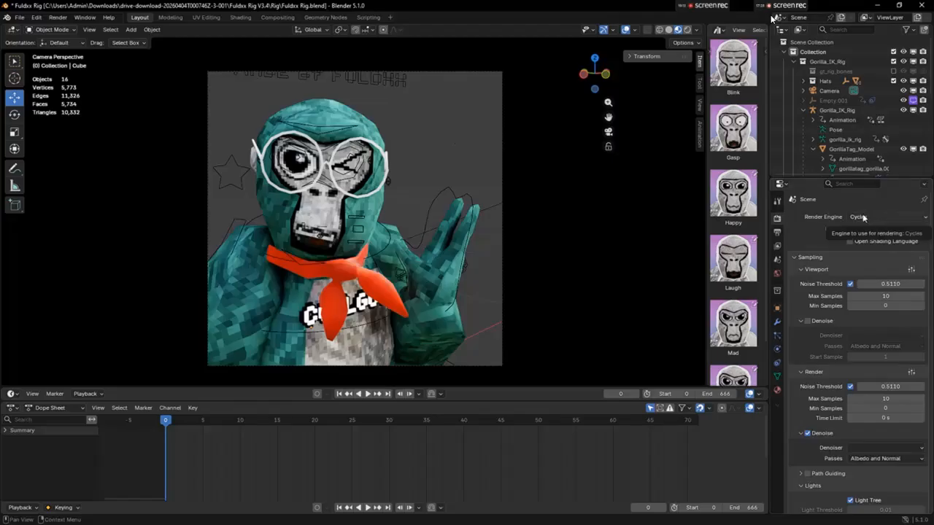
pyautogui.scroll(-15, 854, 220)
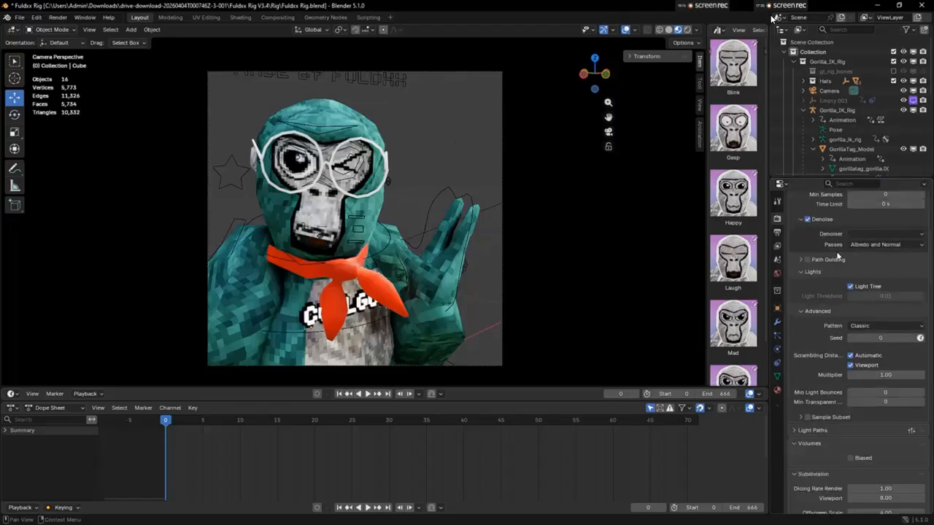
pyautogui.scroll(-12, 839, 270)
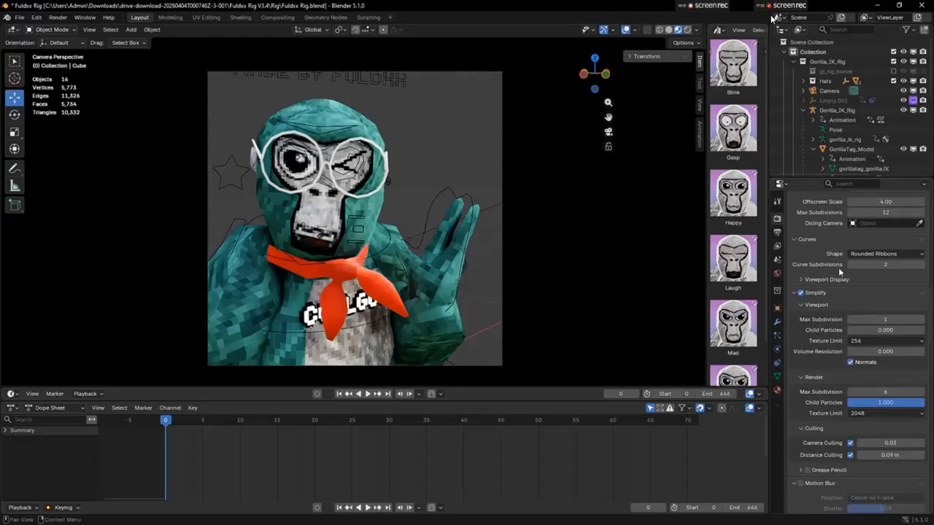
pyautogui.scroll(-12, 838, 267)
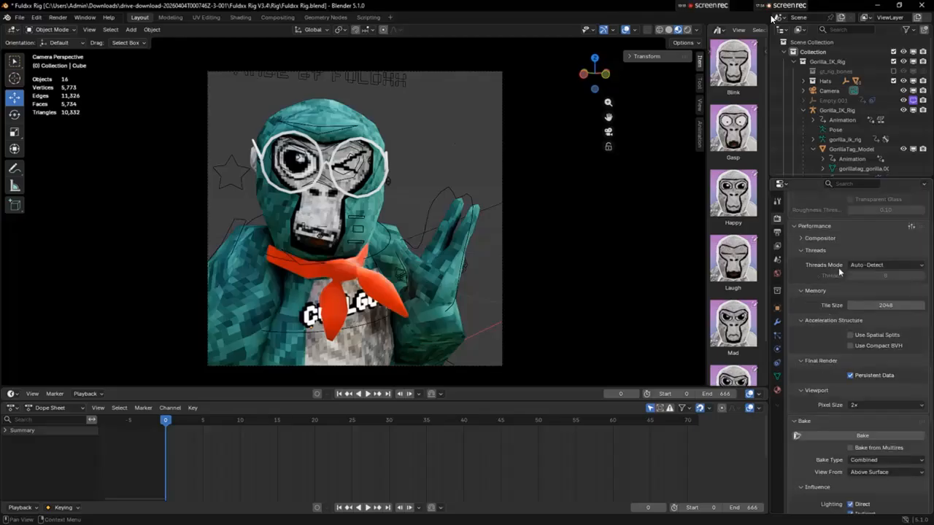
pyautogui.scroll(-10, 838, 267)
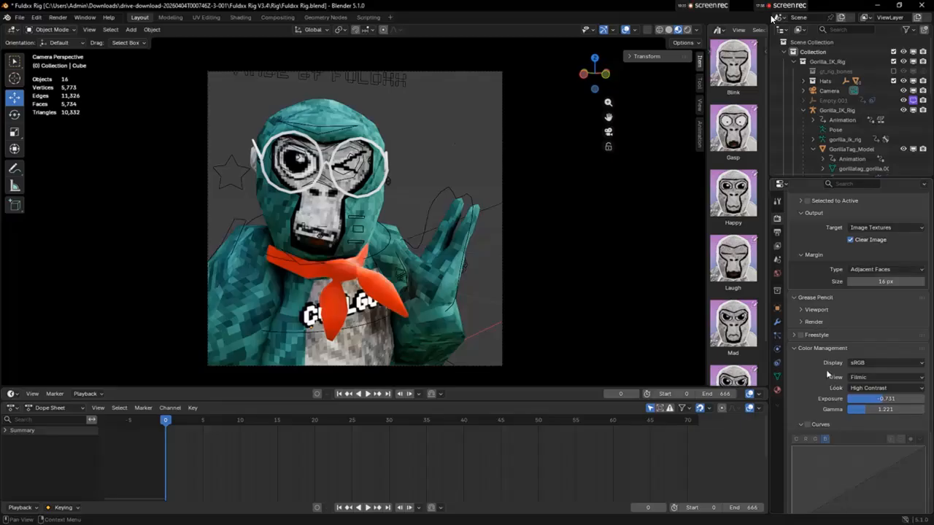
# - In the scene's color management, set the look to Very High Contrast and raise the exposure to about 0.88
pyautogui.click(796, 297)
pyautogui.scroll(5, 786, 272)
pyautogui.scroll(-3, 789, 252)
pyautogui.scroll(-3, 789, 253)
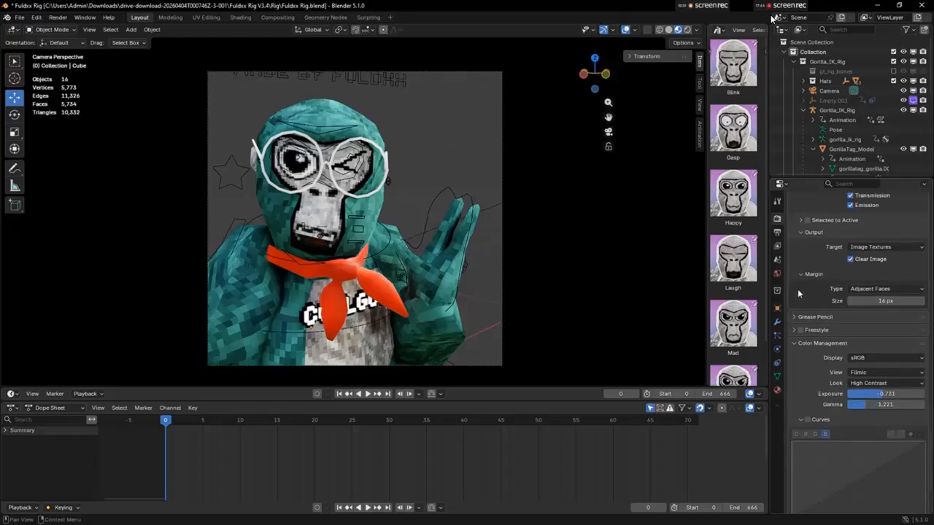
pyautogui.scroll(8, 789, 353)
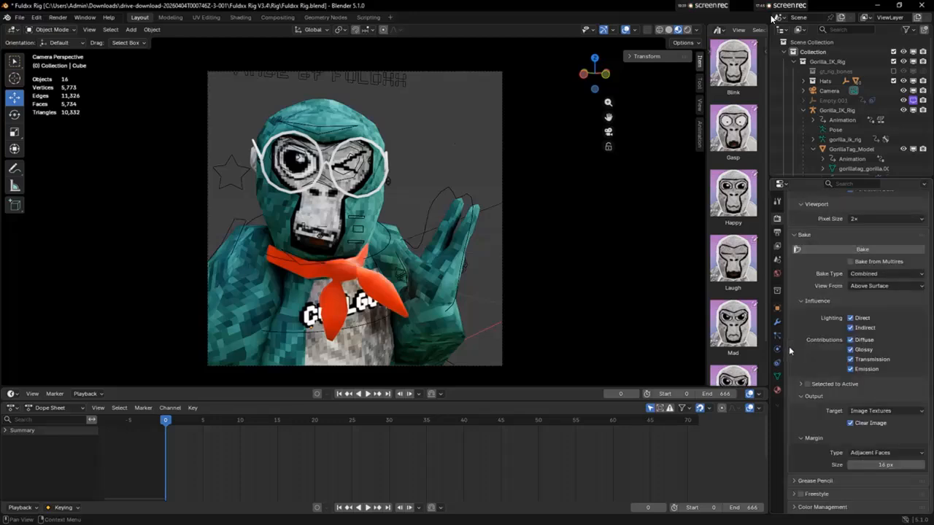
pyautogui.click(794, 507)
pyautogui.scroll(-13, 876, 325)
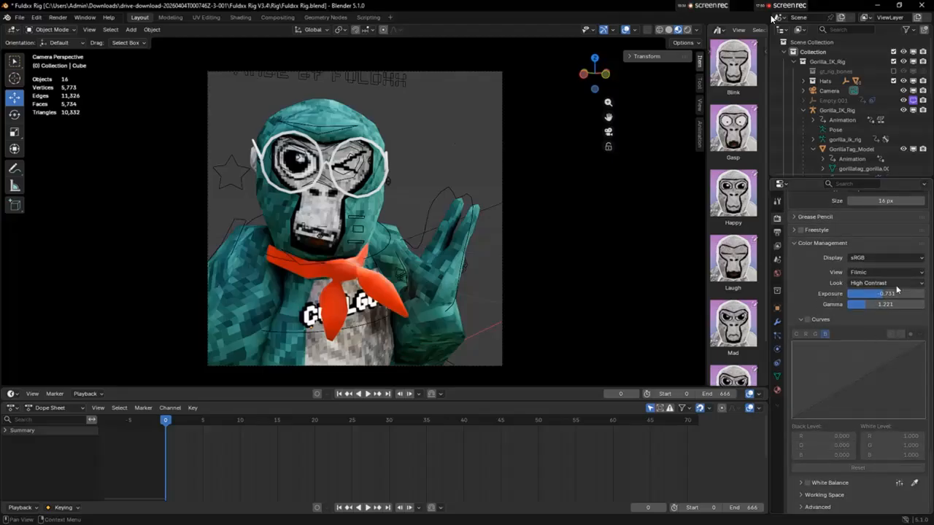
pyautogui.click(898, 284)
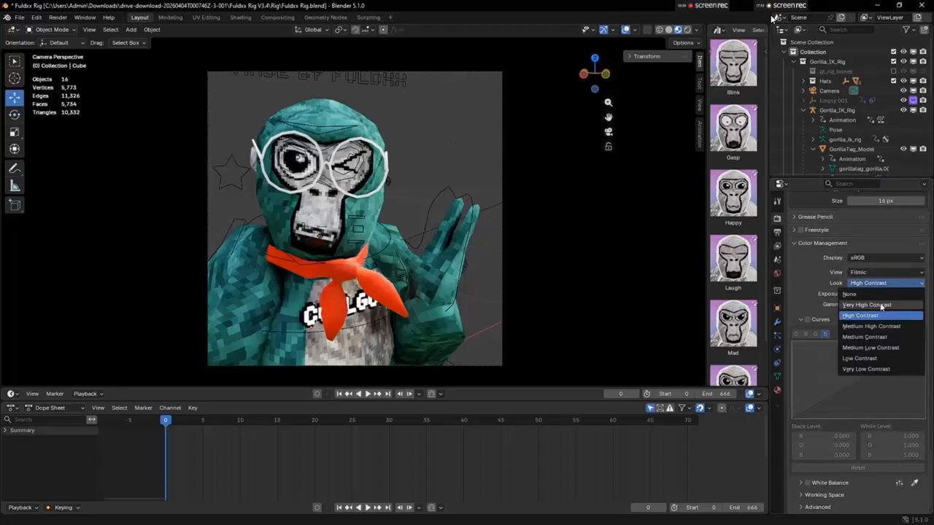
pyautogui.click(872, 305)
pyautogui.click(876, 304)
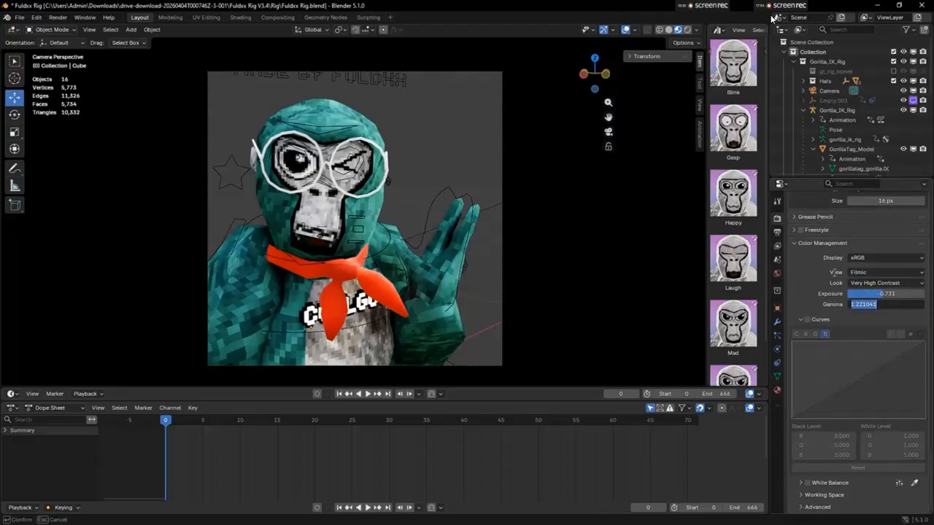
pyautogui.click(835, 321)
pyautogui.moveTo(880, 294); pyautogui.dragTo(893, 294)
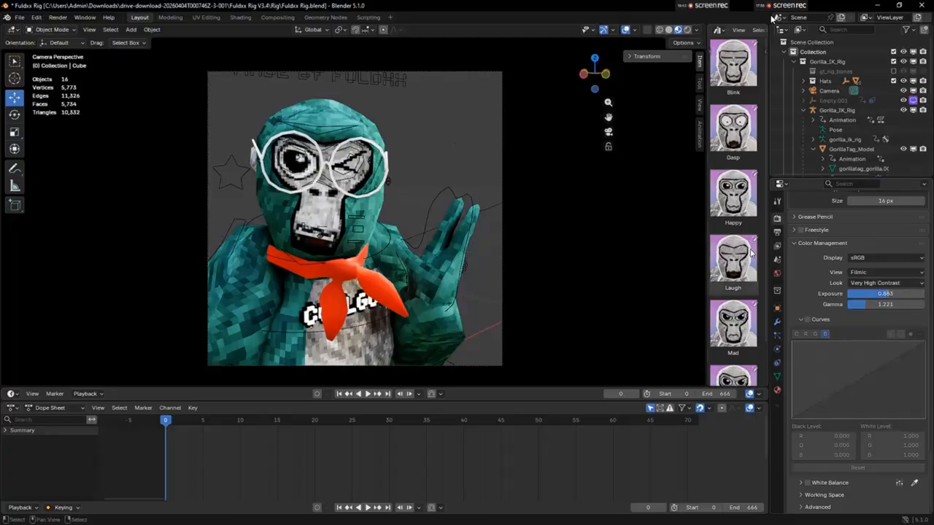
# - Preview the shot in rendered shading, return to material preview and leave the camera view
pyautogui.click(687, 30)
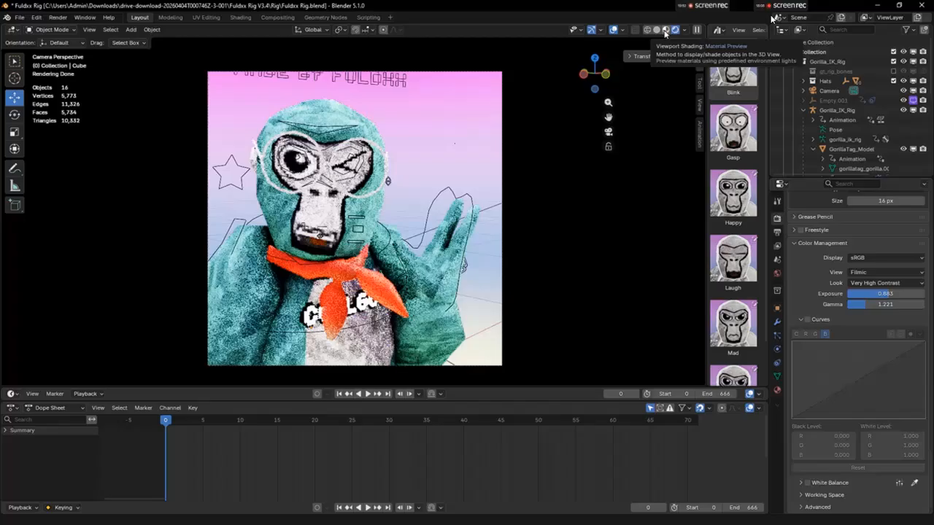
pyautogui.click(664, 31)
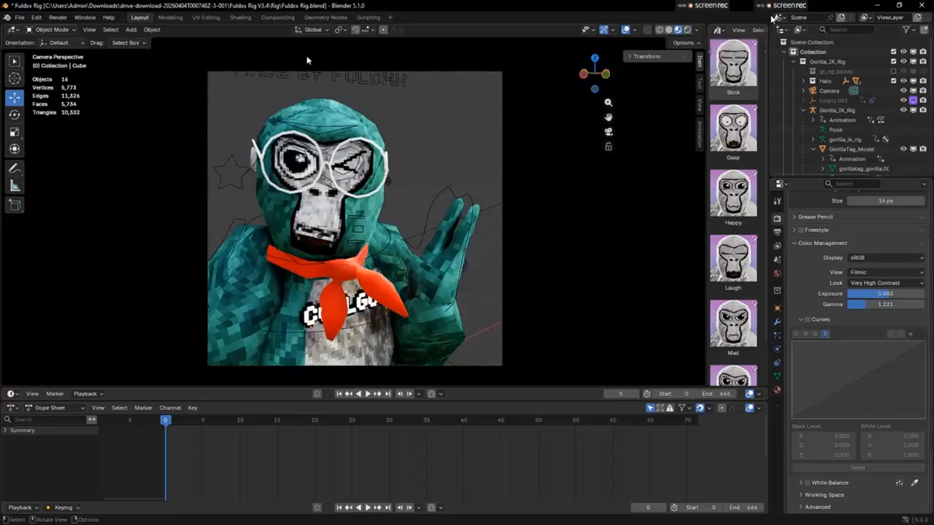
pyautogui.click(608, 133)
pyautogui.click(608, 133)
pyautogui.click(615, 133)
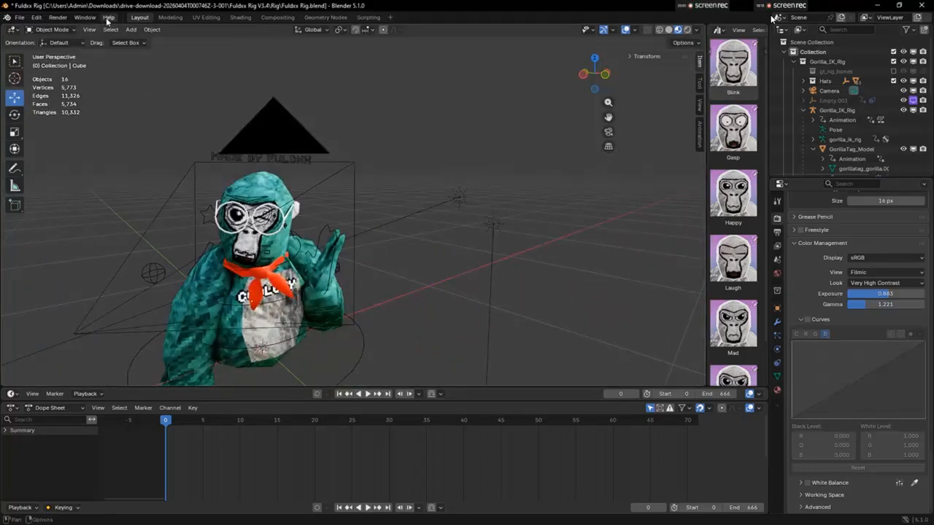
# - Add a 2 m mesh plane at the world origin beneath the gorilla
pyautogui.click(131, 29)
pyautogui.moveTo(157, 42)
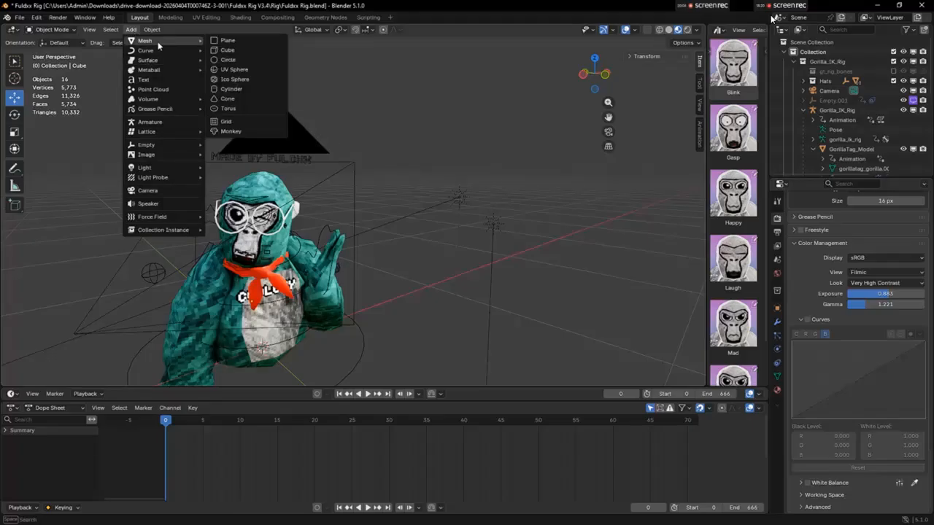
pyautogui.click(220, 41)
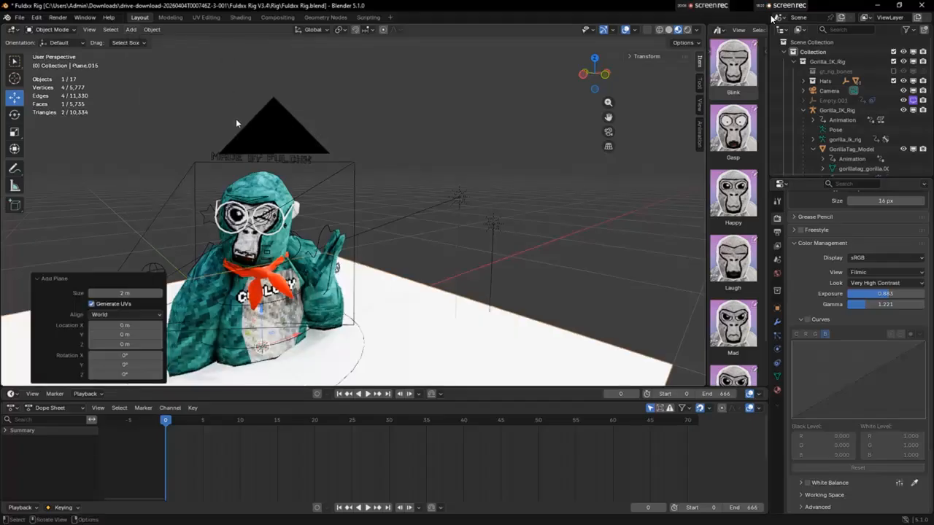
pyautogui.scroll(-2, 236, 118)
# - Rotate the new plane freehand into a tilted upright backdrop behind the gorilla, finishing with a turn of about 4.86° around Z
pyautogui.click(14, 115)
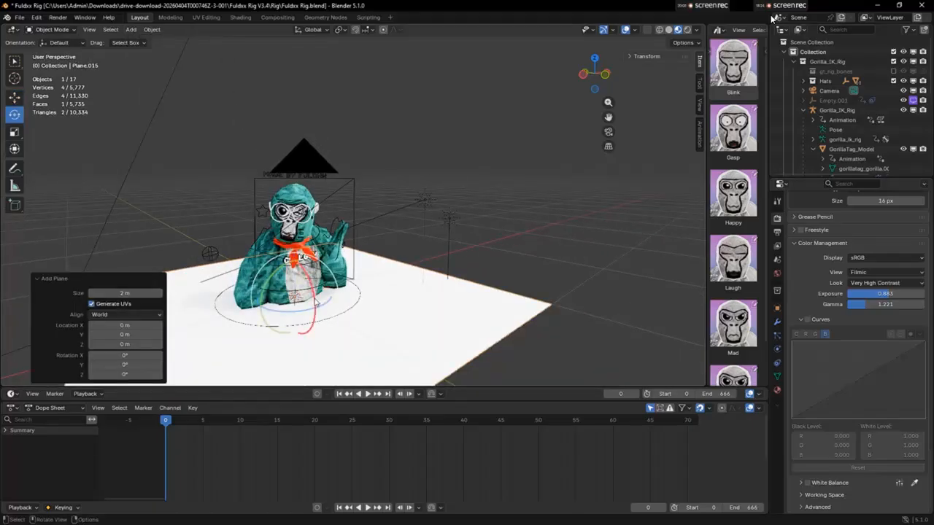
pyautogui.moveTo(311, 312); pyautogui.dragTo(293, 322)
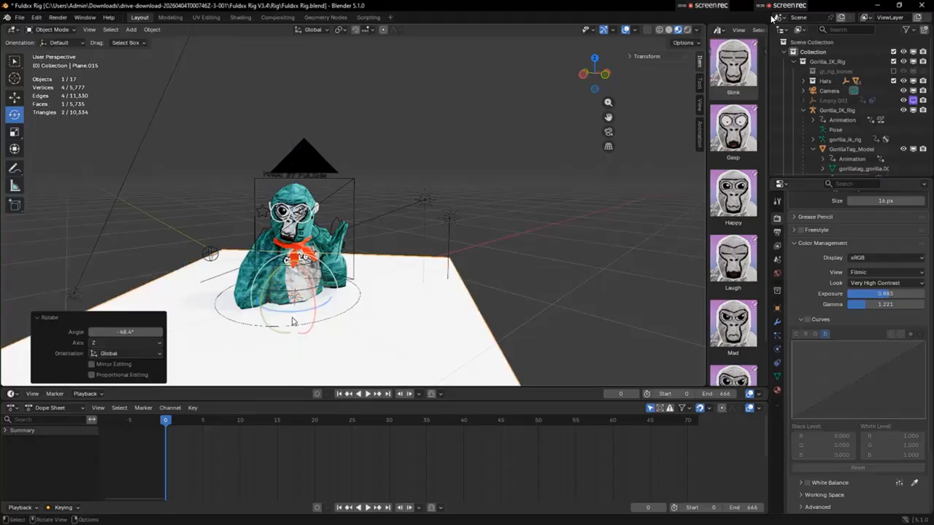
pyautogui.moveTo(294, 288); pyautogui.dragTo(208, 359)
pyautogui.moveTo(281, 312); pyautogui.dragTo(296, 317)
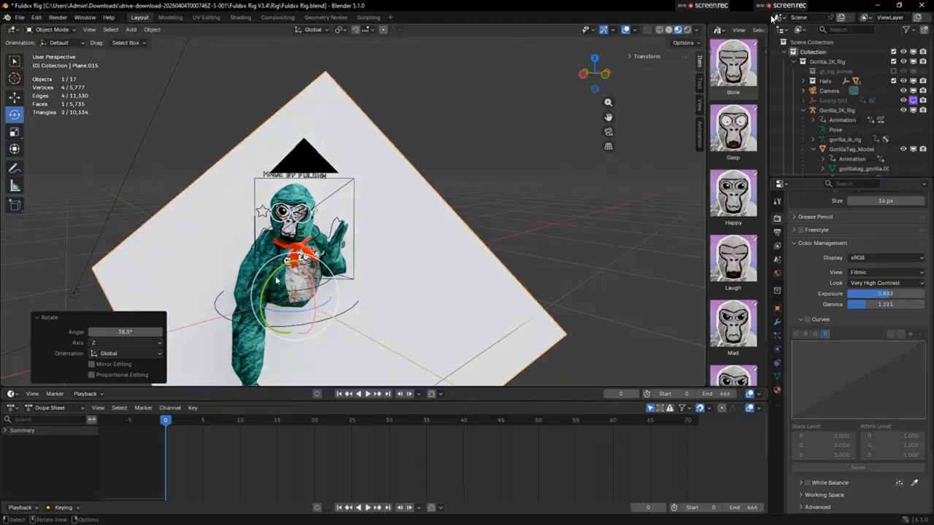
pyautogui.moveTo(273, 278); pyautogui.dragTo(313, 285)
pyautogui.moveTo(270, 308); pyautogui.dragTo(271, 310)
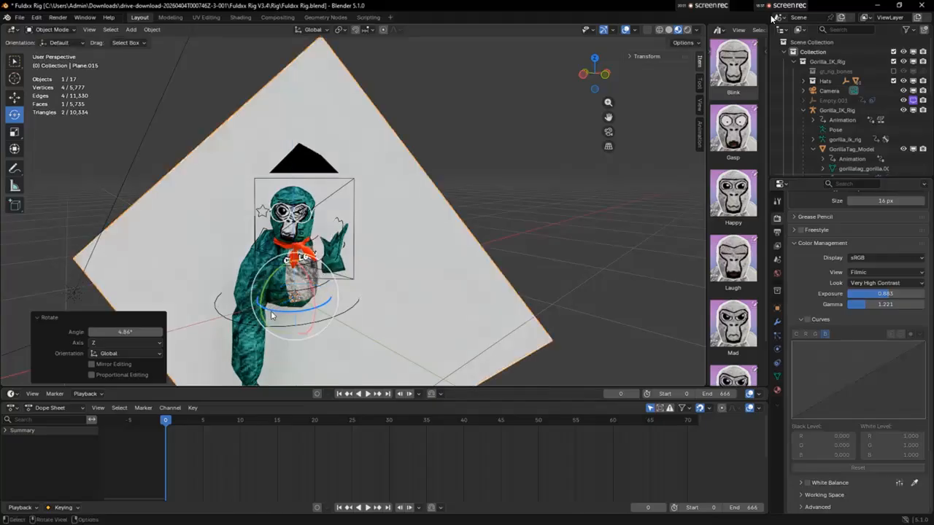
# - Reposition the backdrop plane along the global axes, shifting it about 0.21 m along Y behind the gorilla
pyautogui.click(12, 100)
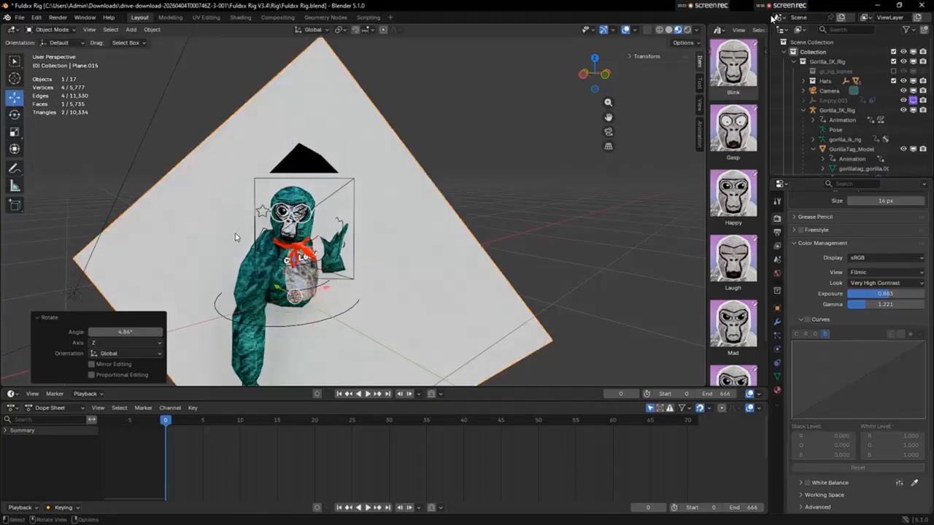
pyautogui.moveTo(321, 291); pyautogui.dragTo(313, 293)
pyautogui.click(299, 290)
pyautogui.click(378, 222)
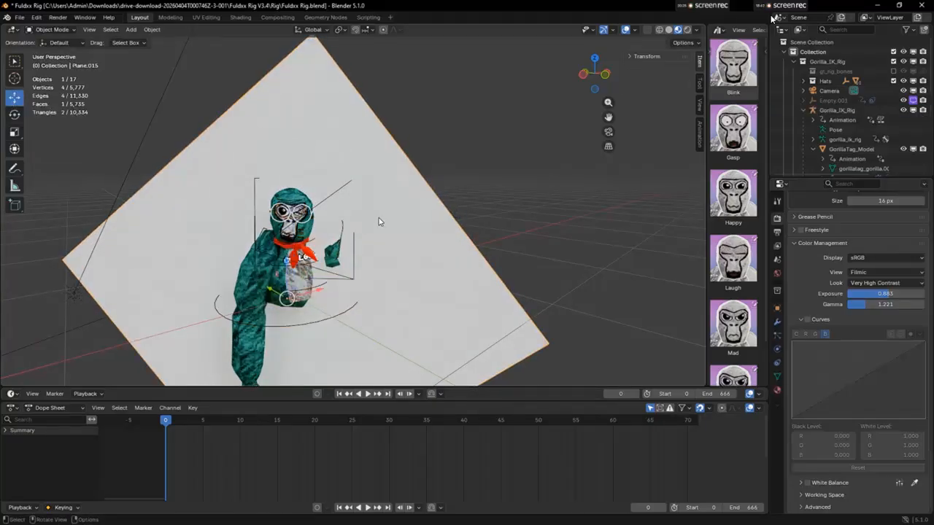
pyautogui.moveTo(321, 292); pyautogui.dragTo(329, 287)
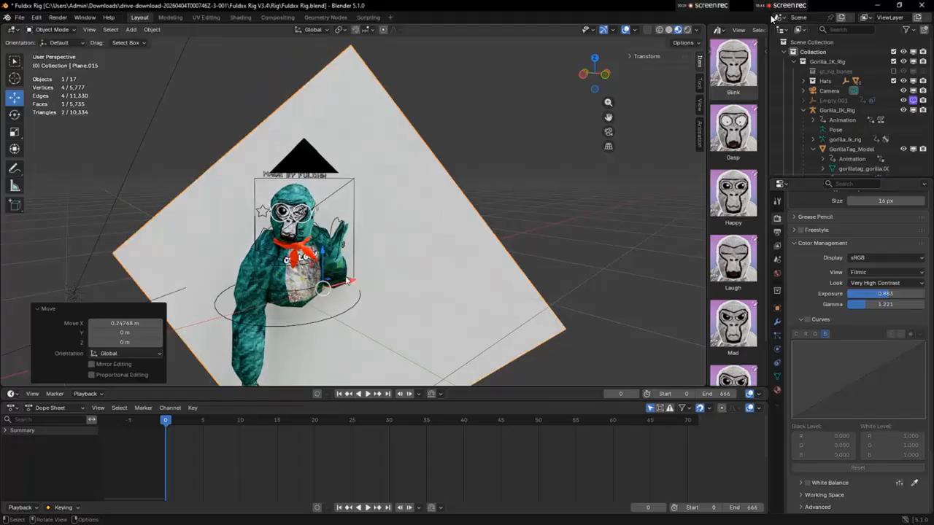
pyautogui.hotkey('ctrl', 'z')
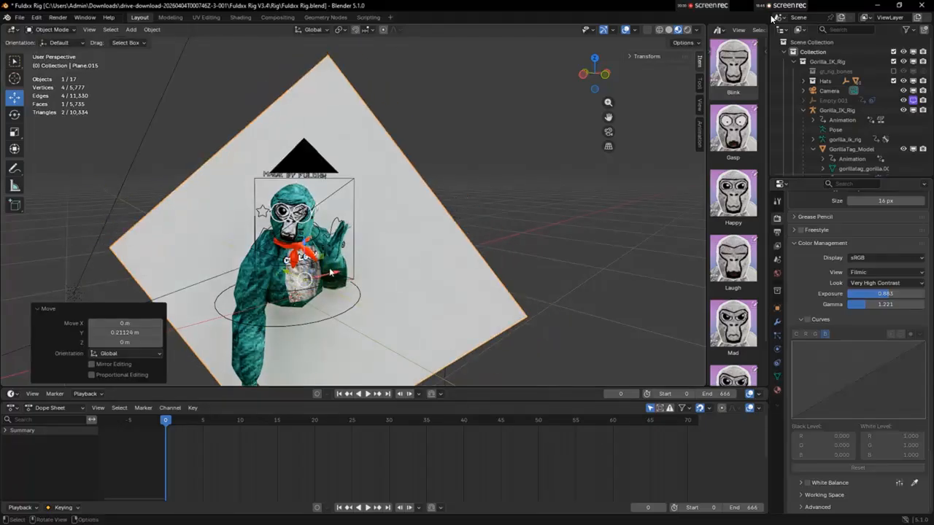
pyautogui.click(253, 286)
pyautogui.moveTo(327, 291); pyautogui.dragTo(336, 290)
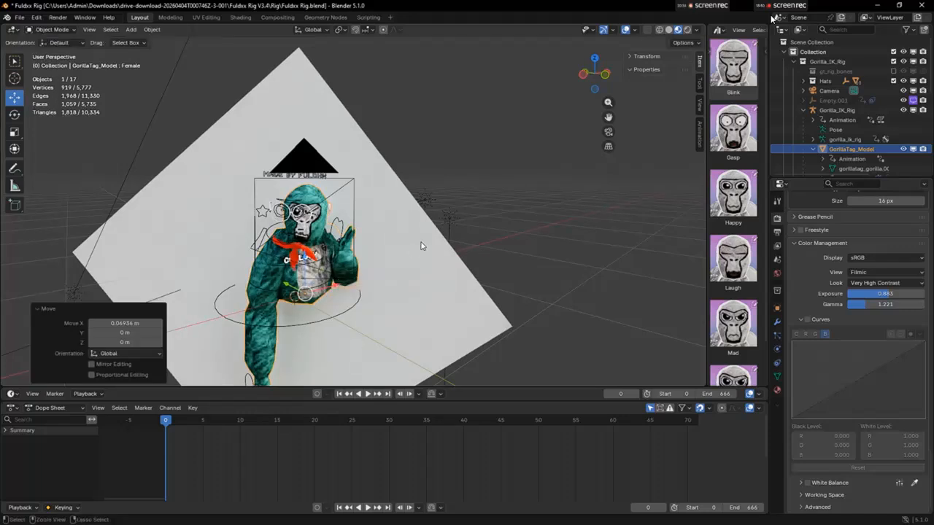
pyautogui.hotkey('ctrl', 'z')
pyautogui.click(378, 271)
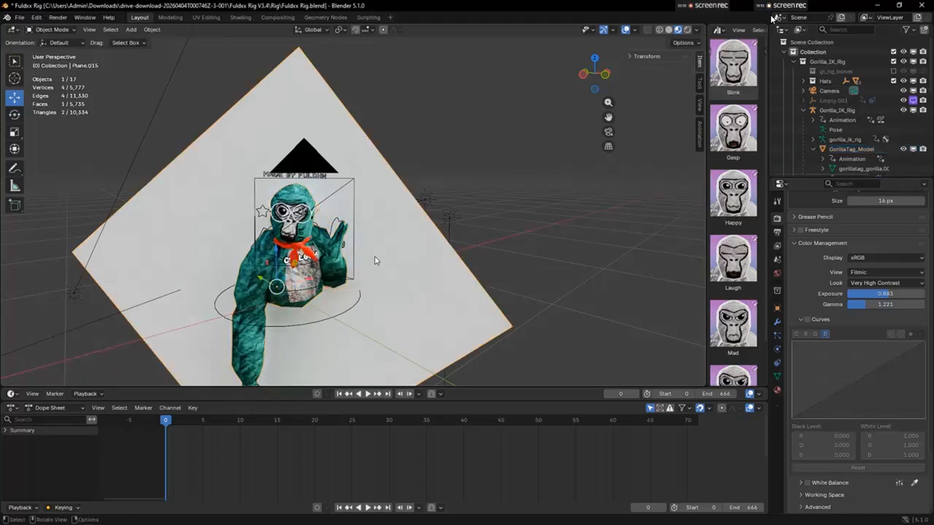
# - Scale up the backdrop plane to fill the background behind the gorilla and check its coverage in the camera view
pyautogui.moveTo(305, 283); pyautogui.dragTo(456, 216)
pyautogui.click(20, 132)
pyautogui.click(292, 211)
pyautogui.click(284, 199)
pyautogui.click(606, 133)
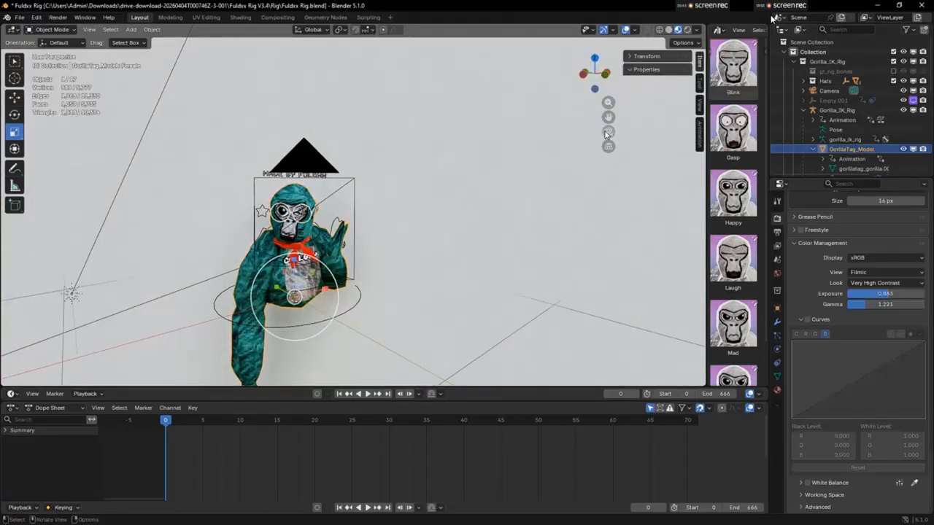
pyautogui.click(567, 160)
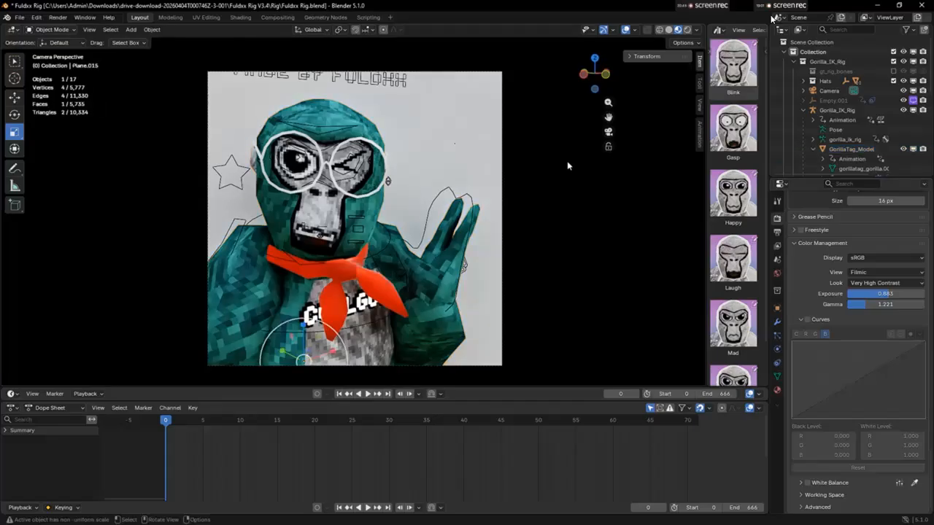
pyautogui.click(609, 133)
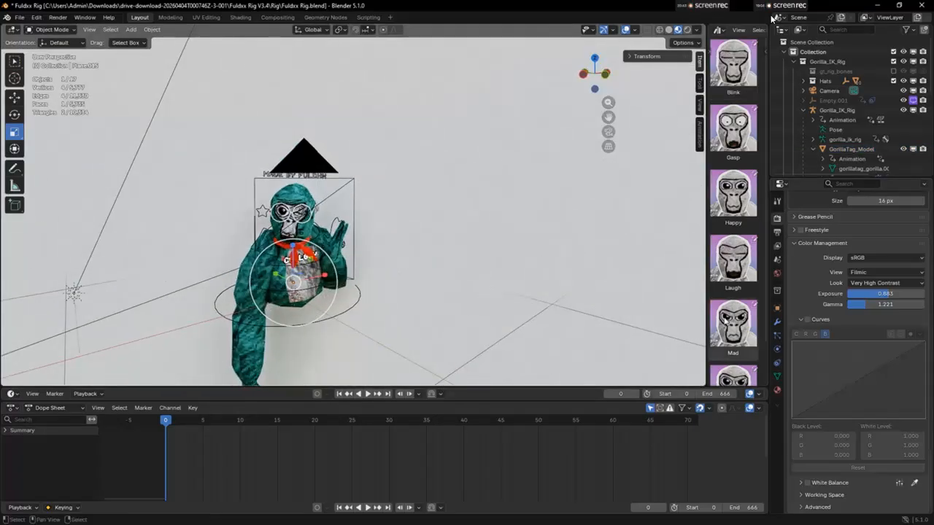
# - Create a new material on the backdrop plane, tint its base color teal and check it through the camera
pyautogui.click(777, 390)
pyautogui.click(839, 278)
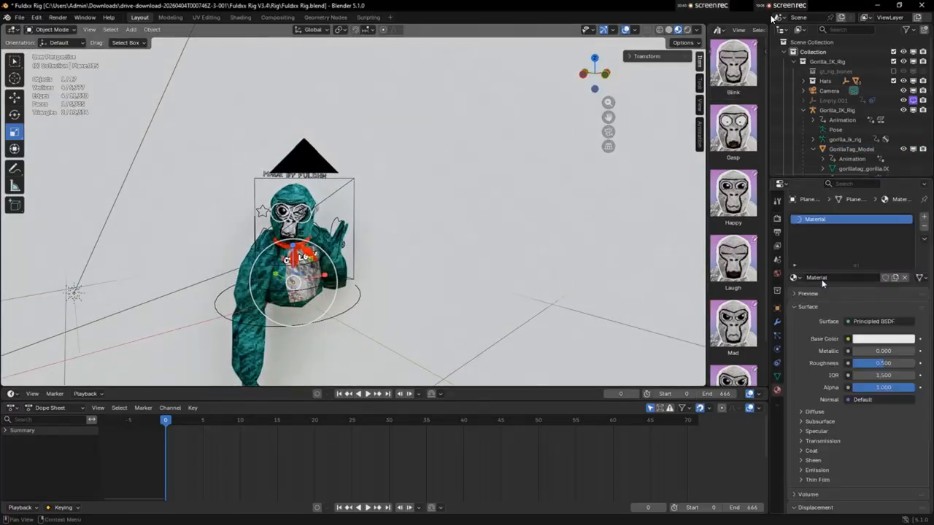
pyautogui.click(858, 337)
pyautogui.moveTo(859, 209)
pyautogui.mouseDown()
pyautogui.moveTo(846, 209)
pyautogui.moveTo(861, 199)
pyautogui.moveTo(861, 224)
pyautogui.moveTo(876, 204)
pyautogui.moveTo(846, 194)
pyautogui.moveTo(858, 186)
pyautogui.moveTo(907, 195)
pyautogui.mouseUp()
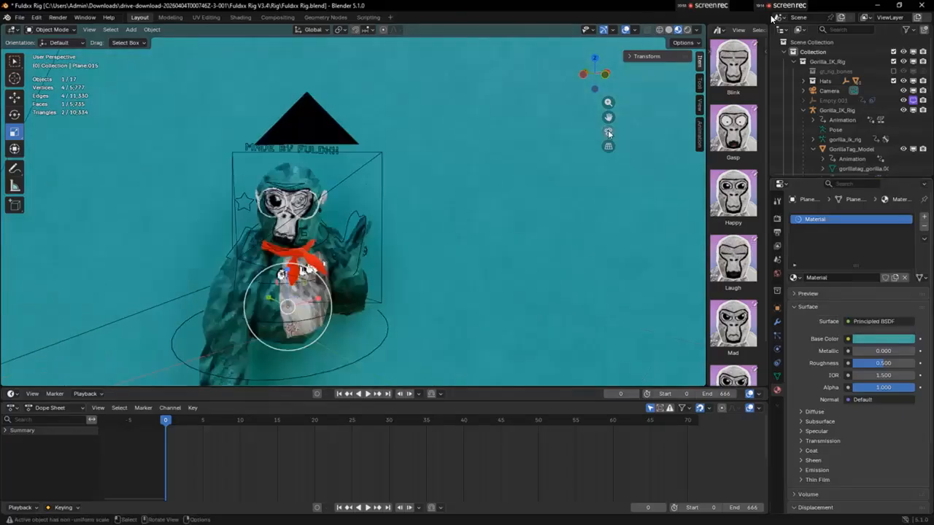
pyautogui.click(608, 132)
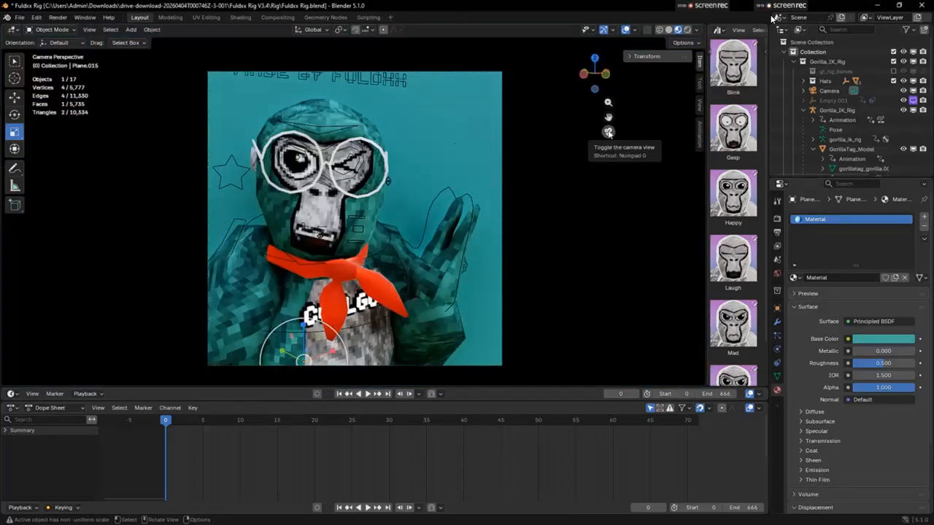
pyautogui.click(608, 132)
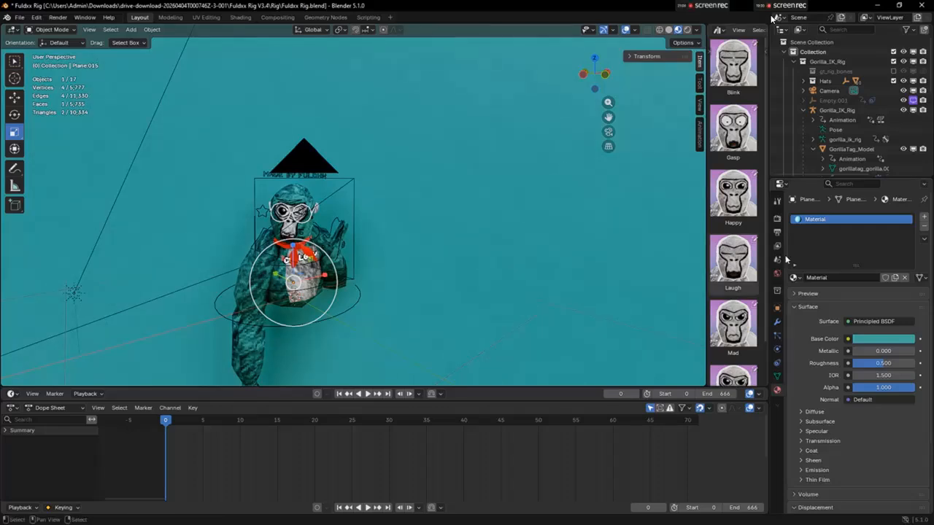
# - Darken the backdrop material's base color to black and return to the camera view
pyautogui.click(870, 338)
pyautogui.moveTo(907, 198); pyautogui.dragTo(907, 245)
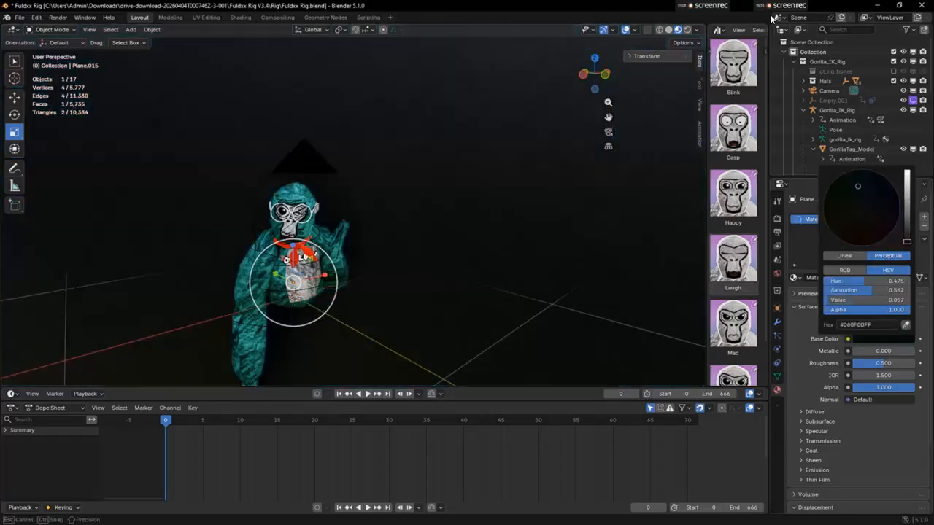
pyautogui.click(608, 132)
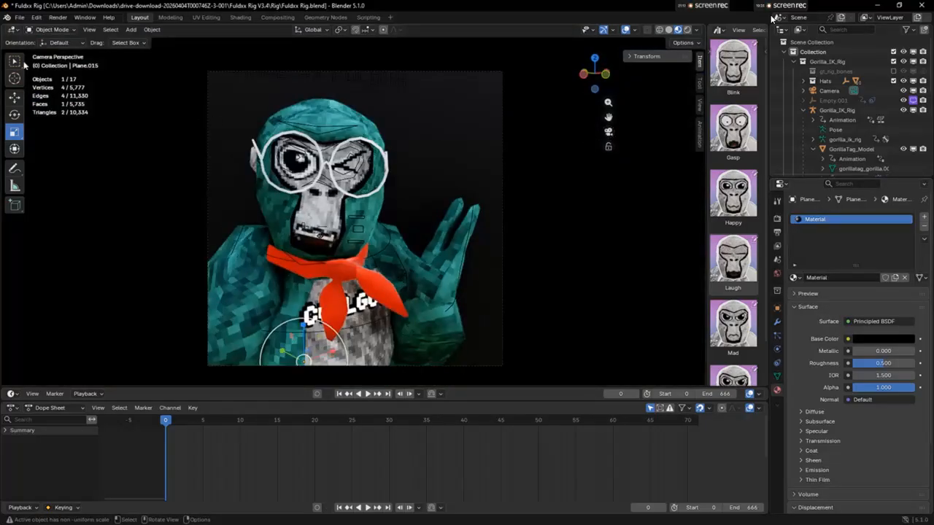
# - Render the camera view as a still image and bring the render window to the front
pyautogui.click(56, 19)
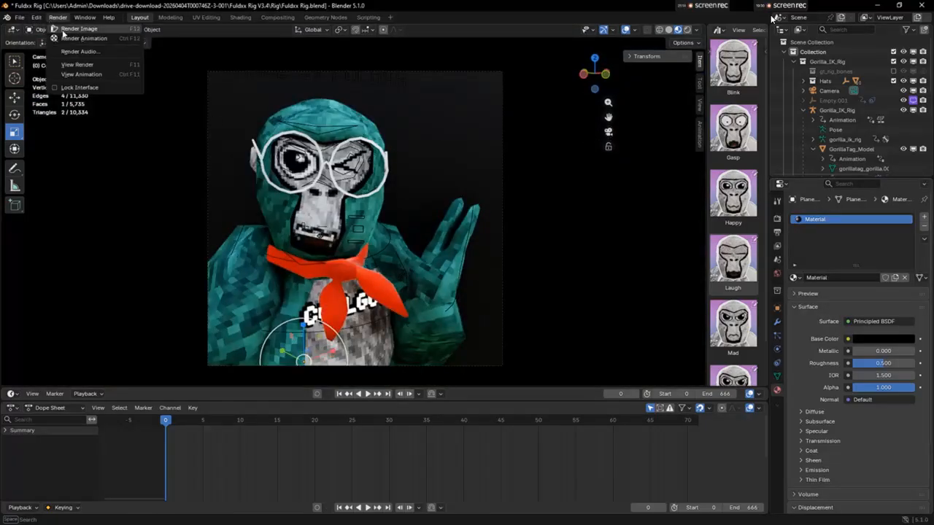
pyautogui.click(67, 30)
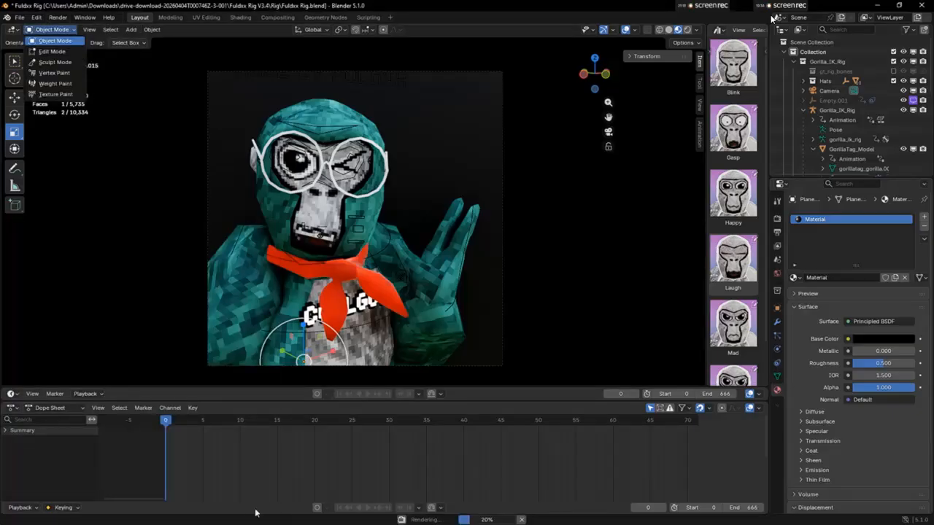
pyautogui.press('super')
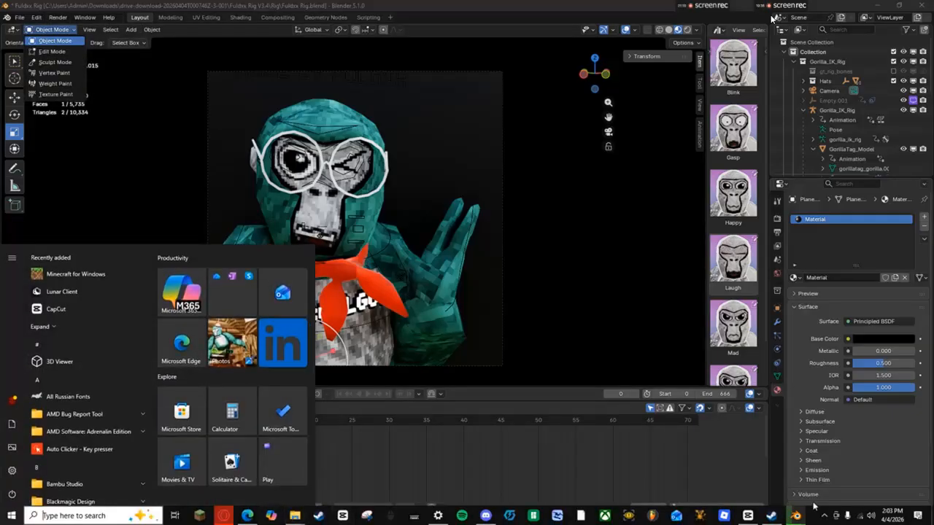
pyautogui.moveTo(795, 515)
pyautogui.click(832, 477)
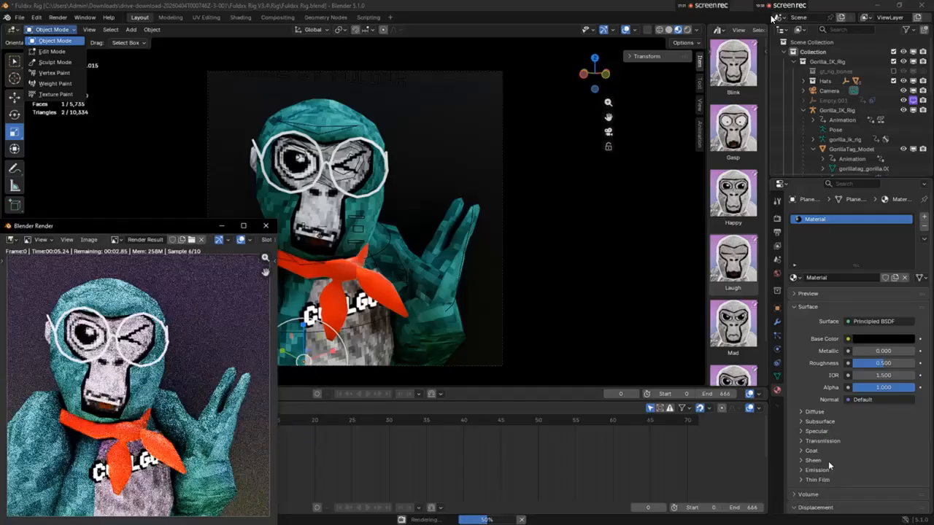
# - Maximize the render window and examine the rendered gorilla image at a larger size
pyautogui.moveTo(153, 229); pyautogui.dragTo(644, 127)
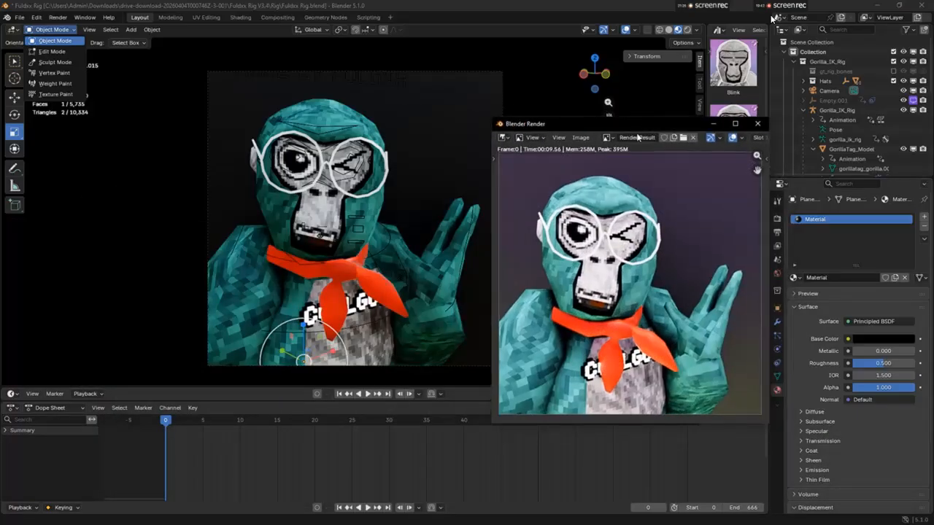
pyautogui.scroll(-1, 631, 173)
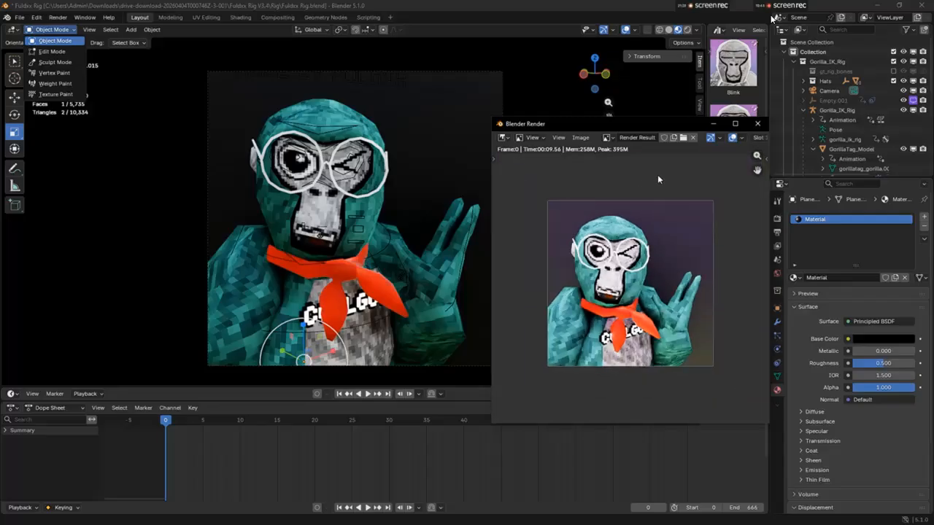
pyautogui.scroll(1, 658, 176)
pyautogui.scroll(-1, 658, 177)
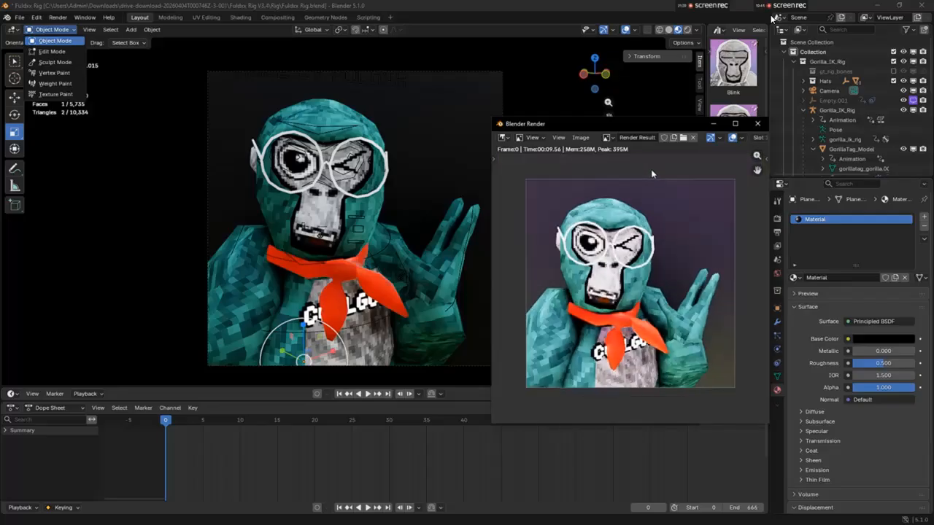
pyautogui.click(736, 124)
pyautogui.scroll(3, 360, 79)
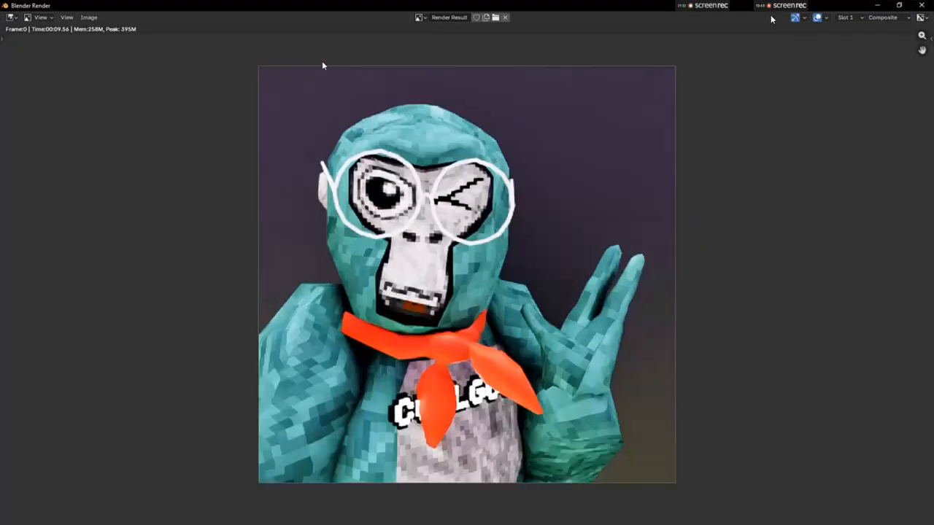
# - Save the rendered image as Tutorial.png in the Downloads folder, in PNG format
pyautogui.click(70, 18)
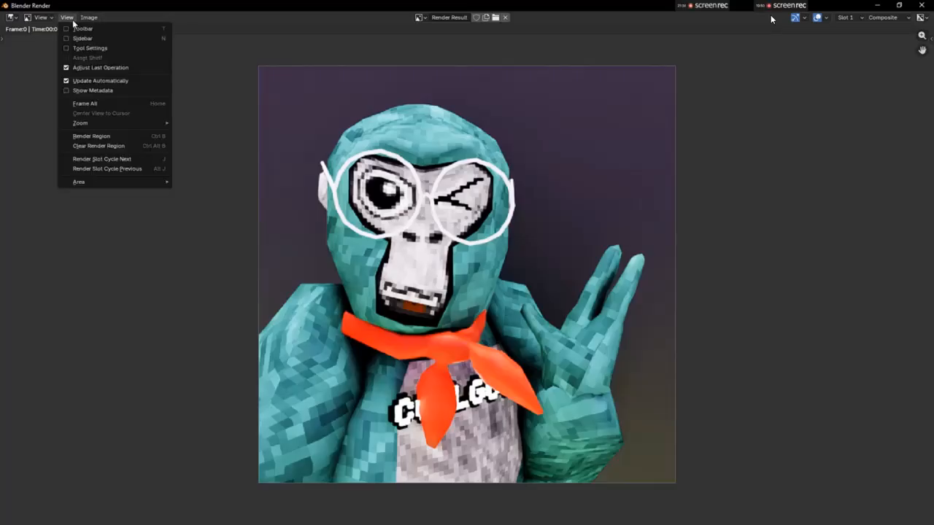
pyautogui.click(89, 17)
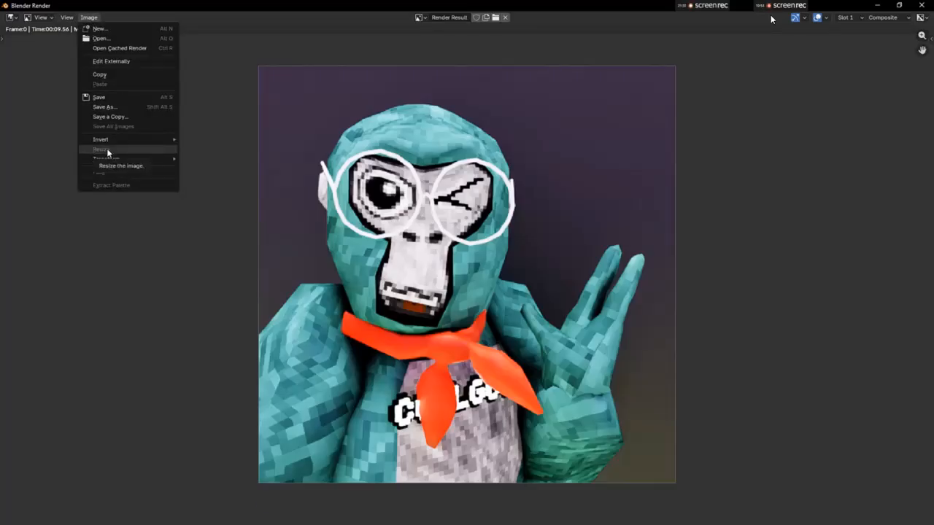
pyautogui.click(94, 107)
pyautogui.scroll(2, 328, 126)
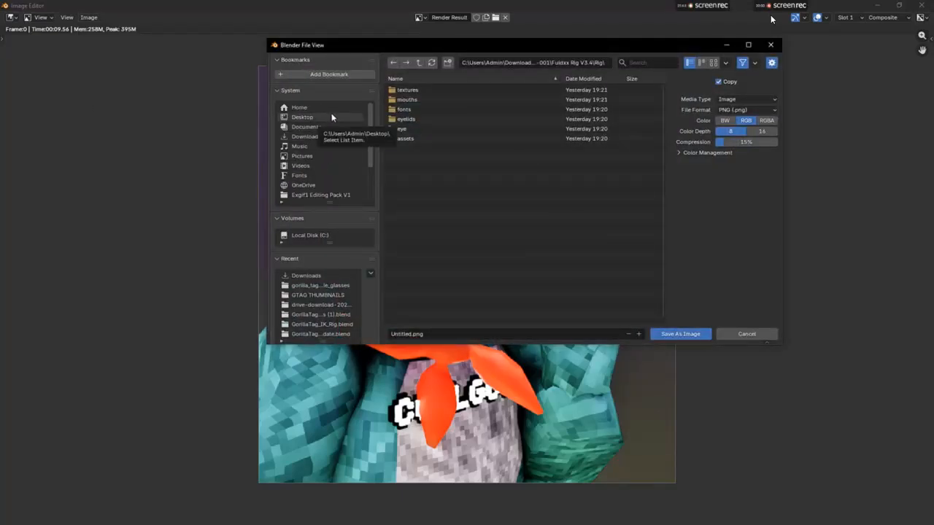
pyautogui.click(315, 136)
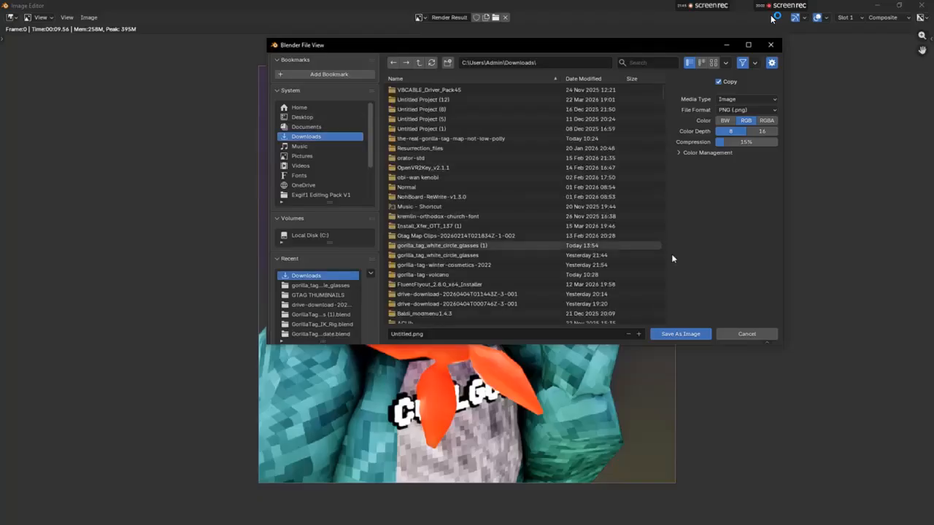
pyautogui.click(484, 336)
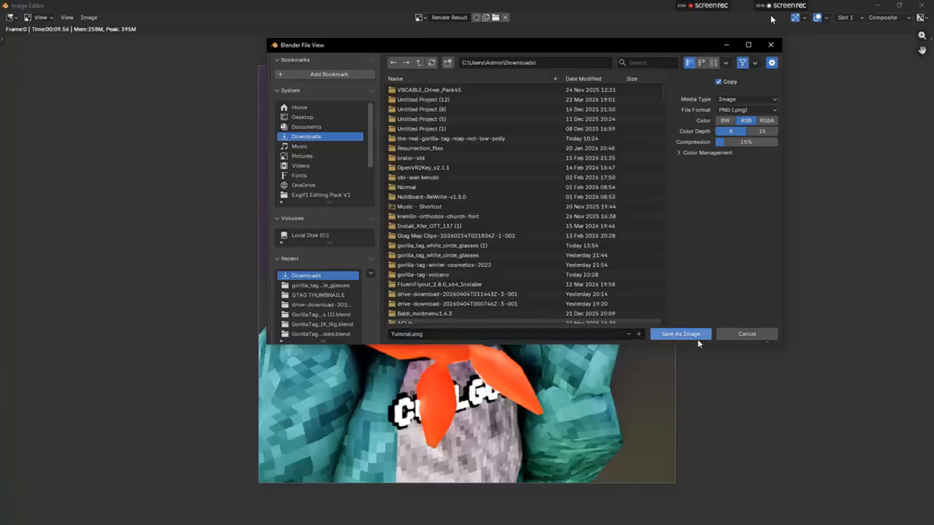
pyautogui.click(696, 336)
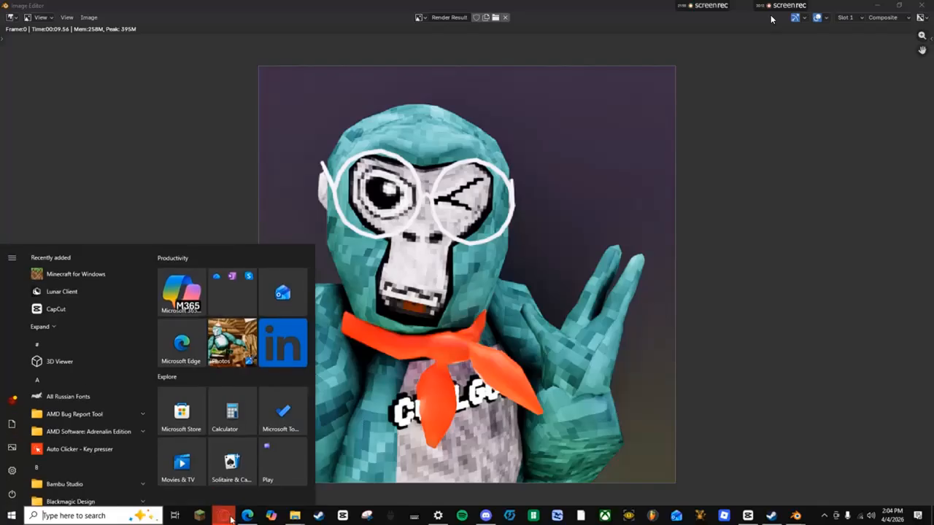
# - Switch to the Opera GX browser, open a new tab and maximize its window
pyautogui.click(224, 515)
pyautogui.moveTo(311, 115); pyautogui.dragTo(537, 365)
pyautogui.click(529, 313)
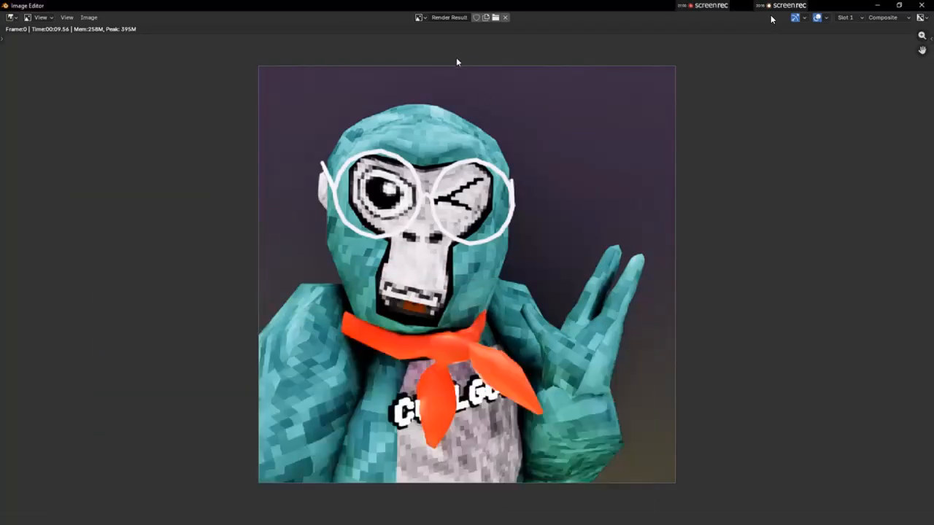
pyautogui.press('super')
pyautogui.click(224, 515)
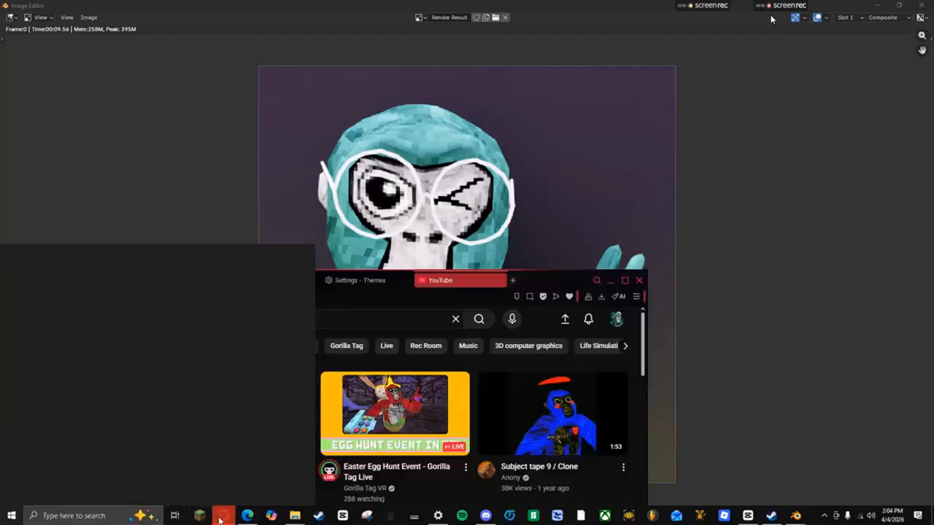
pyautogui.click(512, 280)
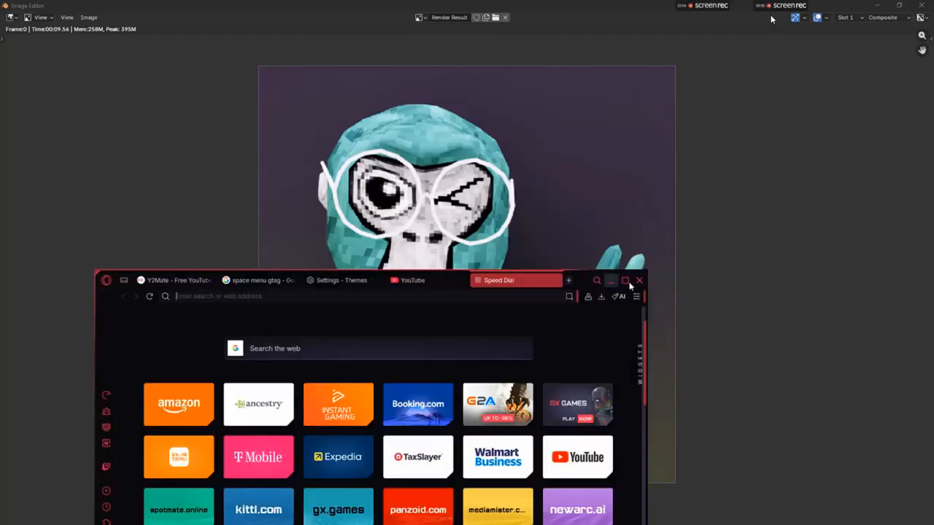
pyautogui.click(624, 281)
# - Search Google for "cool green wavy background" and show the image results
pyautogui.click(462, 78)
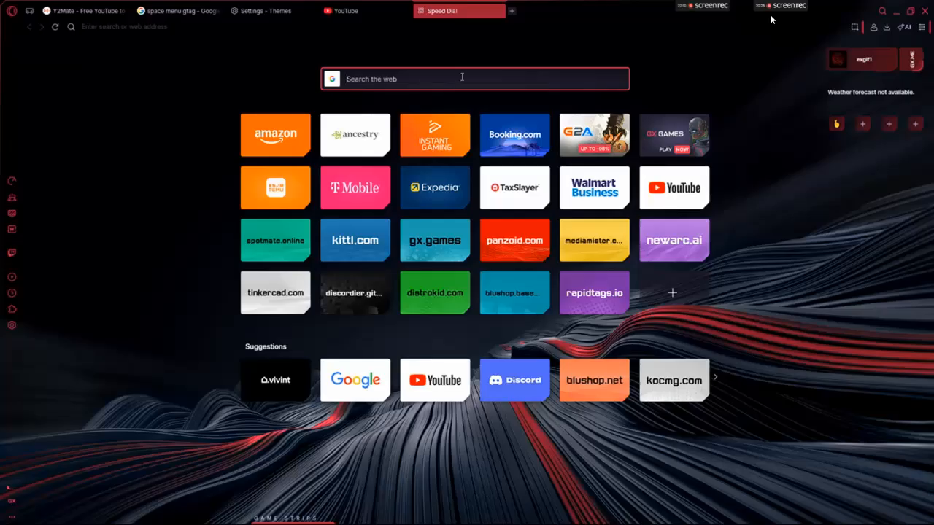
pyautogui.write('cool gr')
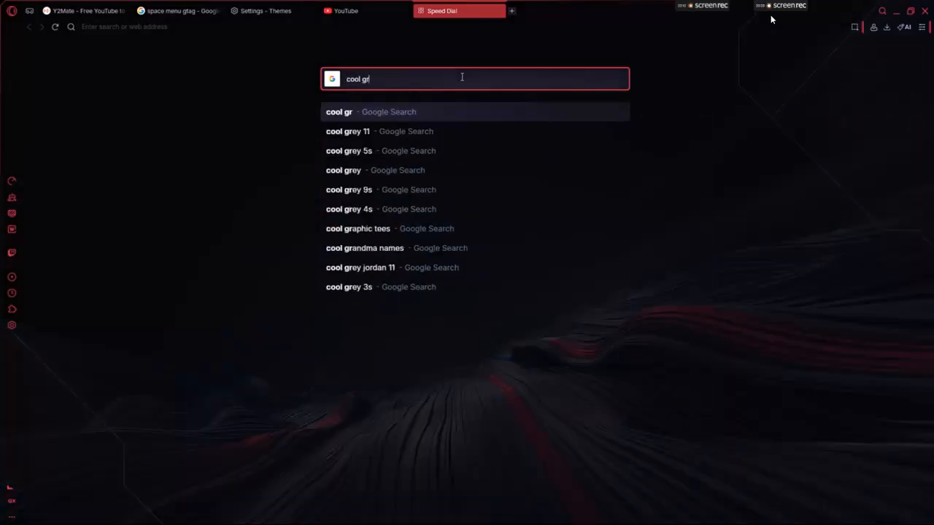
pyautogui.write('een wa')
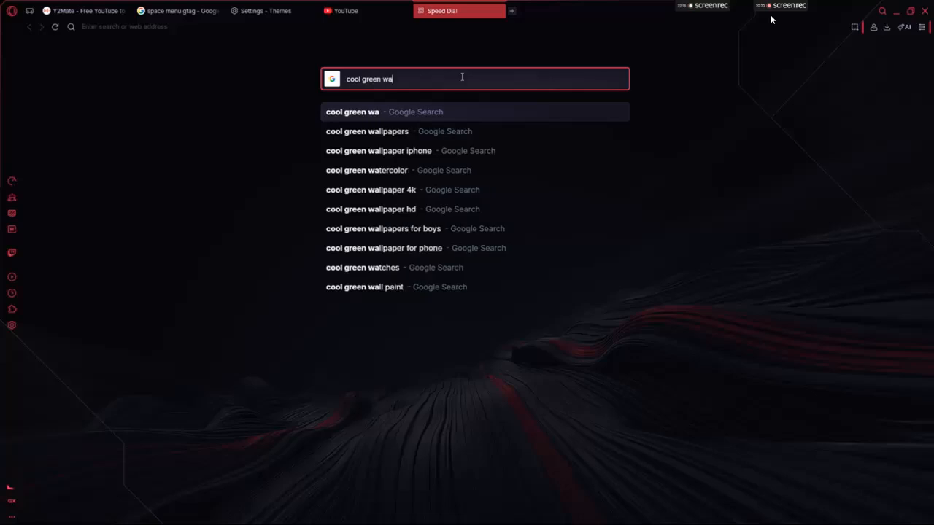
pyautogui.write('vy beackground')
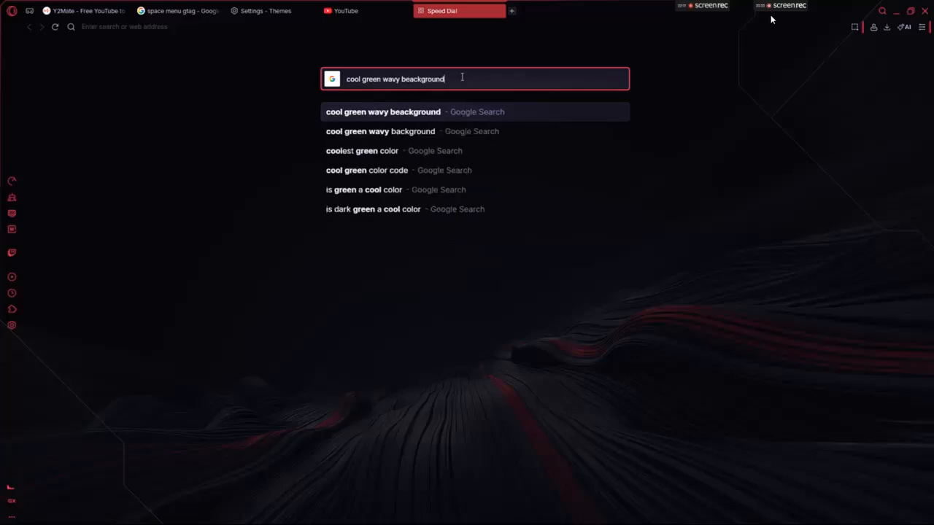
pyautogui.press('Return')
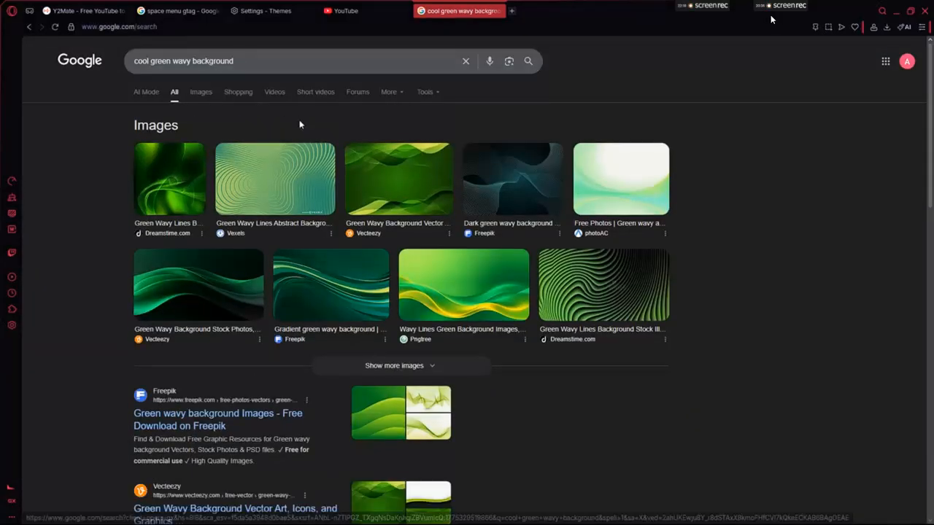
pyautogui.click(201, 93)
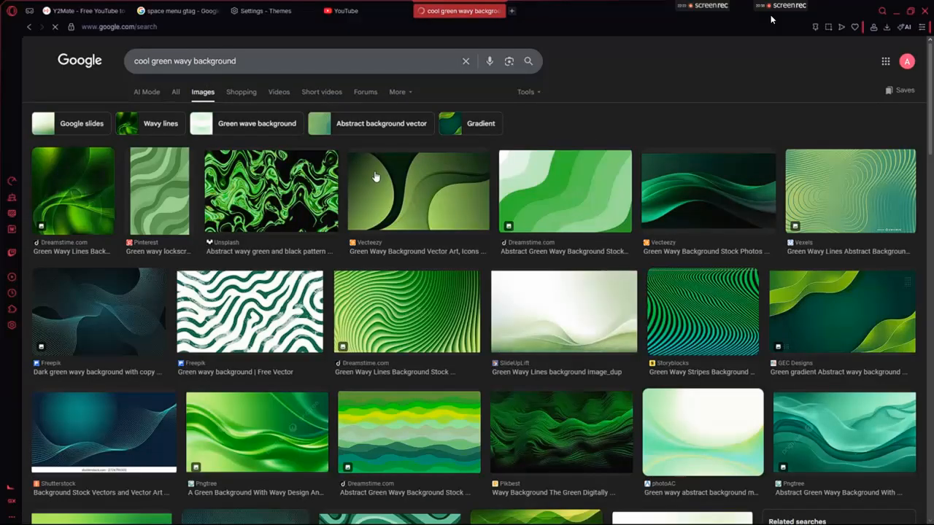
# - Save the dark green layered-wave image from the search results to Downloads as download (5)
pyautogui.scroll(-3, 368, 168)
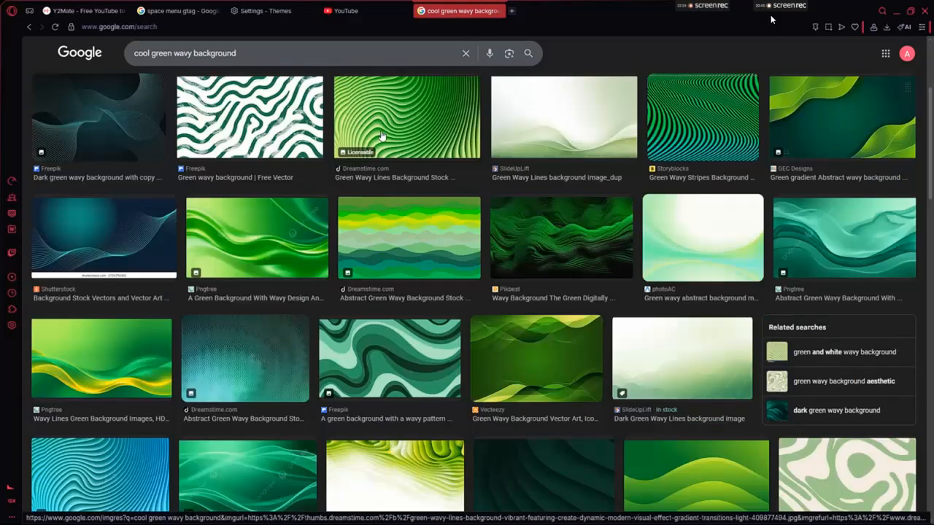
pyautogui.rightClick(543, 252)
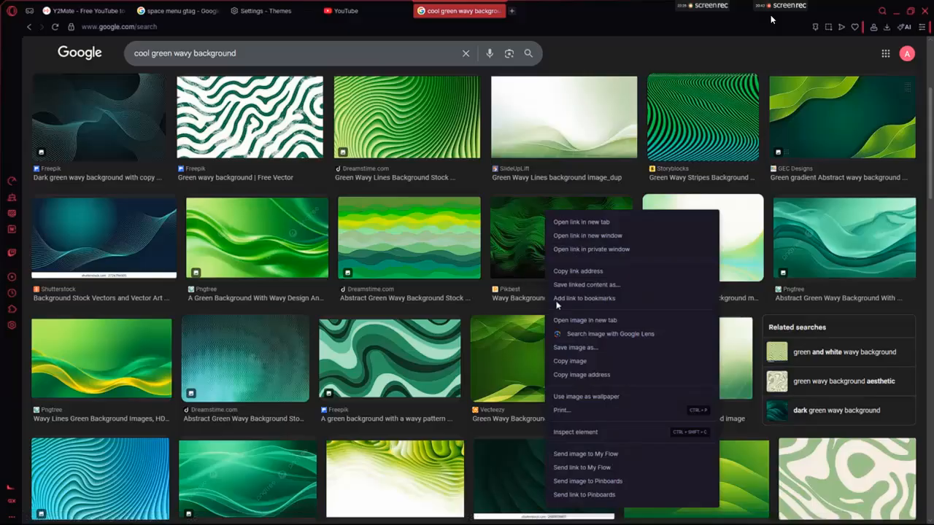
pyautogui.click(577, 347)
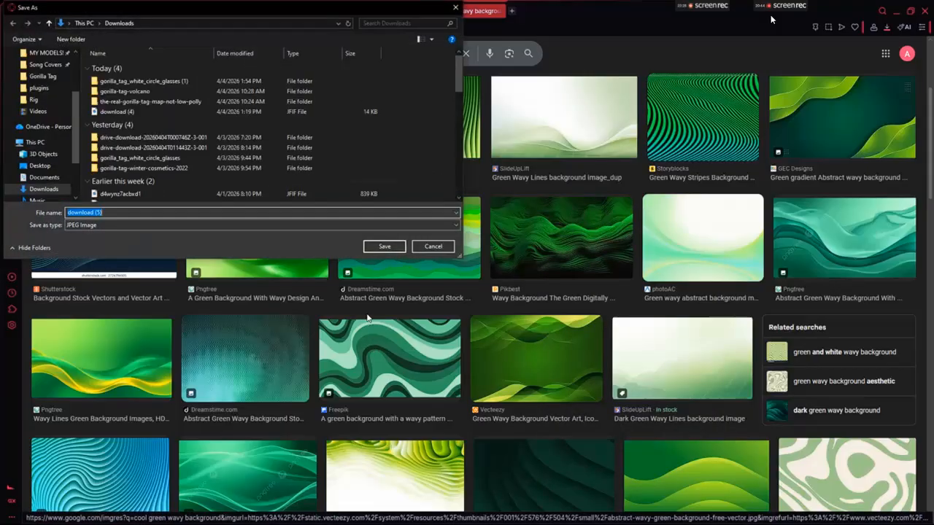
pyautogui.click(386, 245)
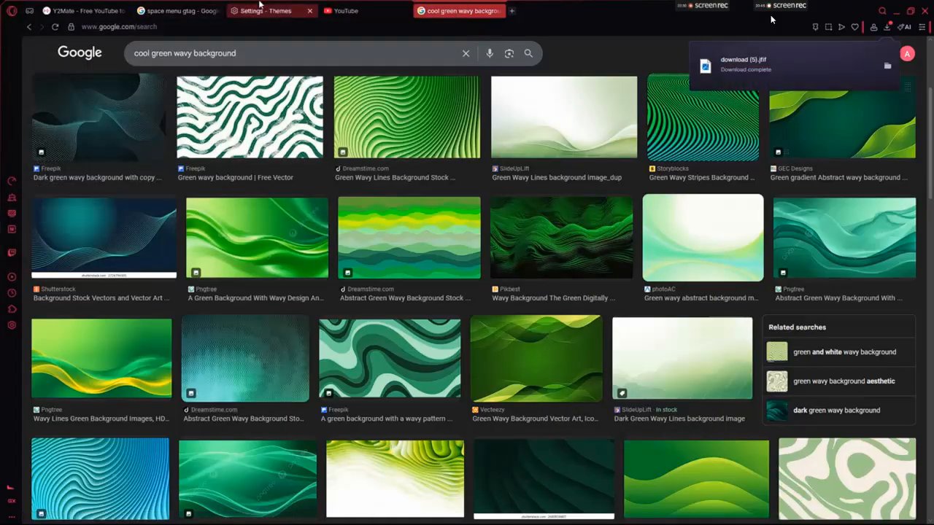
# - Open kittl.com in a new browser tab and open the existing RCM project from the Projects list
pyautogui.click(513, 11)
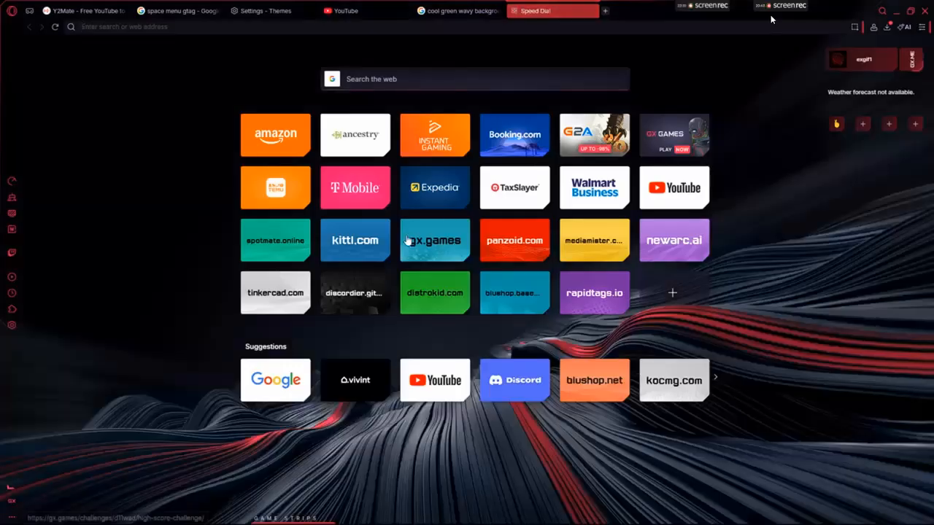
pyautogui.click(362, 248)
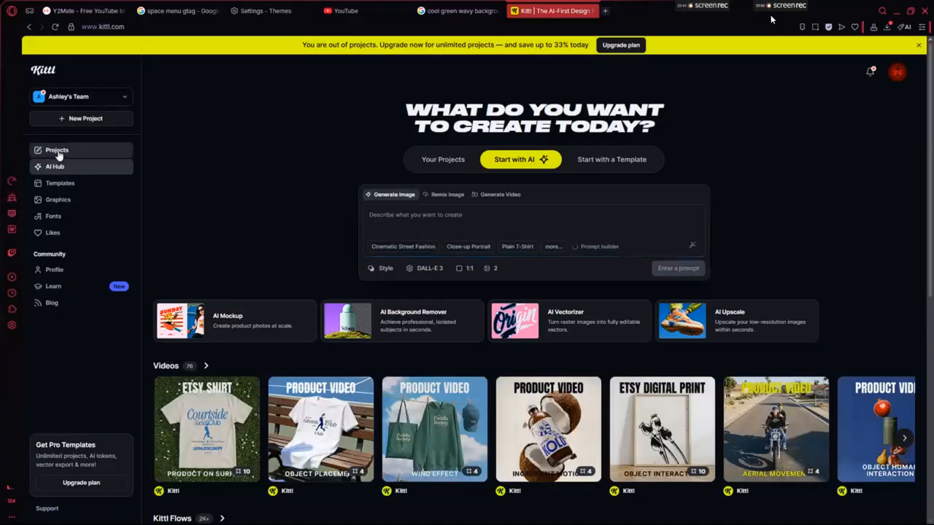
pyautogui.click(56, 153)
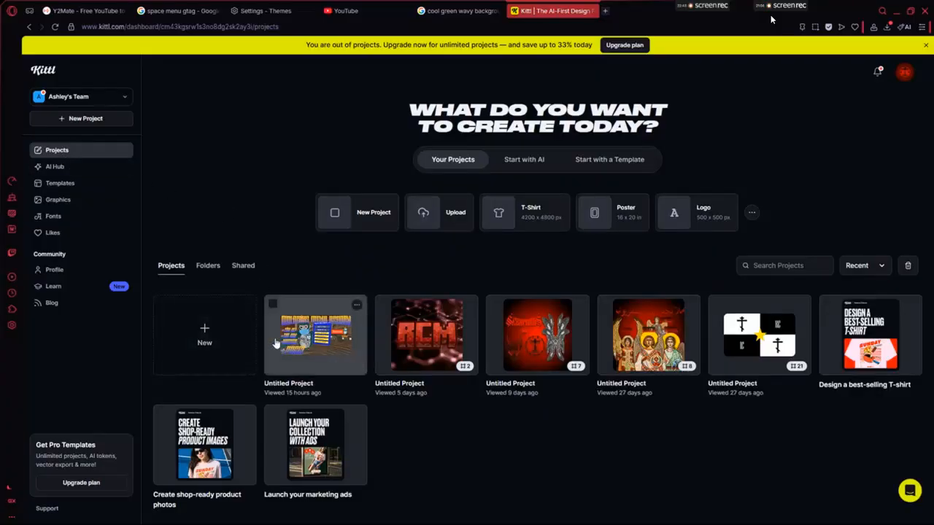
pyautogui.click(225, 342)
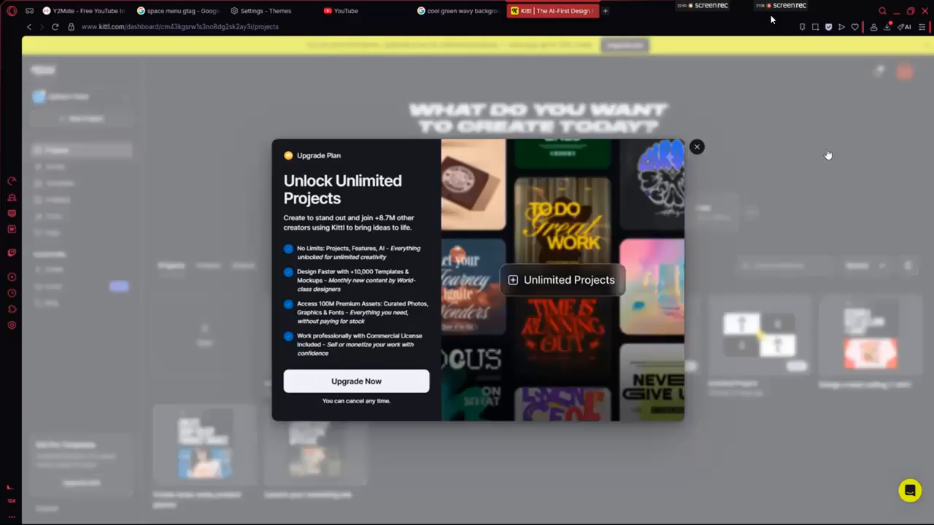
pyautogui.click(699, 144)
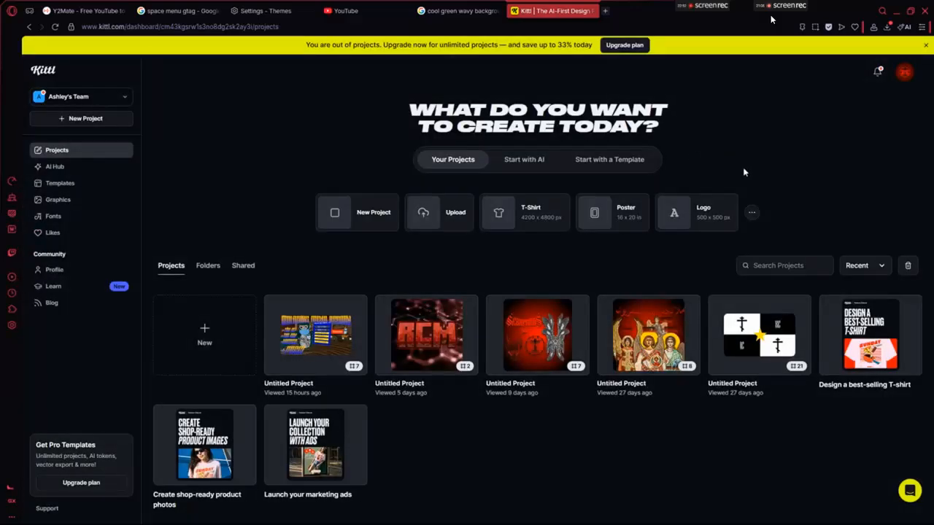
pyautogui.click(400, 343)
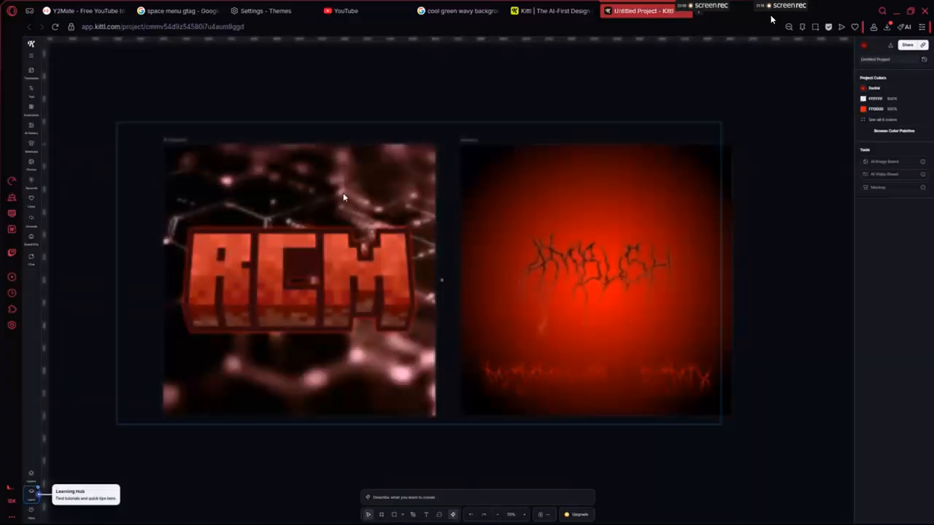
# - Duplicate the square RCM artboard and place the copy beyond the red AMBUSH artboard
pyautogui.scroll(-3, 471, 148)
pyautogui.scroll(4, 303, 121)
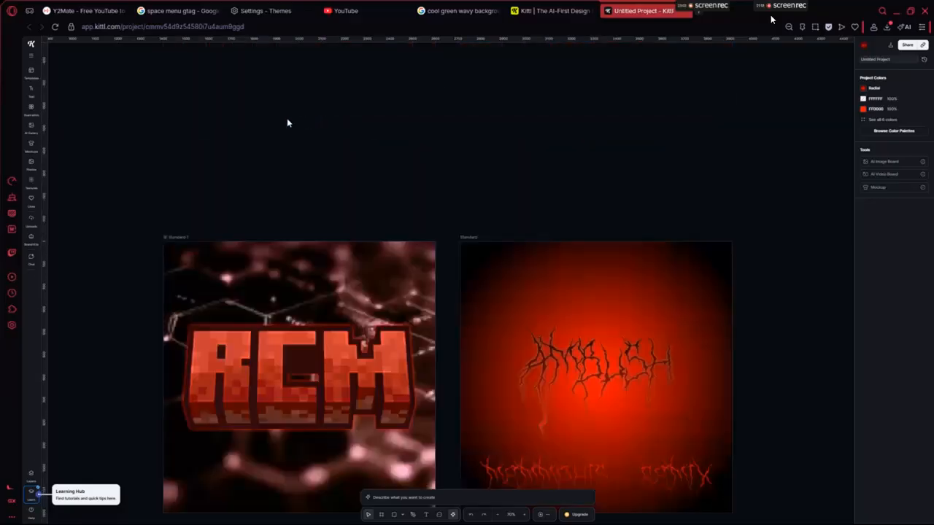
pyautogui.click(184, 238)
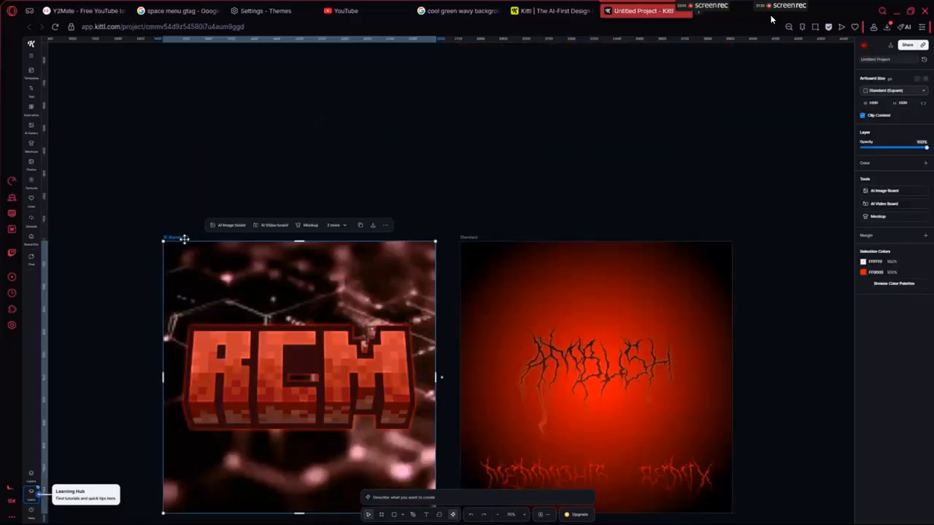
pyautogui.hotkey('ctrl', 'v')
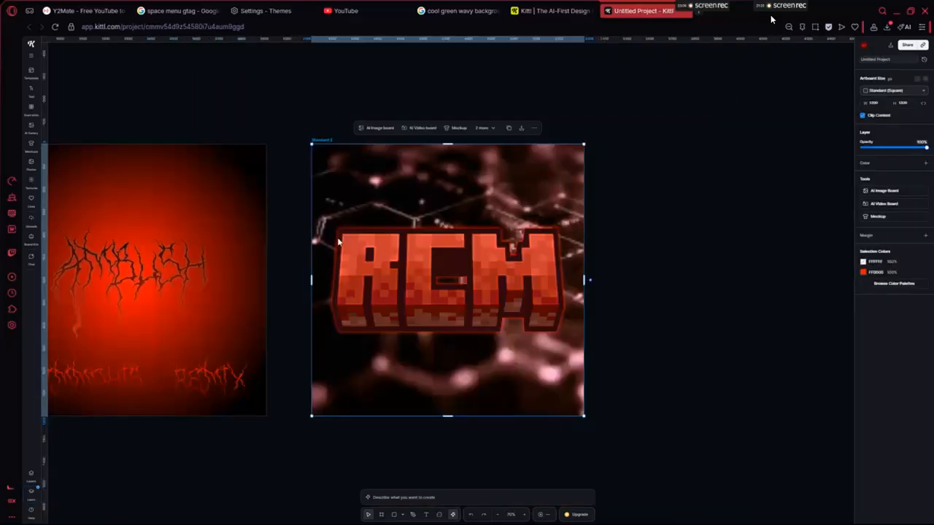
# - Delete the RCM logo and the hexagon background image from the duplicated artboard
pyautogui.click(523, 515)
pyautogui.click(394, 285)
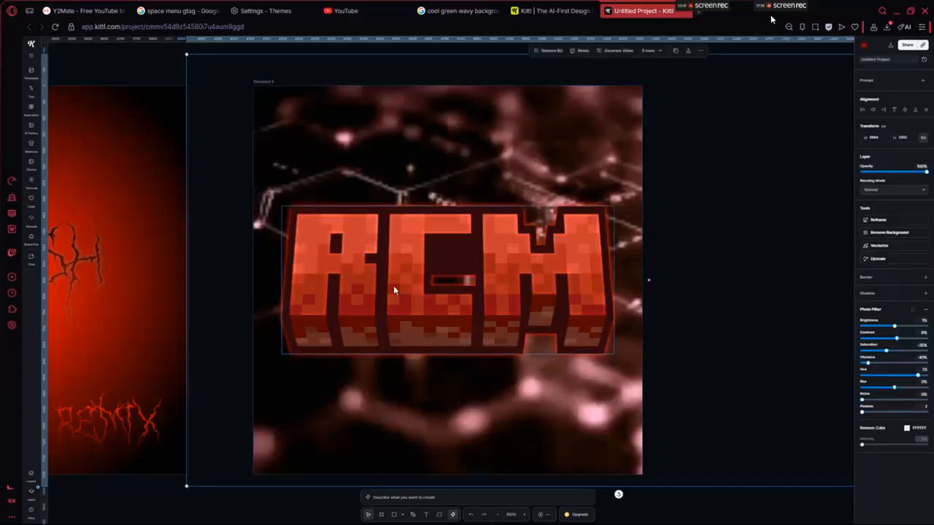
pyautogui.press('Delete')
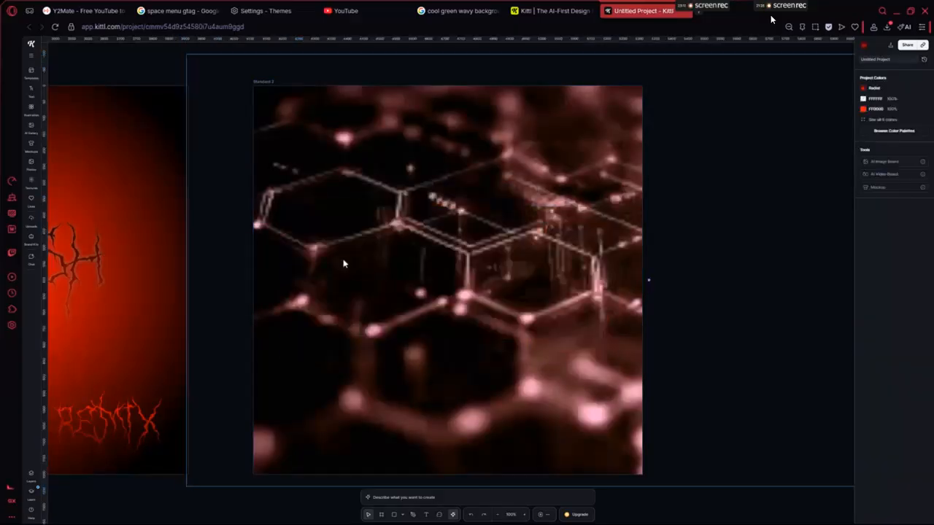
pyautogui.click(343, 262)
pyautogui.press('Delete')
# - Fill the empty duplicated artboard with solid white, FFFFFF
pyautogui.click(436, 206)
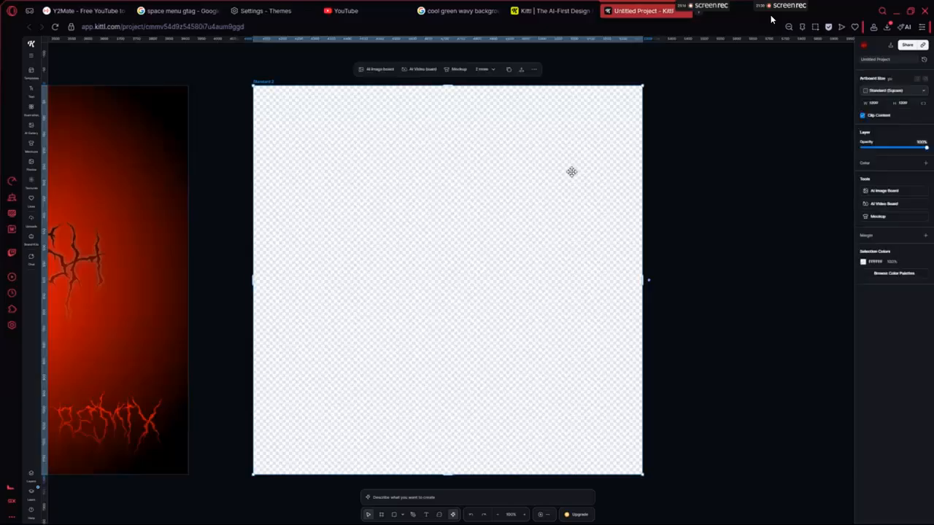
pyautogui.click(863, 262)
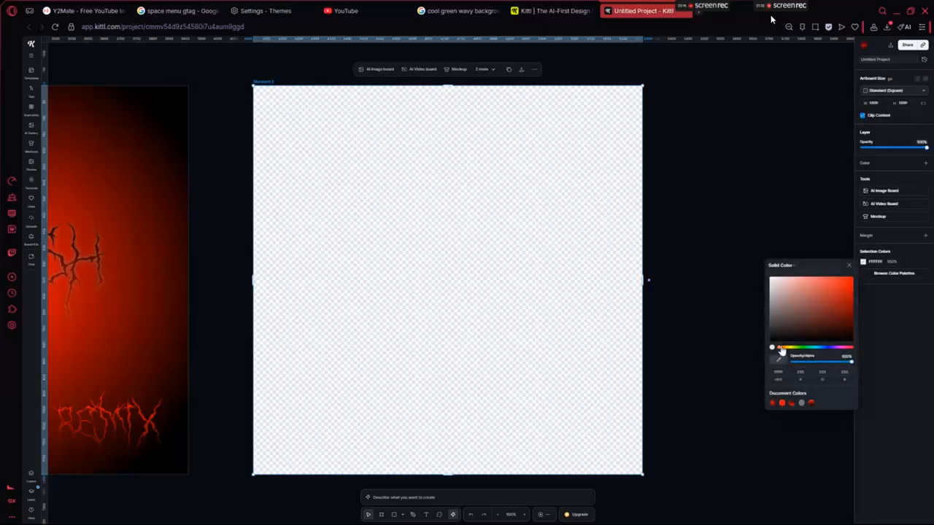
pyautogui.moveTo(776, 322); pyautogui.dragTo(741, 222)
pyautogui.click(741, 223)
pyautogui.click(555, 270)
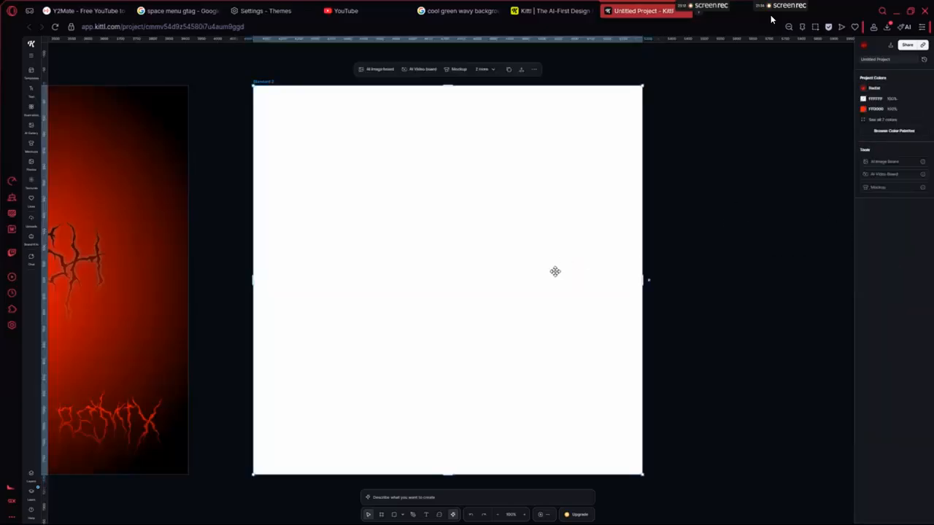
# - Import the rendered gorilla image from File Explorer onto the white artboard, aligned to its upper-left corner
pyautogui.press('super')
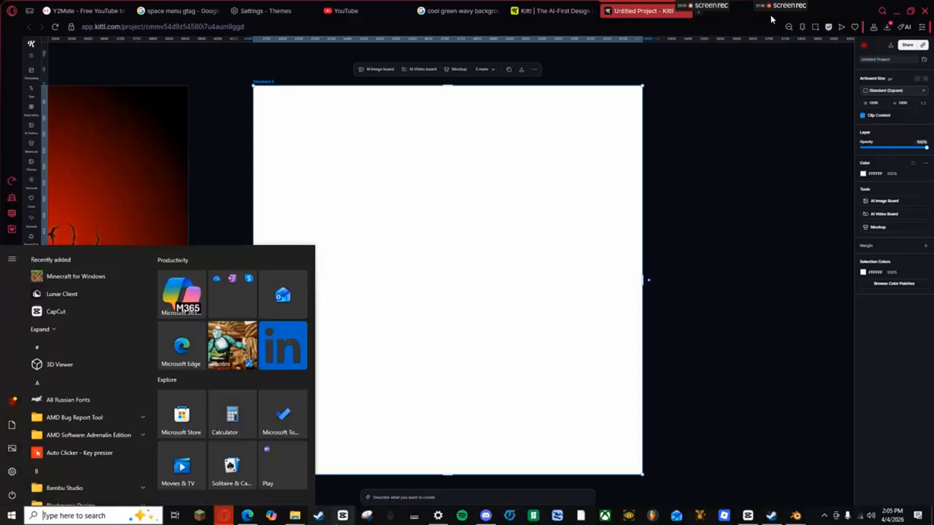
pyautogui.moveTo(295, 515)
pyautogui.click(402, 497)
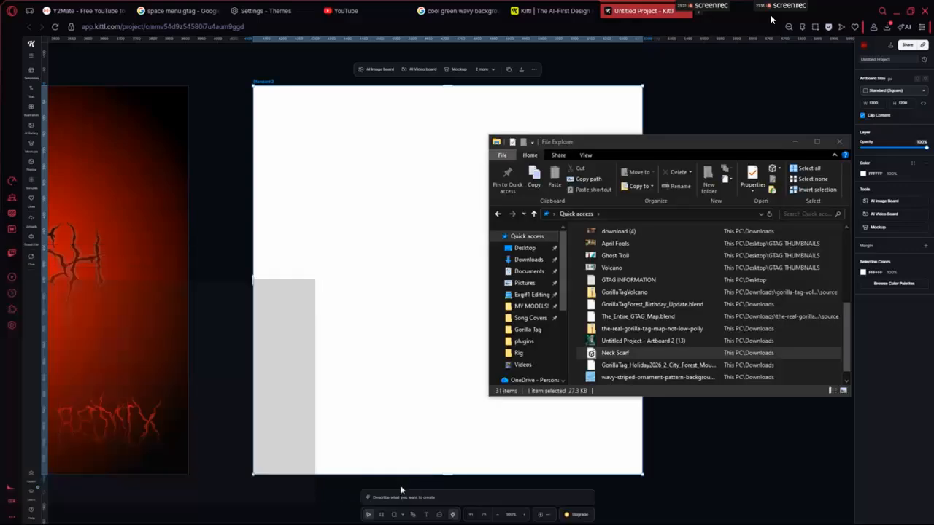
pyautogui.doubleClick(730, 252)
pyautogui.moveTo(597, 257); pyautogui.dragTo(415, 229)
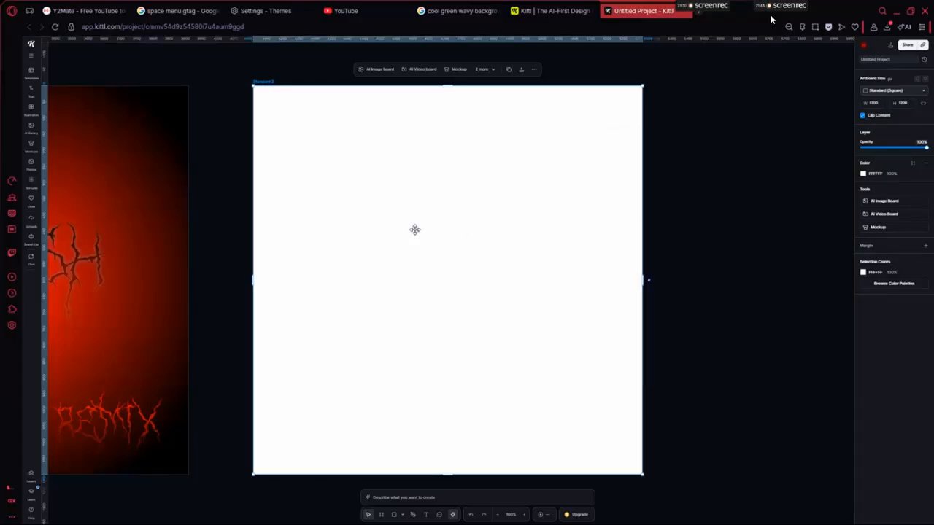
pyautogui.moveTo(335, 137); pyautogui.dragTo(330, 147)
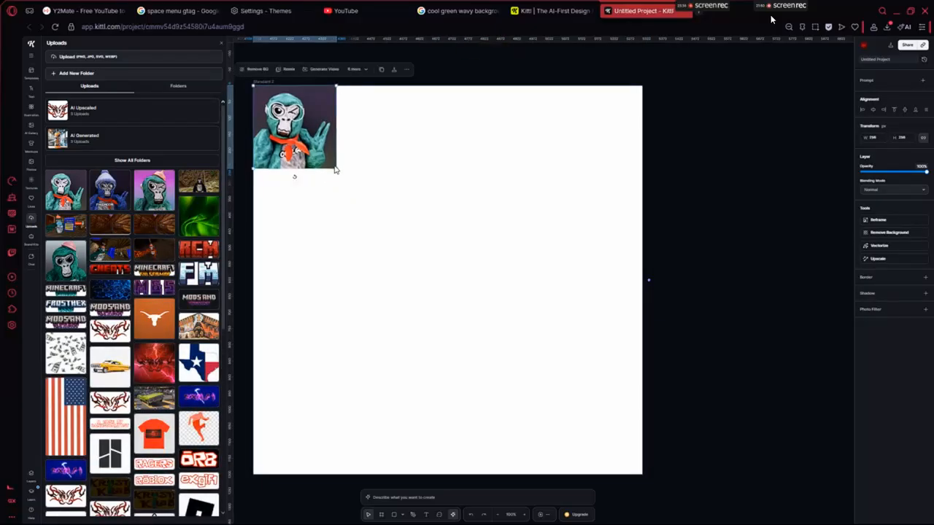
# - Scale the gorilla image up to fill the artboard and remove its background
pyautogui.moveTo(338, 171); pyautogui.dragTo(652, 454)
pyautogui.click(673, 406)
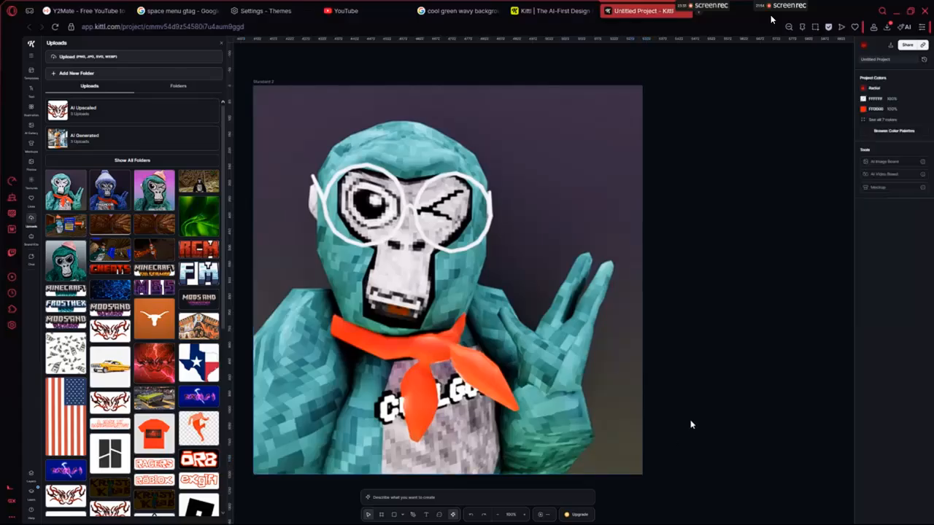
pyautogui.click(556, 367)
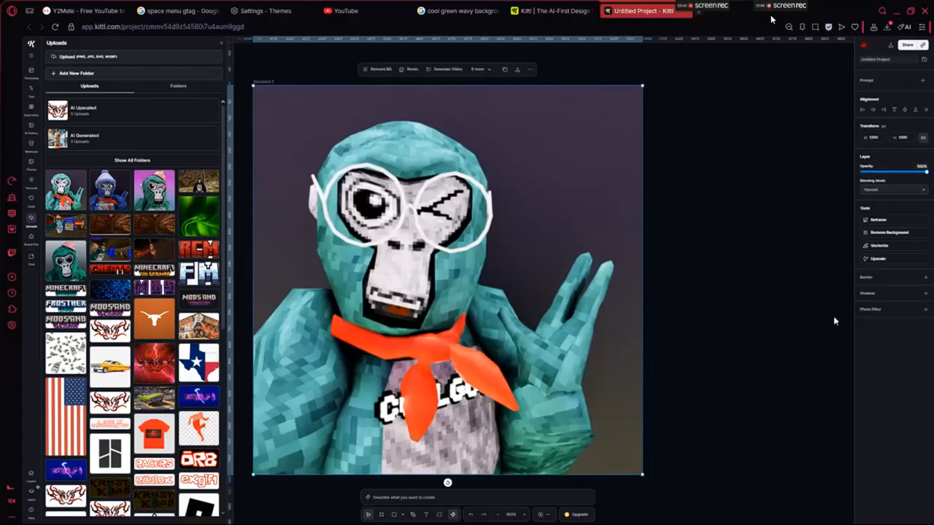
pyautogui.click(904, 235)
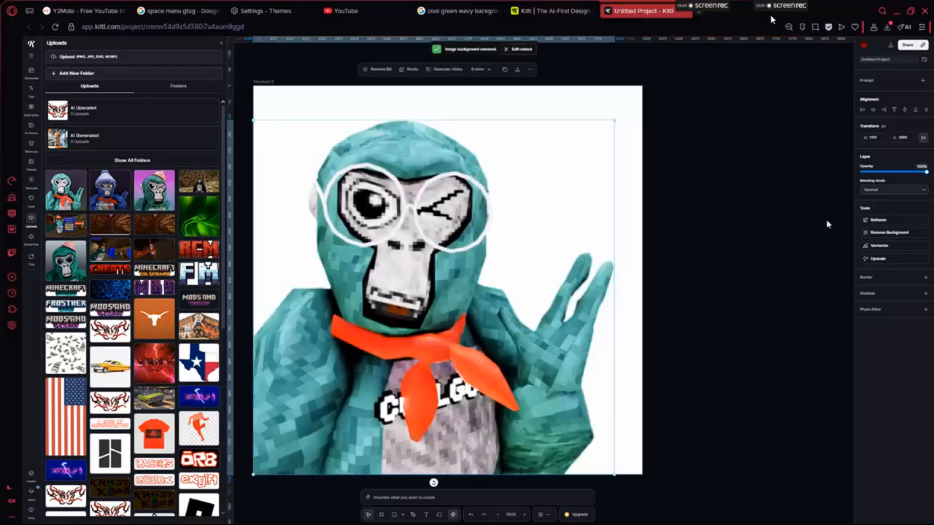
pyautogui.click(826, 221)
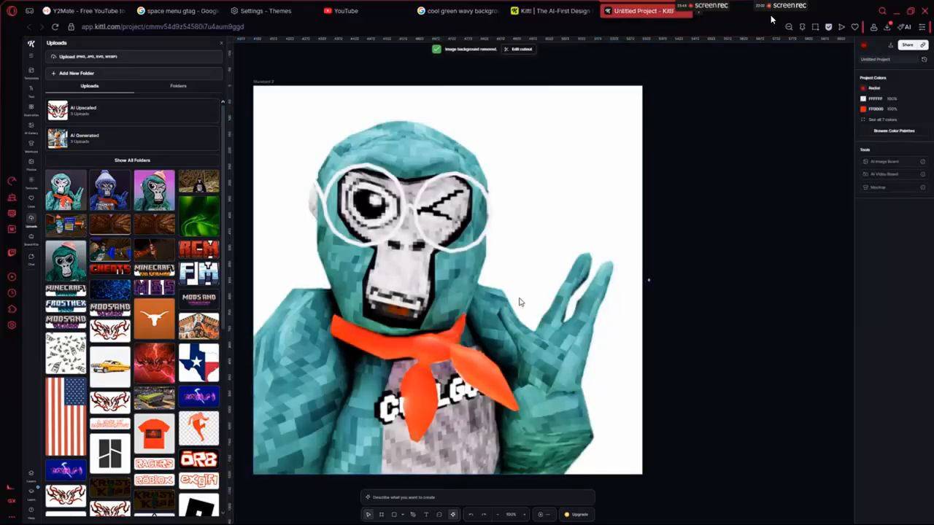
pyautogui.click(580, 218)
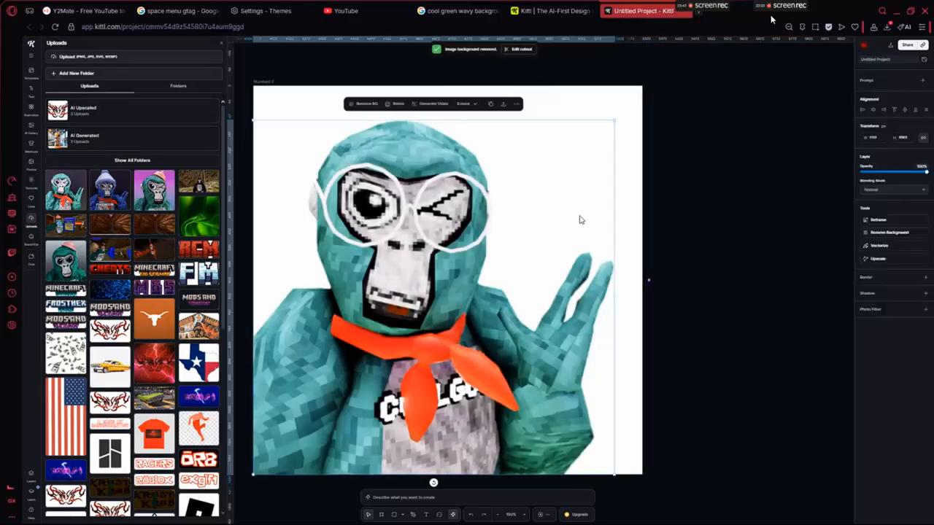
pyautogui.doubleClick(613, 120)
pyautogui.click(682, 146)
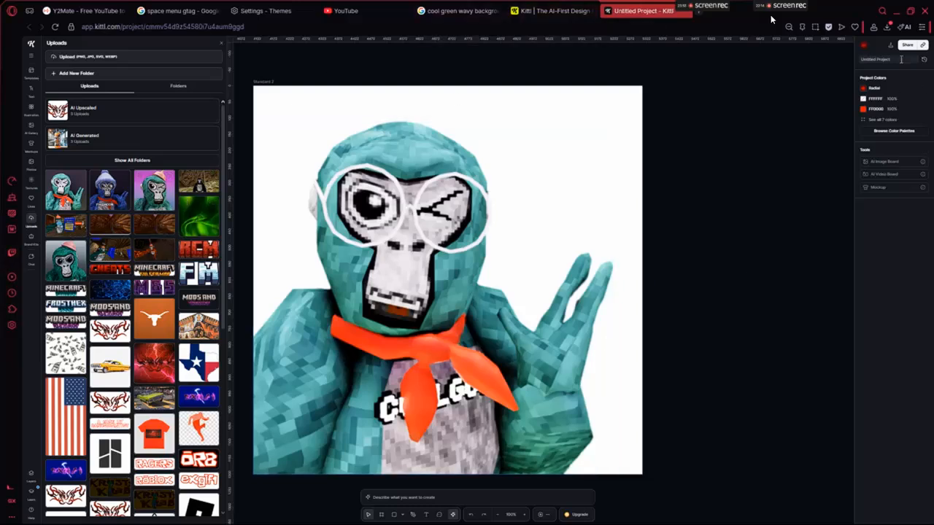
# - Import the downloaded green wavy image onto the artboard and align it to the upper-left corner
pyautogui.click(886, 27)
pyautogui.moveTo(714, 90); pyautogui.dragTo(427, 236)
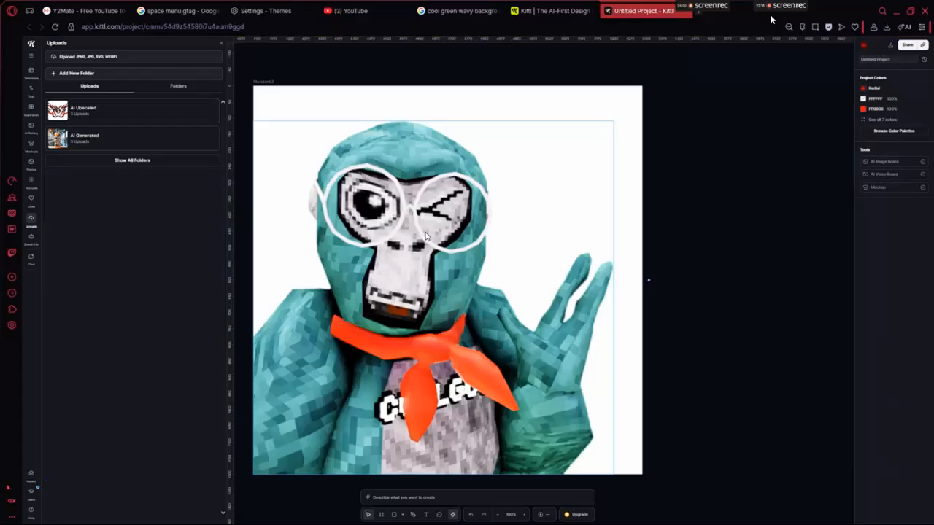
pyautogui.moveTo(469, 262); pyautogui.dragTo(294, 116)
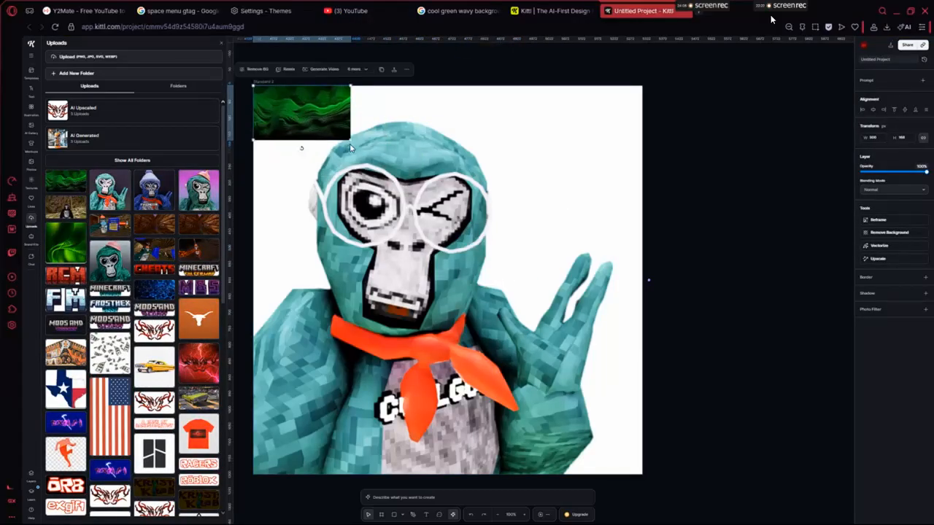
# - Enlarge the green wavy image to cover the whole artboard, shift it sideways and send it behind the gorilla
pyautogui.moveTo(352, 141); pyautogui.dragTo(902, 522)
pyautogui.moveTo(706, 357); pyautogui.dragTo(545, 362)
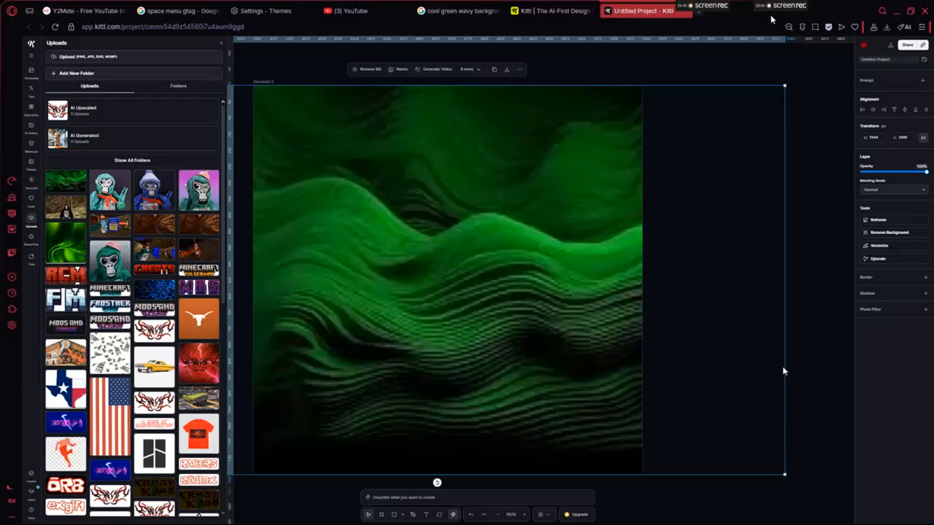
pyautogui.hotkey('ctrl', '[')
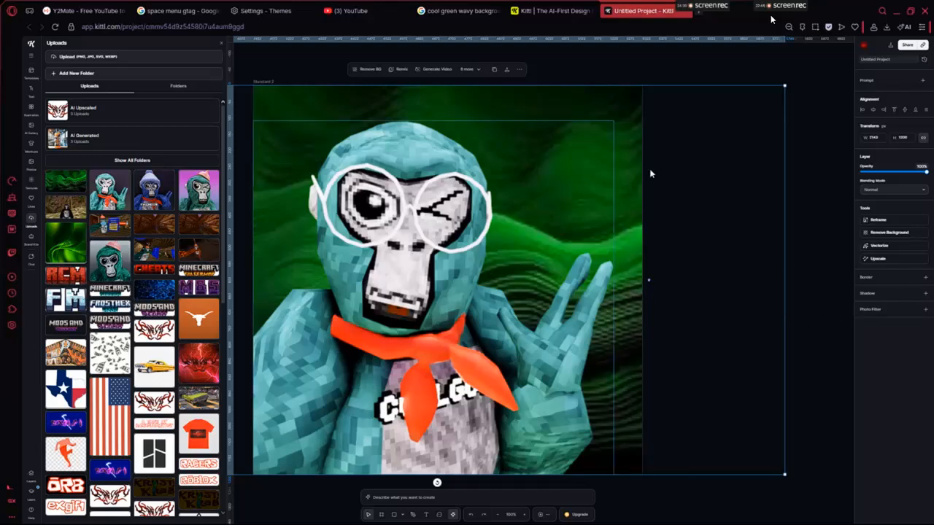
# - Try a photo filter with hue 25 and adjusted contrast on the green wavy background, and remove the filter
pyautogui.click(925, 309)
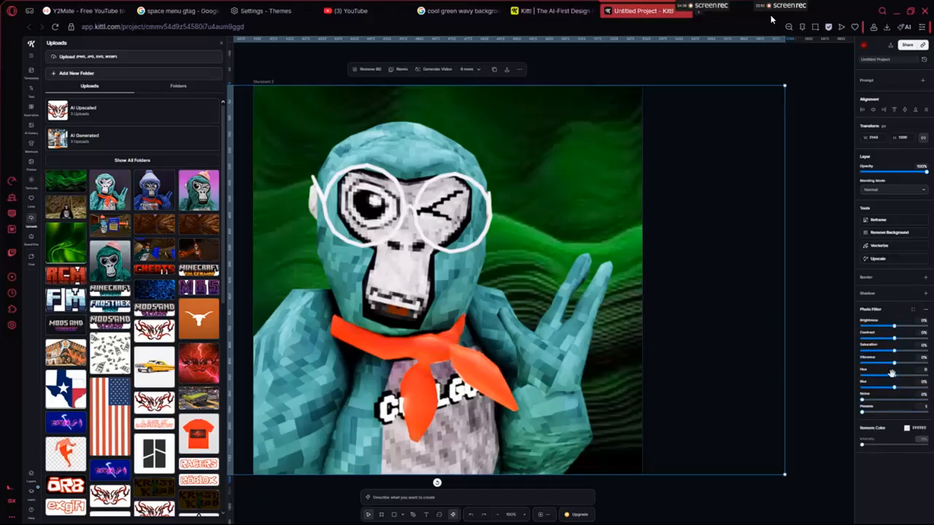
pyautogui.moveTo(891, 375)
pyautogui.mouseDown()
pyautogui.moveTo(859, 375)
pyautogui.moveTo(928, 370)
pyautogui.moveTo(892, 372)
pyautogui.moveTo(903, 366)
pyautogui.mouseUp()
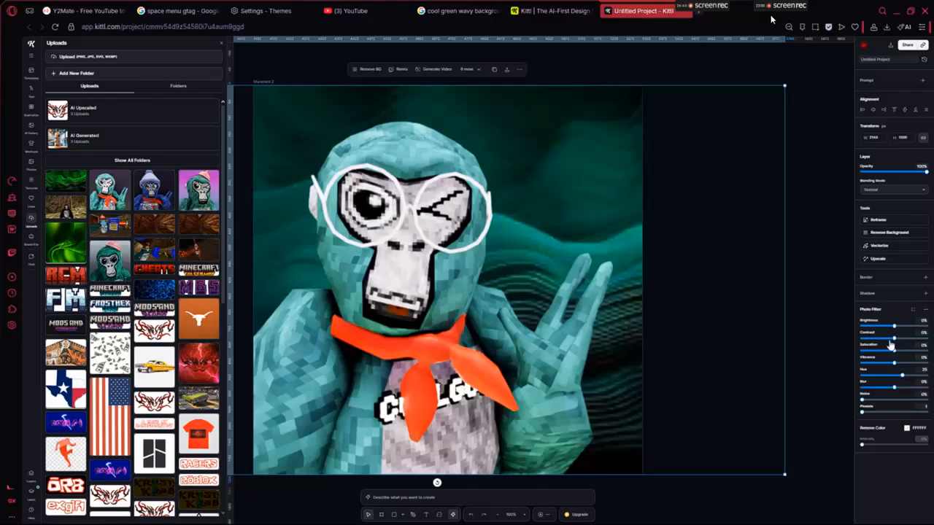
pyautogui.moveTo(893, 337); pyautogui.dragTo(891, 338)
pyautogui.click(924, 308)
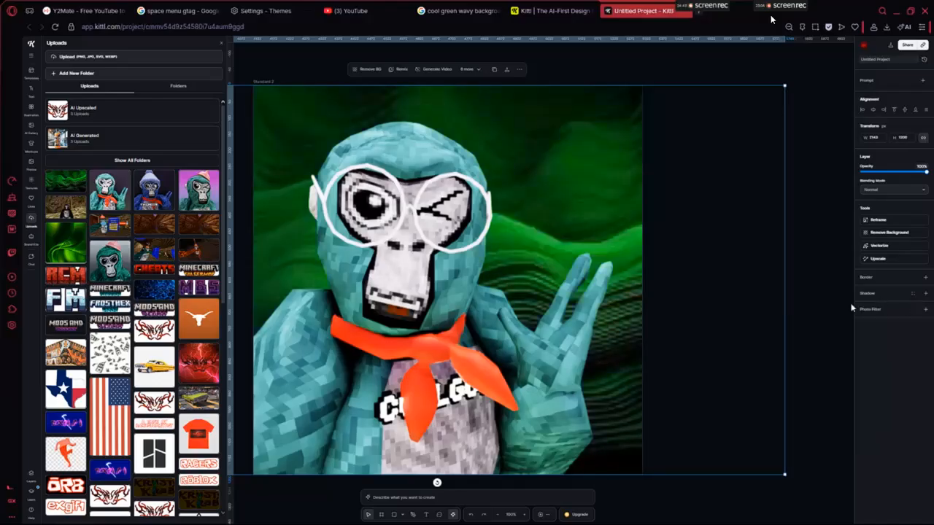
# - Try a photo filter with a shifted hue and 2% contrast on the gorilla image, and remove the filter
pyautogui.click(925, 309)
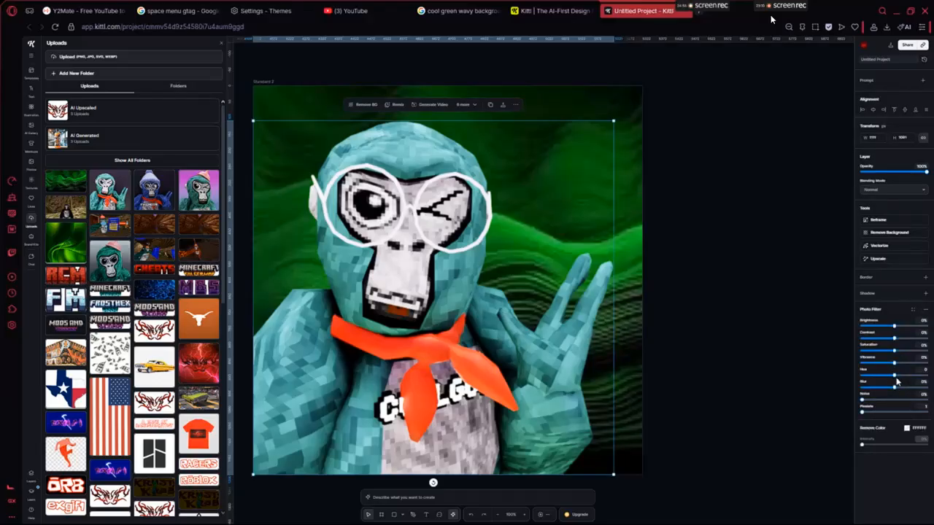
pyautogui.moveTo(894, 375); pyautogui.dragTo(900, 375)
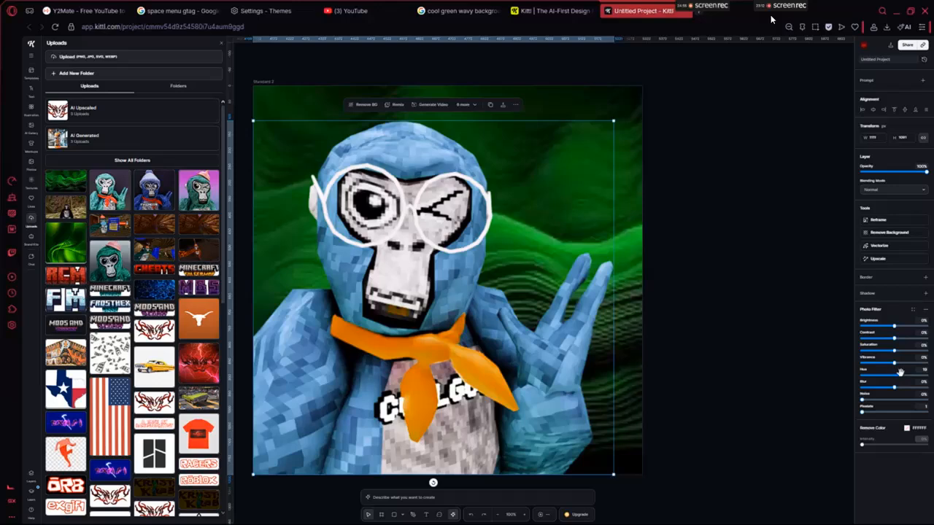
pyautogui.moveTo(891, 340)
pyautogui.mouseDown()
pyautogui.moveTo(846, 347)
pyautogui.moveTo(895, 352)
pyautogui.mouseUp()
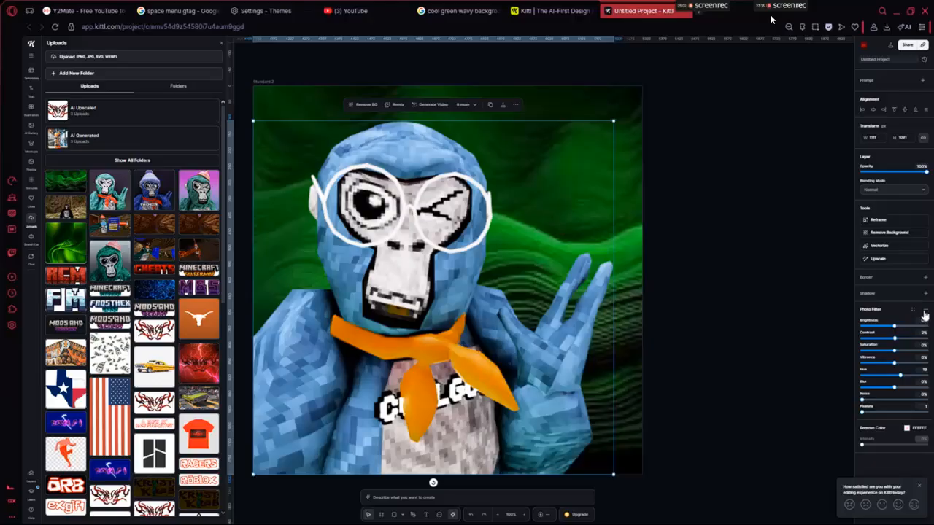
pyautogui.click(925, 310)
pyautogui.click(911, 311)
# - Apply a photo filter to the green wavy background with hue 25 and slightly reduced contrast
pyautogui.click(623, 181)
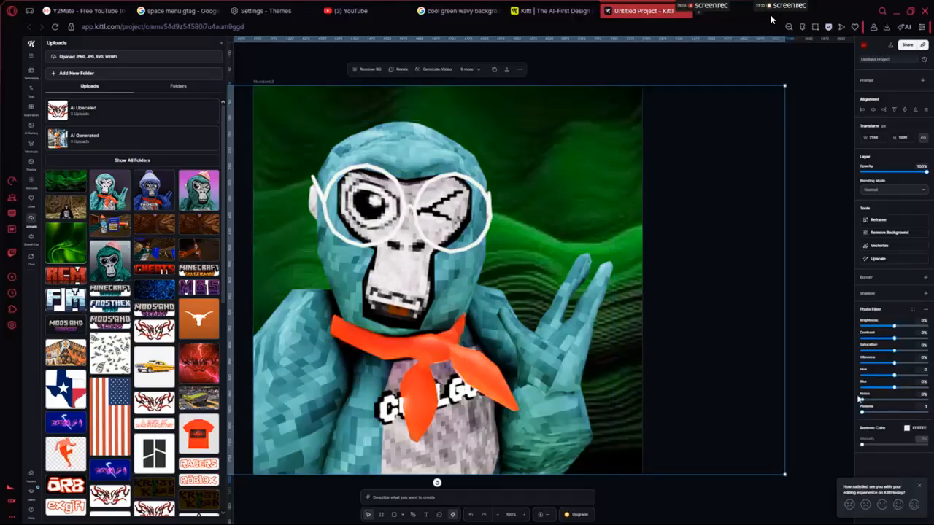
pyautogui.moveTo(893, 376); pyautogui.dragTo(902, 376)
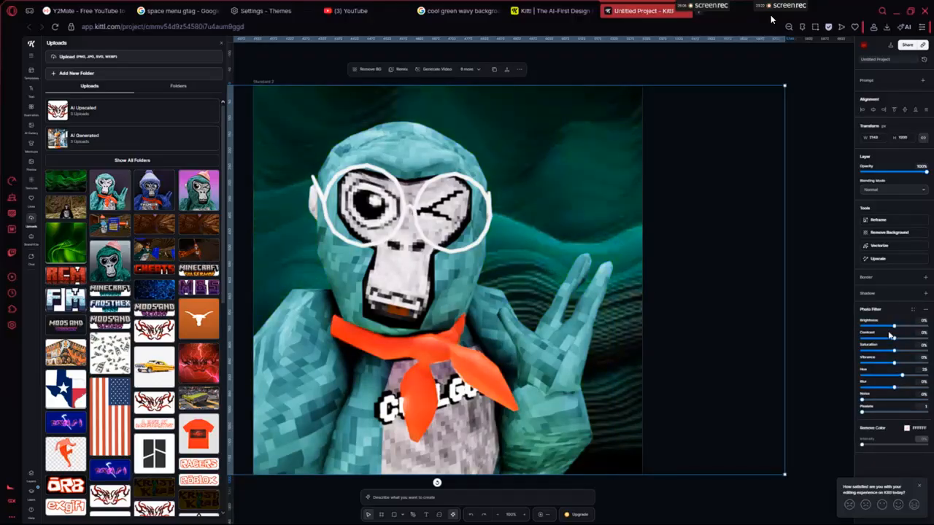
pyautogui.moveTo(893, 338); pyautogui.dragTo(888, 335)
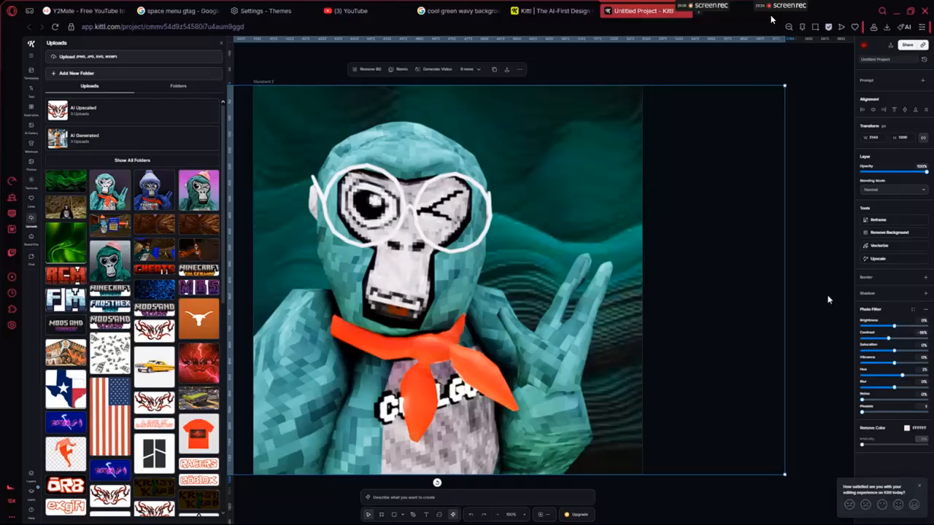
pyautogui.click(805, 286)
pyautogui.click(606, 148)
pyautogui.click(816, 284)
pyautogui.doubleClick(567, 136)
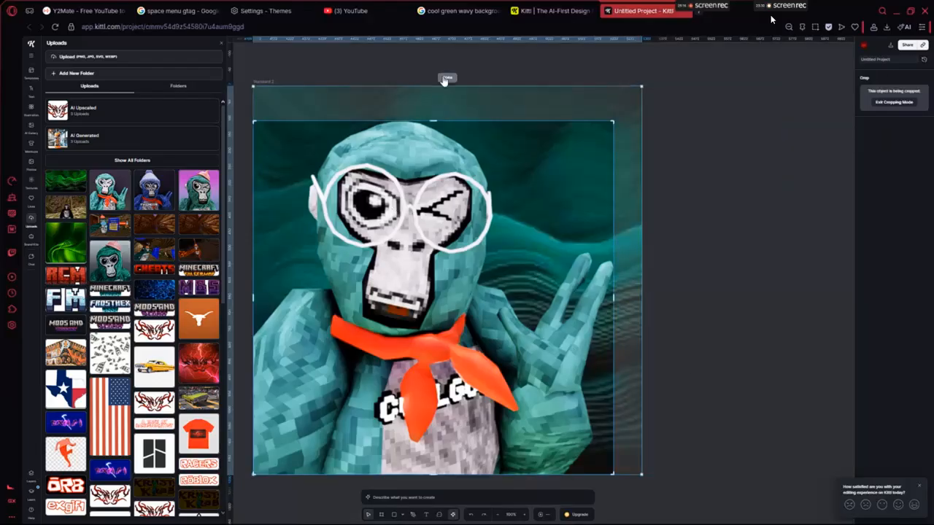
pyautogui.click(444, 78)
pyautogui.click(864, 277)
pyautogui.click(447, 77)
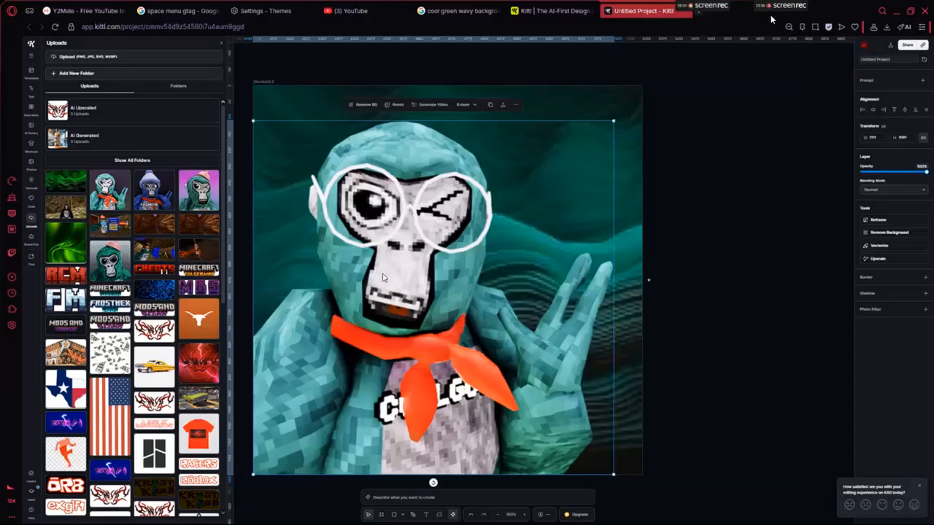
# - Add a black (000000) shadow to the gorilla image with an angle of about -151°, a stronger blur and a slightly larger offset
pyautogui.click(925, 293)
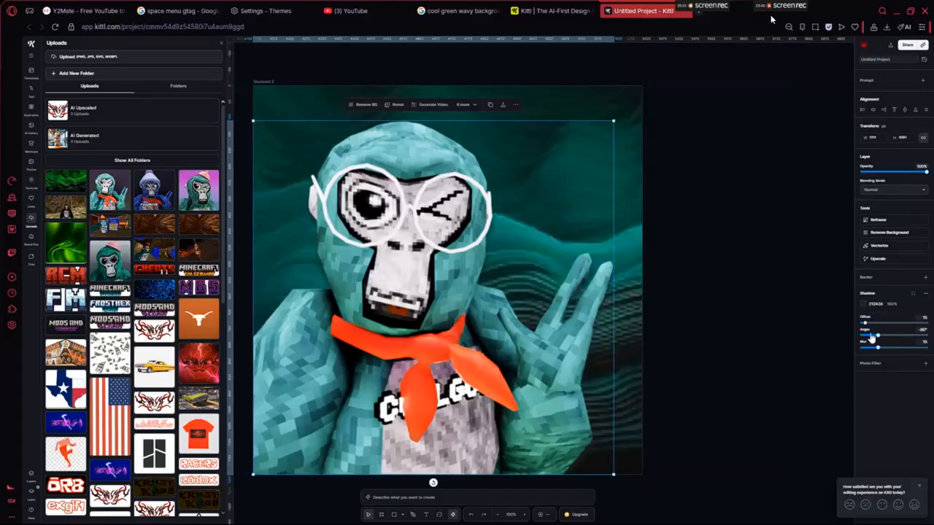
pyautogui.click(864, 304)
pyautogui.click(661, 333)
pyautogui.click(593, 310)
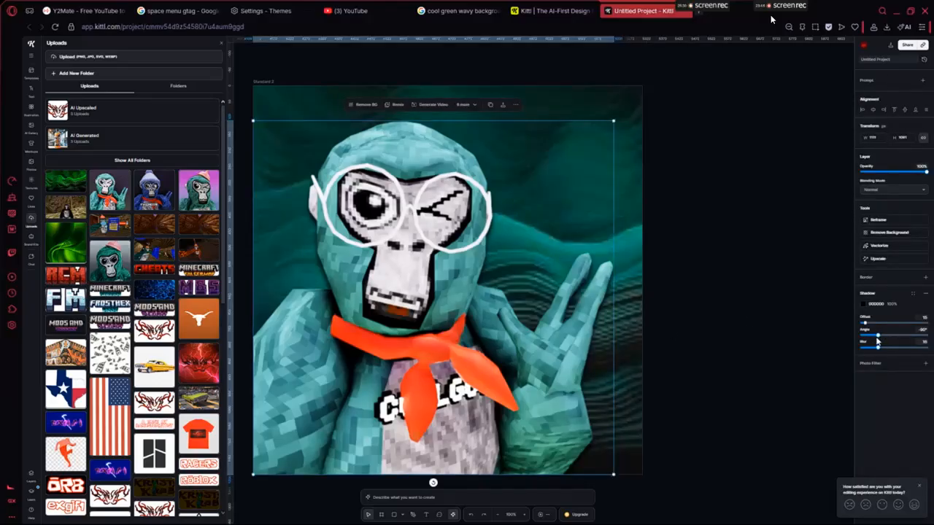
pyautogui.moveTo(880, 336); pyautogui.dragTo(907, 342)
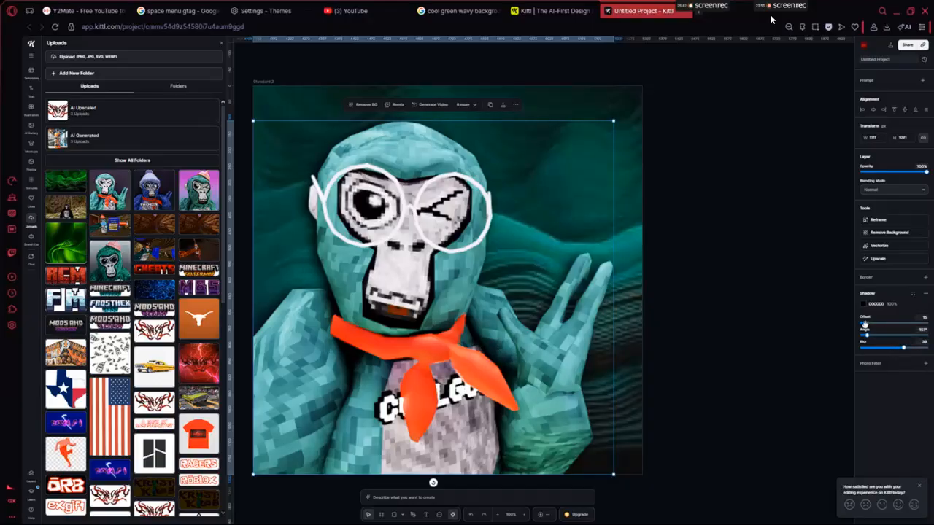
pyautogui.moveTo(865, 324); pyautogui.dragTo(867, 325)
pyautogui.click(790, 314)
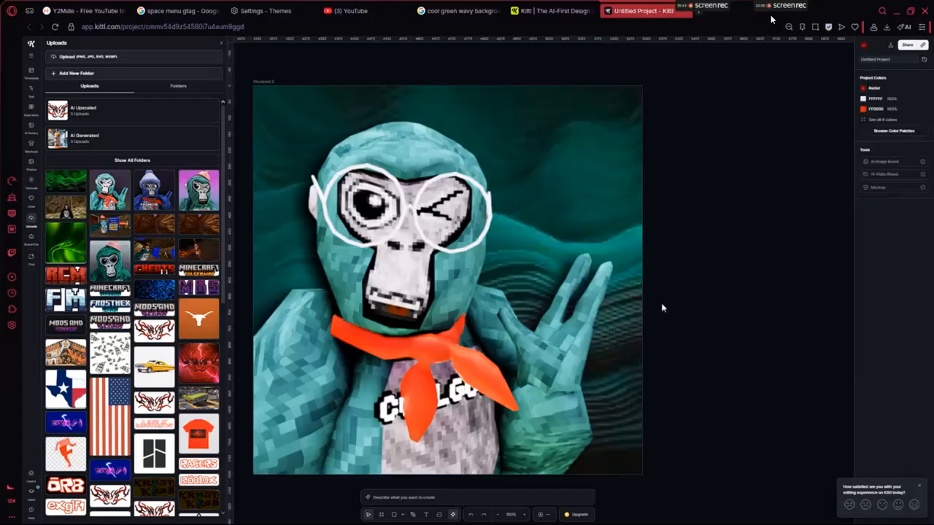
# - Export only the Standard 2 artboard as an 800 × 800 px PNG and view the exported image
pyautogui.click(890, 44)
pyautogui.click(875, 70)
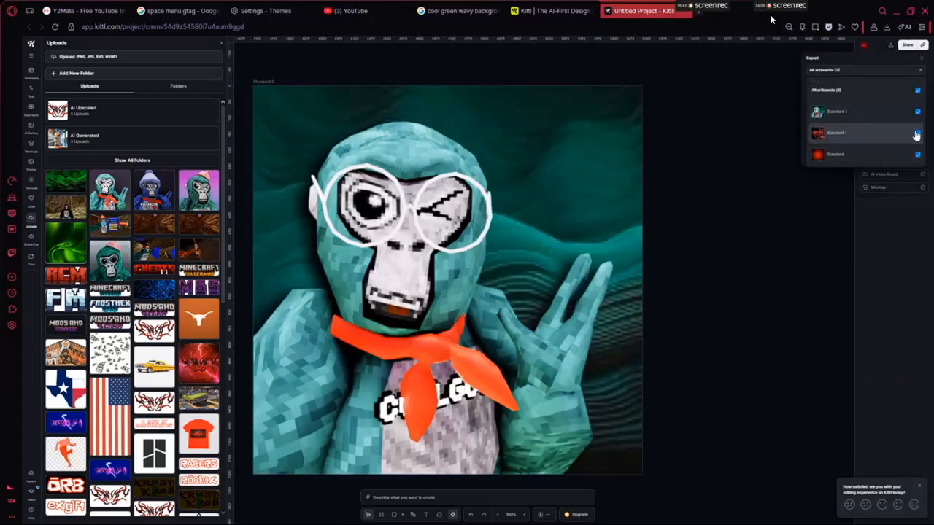
pyautogui.click(918, 154)
pyautogui.click(917, 131)
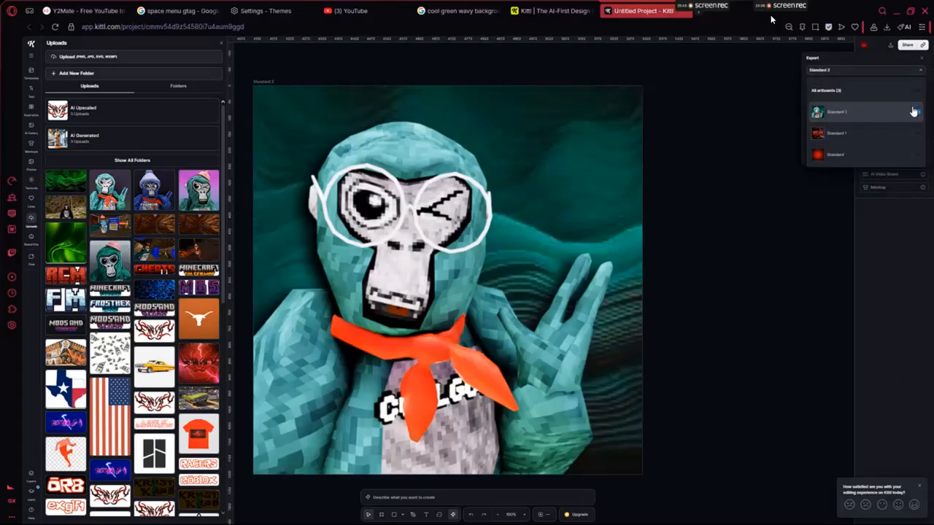
pyautogui.click(867, 71)
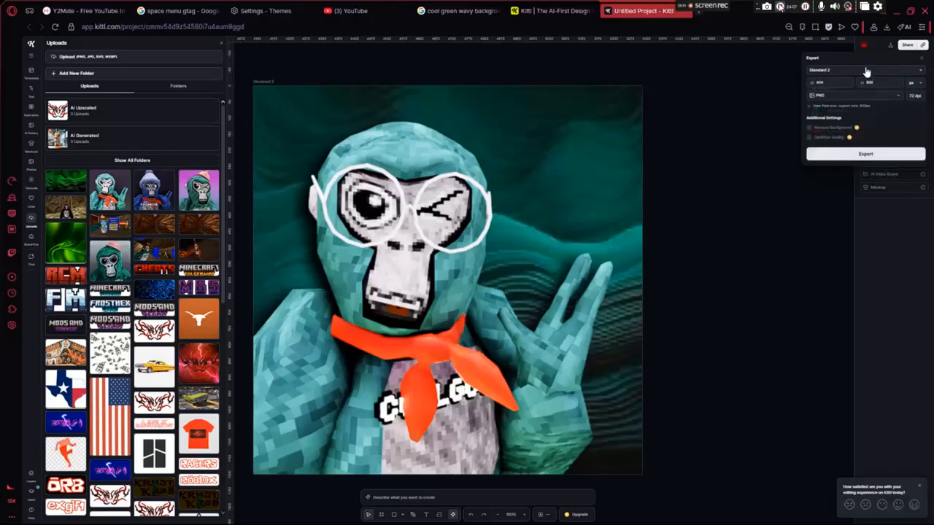
pyautogui.click(867, 152)
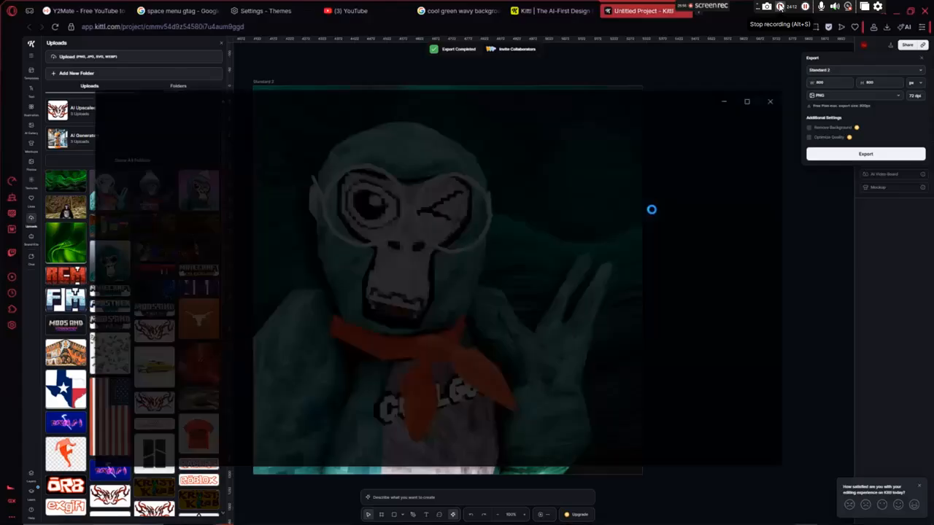
pyautogui.scroll(3, 449, 380)
pyautogui.scroll(-3, 463, 370)
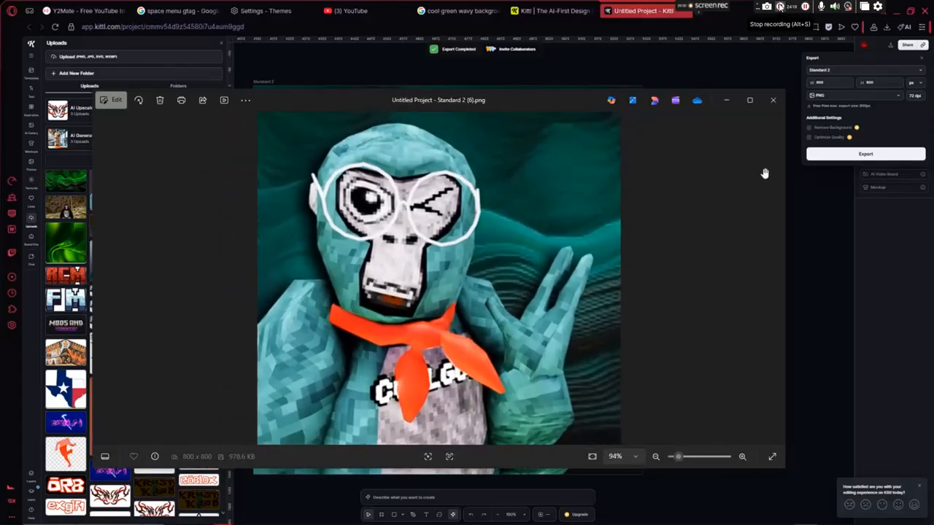